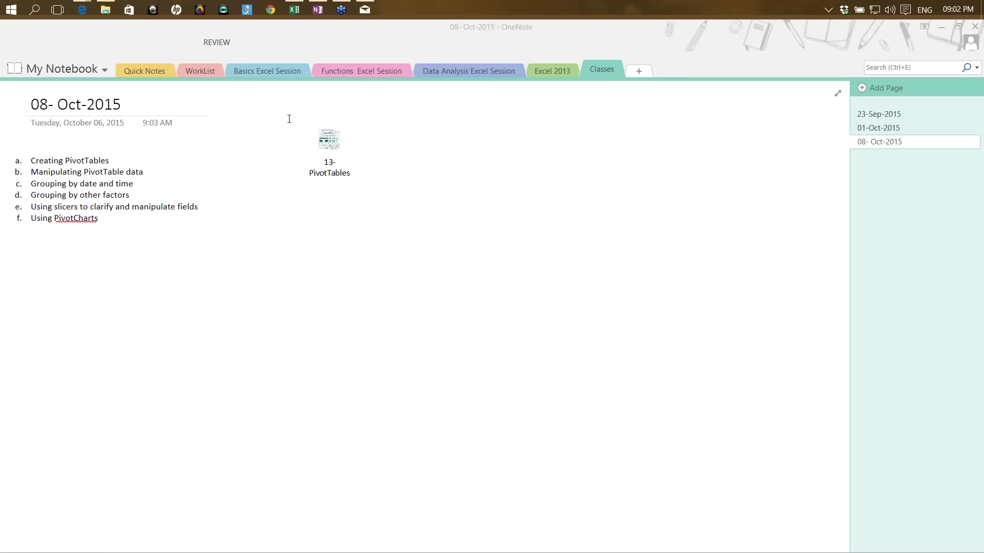
Switch to the 13-PivotTables.xlsx workbook in Excel and look over the furniture sales list and its product summary table.
{"action": "mouse_move", "coordinate": [295, 13]}
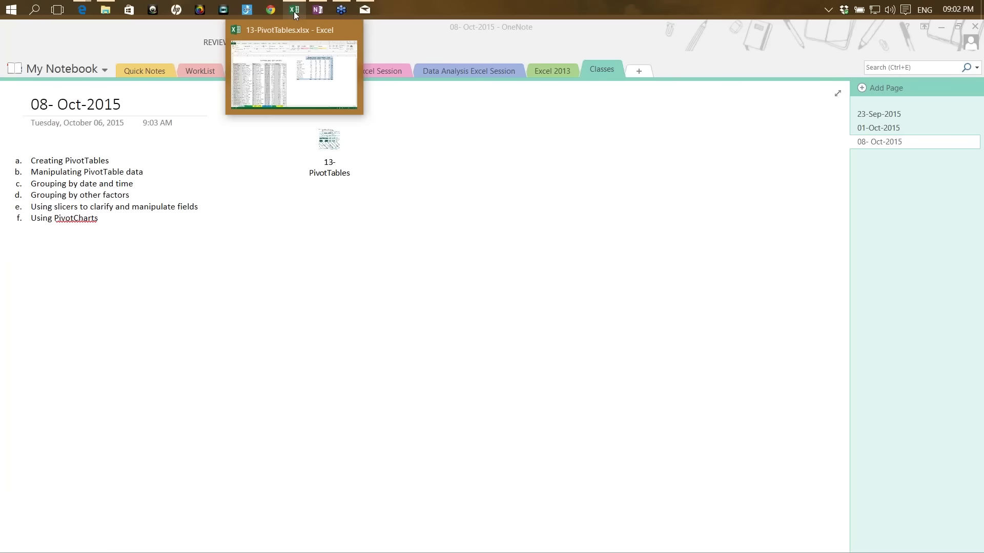
{"action": "left_click", "coordinate": [296, 14]}
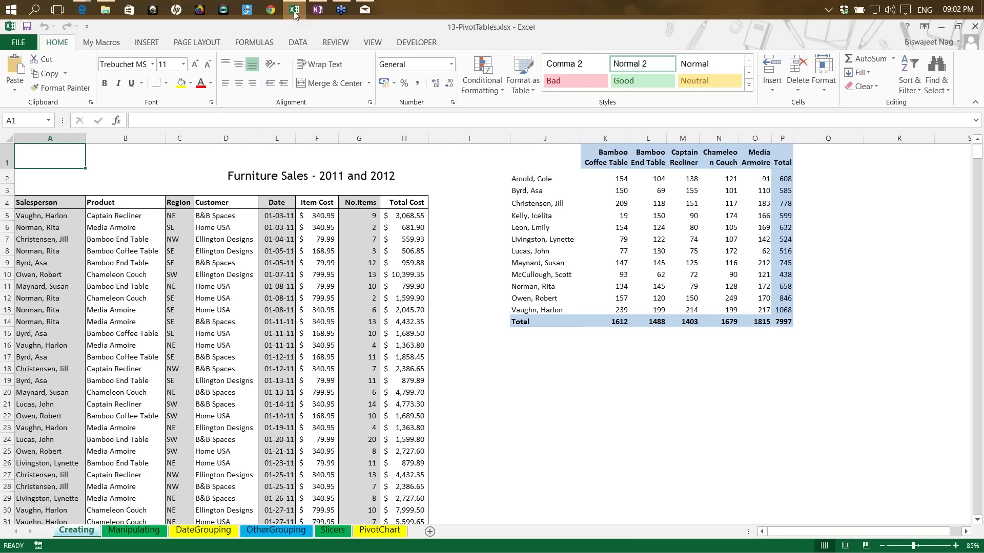
{"action": "left_click", "coordinate": [459, 156]}
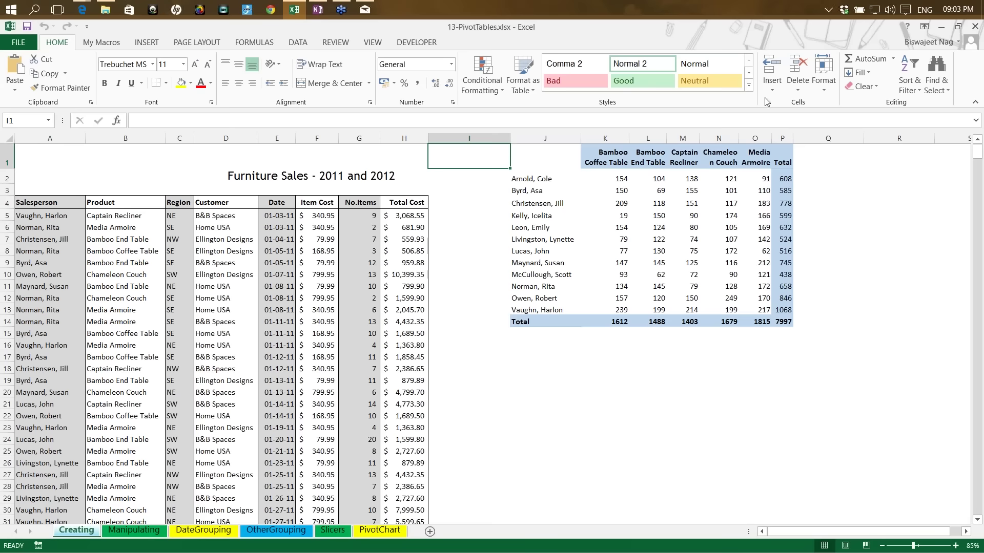
{"action": "left_click", "coordinate": [37, 204]}
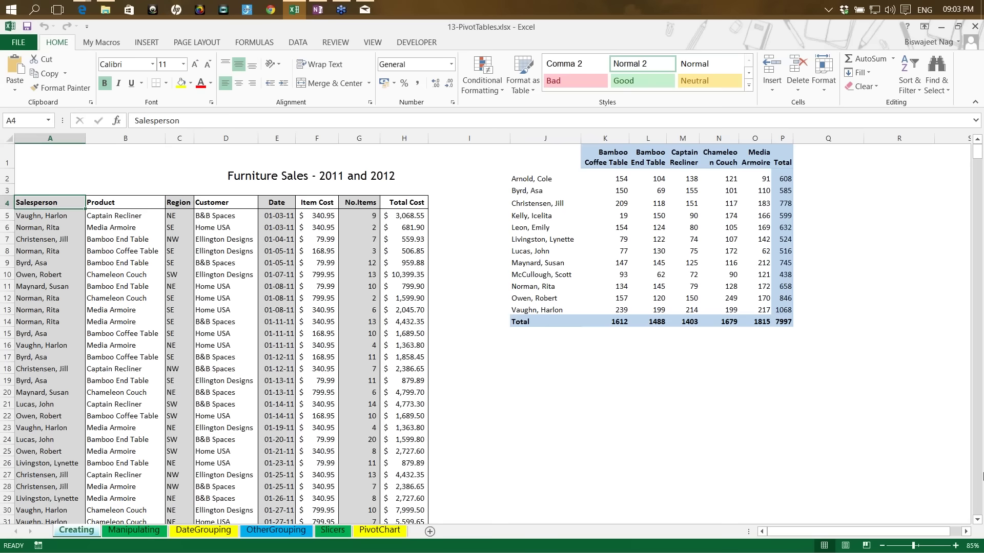
{"action": "left_click", "coordinate": [522, 250]}
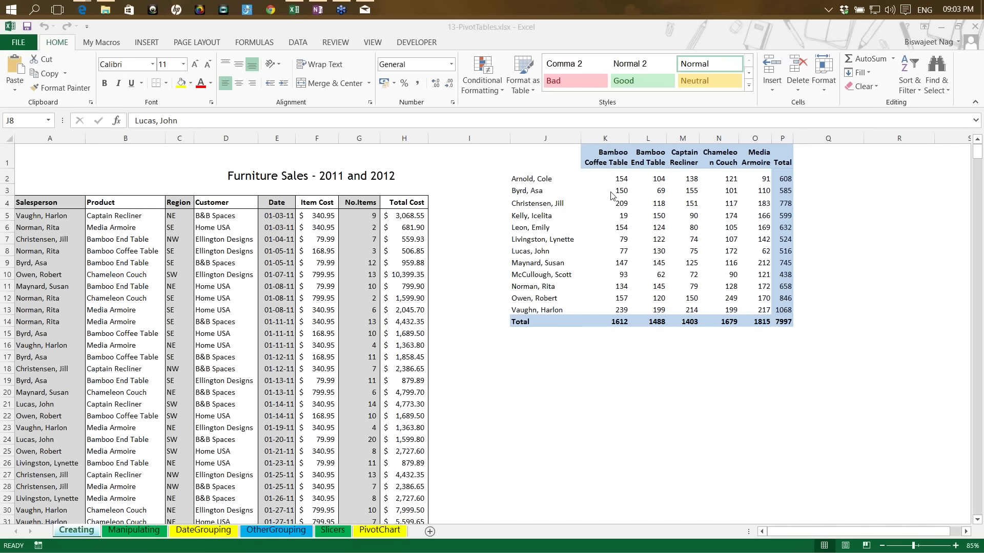
{"action": "left_click", "coordinate": [537, 26]}
{"action": "left_click", "coordinate": [28, 204]}
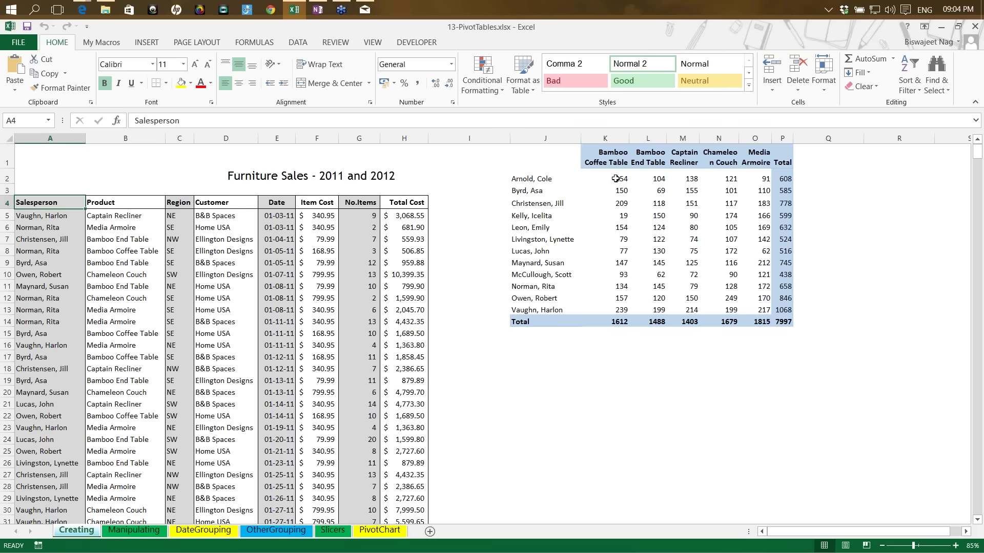
Examine the formulas behind cells K2, K7 and M4 of the summary table.
{"action": "left_click", "coordinate": [615, 179]}
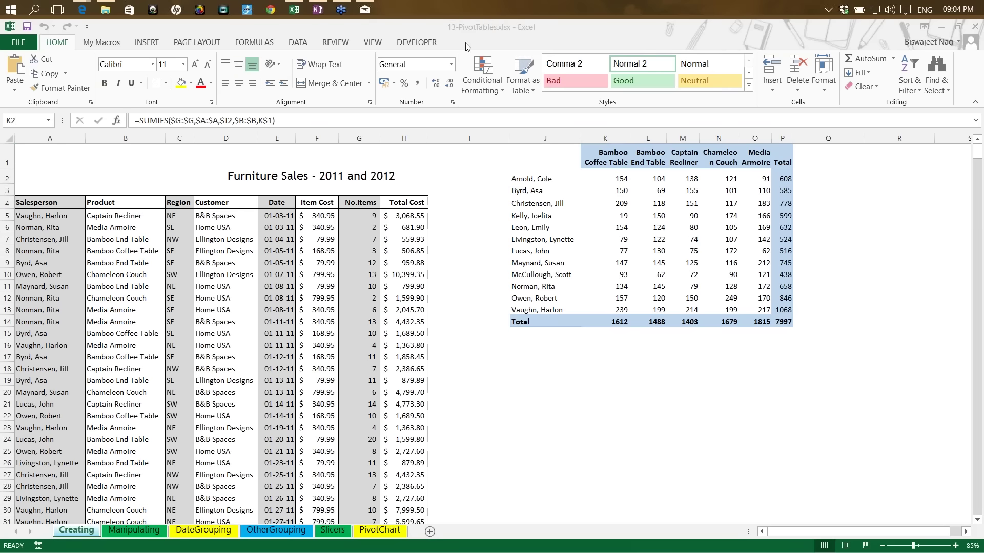
{"action": "left_click", "coordinate": [620, 239]}
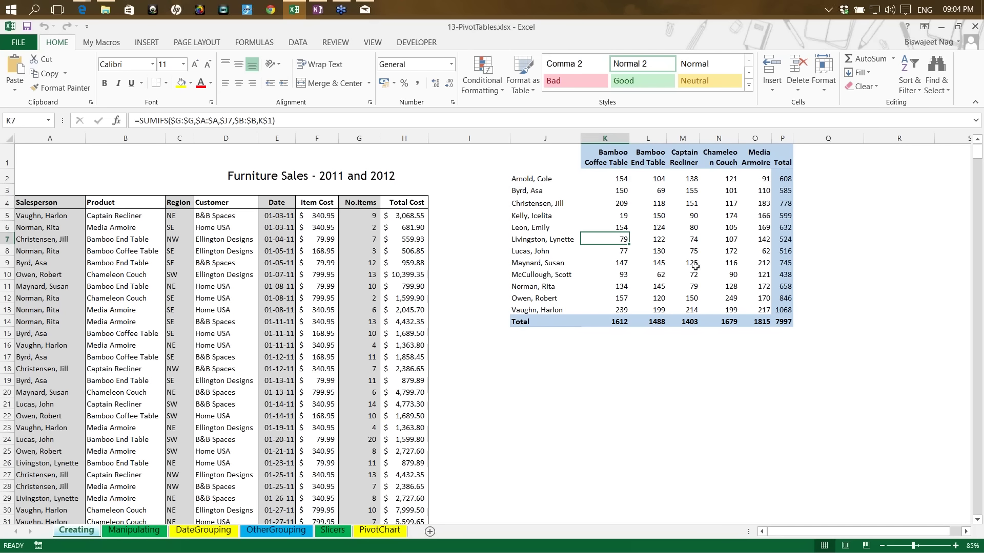
{"action": "left_click", "coordinate": [685, 203]}
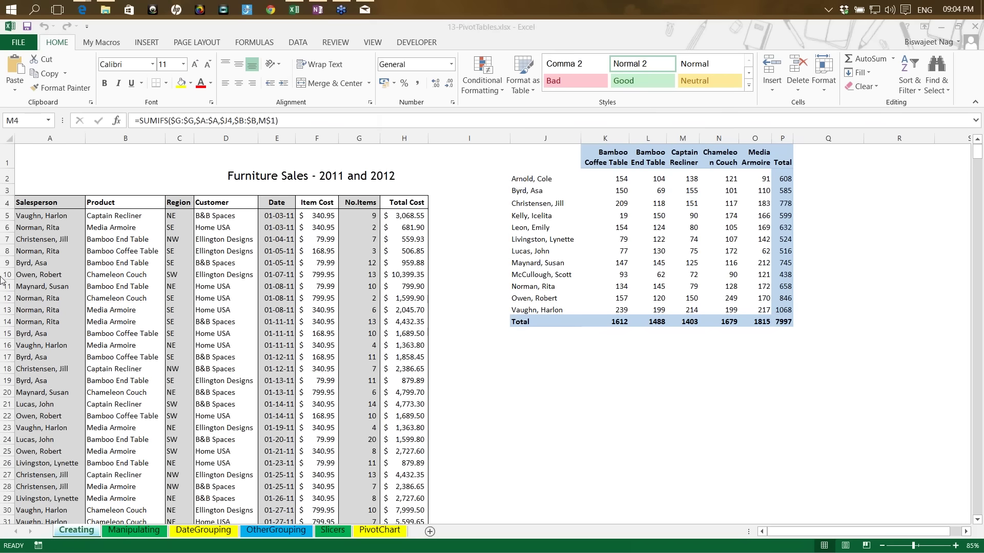
Review the sales list's header row from Salesperson to Total Cost, checking that every column has a heading.
{"action": "left_click", "coordinate": [47, 202]}
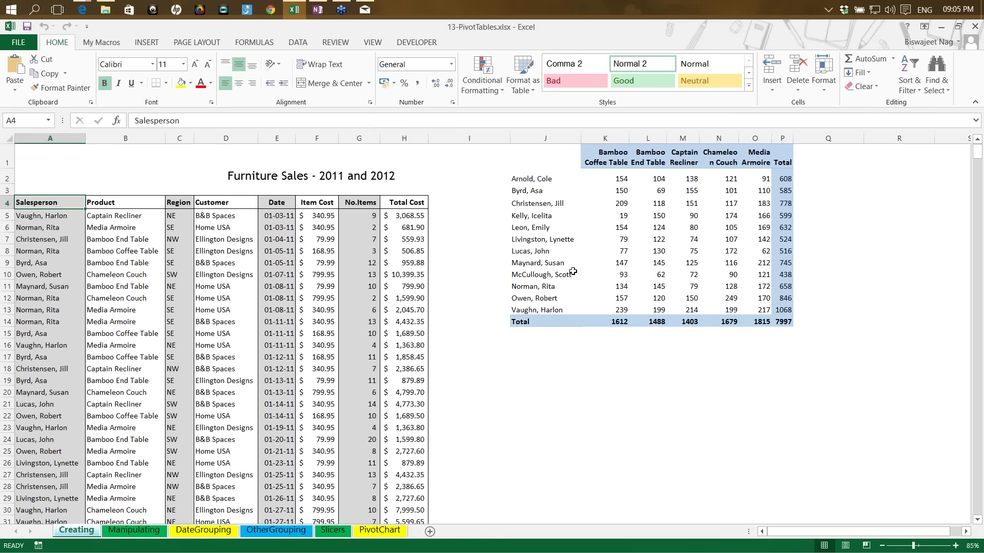
{"action": "key", "text": "Right"}
{"action": "key", "text": "Right"}
{"action": "key", "text": "Left"}
{"action": "key", "text": "Left"}
{"action": "key", "text": "Right"}
{"action": "key", "text": "Right"}
{"action": "key", "text": "Left"}
{"action": "key", "text": "Left"}
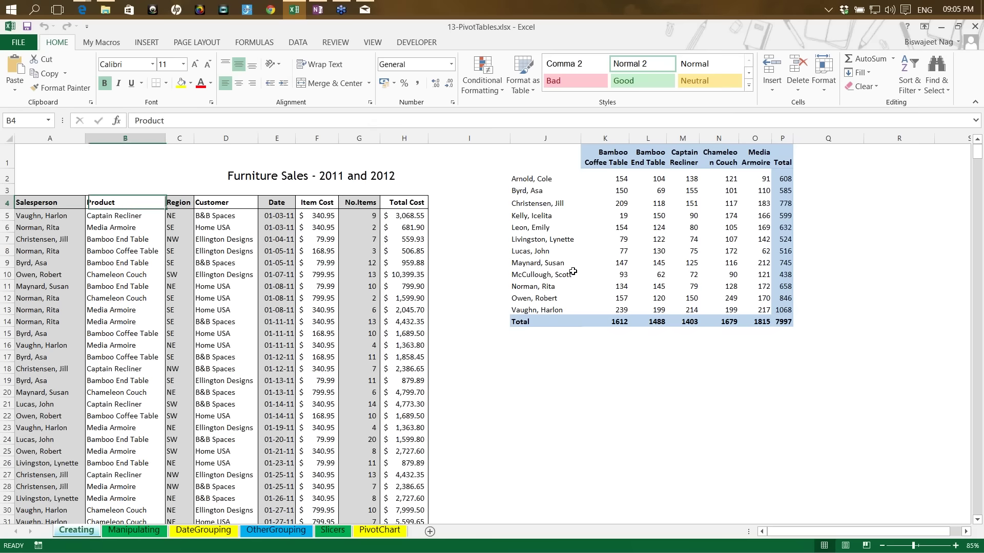
{"action": "key", "text": "ctrl+shift+Right"}
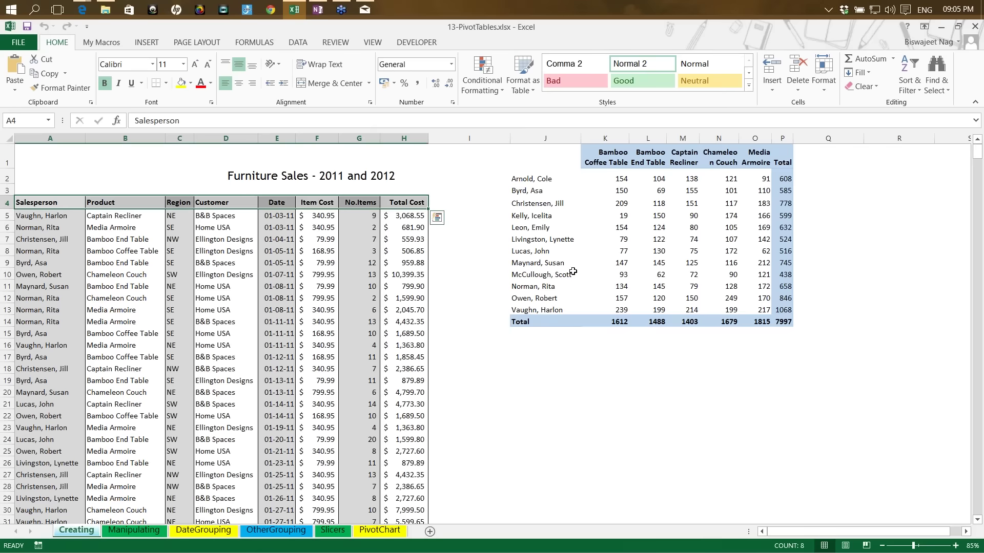
{"action": "key", "text": "ctrl+shift+Left"}
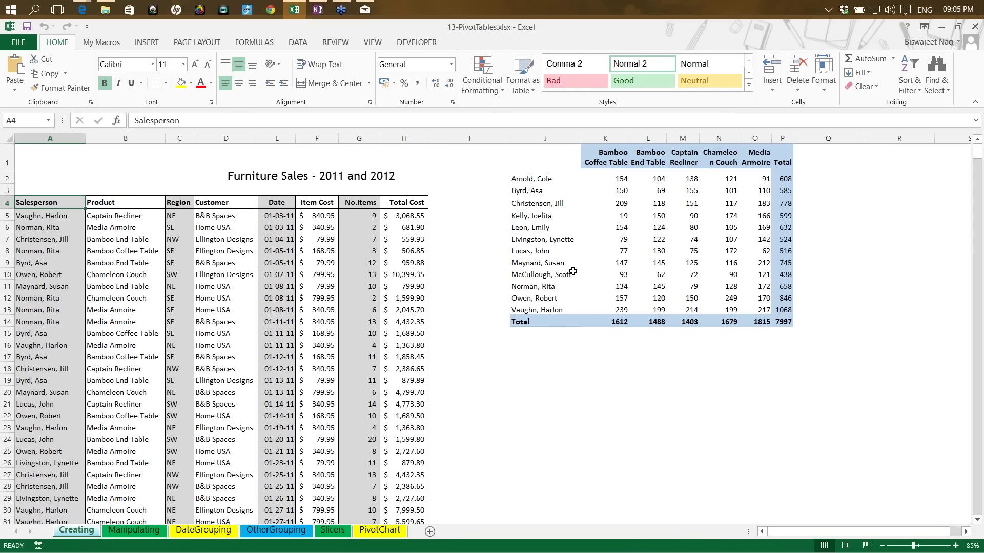
Inspect the Salesperson column from its heading down to row 16, checking for blank rows.
{"action": "key", "text": "Down"}
{"action": "key", "text": "Down"}
{"action": "key", "text": "Down"}
{"action": "key", "text": "Down"}
{"action": "key", "text": "Down"}
{"action": "key", "text": "Down"}
{"action": "key", "text": "Down"}
{"action": "key", "text": "Down"}
{"action": "key", "text": "Down"}
{"action": "key", "text": "Down"}
{"action": "key", "text": "Down"}
{"action": "key", "text": "Down"}
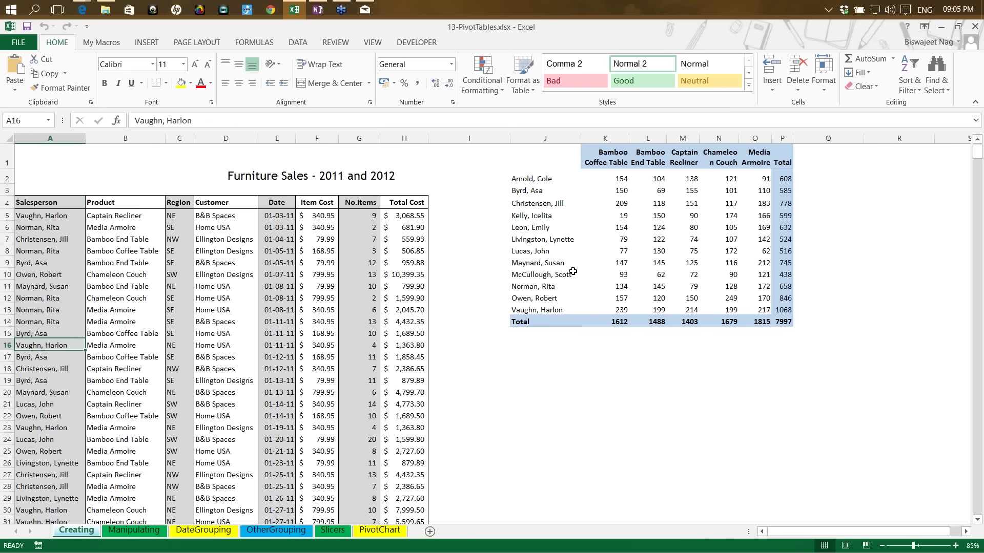
{"action": "key", "text": "ctrl+Up"}
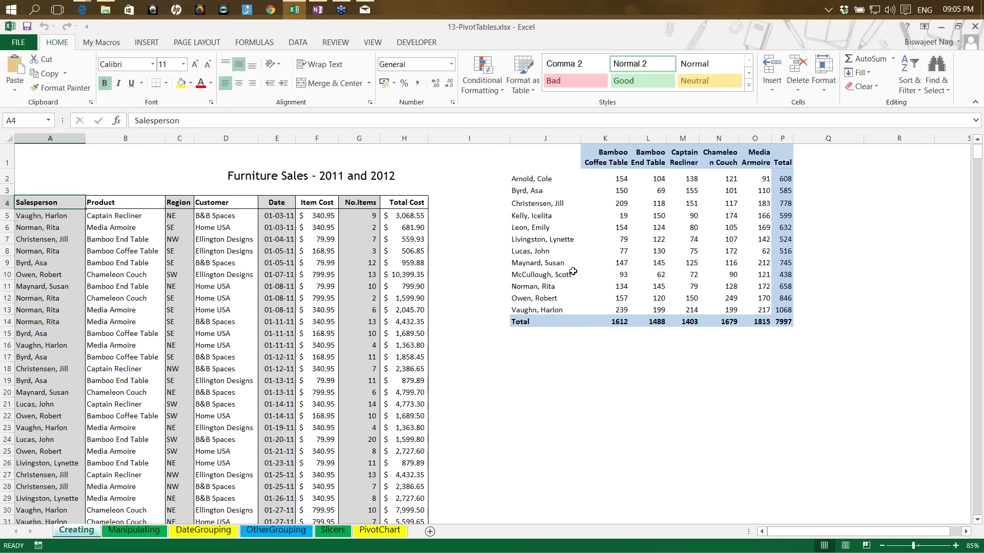
{"action": "key", "text": "Down"}
{"action": "key", "text": "Down"}
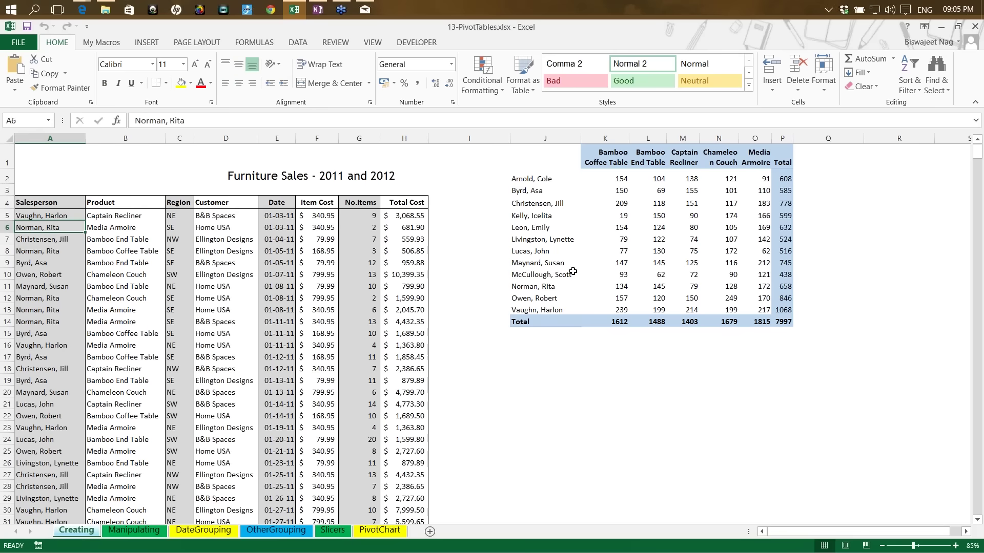
Check the source range that Create PivotTable proposes for the sales list, and close the dialog without creating anything.
{"action": "left_click", "coordinate": [155, 286]}
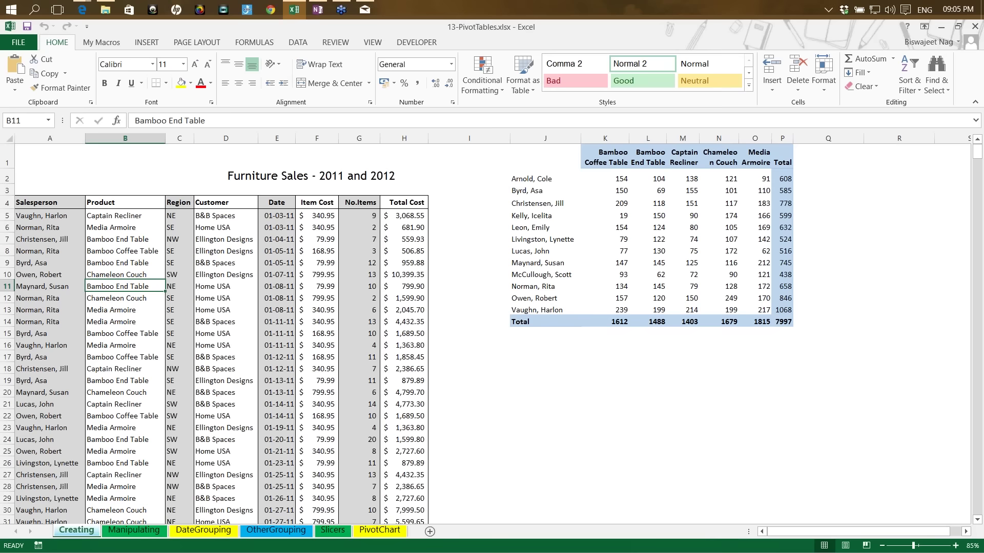
{"action": "left_click", "coordinate": [148, 43]}
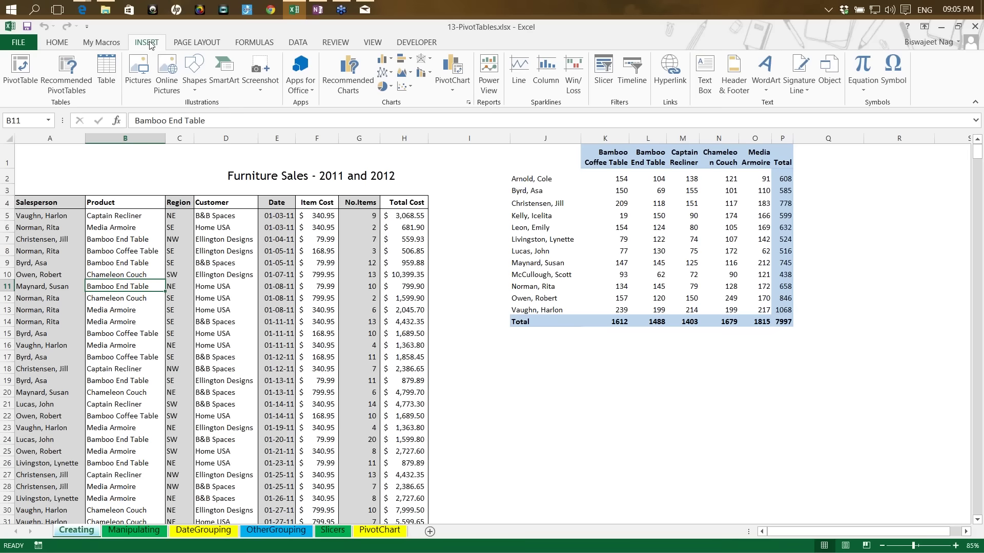
{"action": "left_click", "coordinate": [19, 71]}
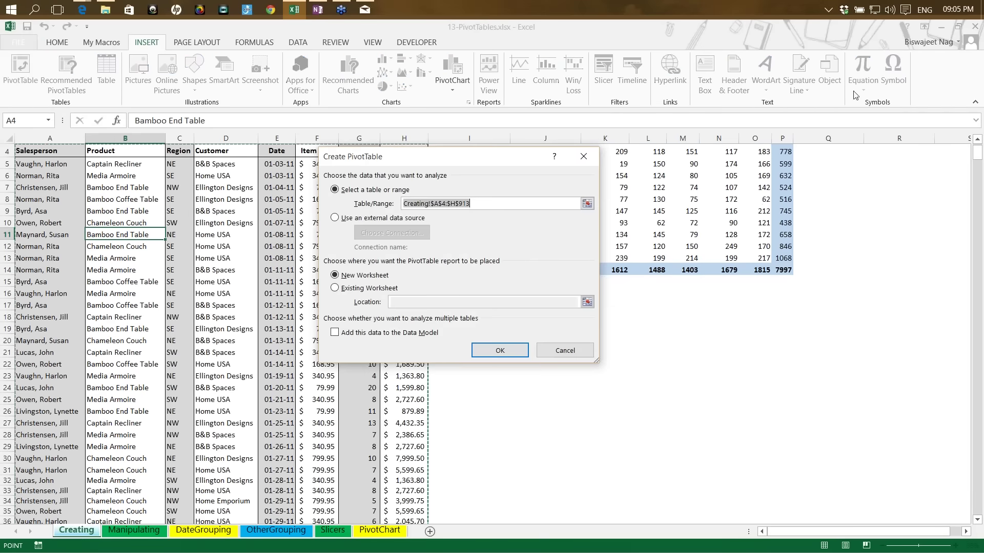
{"action": "left_click", "coordinate": [718, 39]}
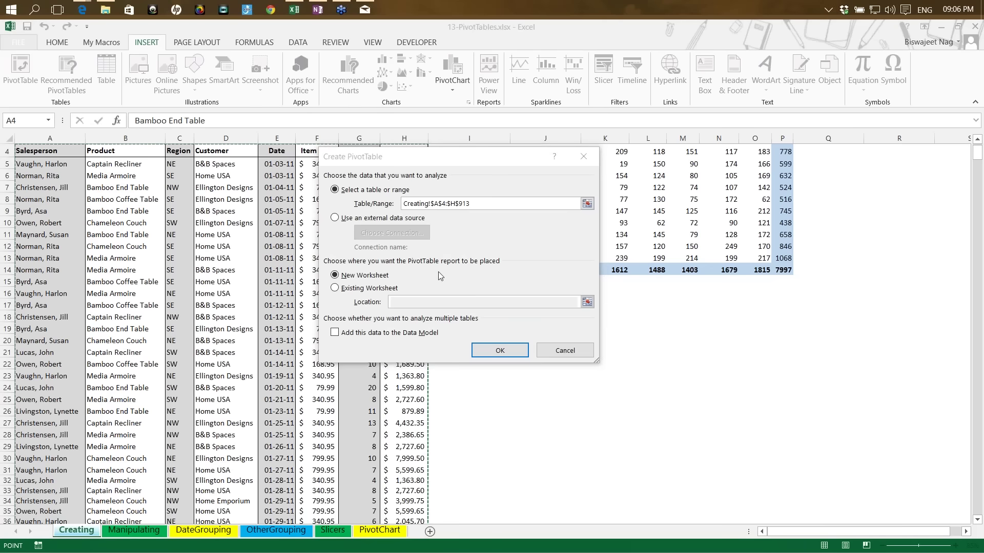
{"action": "left_click_drag", "start_coordinate": [439, 160], "coordinate": [522, 227]}
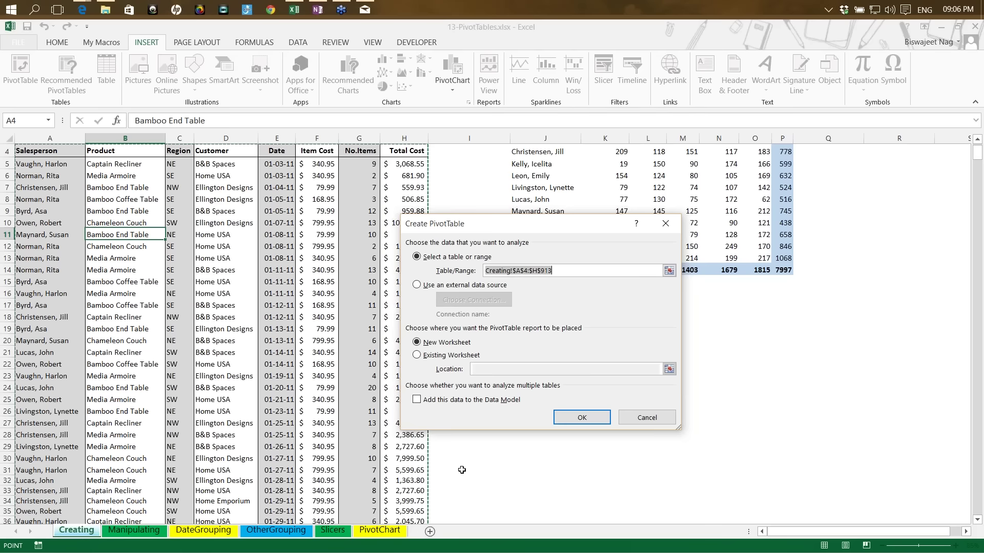
{"action": "left_click", "coordinate": [634, 422]}
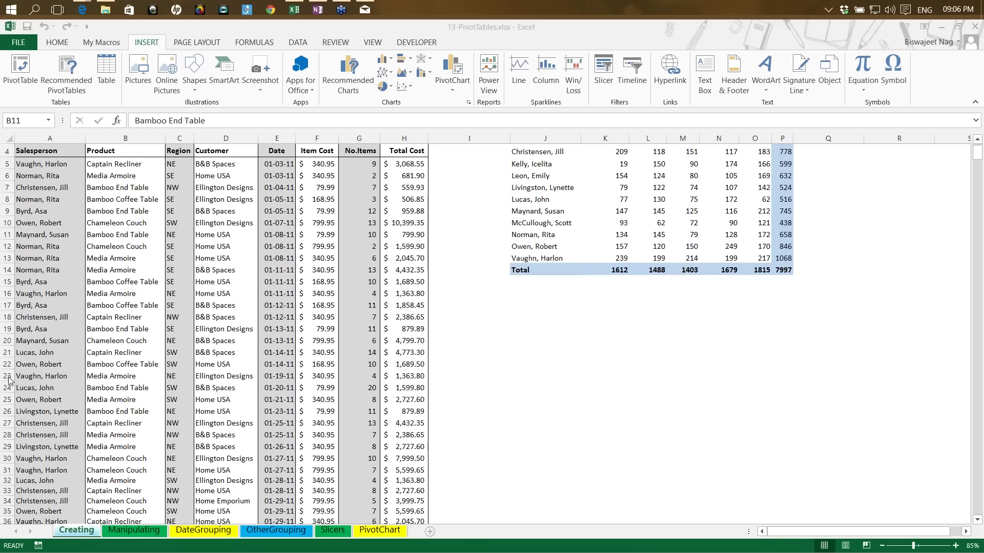
Insert a blank row at row 23 of the sales list.
{"action": "left_click", "coordinate": [8, 376]}
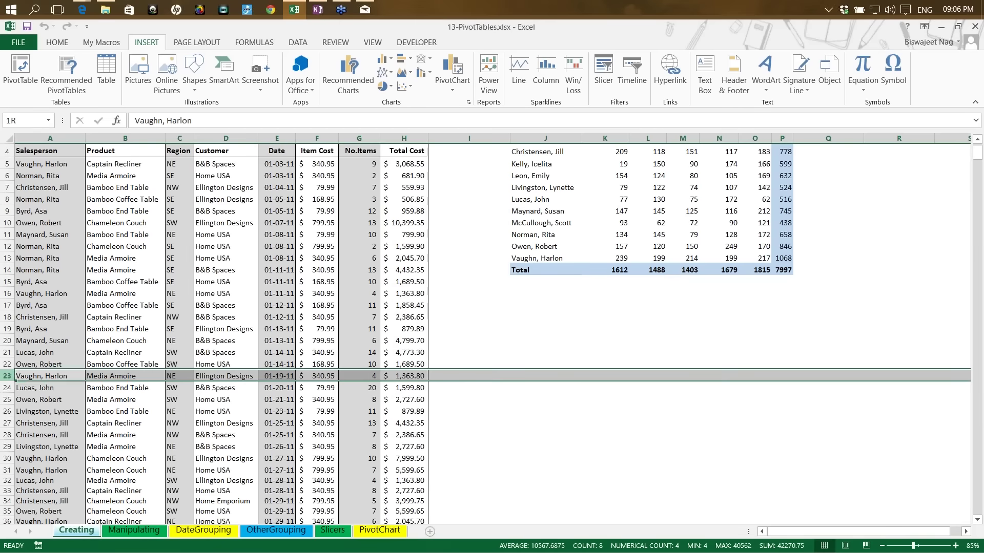
{"action": "right_click", "coordinate": [7, 377]}
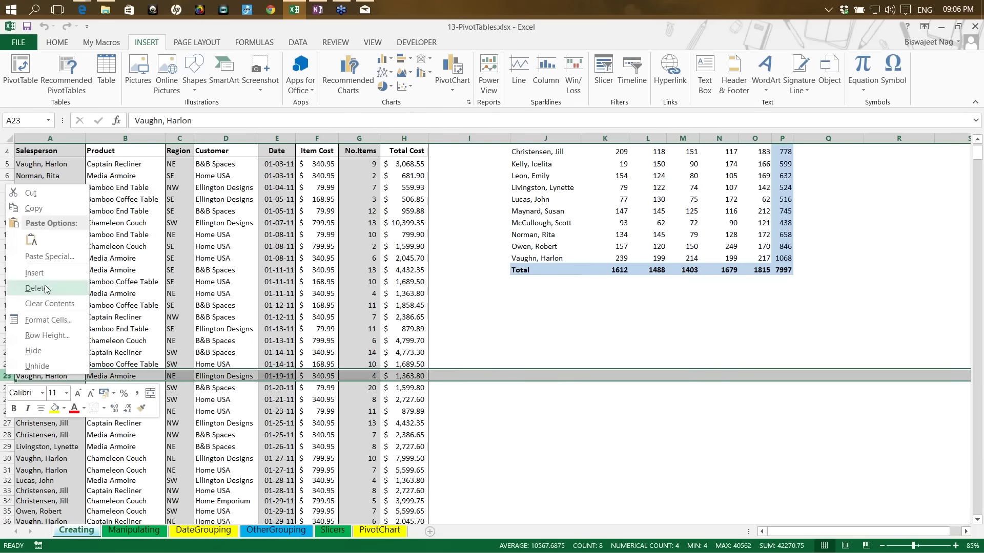
{"action": "key", "text": "Escape"}
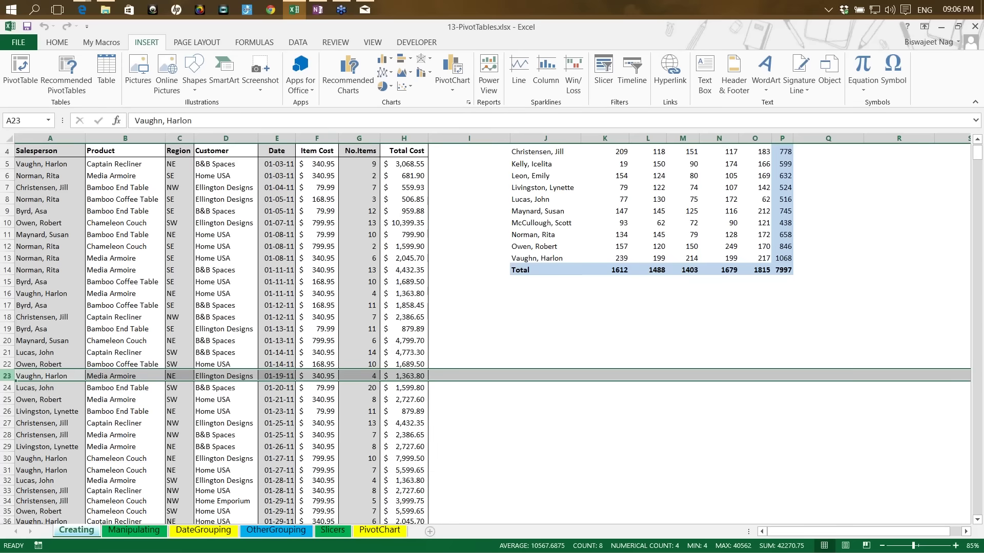
{"action": "key", "text": "ctrl+shift+plus"}
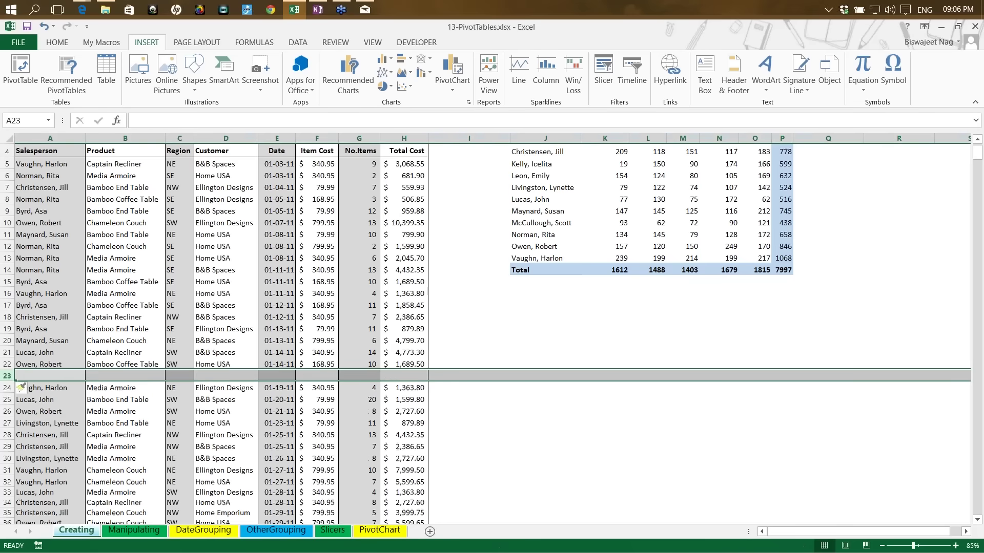
Check the source range Create PivotTable proposes with the blank row inside the list, and cancel the dialog.
{"action": "left_click", "coordinate": [177, 250]}
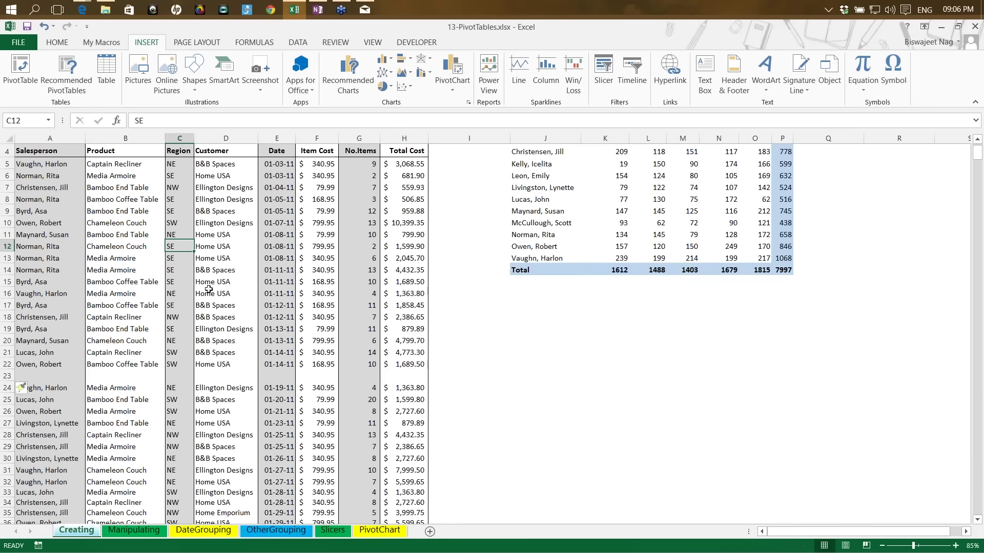
{"action": "left_click", "coordinate": [20, 64]}
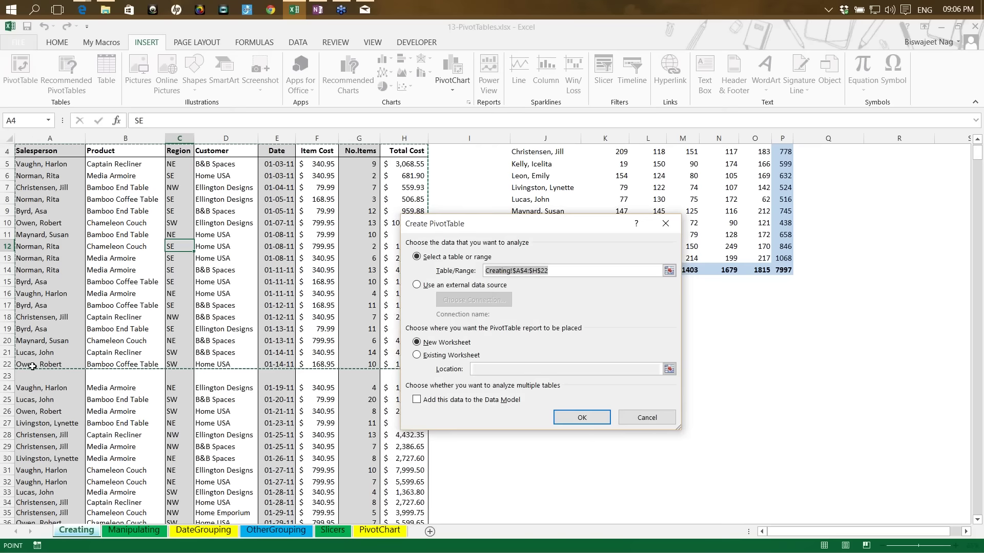
{"action": "left_click", "coordinate": [641, 418]}
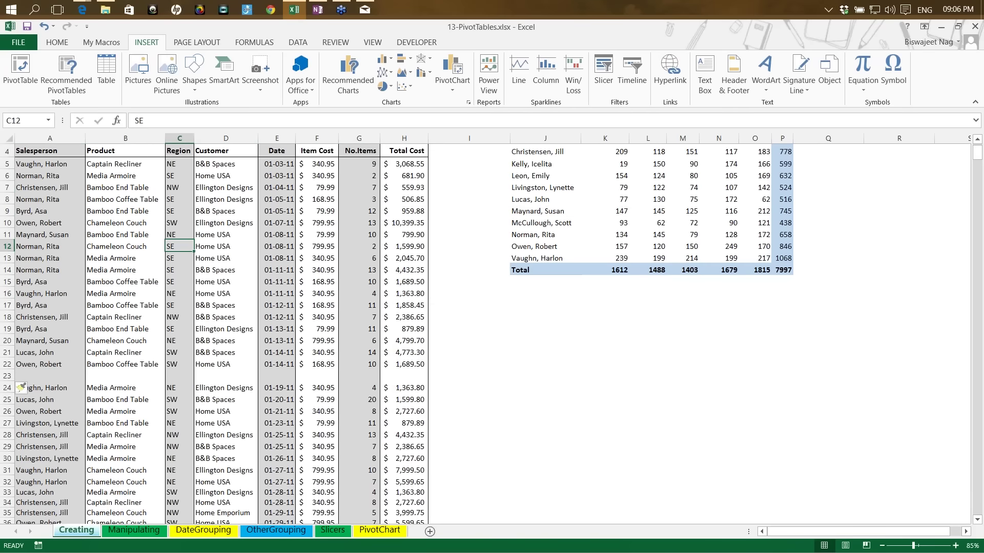
Delete the blank row 23 from the sales list.
{"action": "key", "text": "ctrl+Down"}
{"action": "key", "text": "Down"}
{"action": "key", "text": "shift+space"}
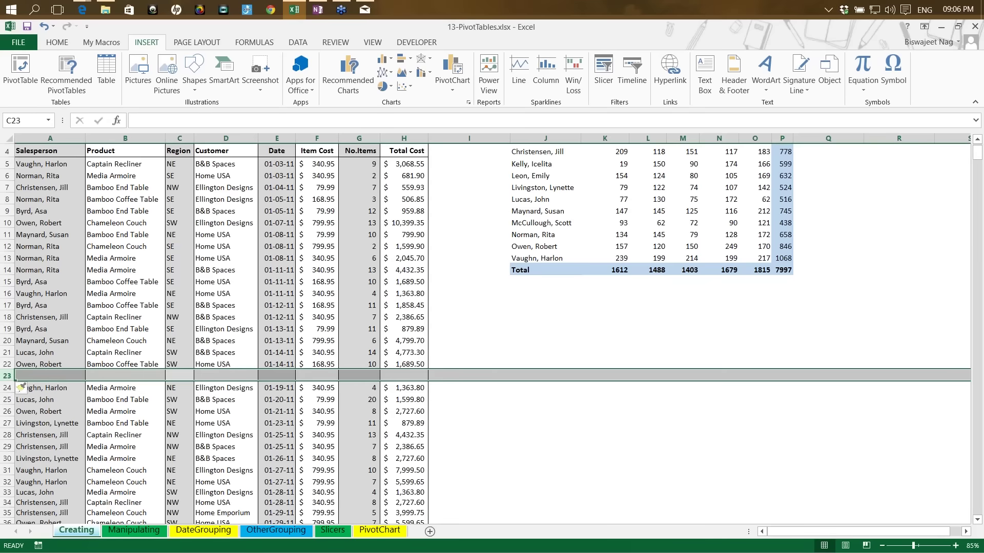
{"action": "key", "text": "ctrl+minus"}
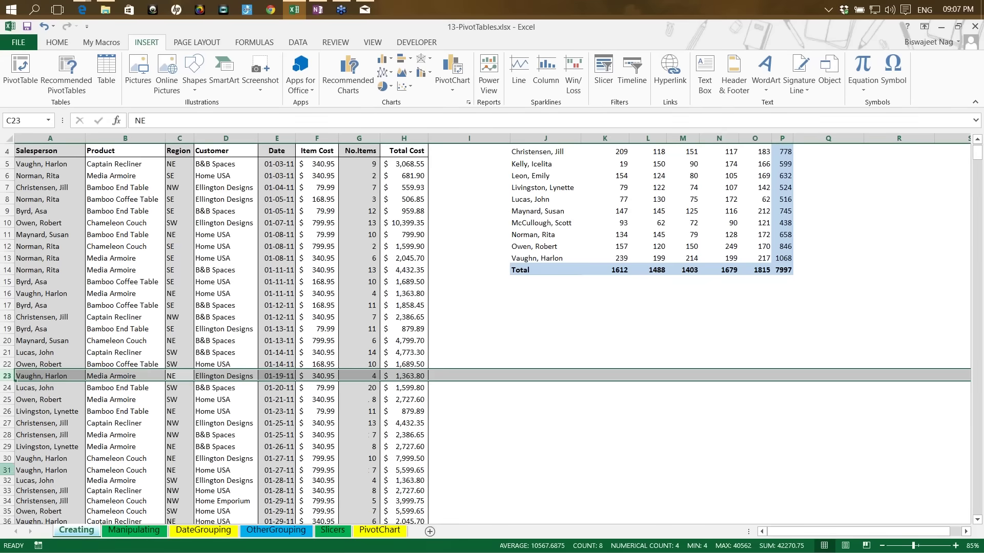
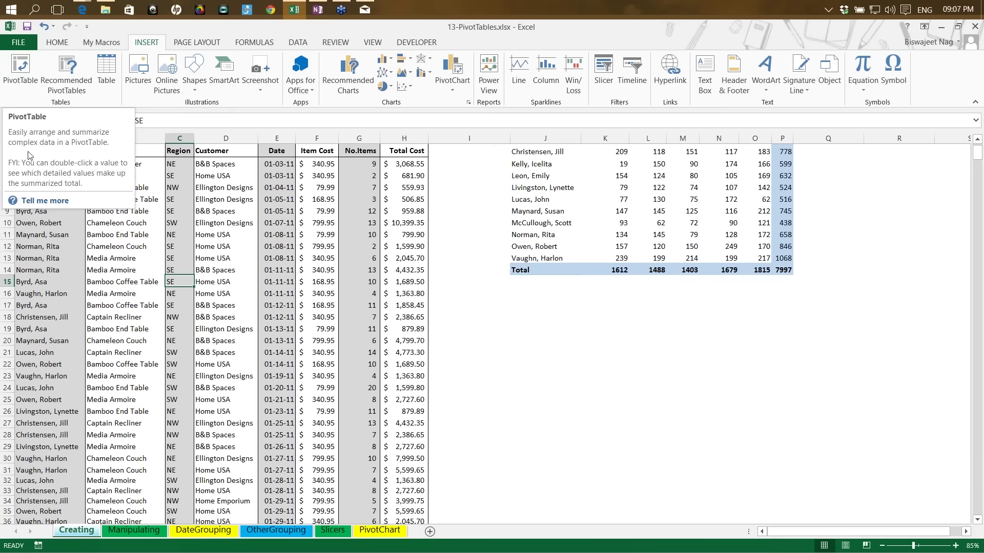
Check which rows and columns of the furniture sales list Create PivotTable takes as its source range.
{"action": "left_click", "coordinate": [254, 294]}
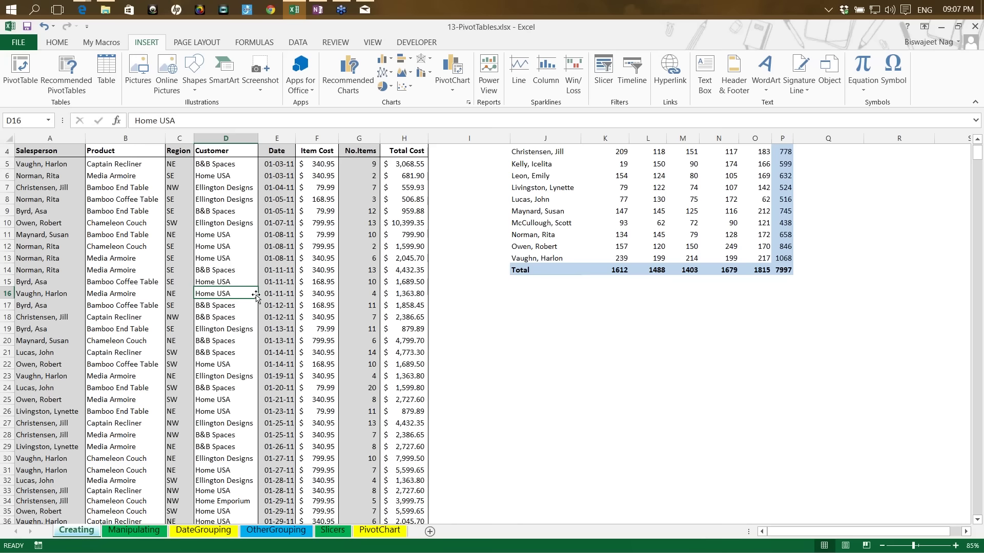
{"action": "key", "text": "ctrl+Up"}
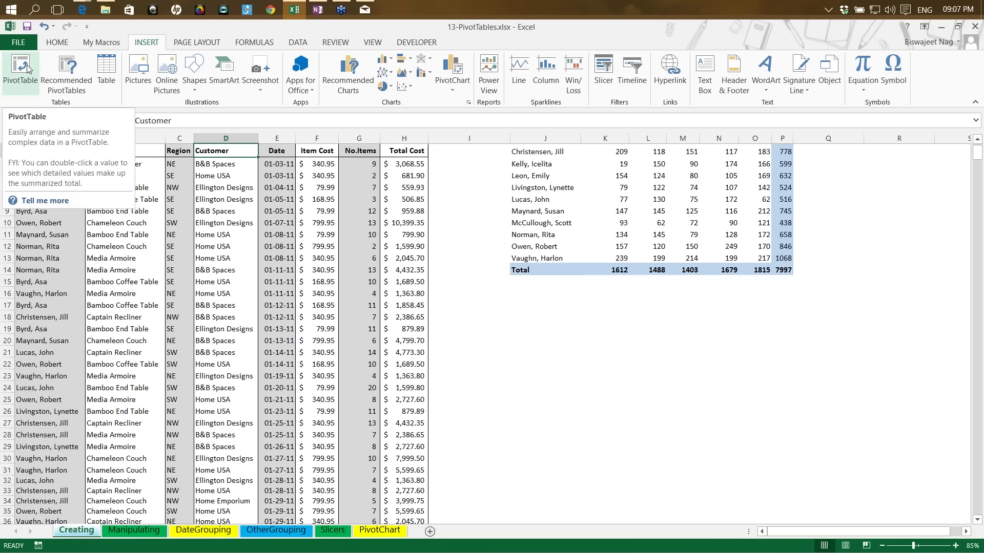
{"action": "left_click", "coordinate": [193, 326]}
{"action": "left_click", "coordinate": [28, 75]}
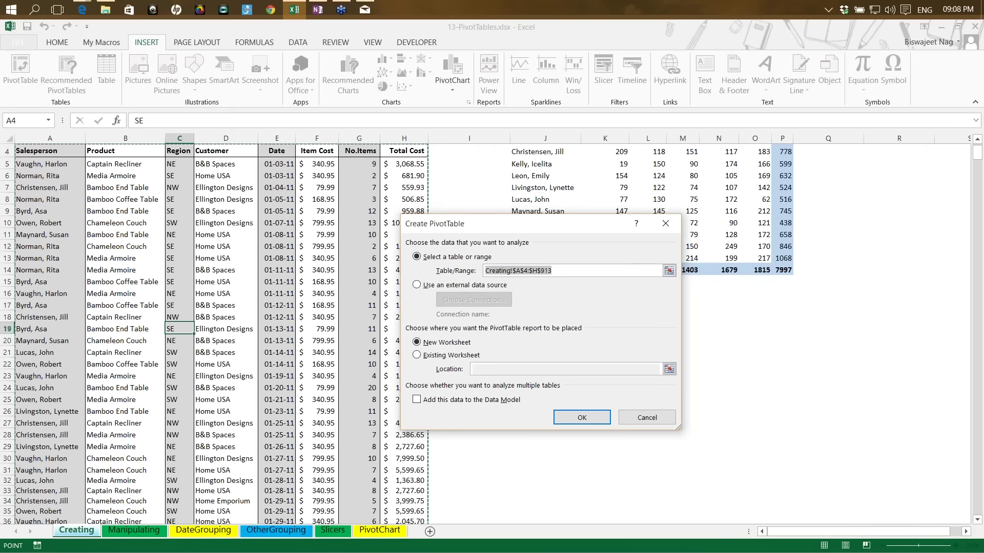
{"action": "left_click_drag", "start_coordinate": [455, 226], "coordinate": [322, 239]}
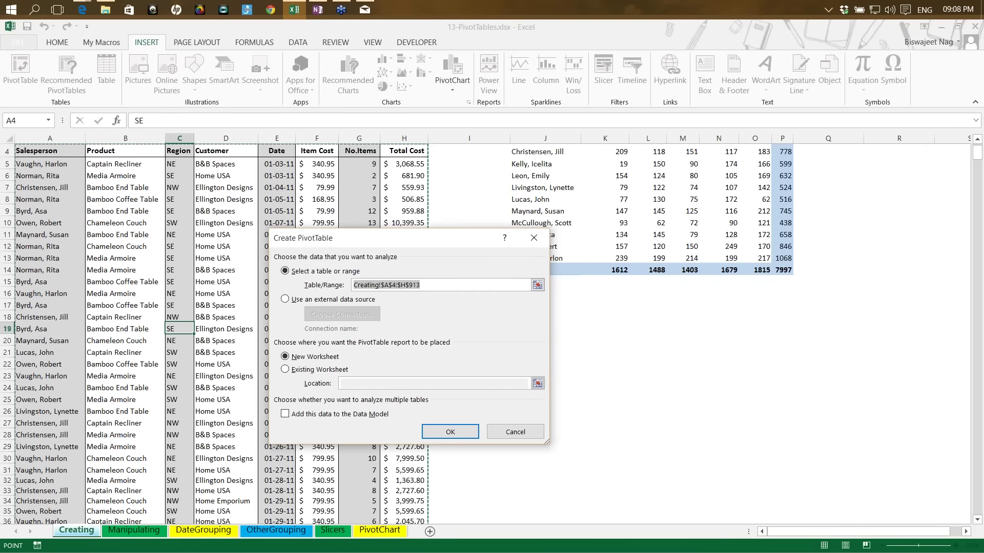
{"action": "scroll", "coordinate": [972, 251], "scroll_direction": "down", "scroll_amount": 3}
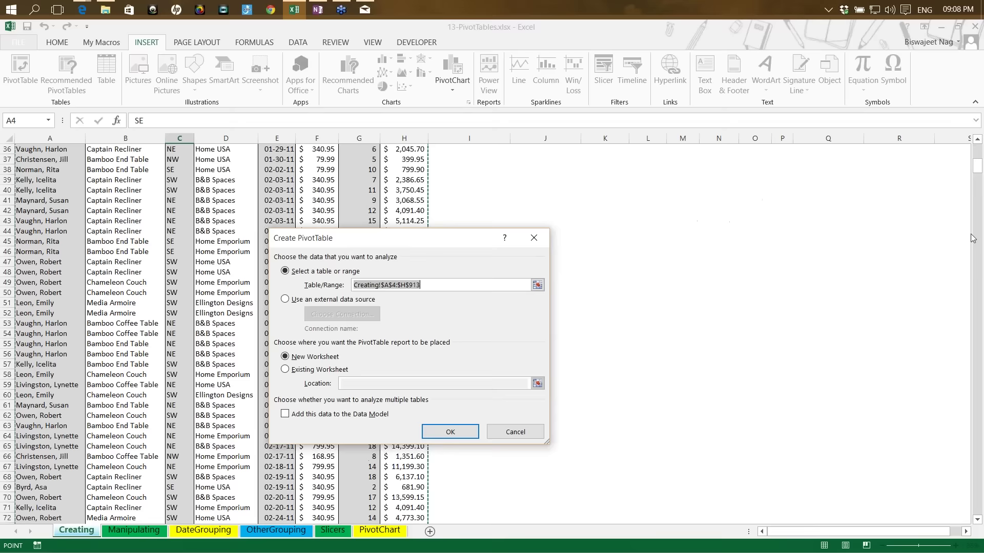
{"action": "scroll", "coordinate": [972, 252], "scroll_direction": "up", "scroll_amount": 4}
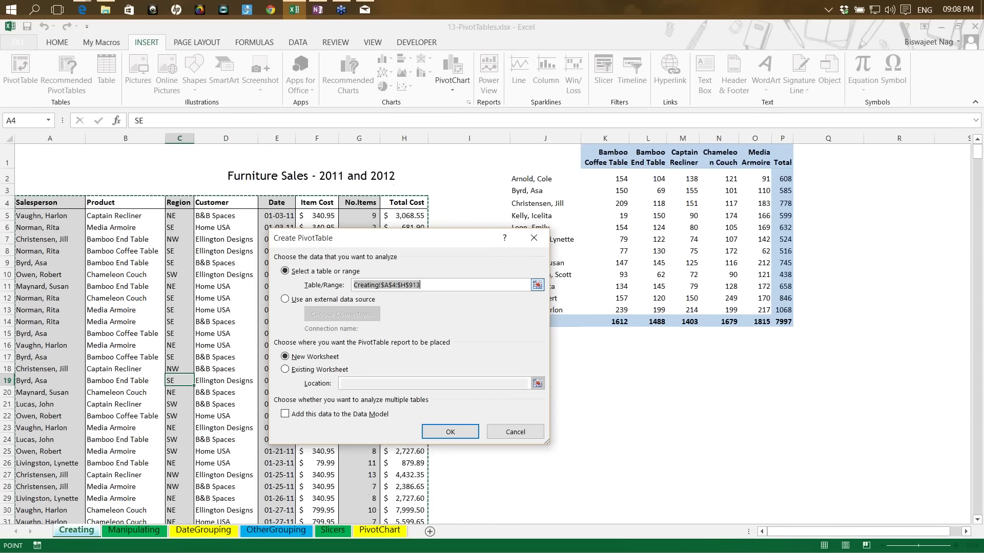
Try to create a PivotTable with the single cell J1 as its source, and cancel the dialog.
{"action": "left_click", "coordinate": [548, 153]}
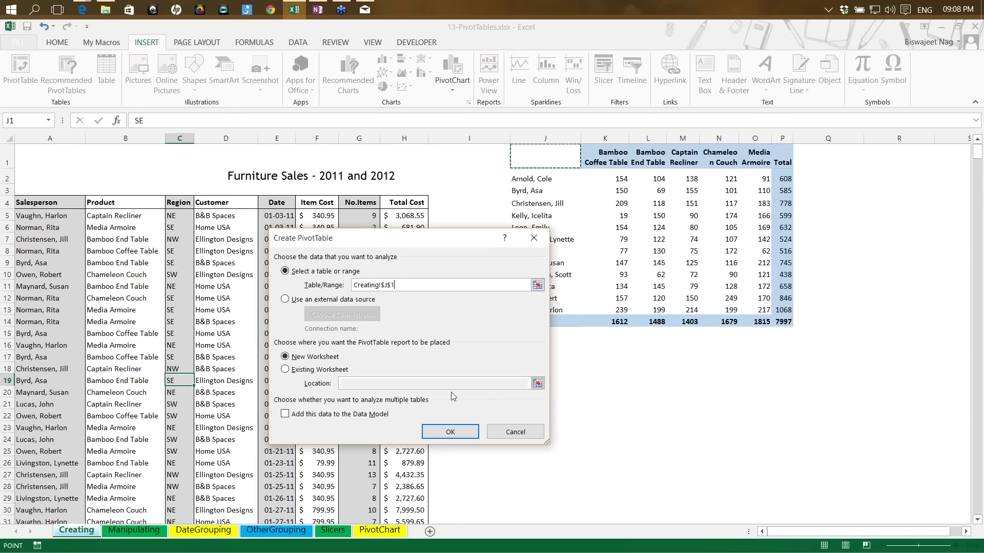
{"action": "left_click", "coordinate": [444, 436]}
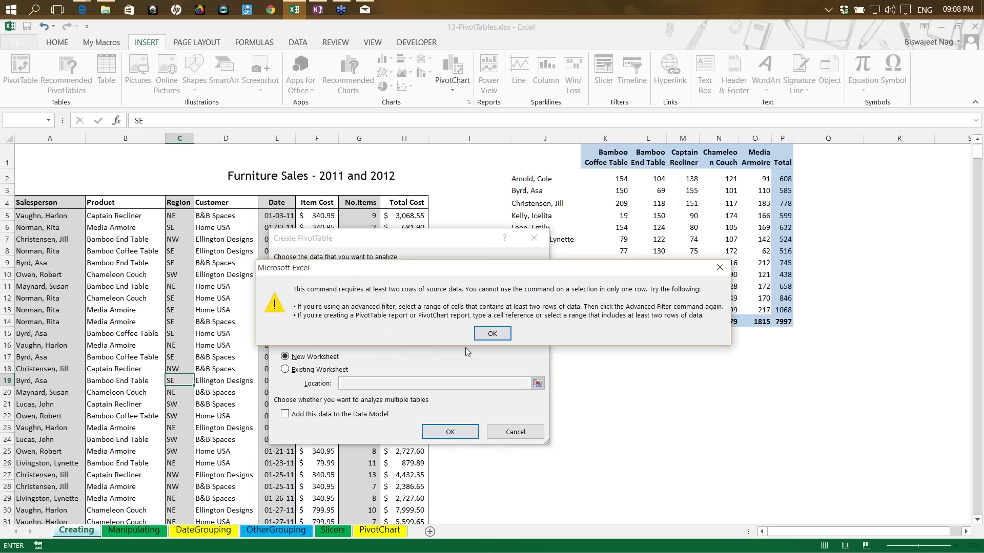
{"action": "left_click", "coordinate": [495, 333]}
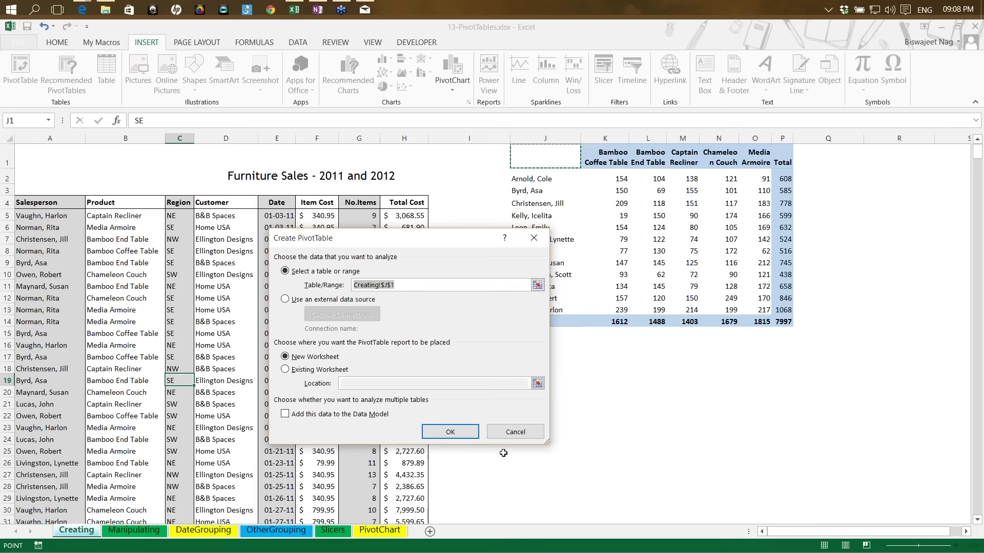
{"action": "left_click", "coordinate": [527, 433]}
Create a PivotTable on a new worksheet from the sales list range Creating!$A$4:$H$913.
{"action": "left_click", "coordinate": [157, 312]}
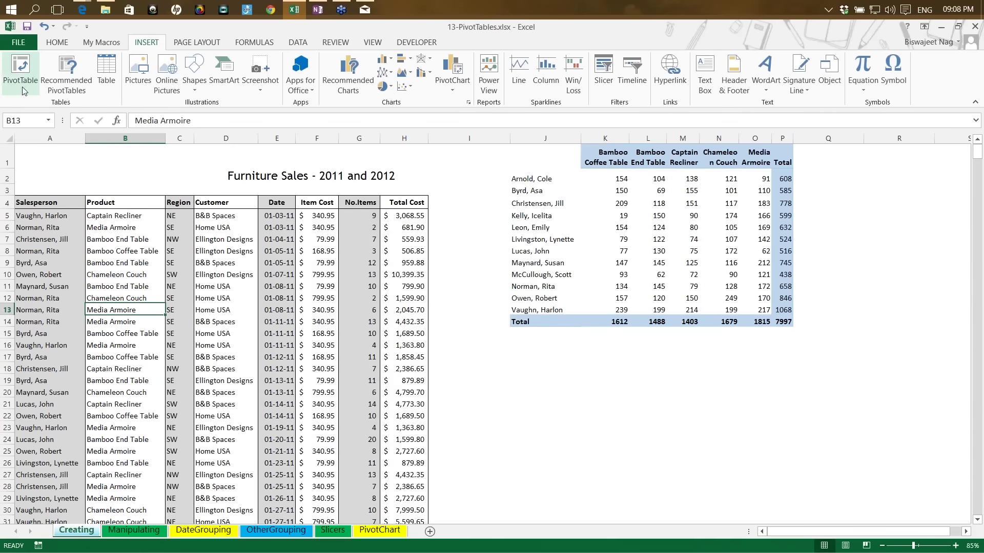
{"action": "left_click", "coordinate": [20, 69]}
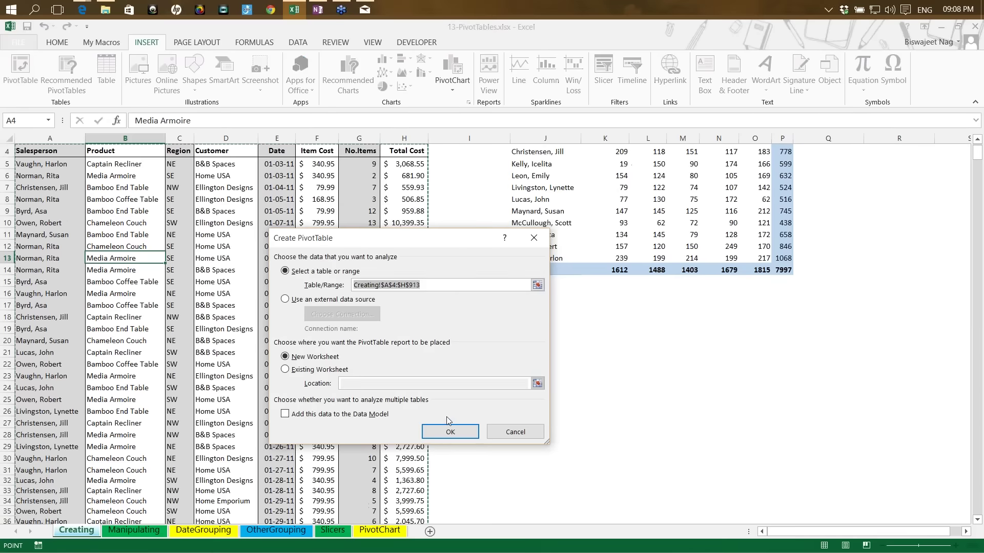
{"action": "left_click", "coordinate": [444, 435]}
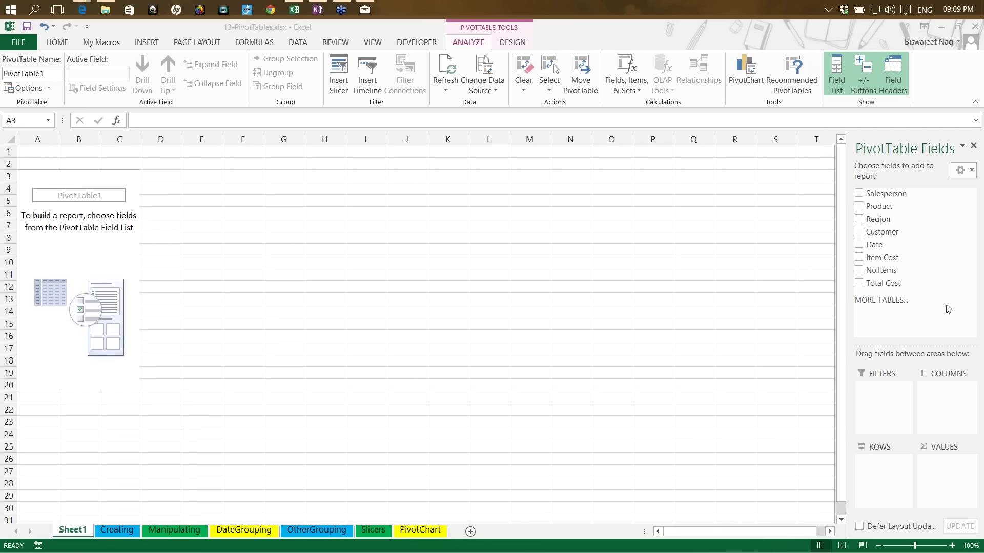
Lay out the PivotTable with Product as rows, Region as columns and the sum of No.Items as values.
{"action": "left_click", "coordinate": [860, 210]}
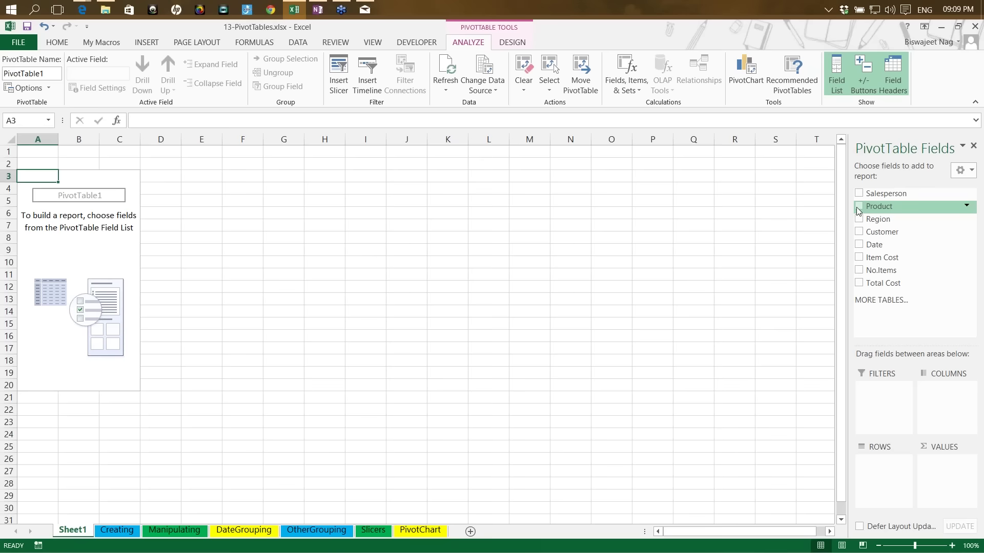
{"action": "left_click", "coordinate": [859, 207]}
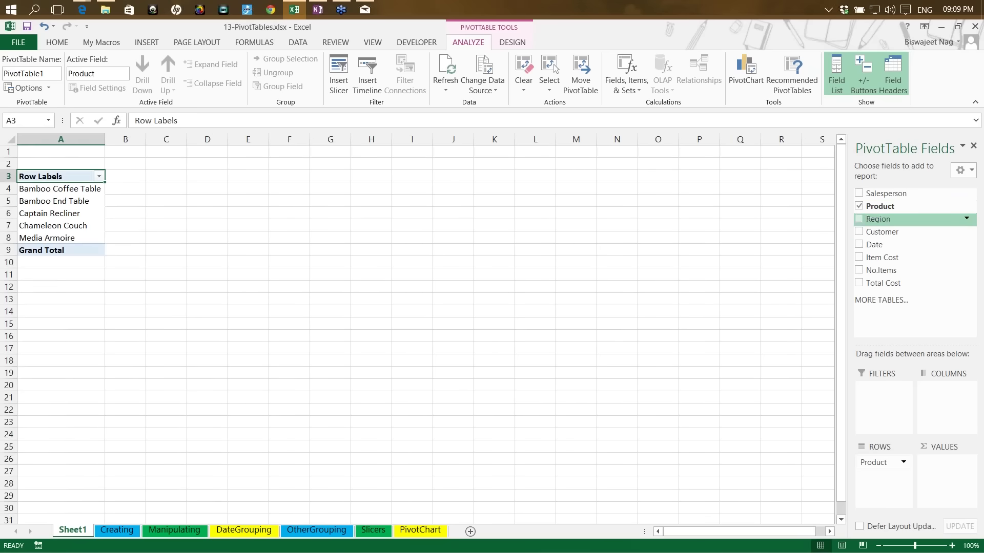
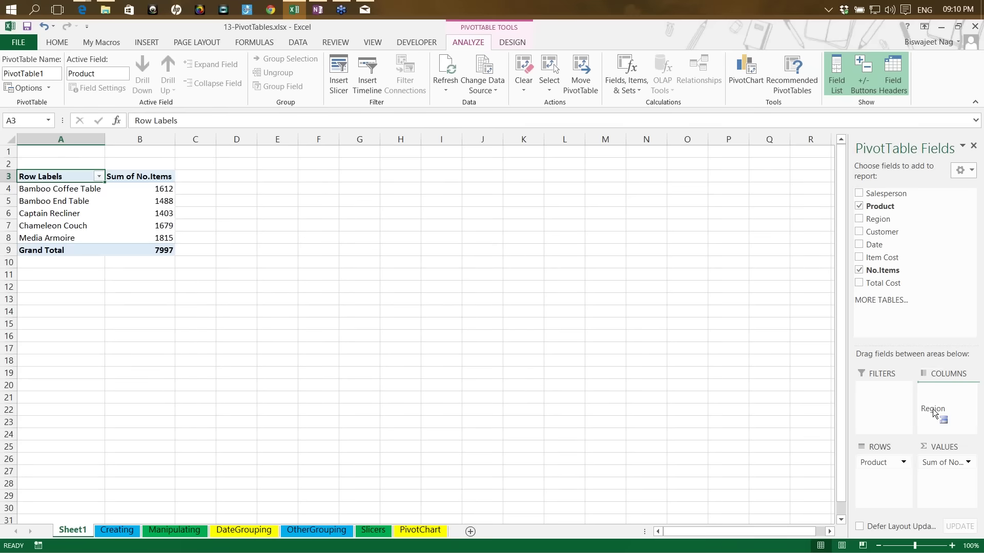
{"action": "left_click_drag", "start_coordinate": [934, 414], "coordinate": [933, 413]}
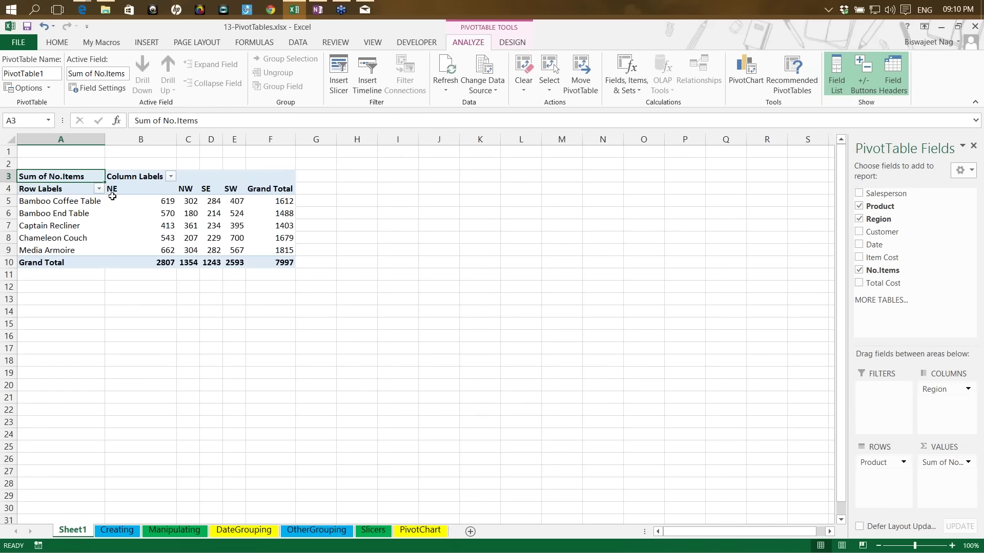
Examine the PivotTable's totals by product and region, and compare its layout with the salesperson-by-product summary on the Creating sheet.
{"action": "left_click", "coordinate": [110, 177]}
{"action": "left_click", "coordinate": [50, 204]}
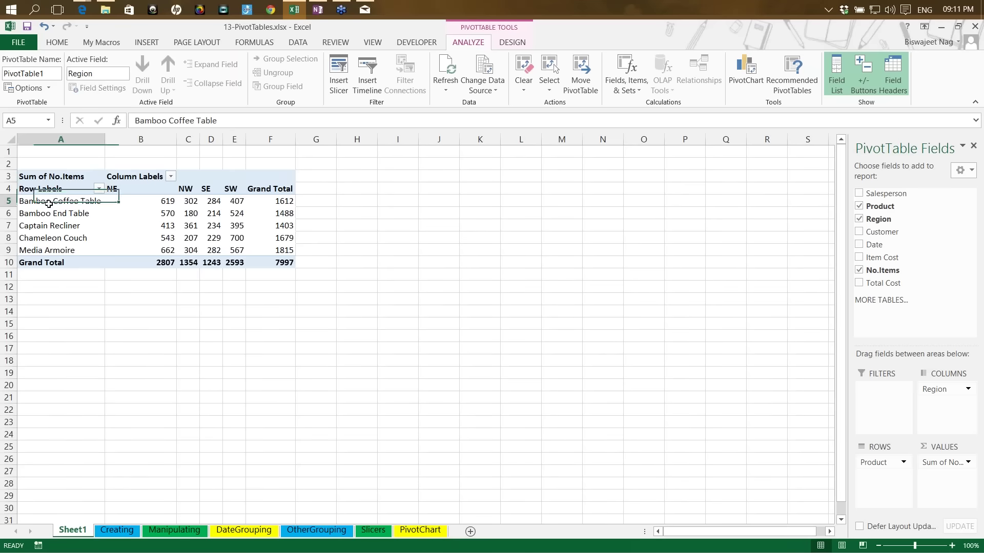
{"action": "left_click", "coordinate": [169, 226]}
{"action": "left_click", "coordinate": [275, 262]}
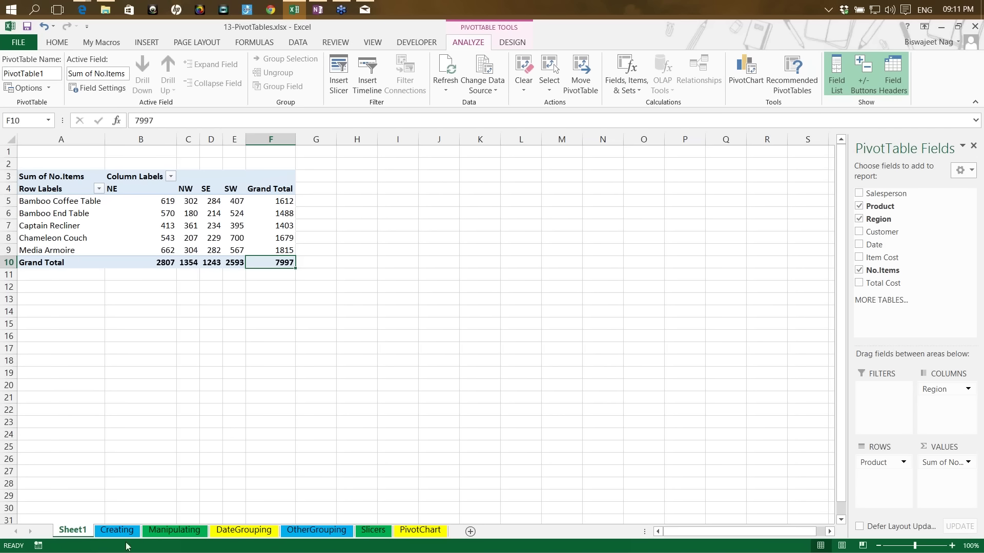
{"action": "left_click", "coordinate": [114, 531]}
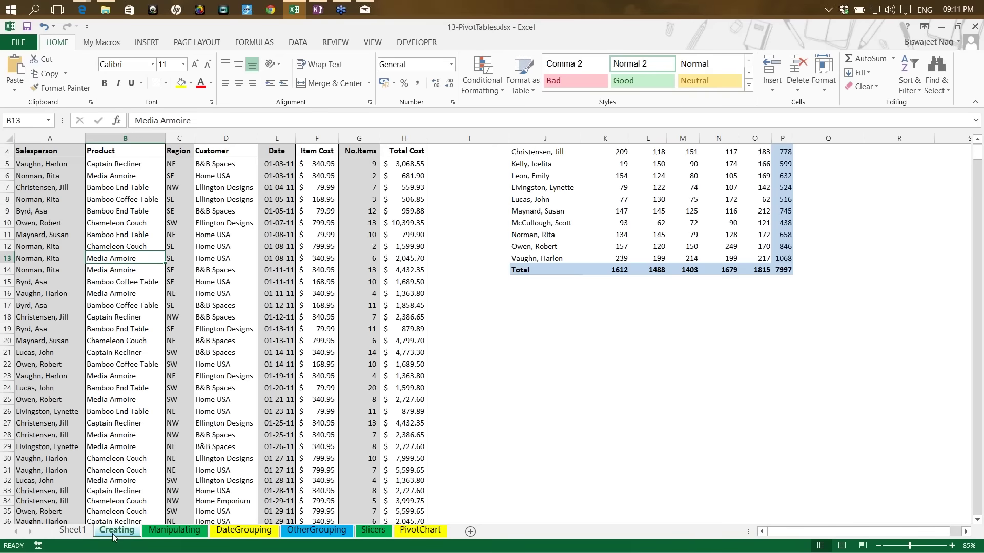
{"action": "scroll", "coordinate": [941, 320], "scroll_direction": "up", "scroll_amount": 1}
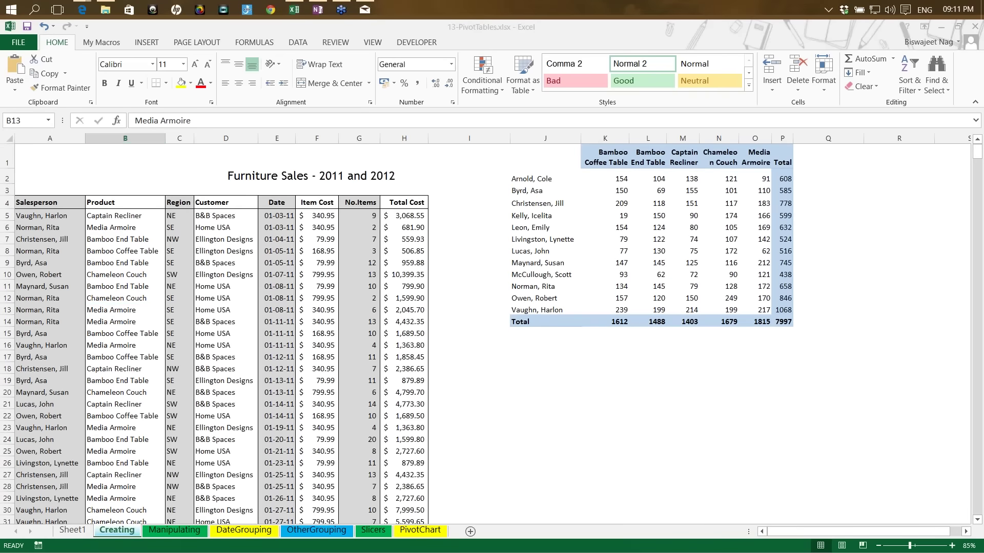
{"action": "left_click_drag", "start_coordinate": [527, 179], "coordinate": [547, 273]}
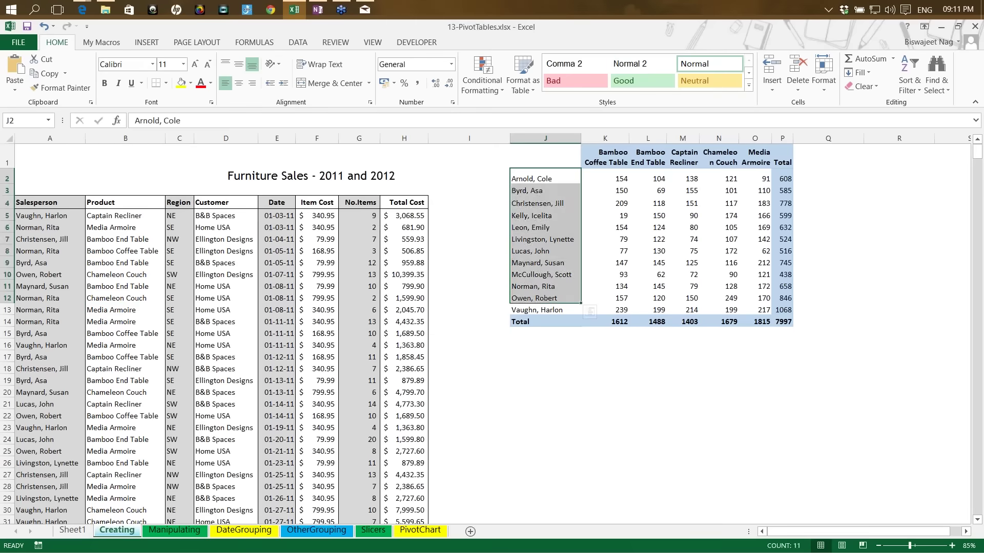
{"action": "left_click_drag", "start_coordinate": [608, 158], "coordinate": [769, 157]}
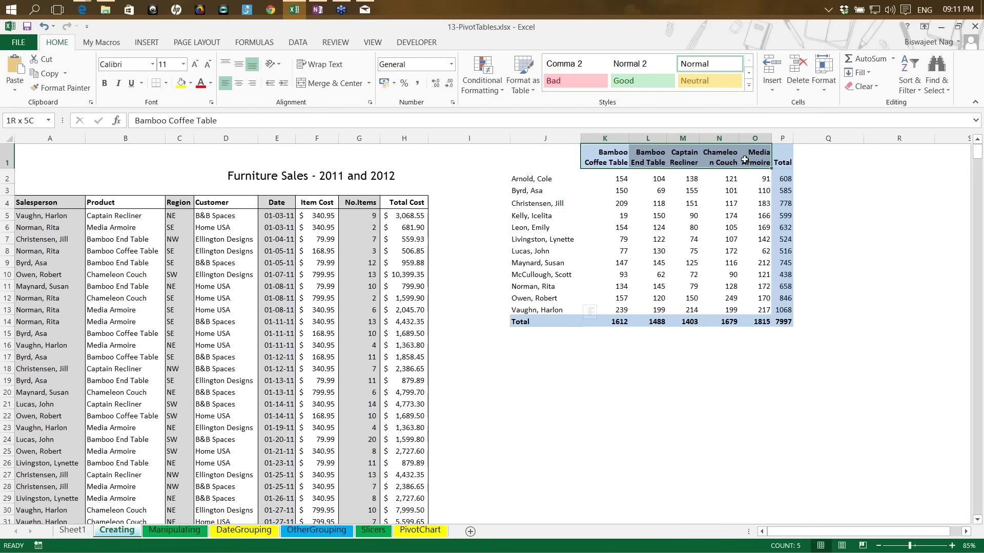
{"action": "left_click", "coordinate": [62, 531]}
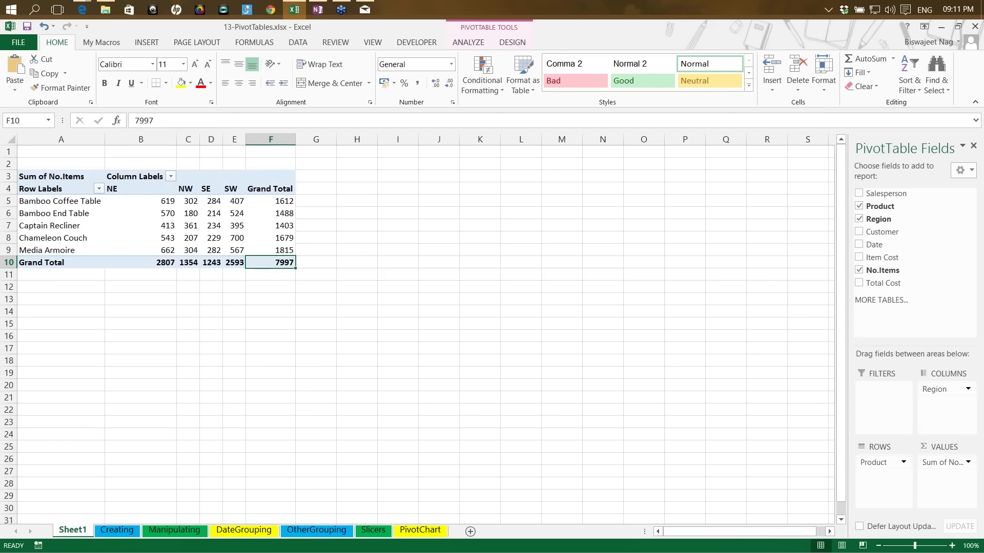
Rearrange the PivotTable by removing Region, moving Product to the columns and adding Salesperson as rows.
{"action": "left_click", "coordinate": [939, 390]}
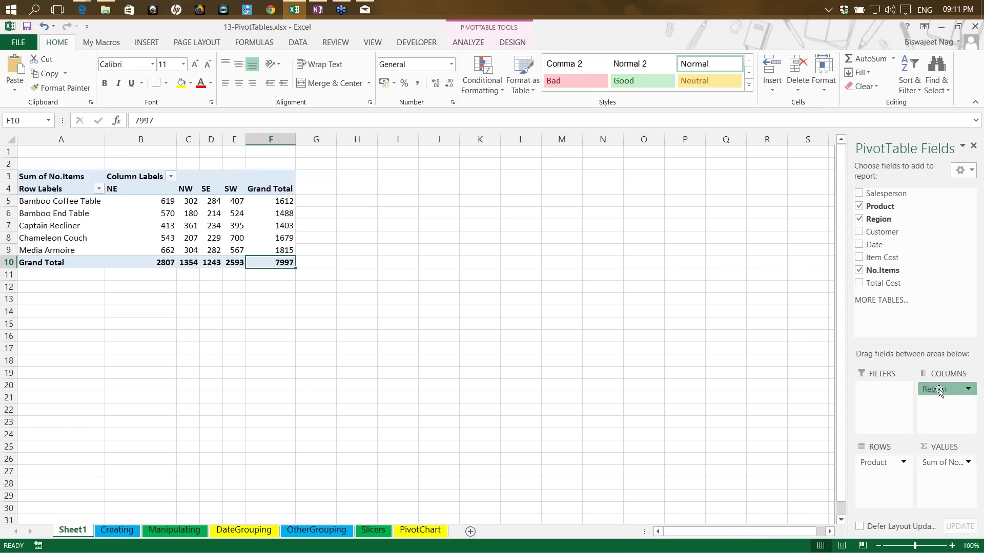
{"action": "left_click_drag", "start_coordinate": [940, 391], "coordinate": [784, 428]}
{"action": "left_click", "coordinate": [873, 463]}
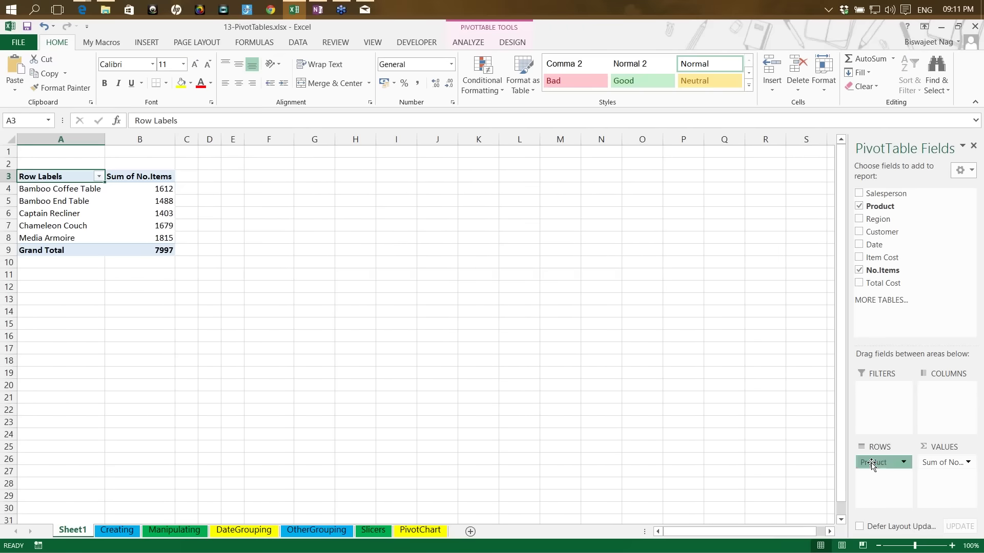
{"action": "left_click_drag", "start_coordinate": [873, 463], "coordinate": [936, 402]}
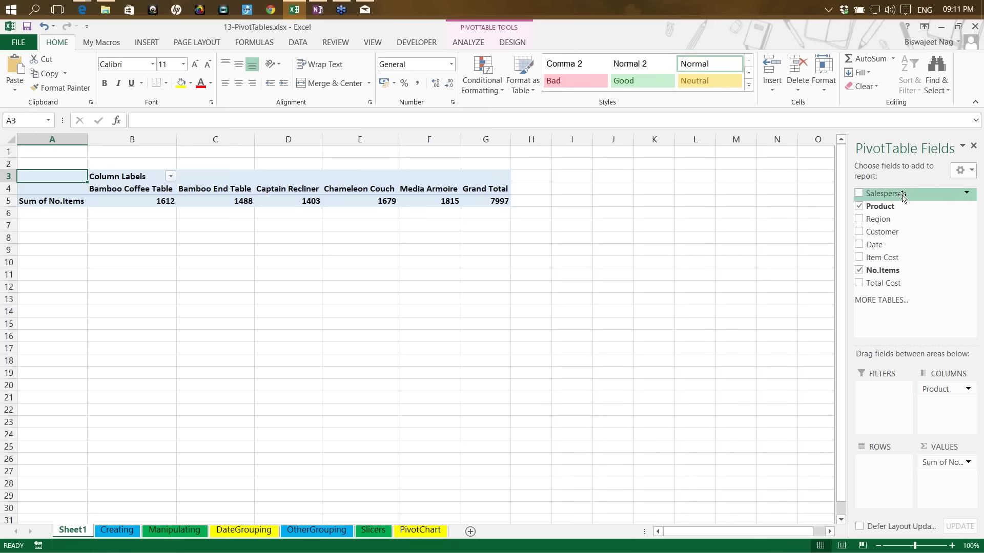
{"action": "left_click_drag", "start_coordinate": [889, 194], "coordinate": [879, 490]}
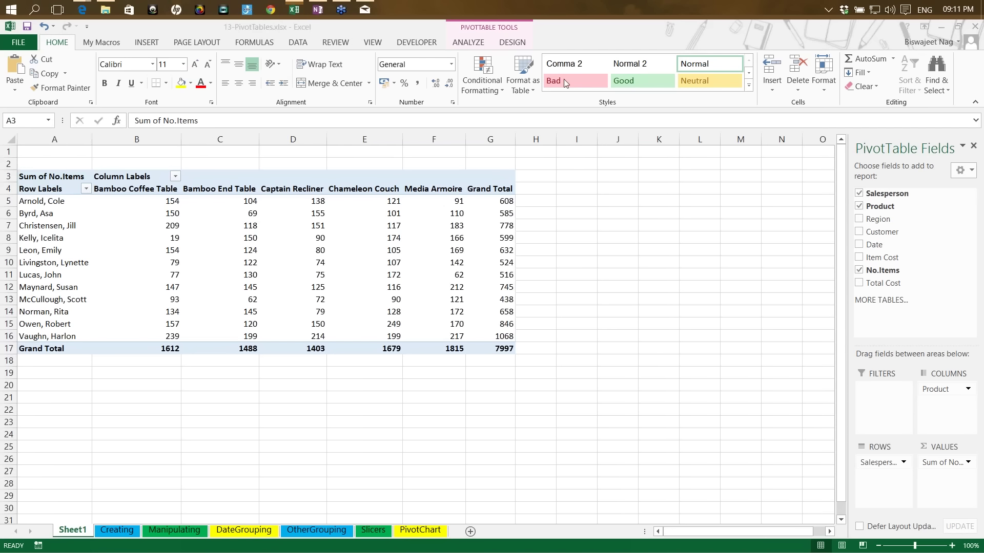
Compare the PivotTable's item sums per salesperson and product with the existing summary on the Creating sheet.
{"action": "left_click", "coordinate": [117, 531]}
{"action": "left_click", "coordinate": [536, 182]}
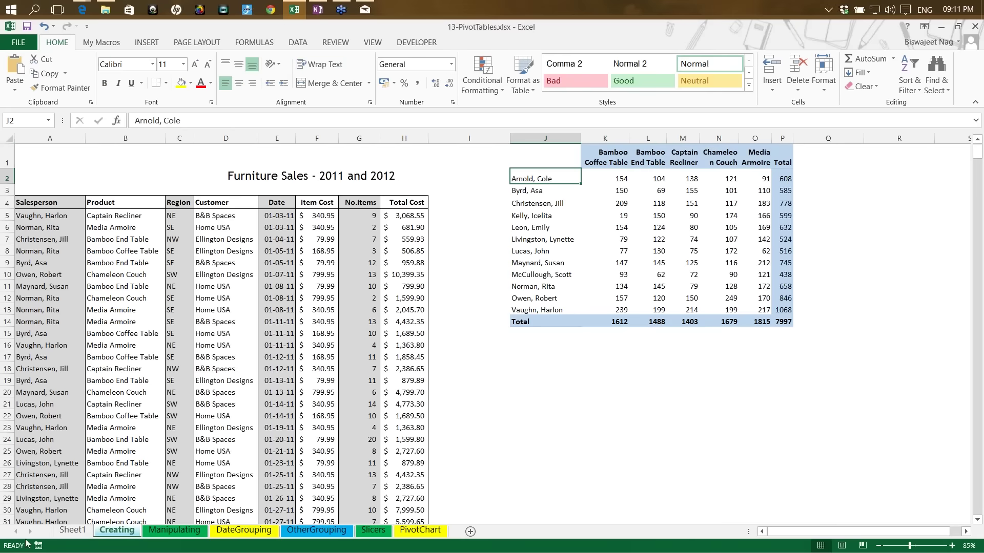
{"action": "left_click", "coordinate": [72, 531]}
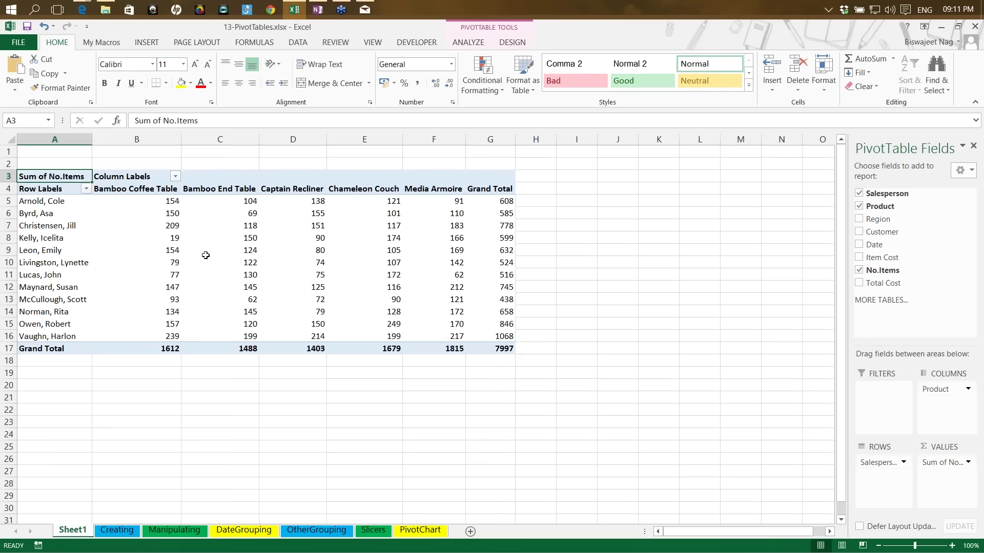
{"action": "left_click", "coordinate": [251, 227]}
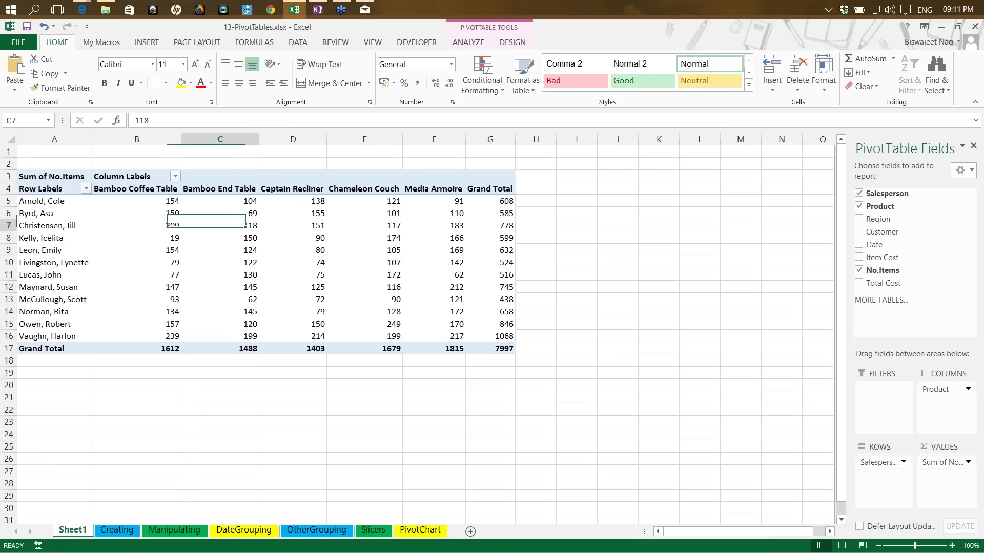
{"action": "left_click", "coordinate": [247, 286]}
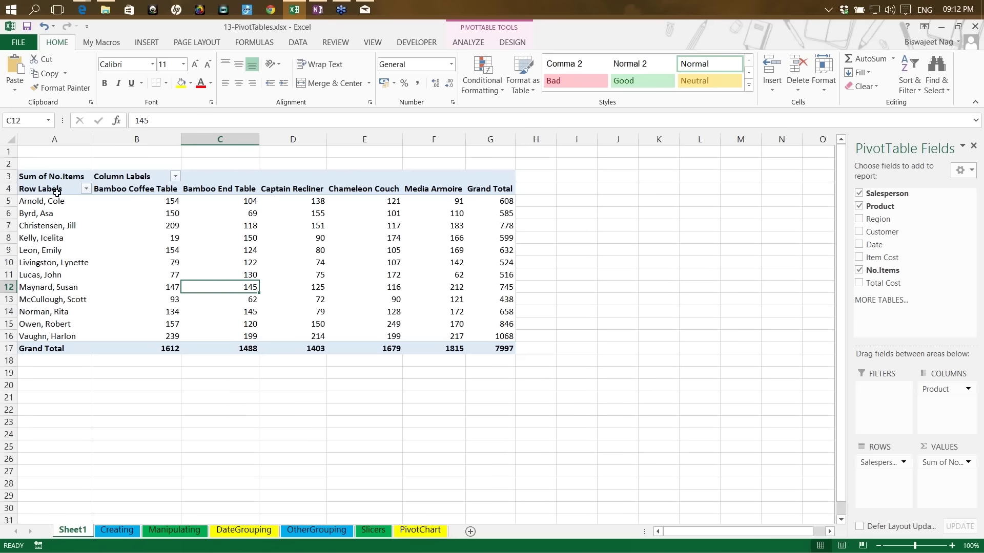
Hide the field headers of the PivotTable on Sheet1.
{"action": "left_click", "coordinate": [32, 191]}
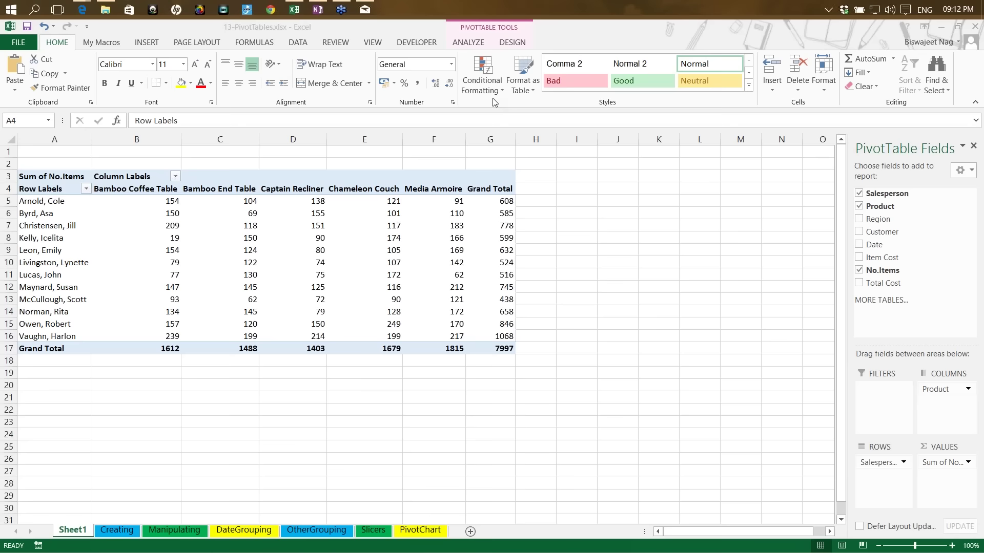
{"action": "left_click", "coordinate": [468, 44]}
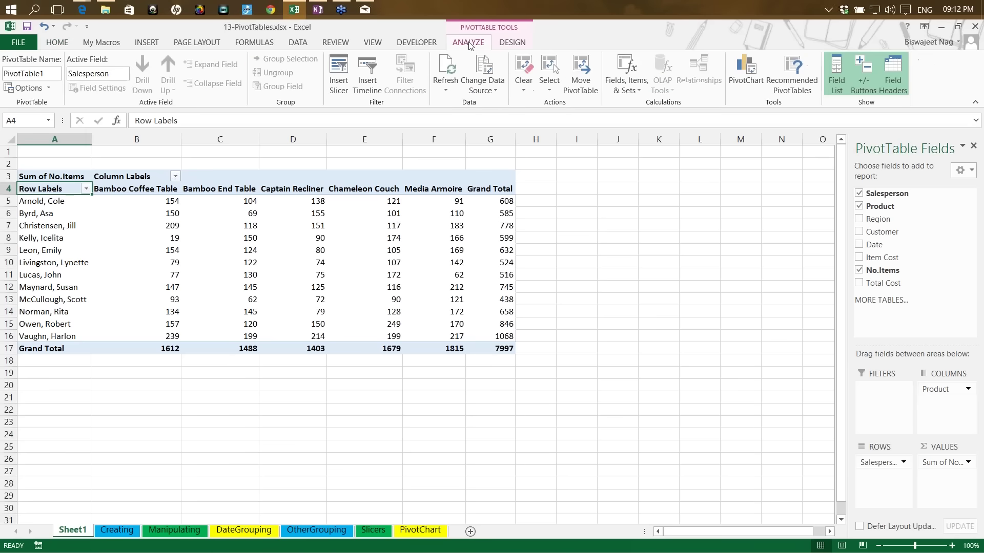
{"action": "left_click", "coordinate": [898, 86]}
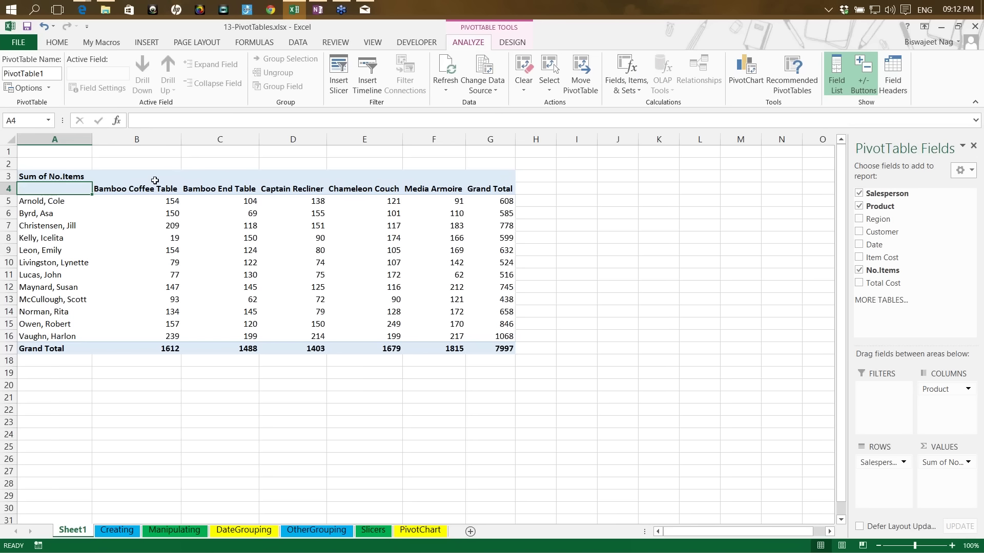
Show the PivotTable's field headers again above its rows and columns.
{"action": "left_click", "coordinate": [114, 190]}
{"action": "left_click_drag", "start_coordinate": [115, 183], "coordinate": [43, 188]}
{"action": "left_click", "coordinate": [901, 82]}
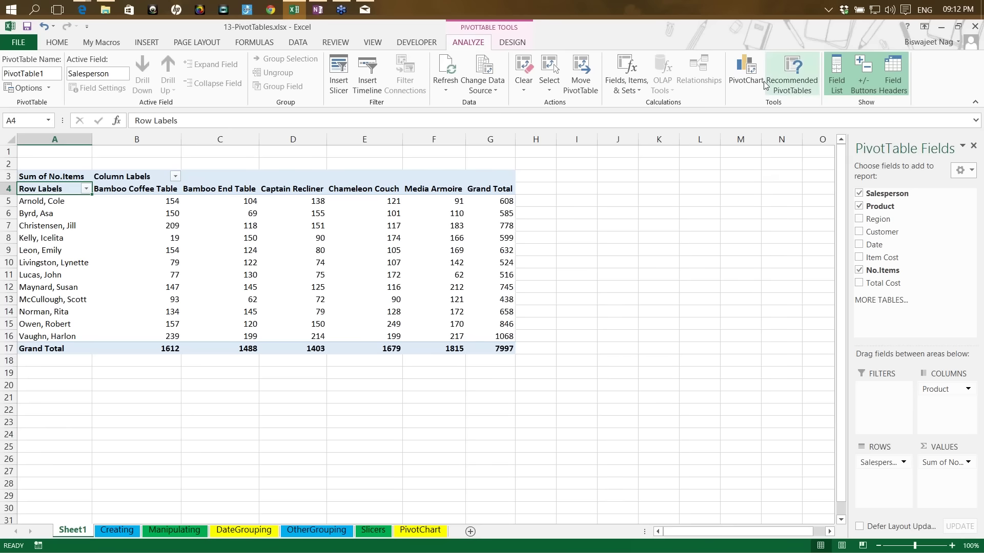
Change the PivotTable's report layout to tabular form.
{"action": "left_click", "coordinate": [511, 42]}
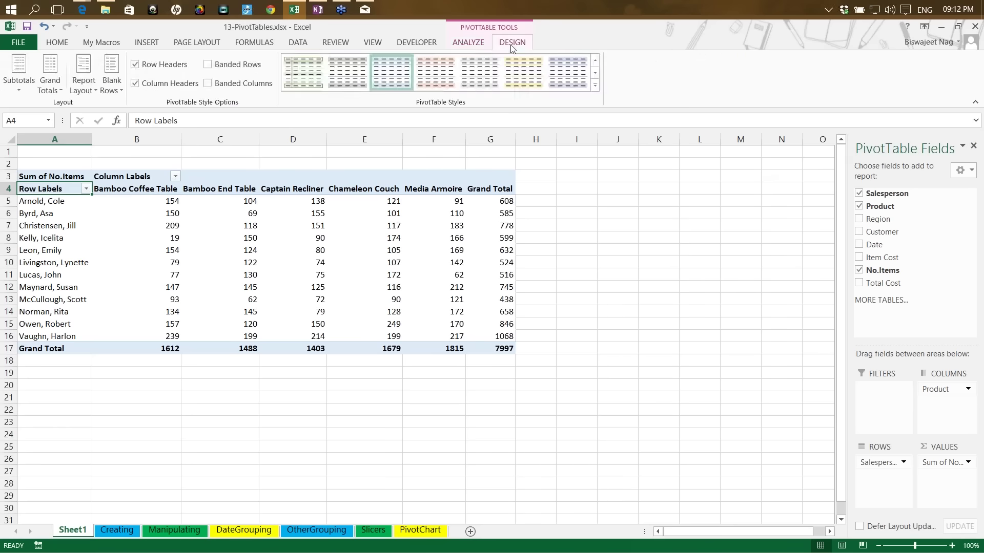
{"action": "left_click", "coordinate": [86, 83]}
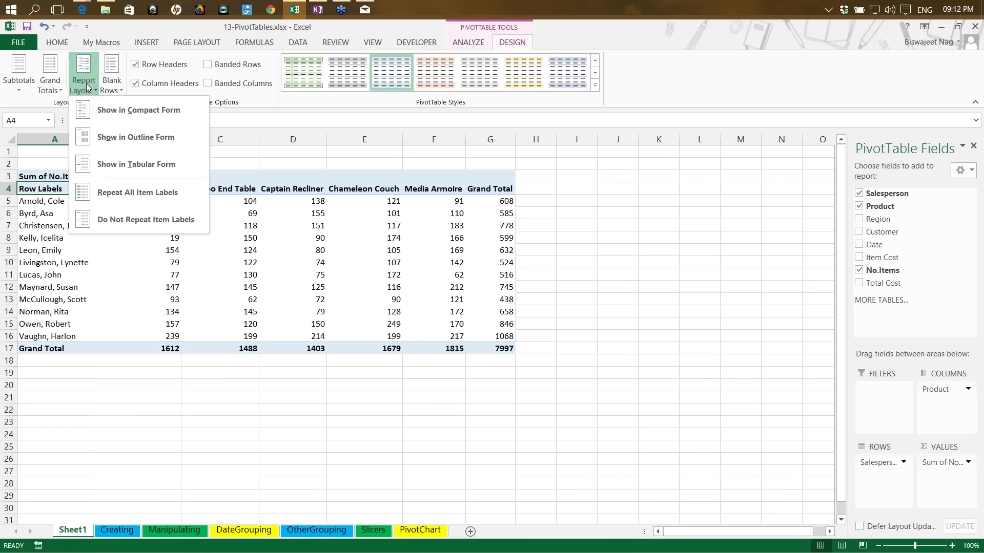
{"action": "left_click", "coordinate": [114, 164]}
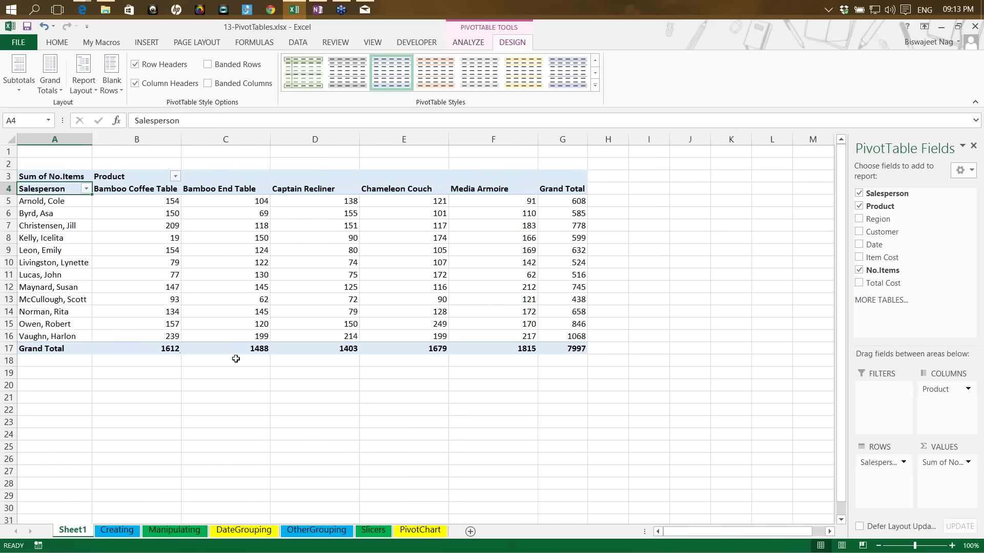
{"action": "left_click", "coordinate": [133, 176]}
{"action": "left_click", "coordinate": [39, 190]}
{"action": "mouse_move", "coordinate": [141, 317]}
Compare the available PivotTable tools and field list when a cell inside and a cell outside the PivotTable is selected.
{"action": "left_click", "coordinate": [458, 43]}
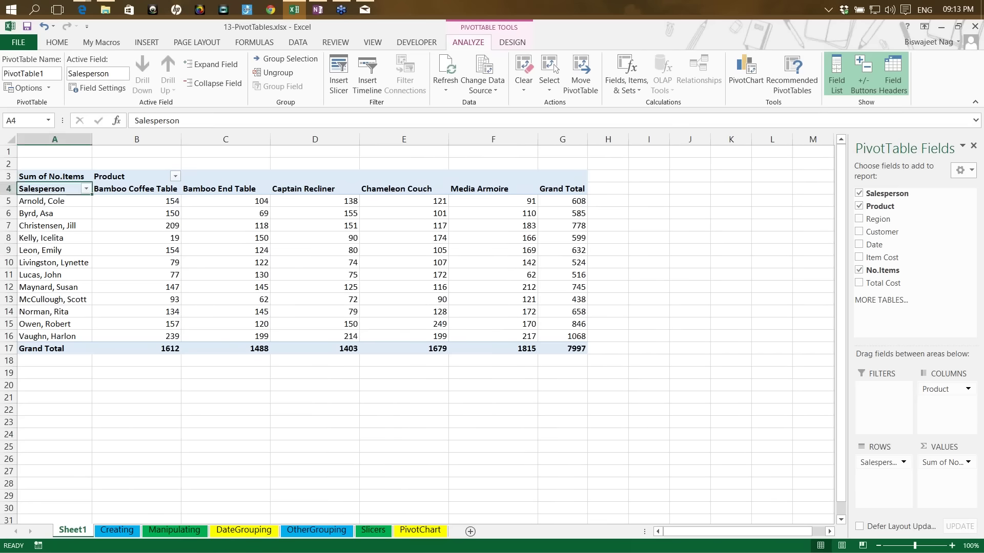
{"action": "left_click", "coordinate": [161, 261]}
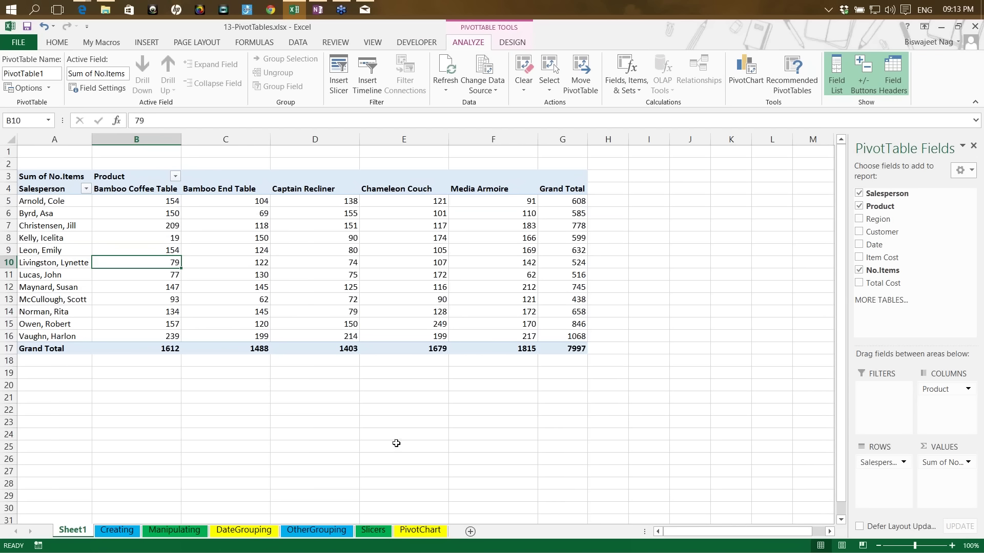
{"action": "left_click", "coordinate": [297, 397]}
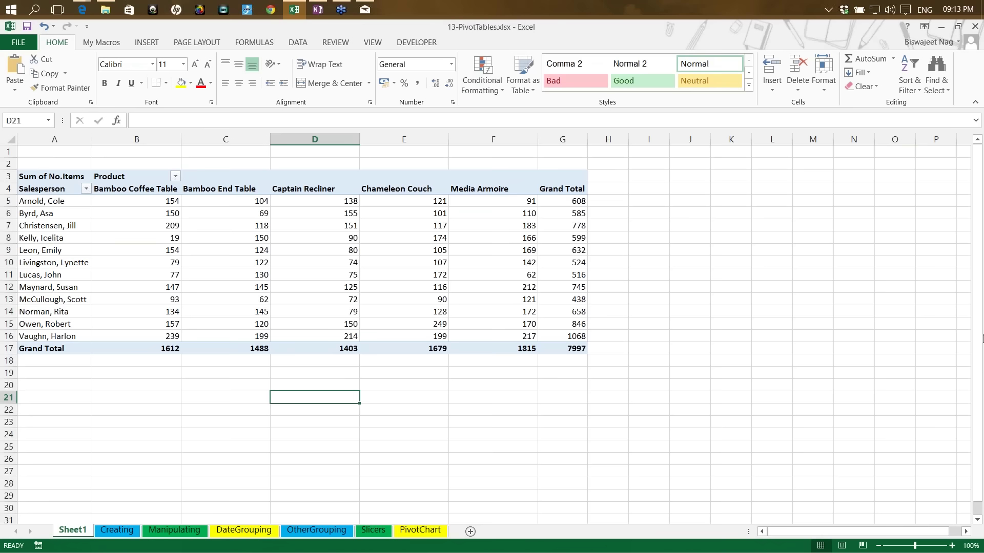
{"action": "left_click", "coordinate": [315, 263]}
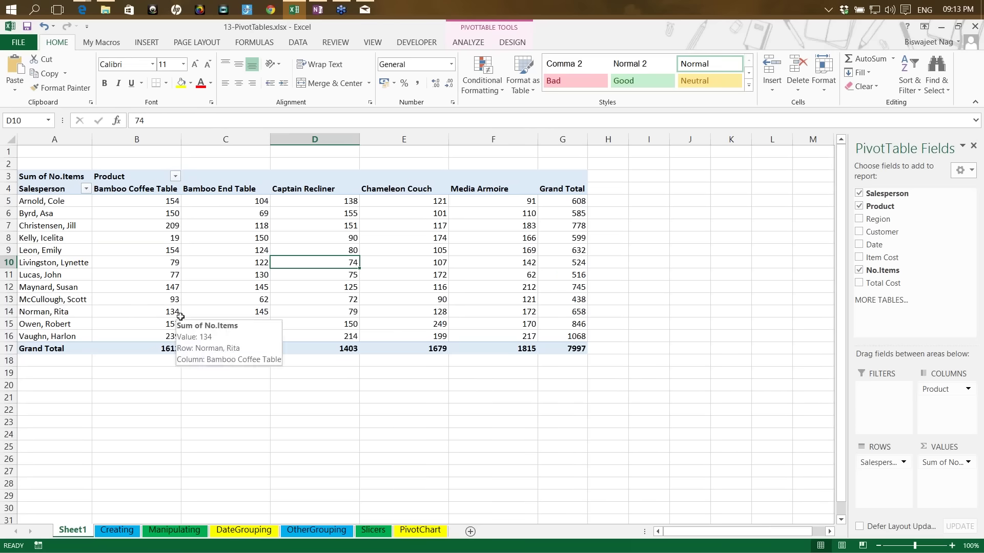
{"action": "left_click", "coordinate": [259, 251]}
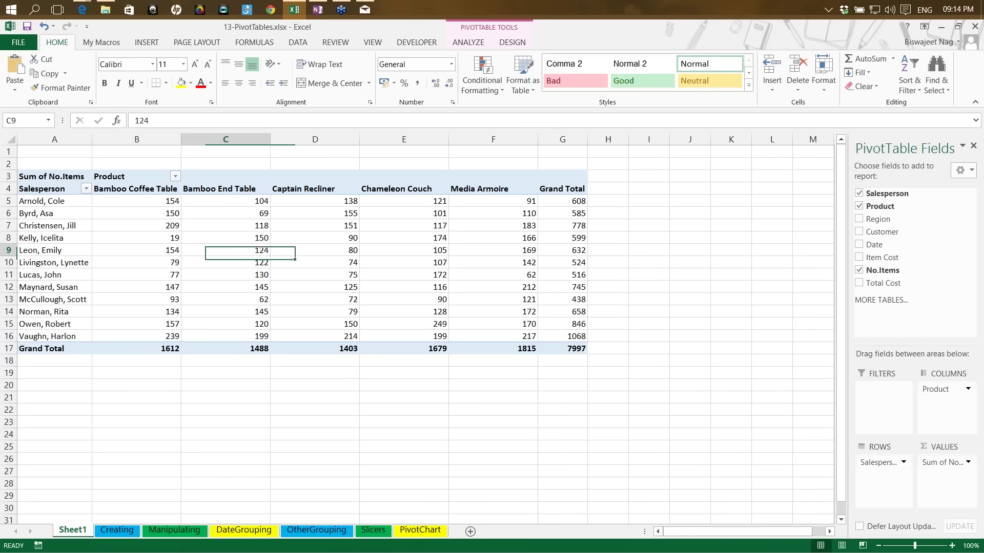
Copy the complete furniture sales list with its headers from the Creating sheet into a new workbook at cell A1.
{"action": "left_click", "coordinate": [105, 531]}
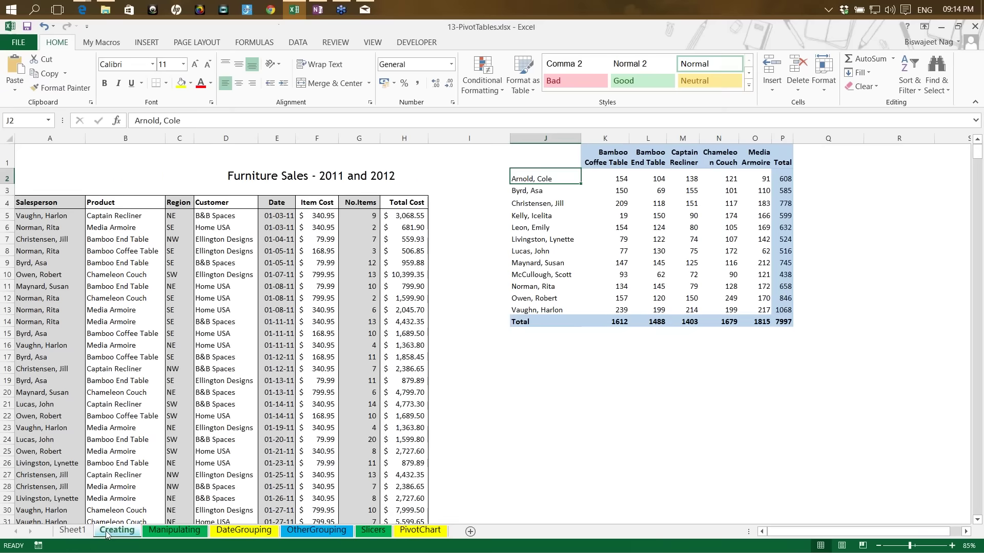
{"action": "left_click", "coordinate": [32, 205]}
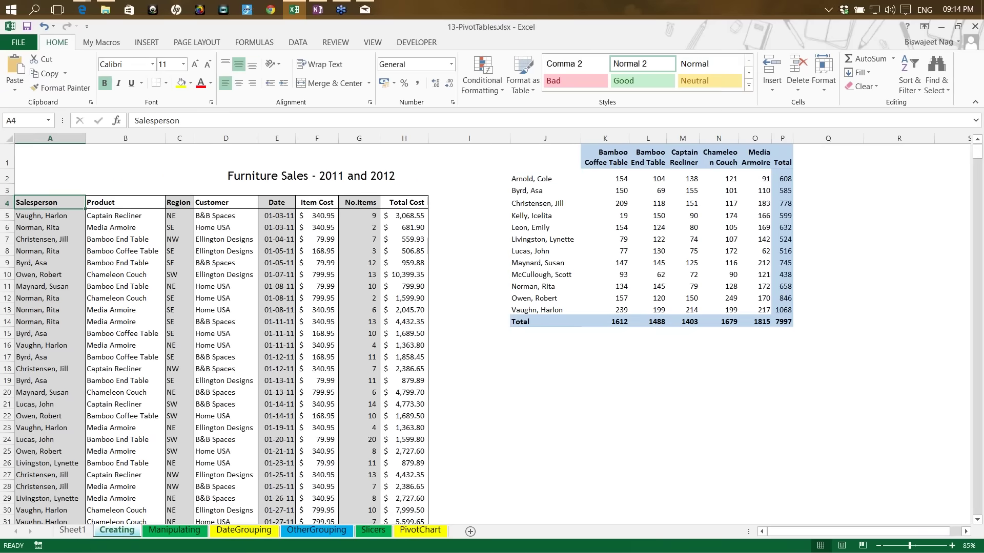
{"action": "key", "text": "ctrl+shift+Right"}
{"action": "key", "text": "ctrl+shift+Down"}
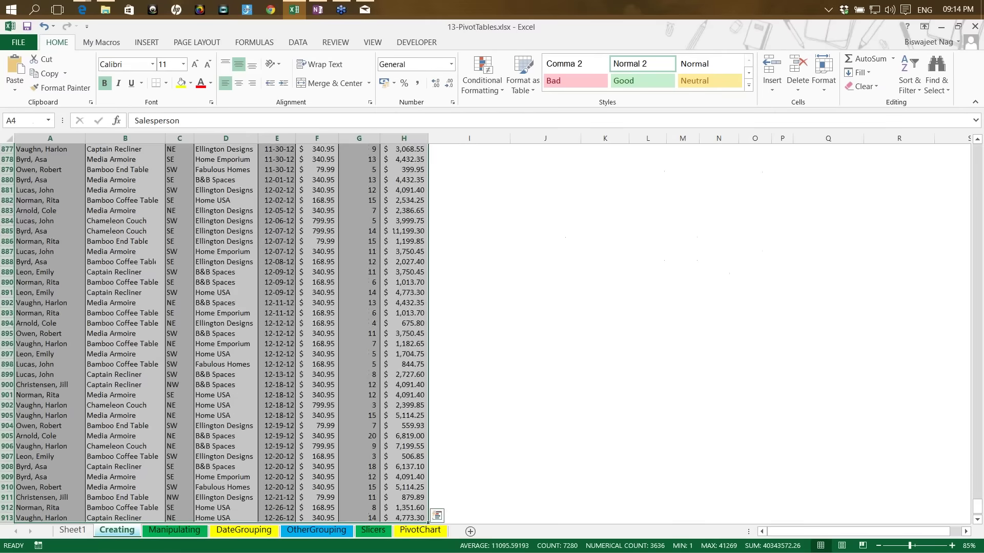
{"action": "key", "text": "ctrl+c"}
{"action": "key", "text": "ctrl+n"}
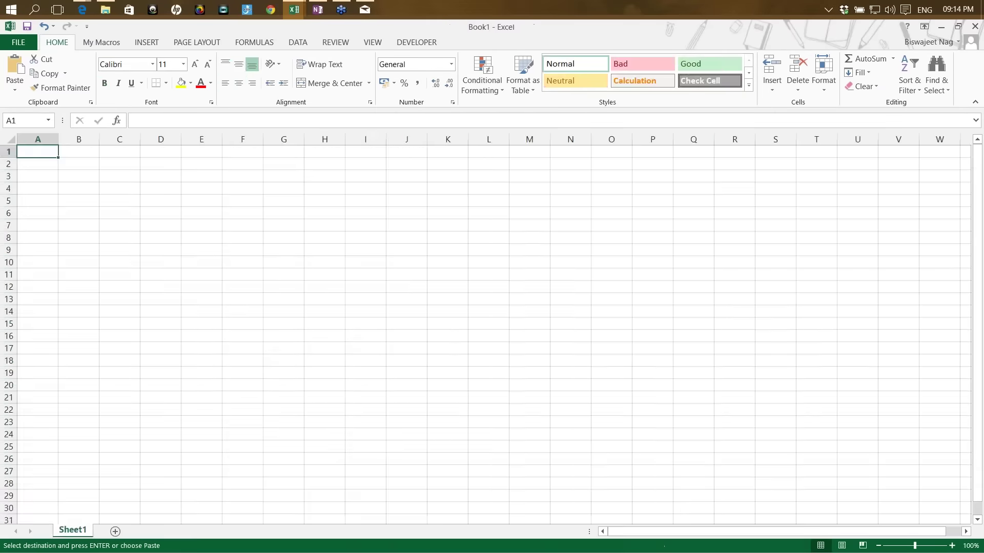
{"action": "key", "text": "ctrl+v"}
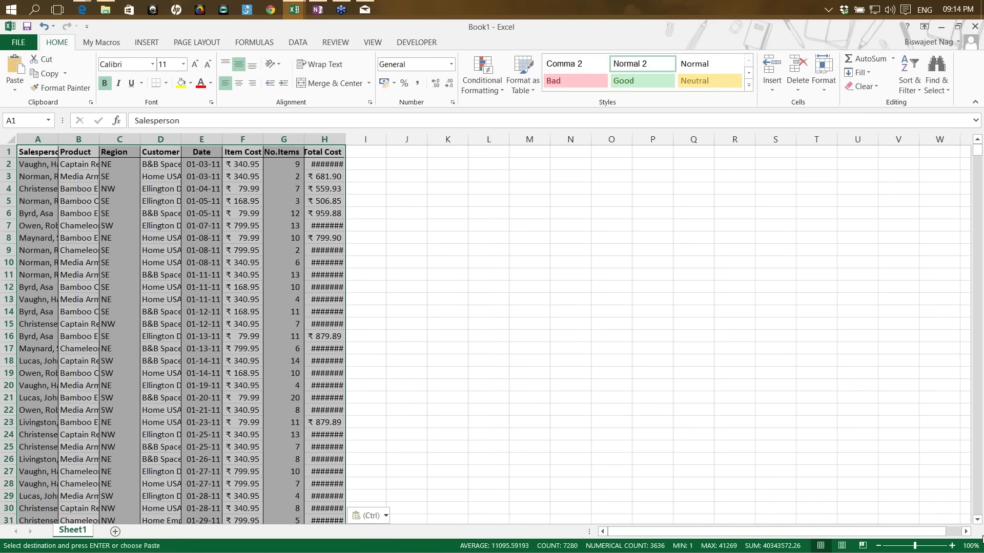
{"action": "key", "text": "XF86RFKill"}
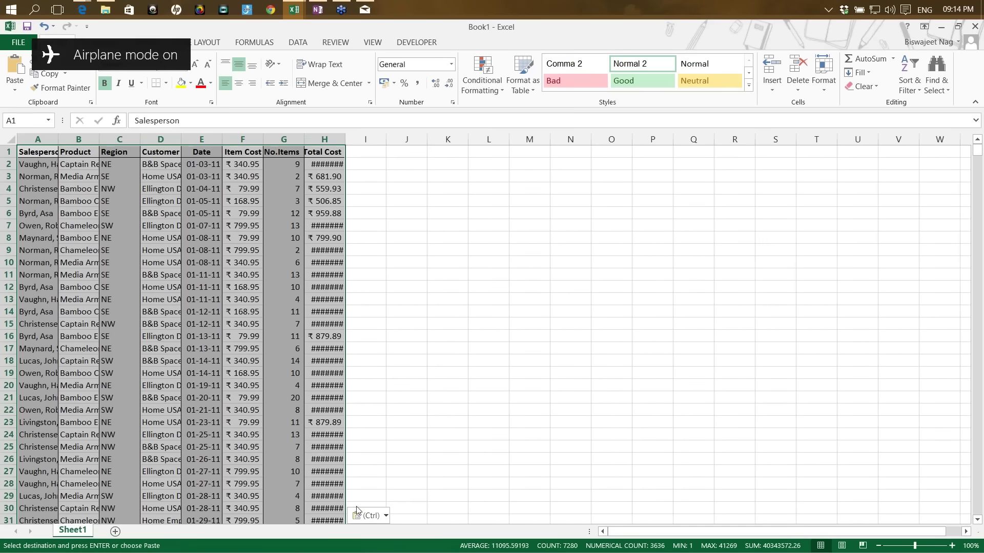
{"action": "key", "text": "XF86RFKill"}
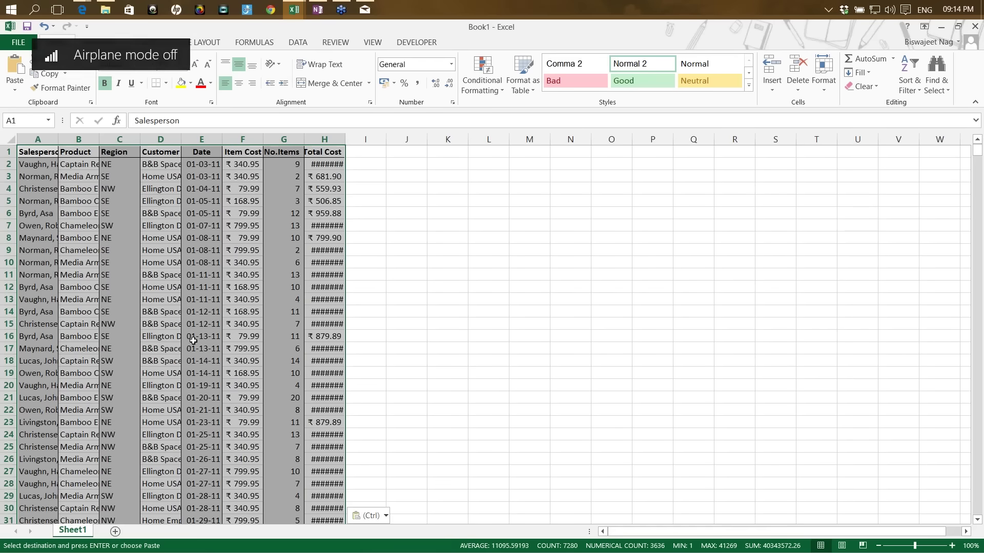
{"action": "key", "text": "Escape"}
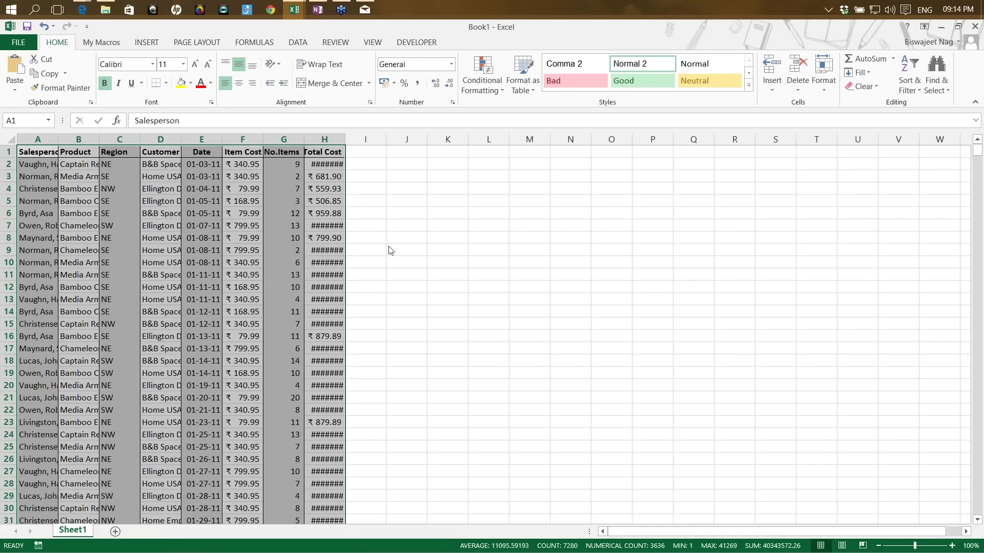
Save the new workbook to the Desktop as Book1.xlsx and convert its data range A1:H910 into a table with headers.
{"action": "key", "text": "F12"}
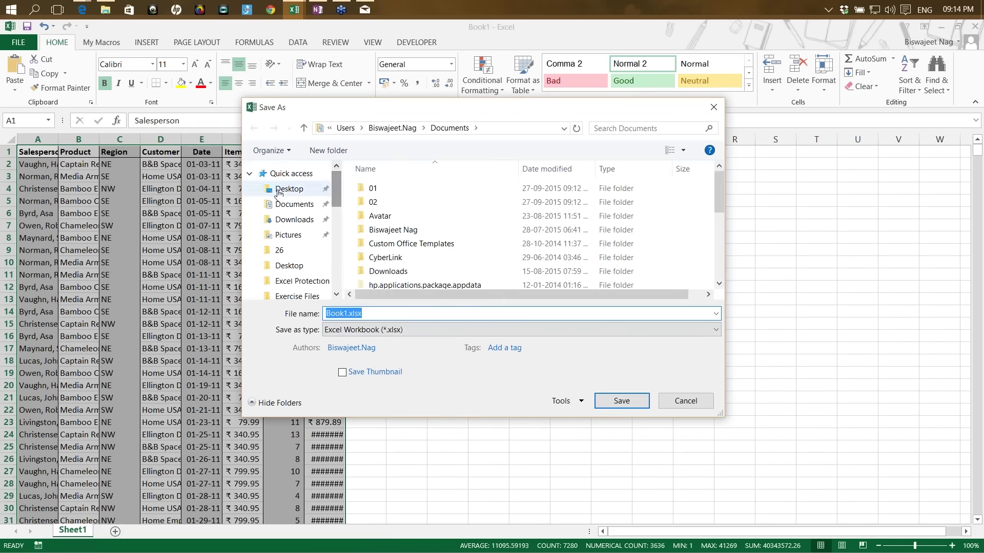
{"action": "left_click", "coordinate": [278, 190]}
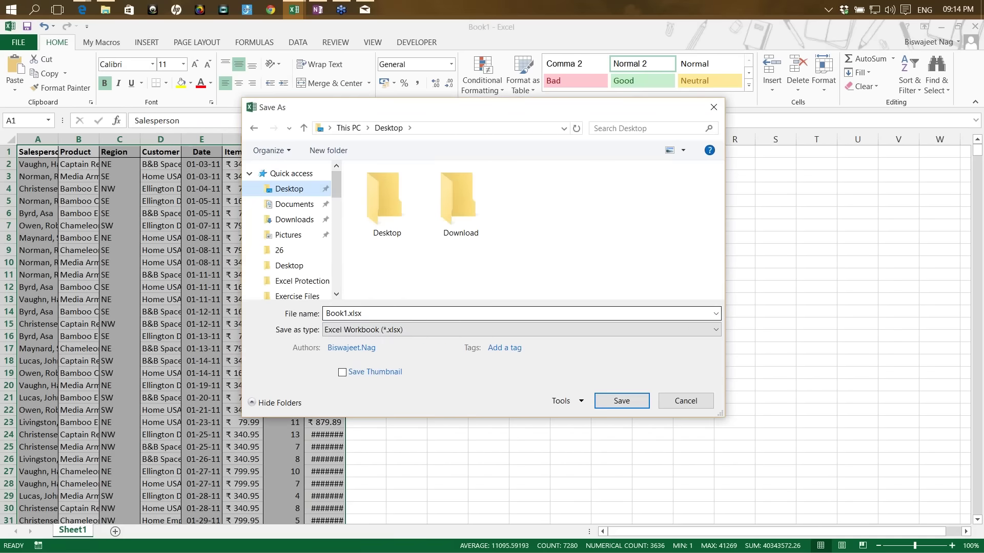
{"action": "left_click", "coordinate": [799, 80]}
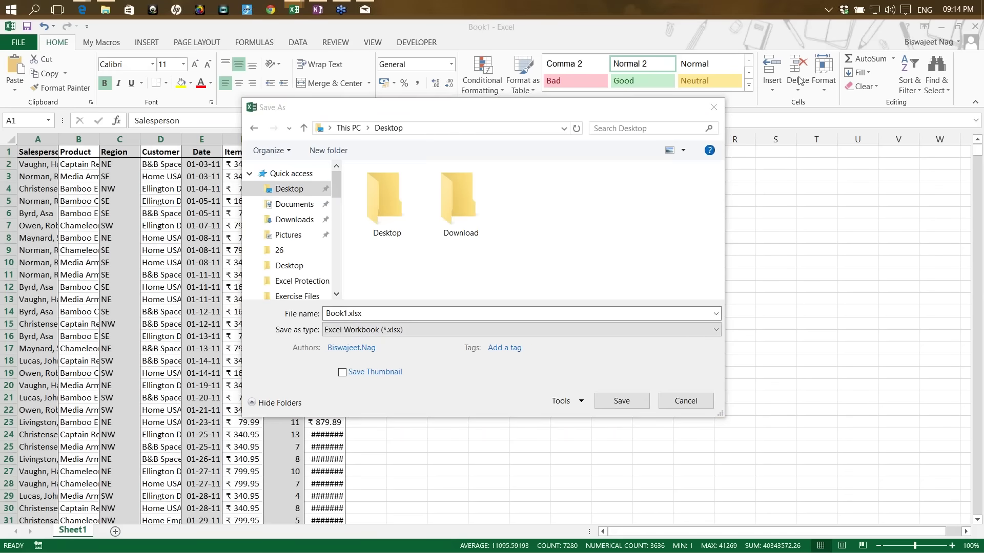
{"action": "left_click", "coordinate": [622, 401]}
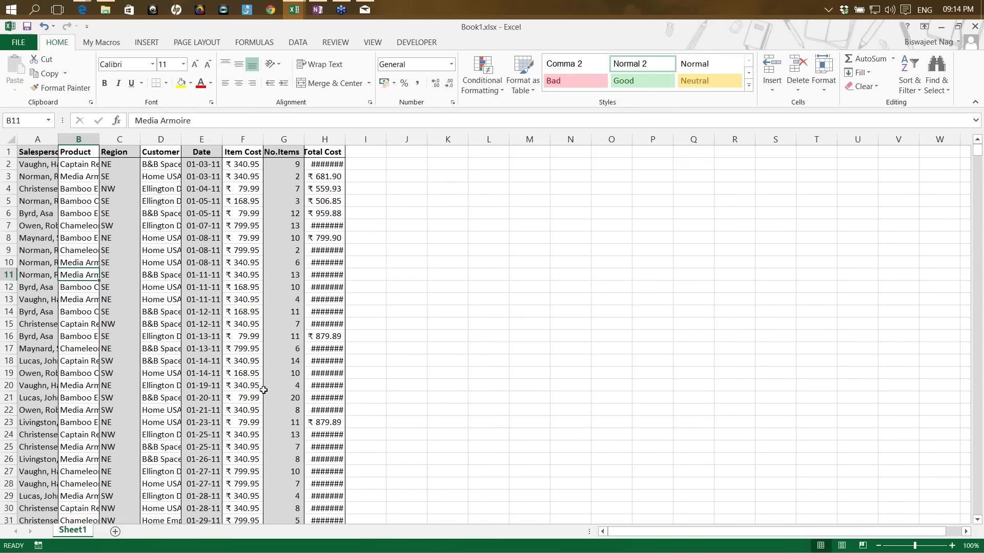
{"action": "key", "text": "ctrl+t"}
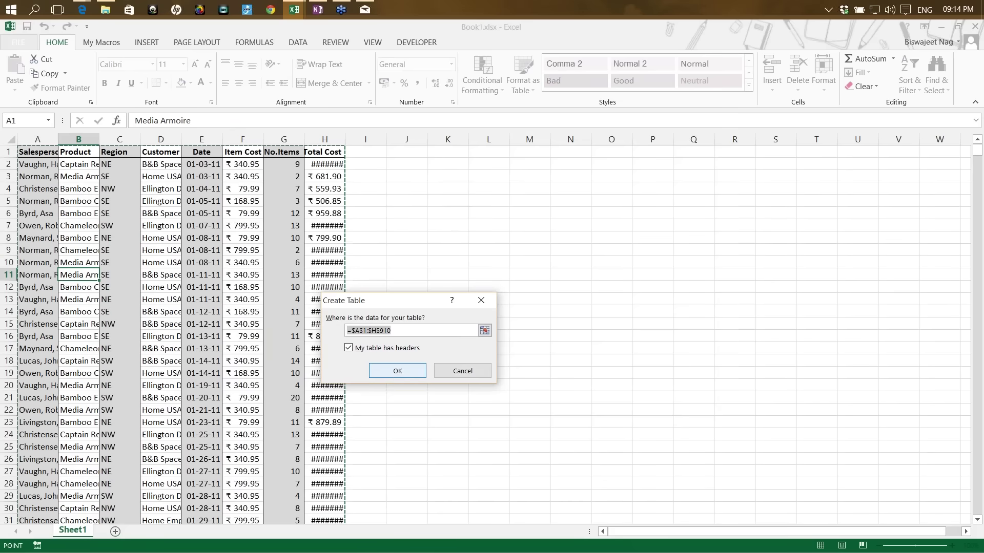
{"action": "left_click", "coordinate": [391, 377]}
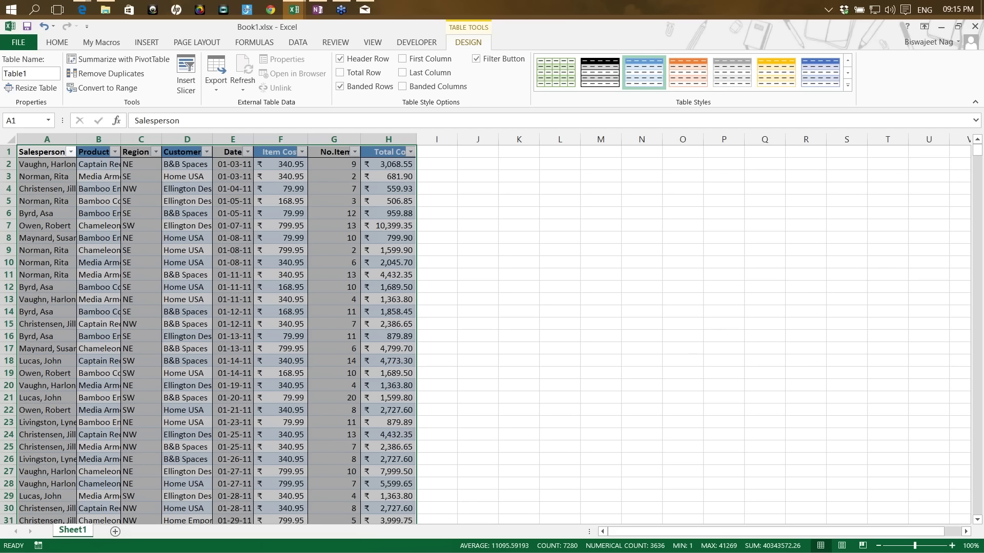
Return to 13-PivotTables.xlsx, add a new worksheet and begin creating a PivotTable at its cell C10.
{"action": "key", "text": "alt+Tab"}
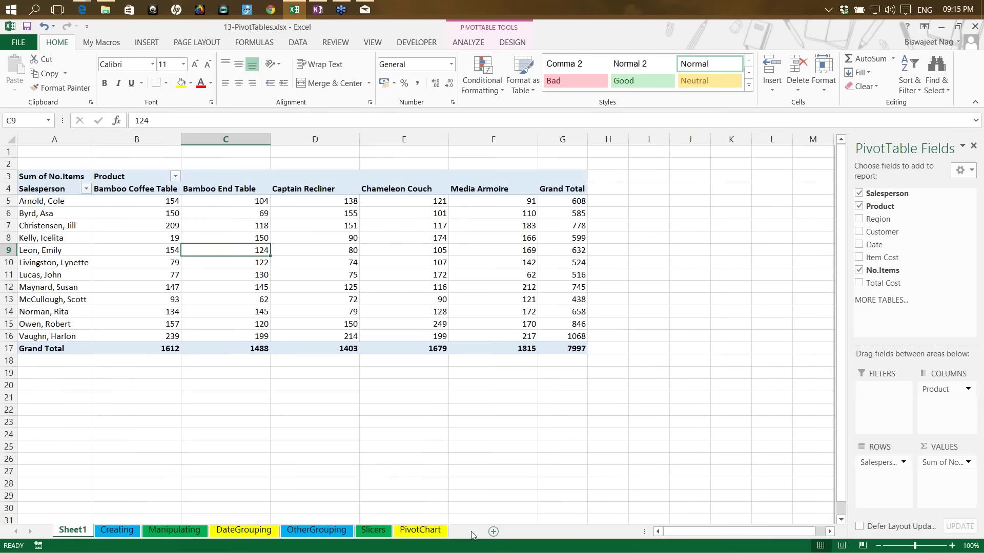
{"action": "left_click", "coordinate": [470, 532]}
{"action": "left_click", "coordinate": [125, 262]}
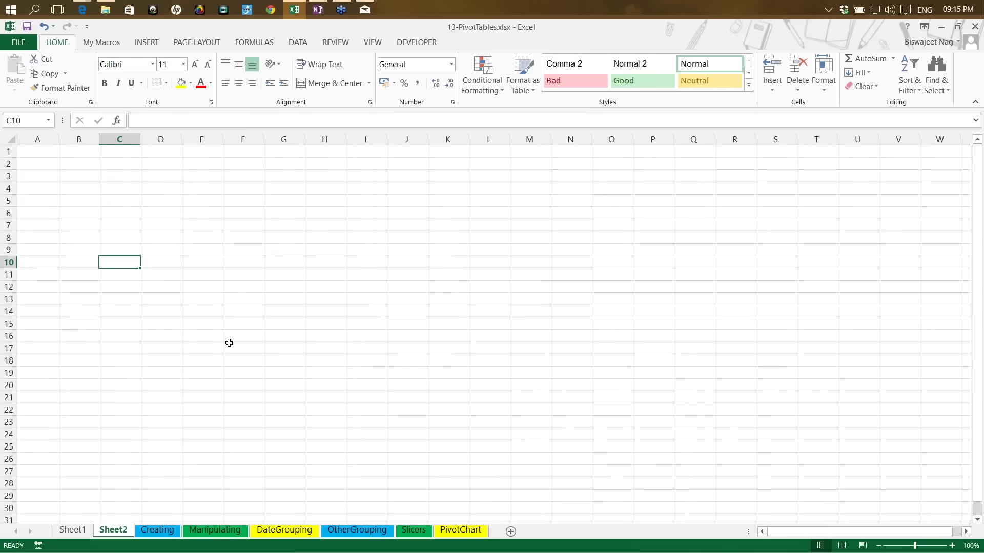
{"action": "left_click", "coordinate": [144, 43]}
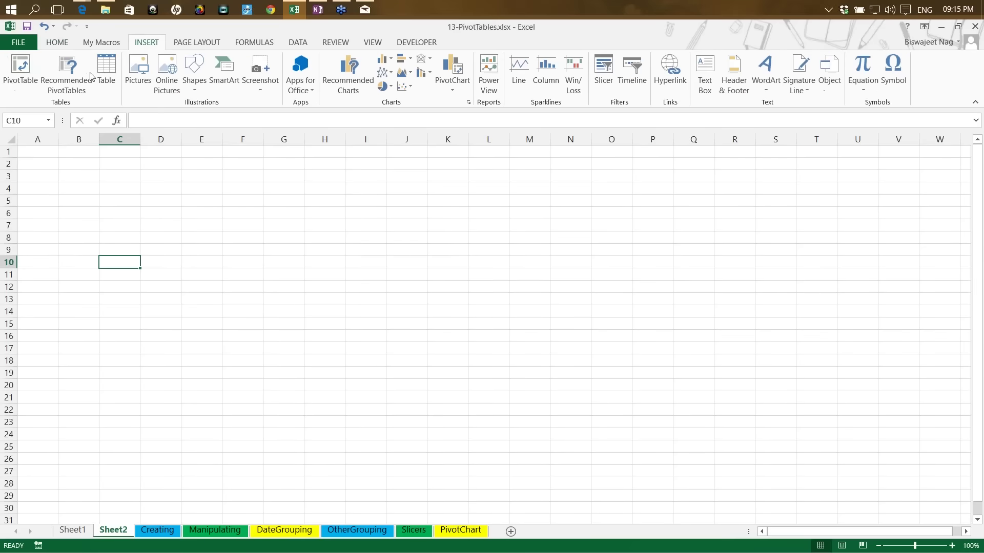
{"action": "left_click", "coordinate": [17, 74]}
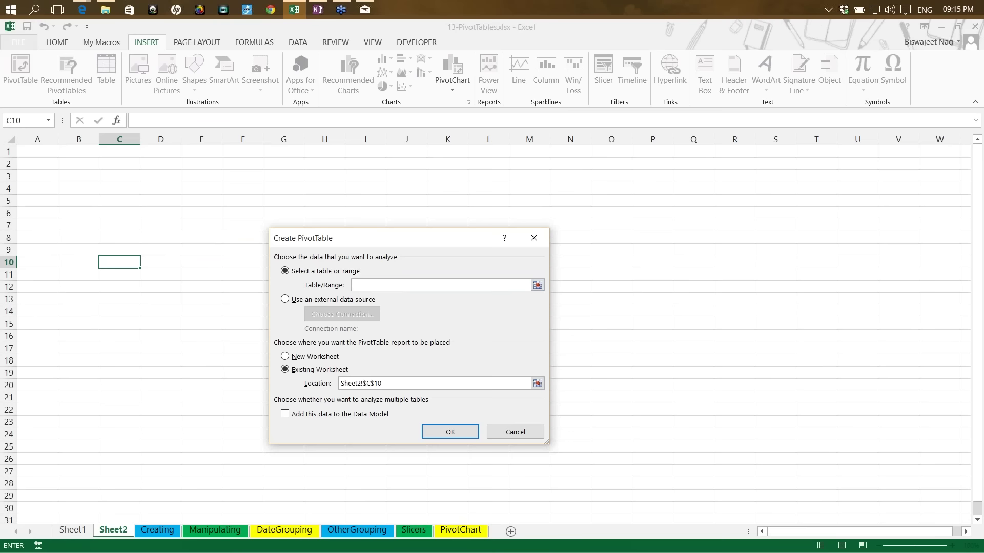
Connect the PivotTable to the external Book1.xlsx on the Desktop, using its Sheet1$ table with column headers in the first row.
{"action": "left_click", "coordinate": [285, 301]}
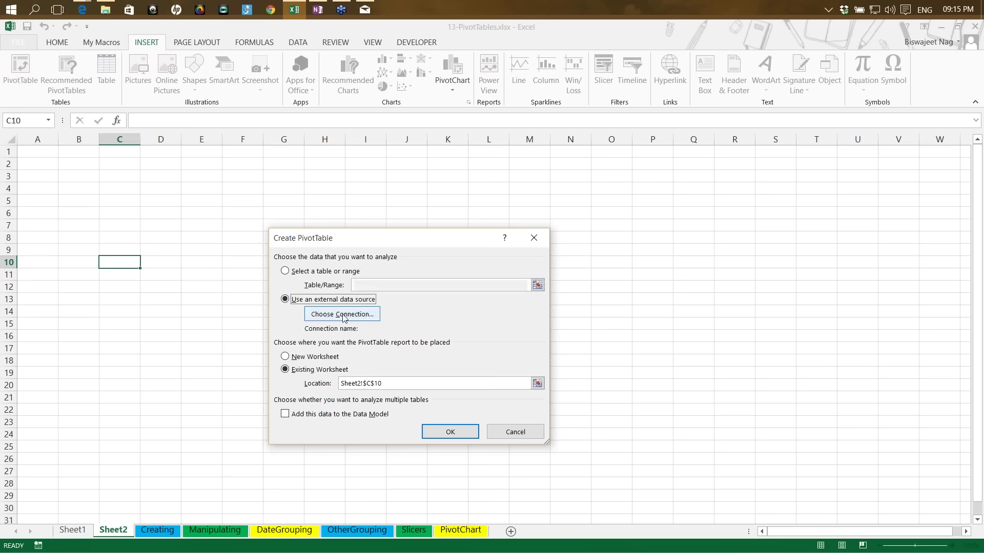
{"action": "left_click", "coordinate": [342, 315]}
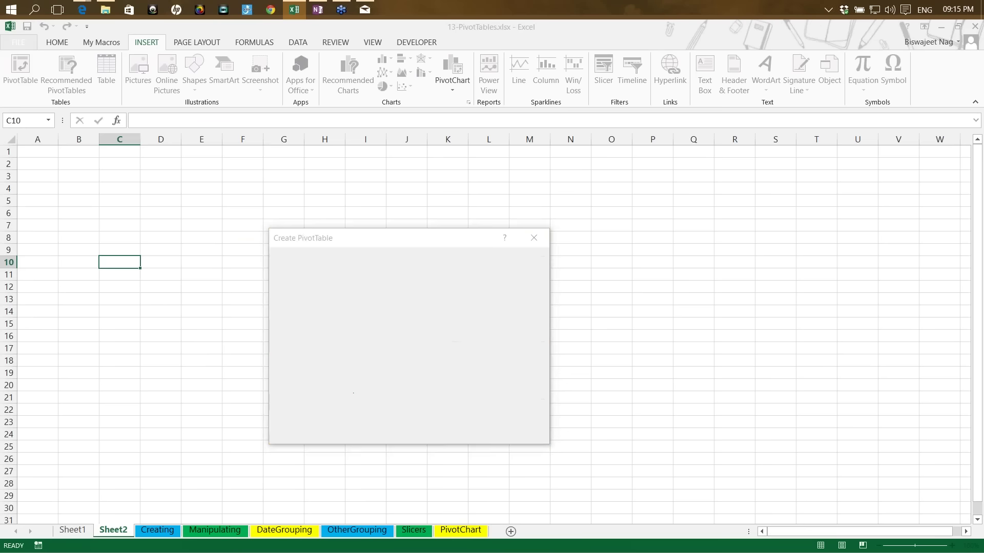
{"action": "left_click_drag", "start_coordinate": [405, 194], "coordinate": [332, 157]}
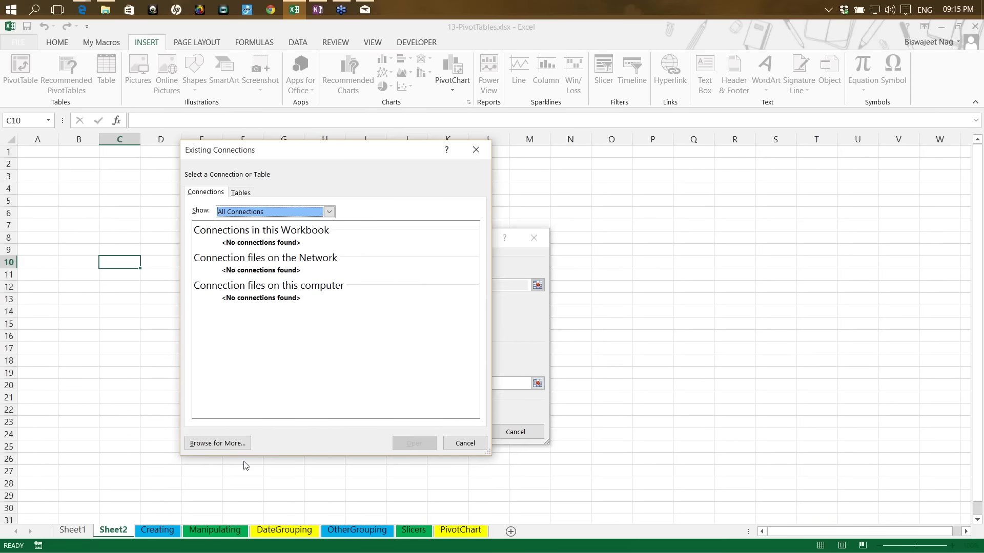
{"action": "left_click", "coordinate": [220, 443]}
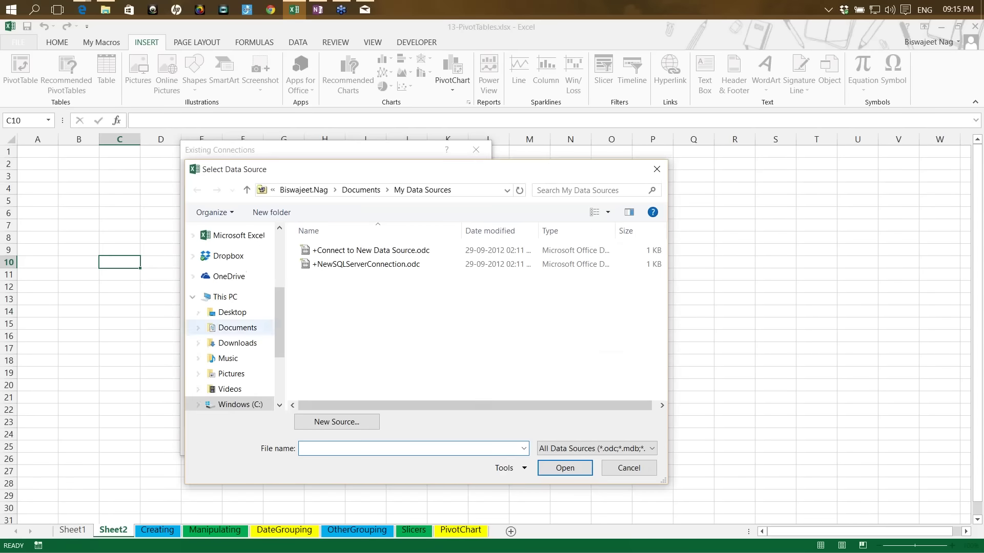
{"action": "left_click_drag", "start_coordinate": [279, 340], "coordinate": [282, 271]}
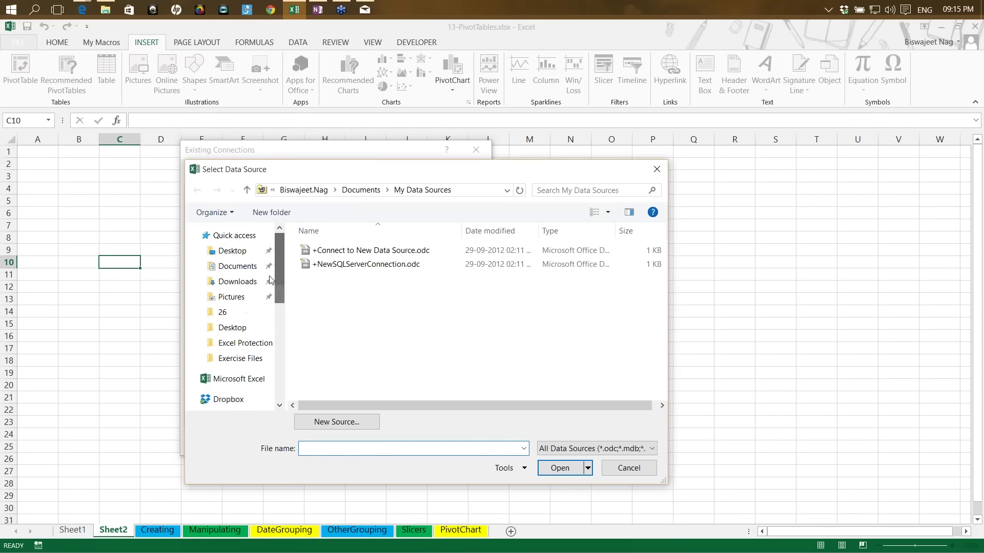
{"action": "left_click", "coordinate": [232, 250]}
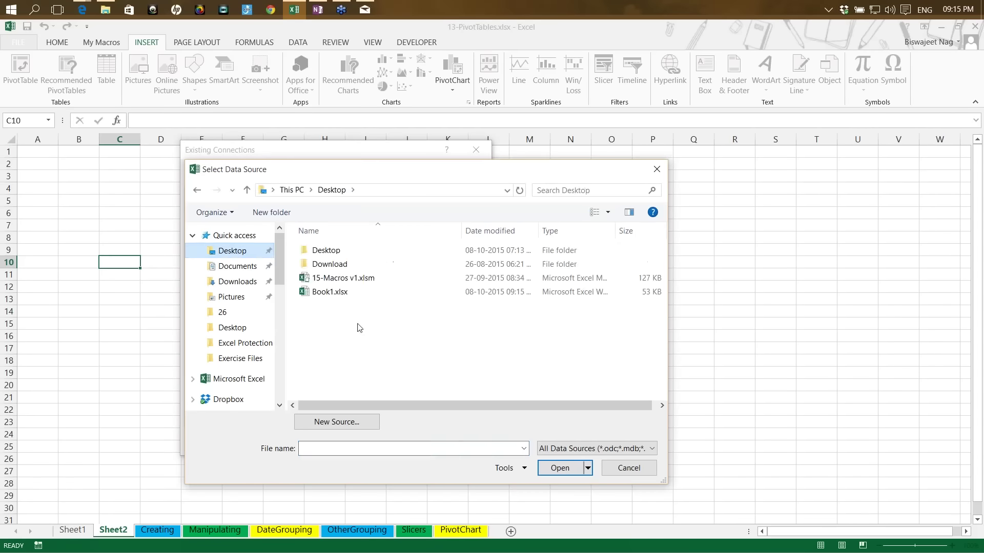
{"action": "double_click", "coordinate": [336, 300]}
{"action": "left_click", "coordinate": [412, 439]}
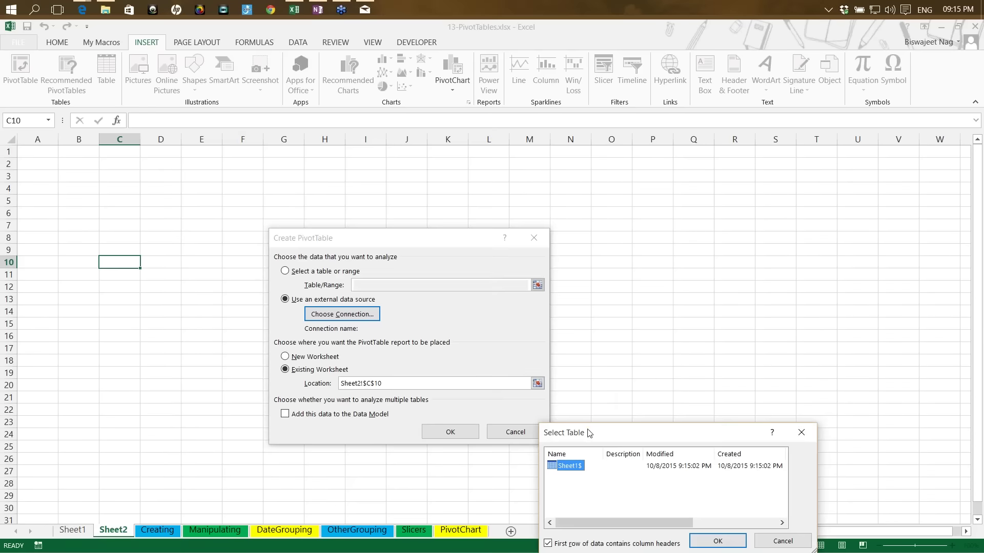
{"action": "left_click_drag", "start_coordinate": [590, 433], "coordinate": [324, 169]}
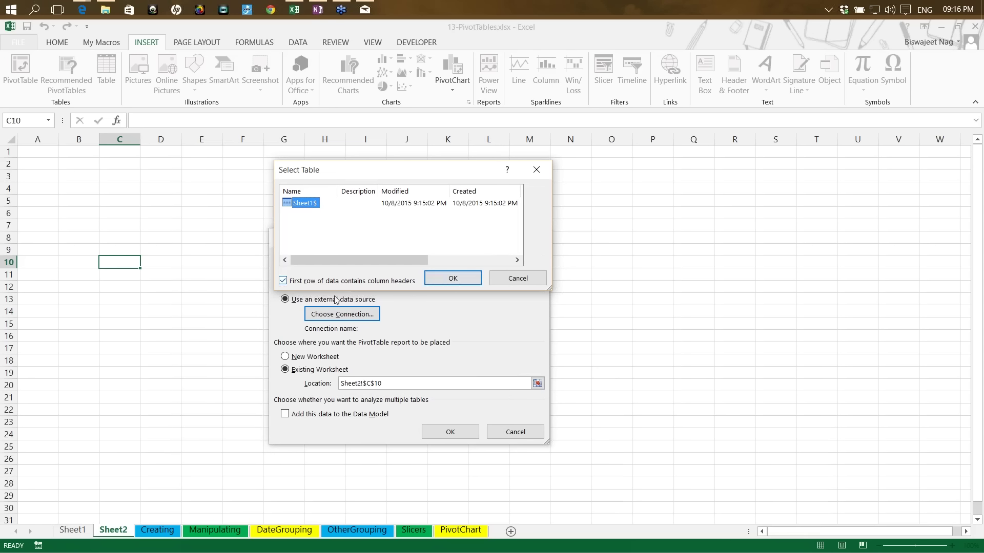
{"action": "left_click", "coordinate": [453, 279]}
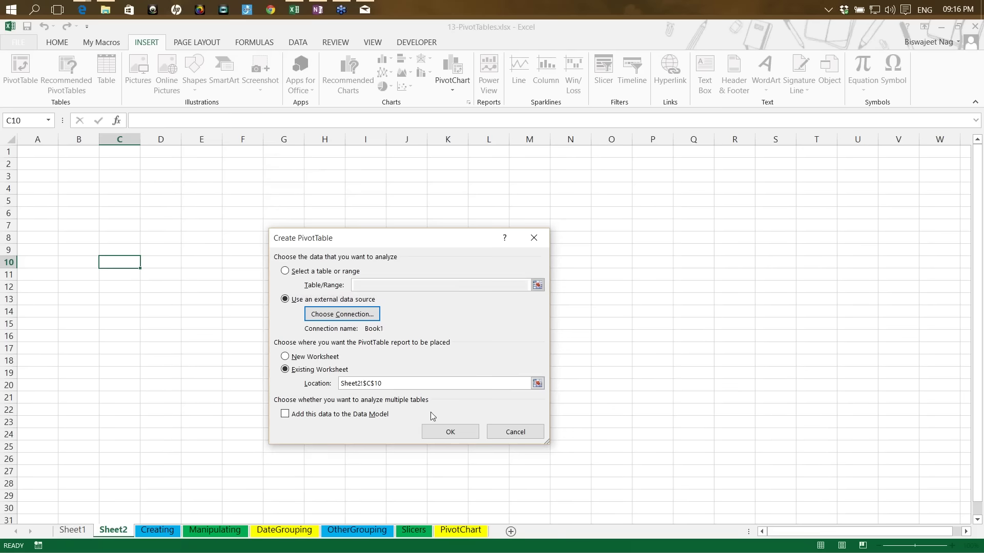
Create the PivotTable from the Book1 connection at C10 with Salesperson as rows, Product as columns and the sum of No#Items as values.
{"action": "left_click", "coordinate": [433, 436]}
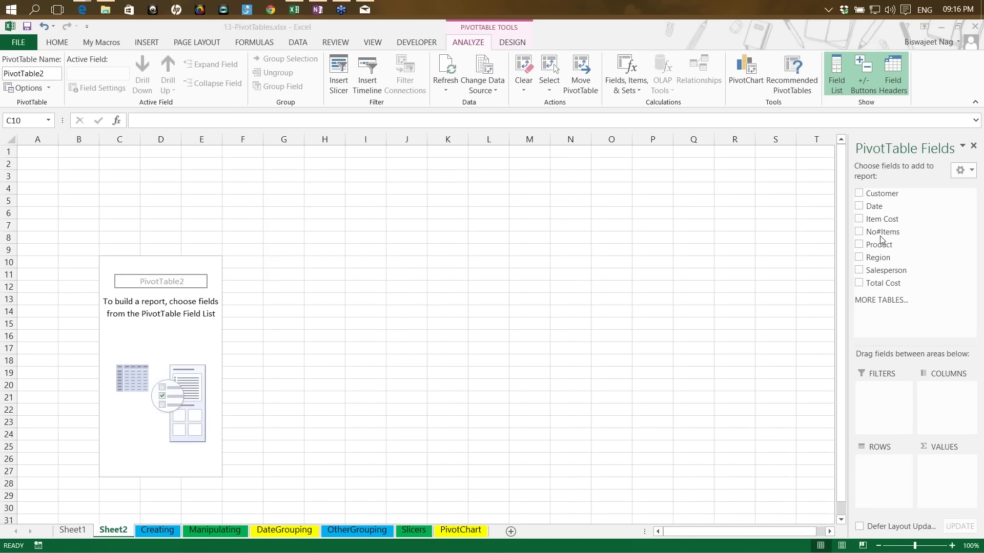
{"action": "left_click", "coordinate": [883, 272]}
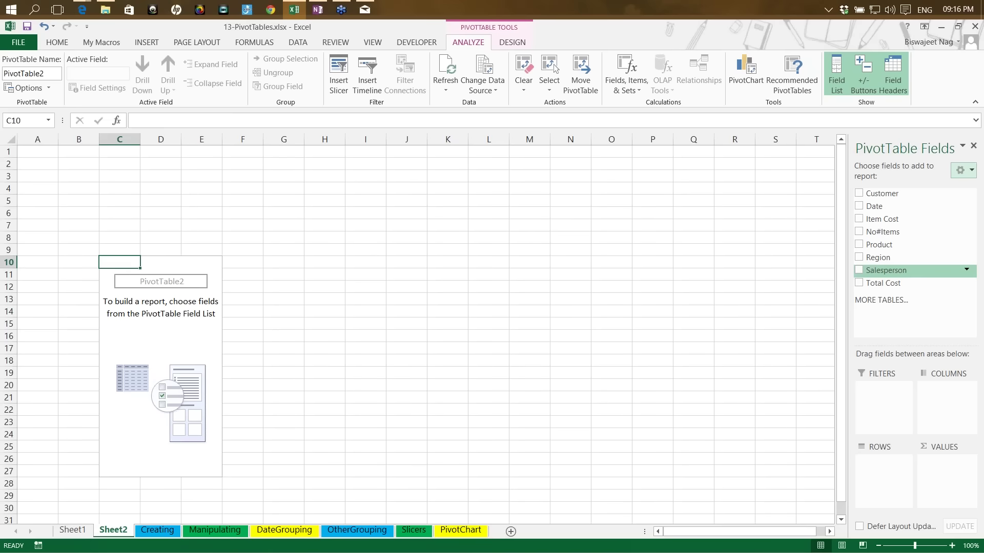
{"action": "left_click_drag", "start_coordinate": [882, 270], "coordinate": [876, 477]}
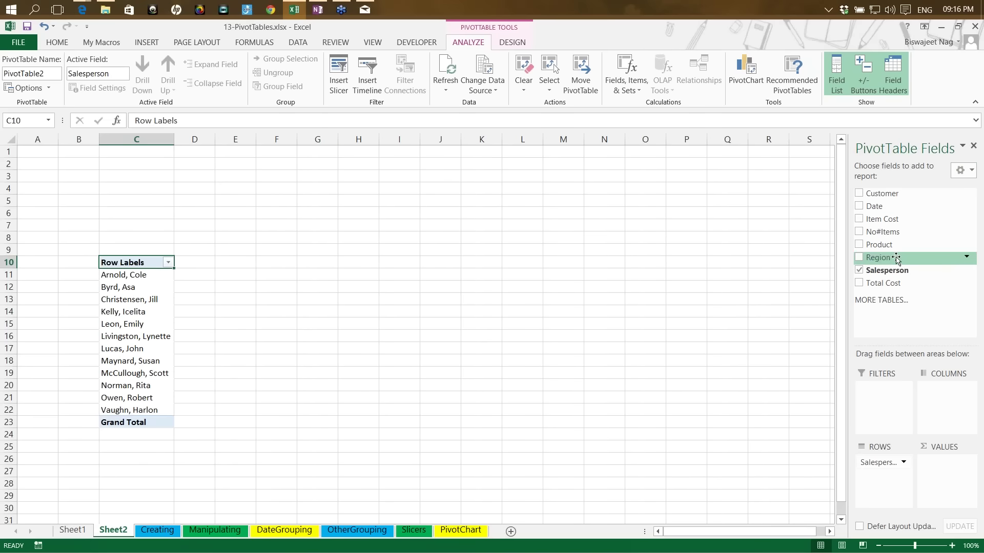
{"action": "left_click_drag", "start_coordinate": [890, 236], "coordinate": [948, 413]}
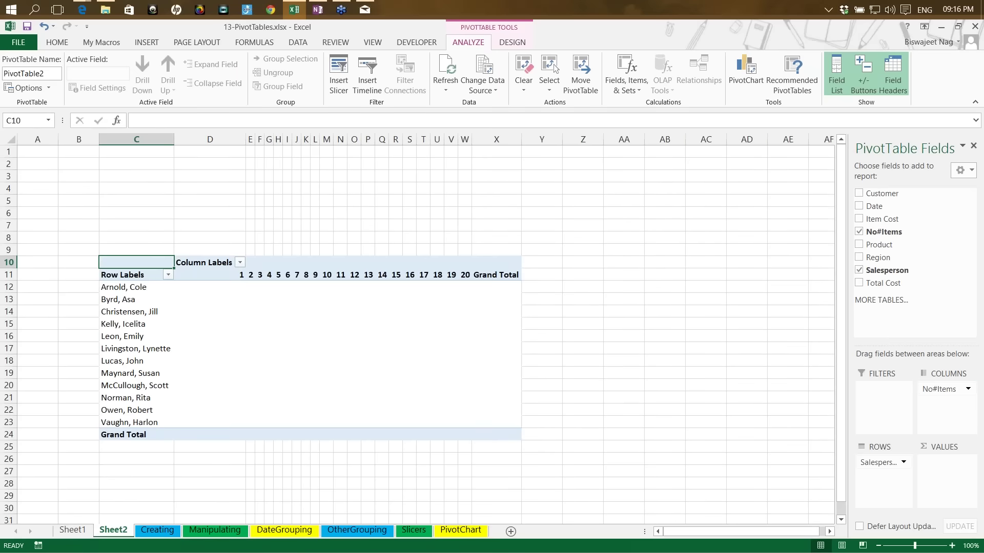
{"action": "left_click_drag", "start_coordinate": [943, 389], "coordinate": [945, 483]}
{"action": "left_click_drag", "start_coordinate": [905, 246], "coordinate": [942, 406]}
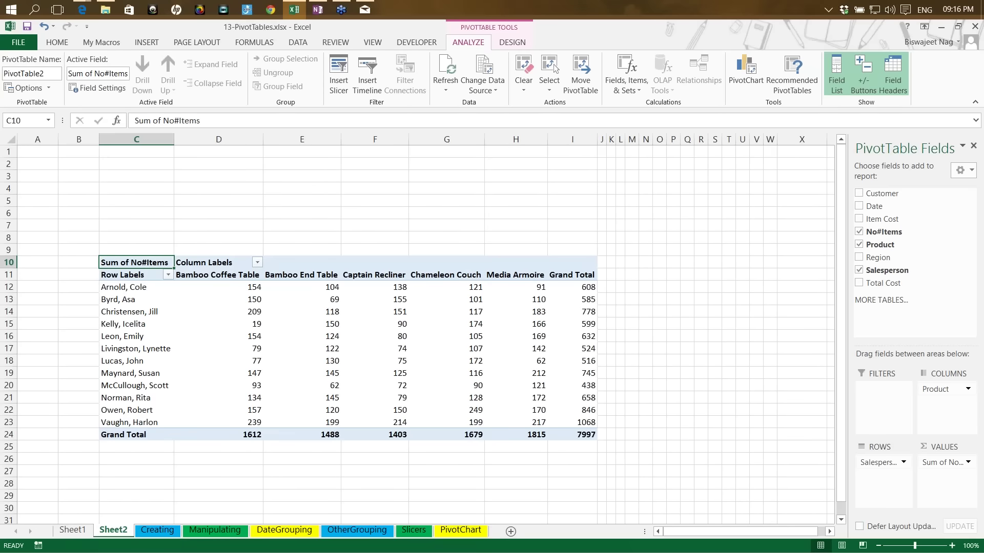
{"action": "left_click", "coordinate": [580, 435]}
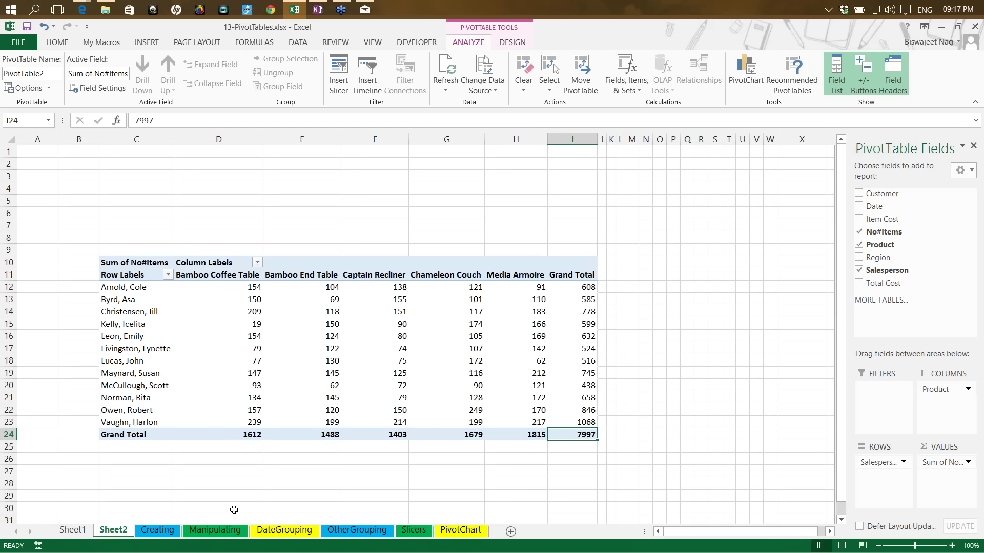
Delete the two PivotTable worksheets, Sheet2 and Sheet1, from the workbook.
{"action": "mouse_move", "coordinate": [433, 385]}
{"action": "right_click", "coordinate": [117, 530]}
{"action": "left_click", "coordinate": [134, 395]}
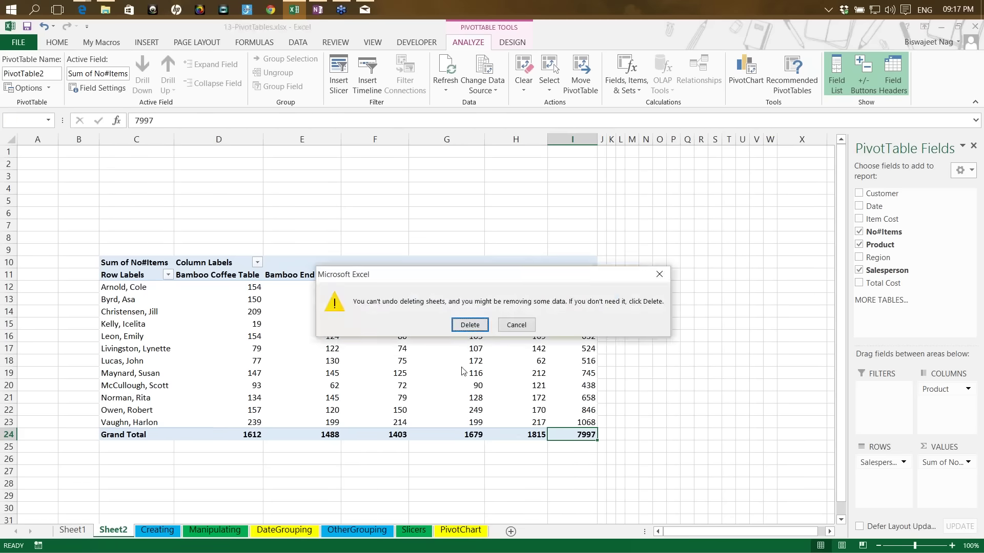
{"action": "left_click", "coordinate": [470, 325]}
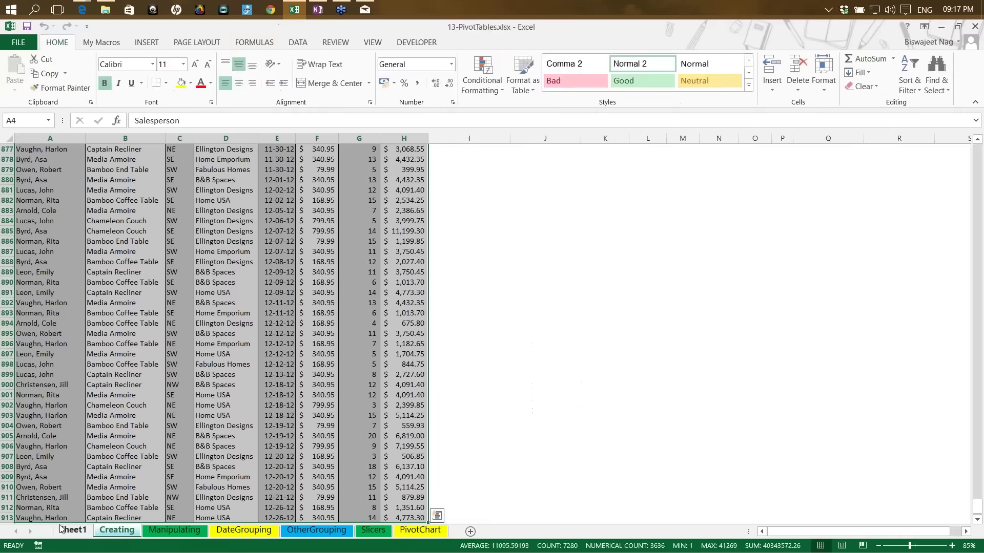
{"action": "left_click", "coordinate": [60, 528]}
{"action": "right_click", "coordinate": [67, 534]}
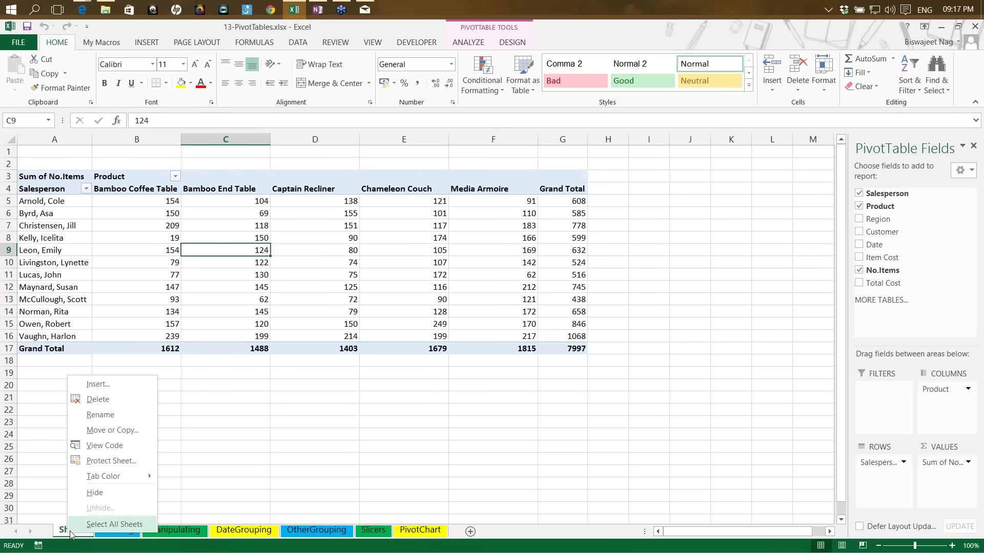
{"action": "left_click", "coordinate": [119, 406]}
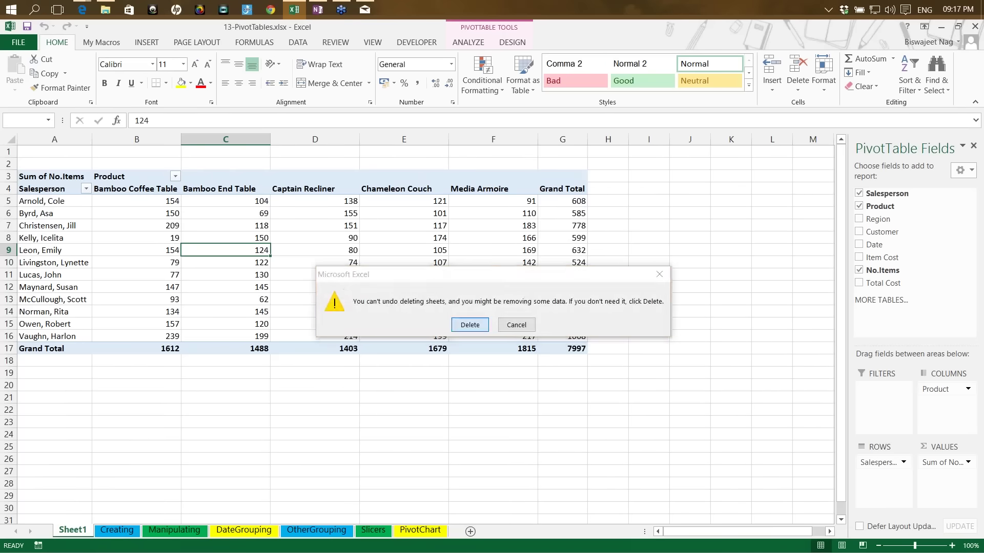
{"action": "left_click", "coordinate": [456, 328]}
Request recommended PivotTables for the furniture sales list on the Creating sheet.
{"action": "scroll", "coordinate": [210, 399], "scroll_direction": "up", "scroll_amount": 20}
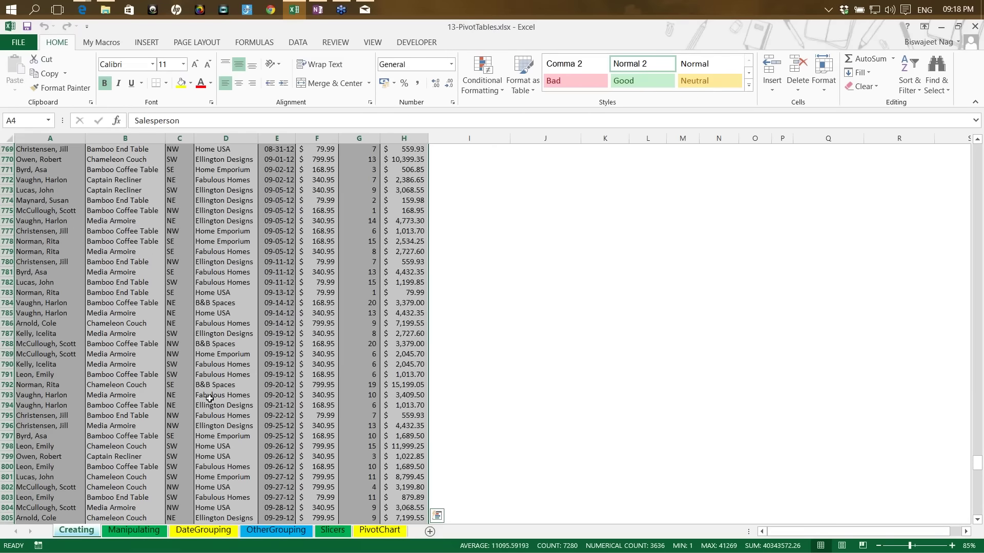
{"action": "key", "text": "ctrl+Home"}
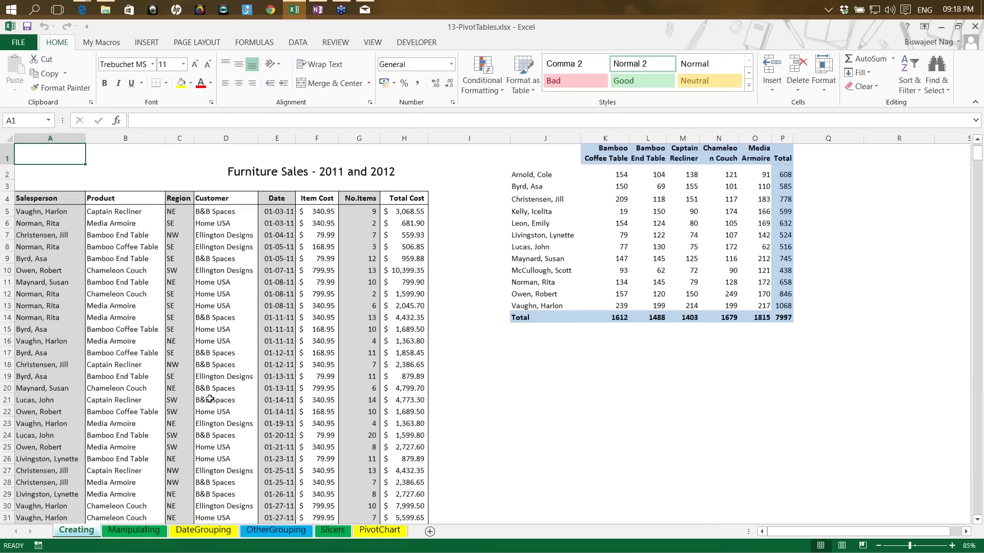
{"action": "left_click", "coordinate": [128, 238]}
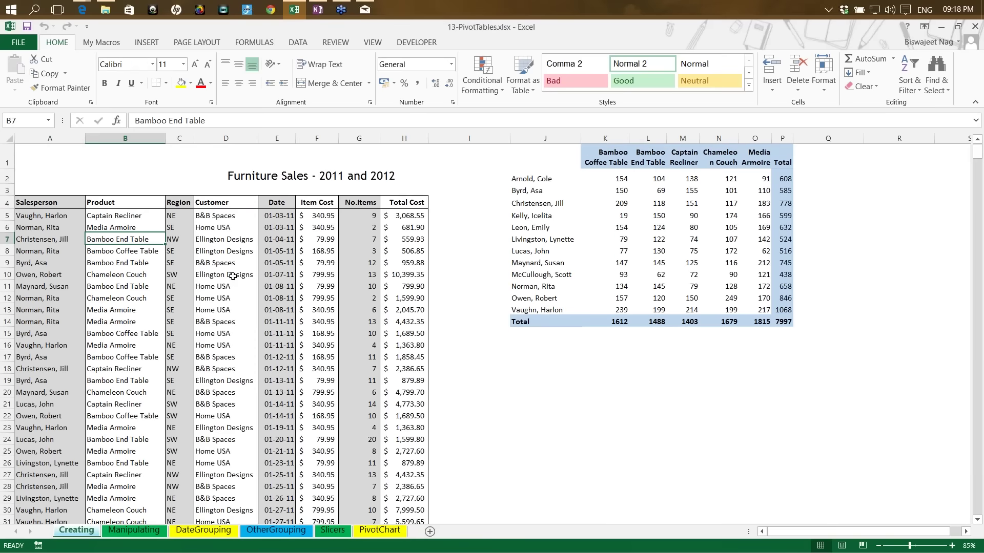
{"action": "left_click", "coordinate": [148, 45]}
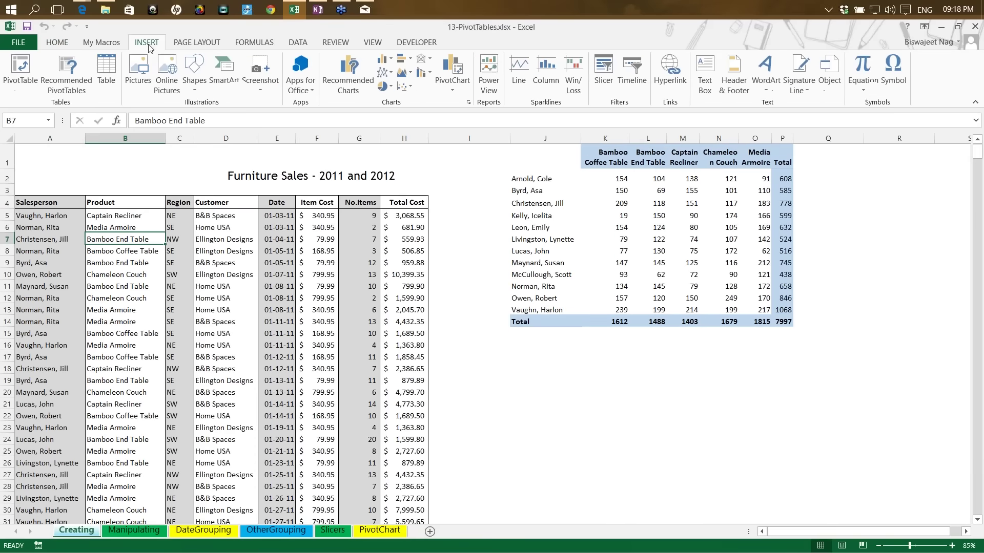
{"action": "left_click", "coordinate": [62, 80]}
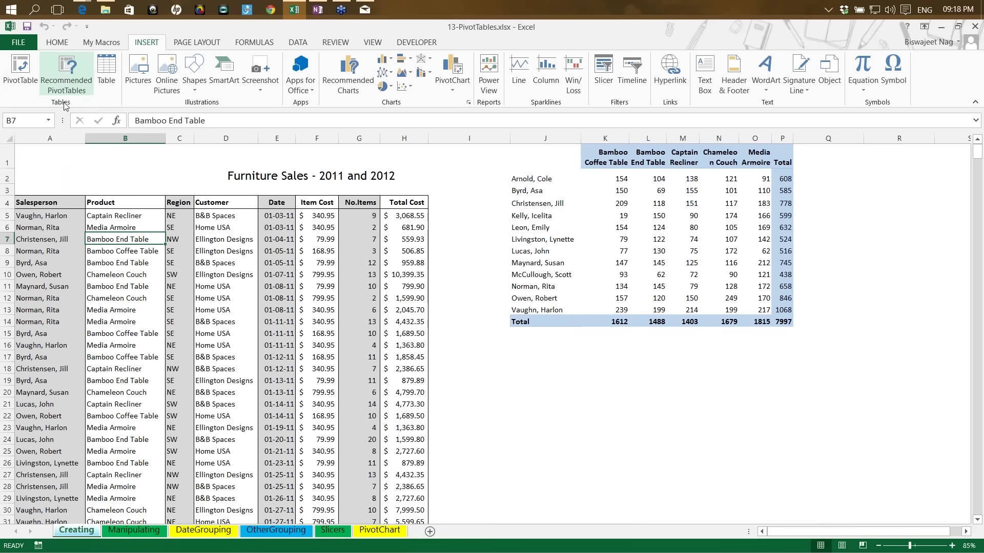
{"action": "left_click", "coordinate": [65, 75]}
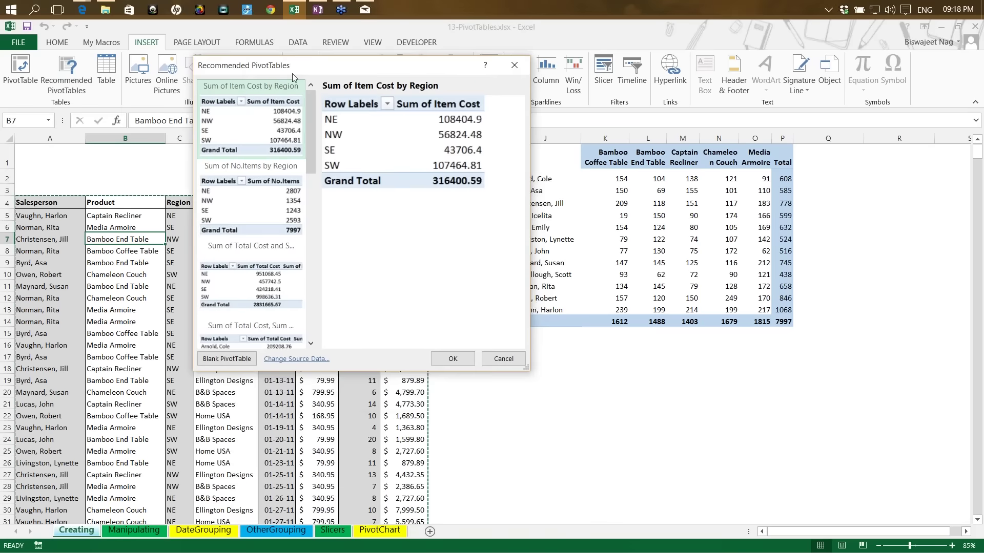
Preview the Sum of No.Items by Salesperson recommendation, and insert the one summing Item Cost, No.Items and Total Cost by salesperson.
{"action": "left_click_drag", "start_coordinate": [306, 171], "coordinate": [309, 105]}
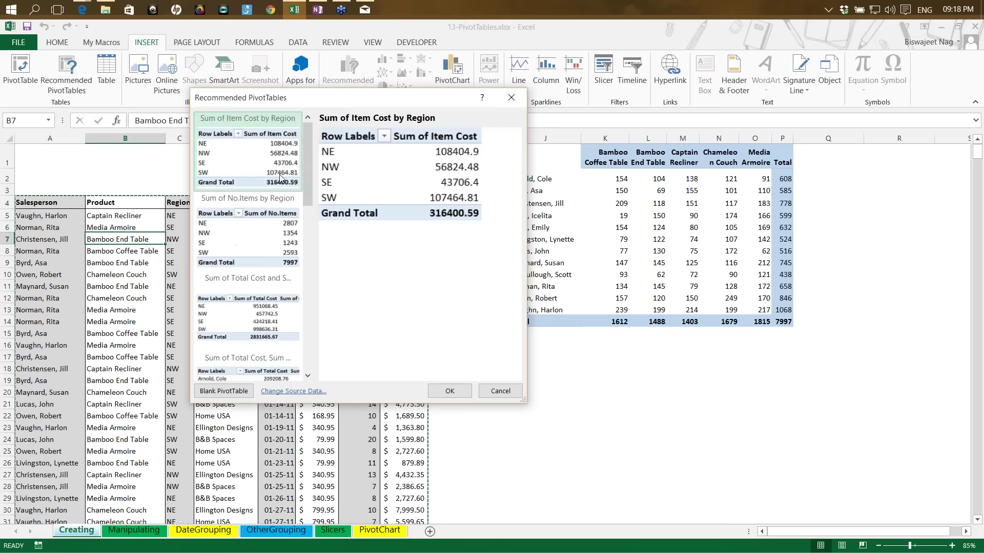
{"action": "scroll", "coordinate": [305, 162], "scroll_direction": "down", "scroll_amount": 1}
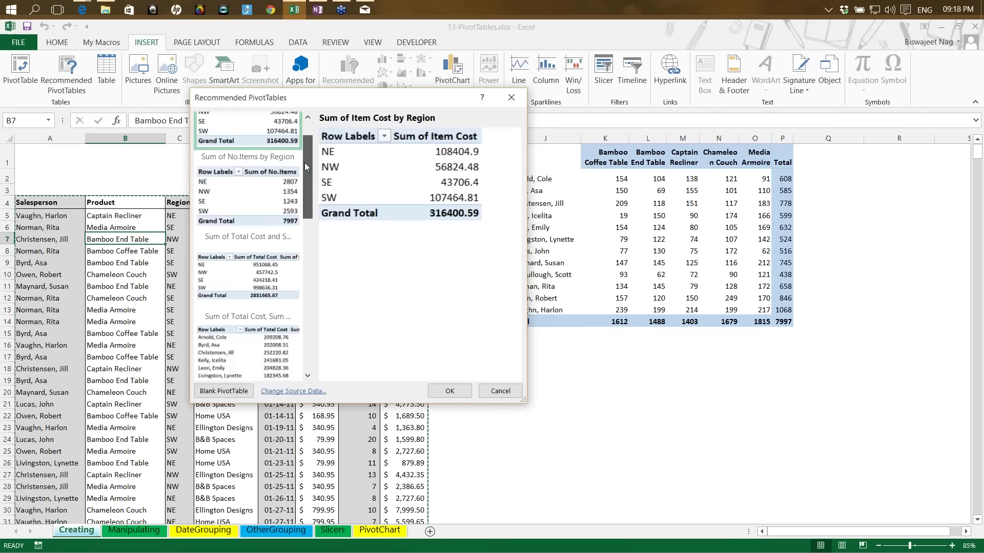
{"action": "scroll", "coordinate": [304, 162], "scroll_direction": "up", "scroll_amount": 1}
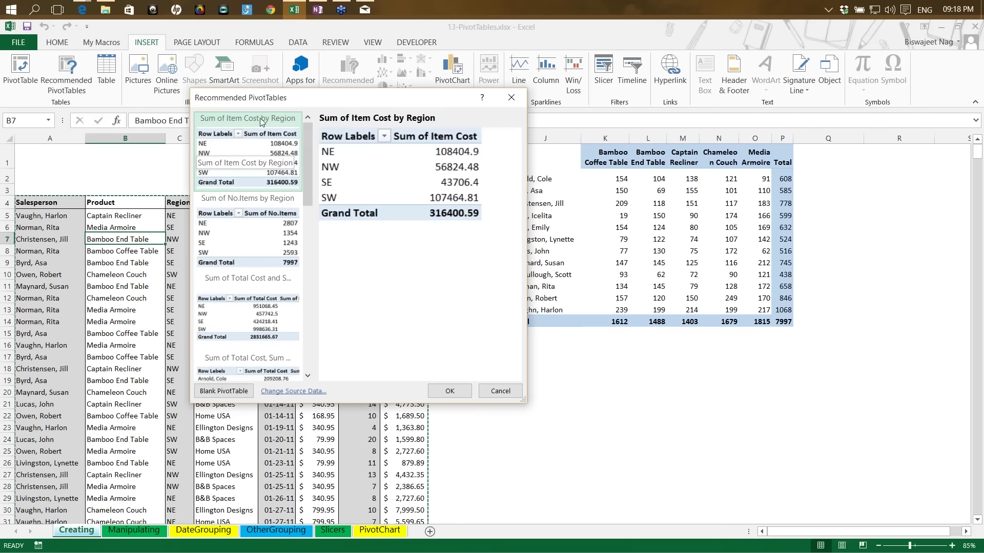
{"action": "left_click_drag", "start_coordinate": [309, 154], "coordinate": [308, 165]}
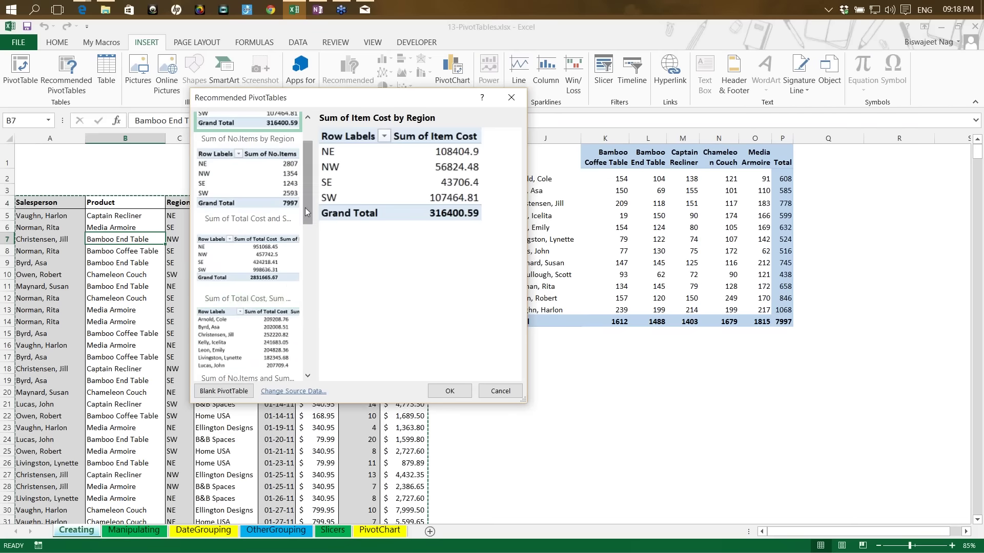
{"action": "left_click_drag", "start_coordinate": [306, 208], "coordinate": [304, 340]}
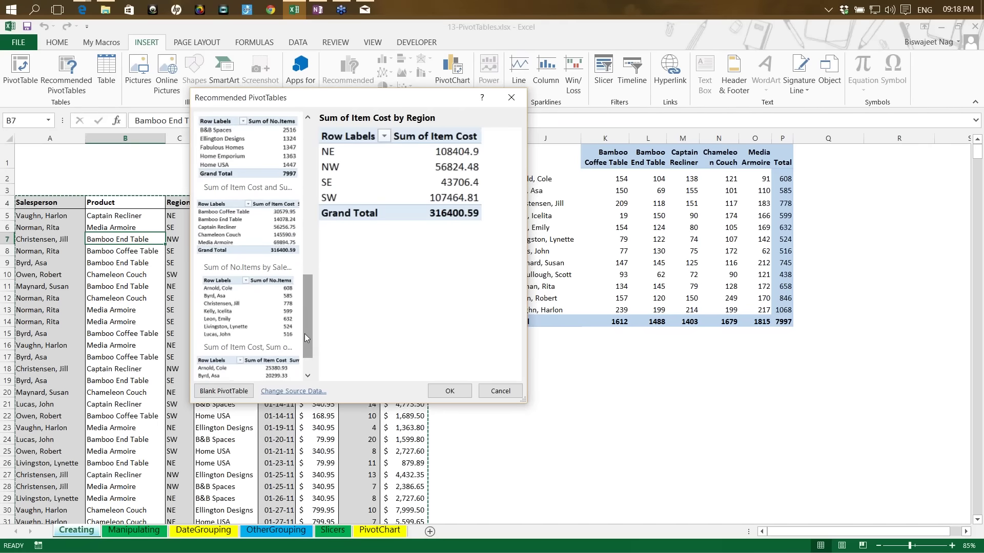
{"action": "left_click", "coordinate": [237, 321]}
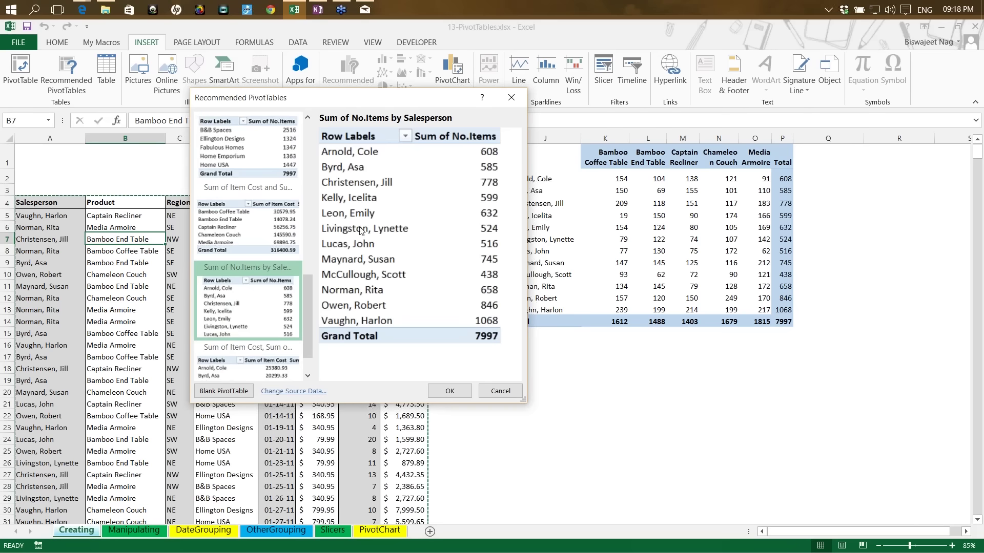
{"action": "left_click", "coordinate": [399, 213]}
{"action": "left_click_drag", "start_coordinate": [308, 311], "coordinate": [305, 330]}
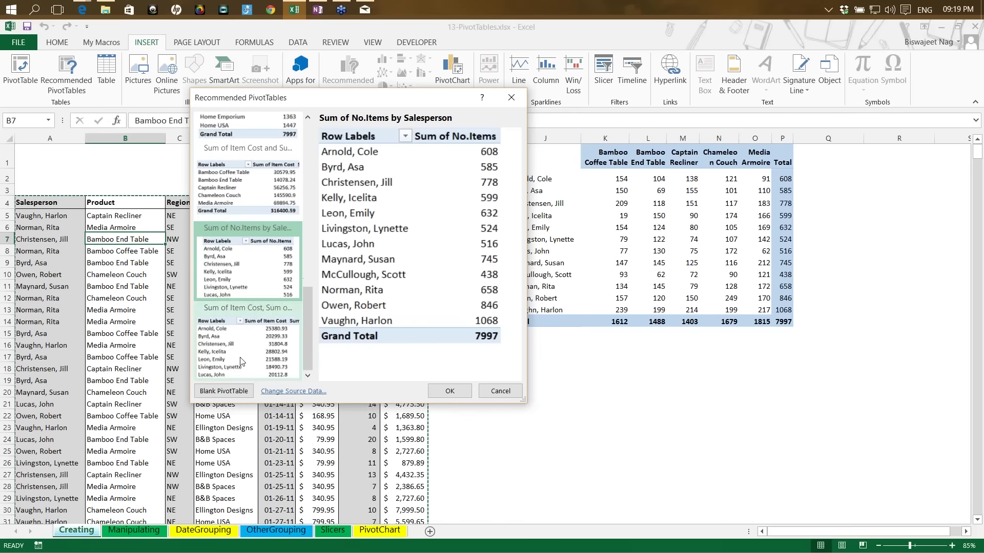
{"action": "left_click", "coordinate": [248, 344]}
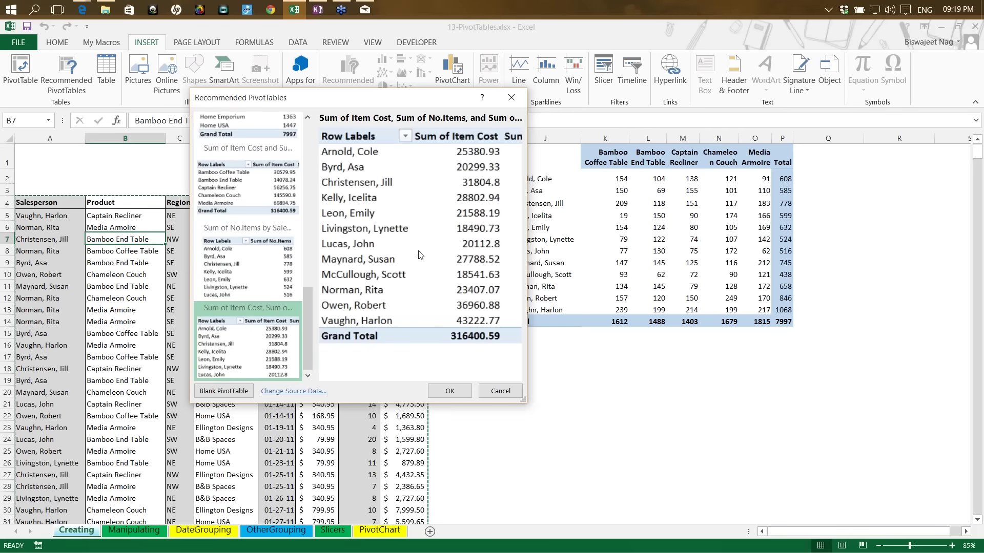
{"action": "left_click", "coordinate": [449, 392]}
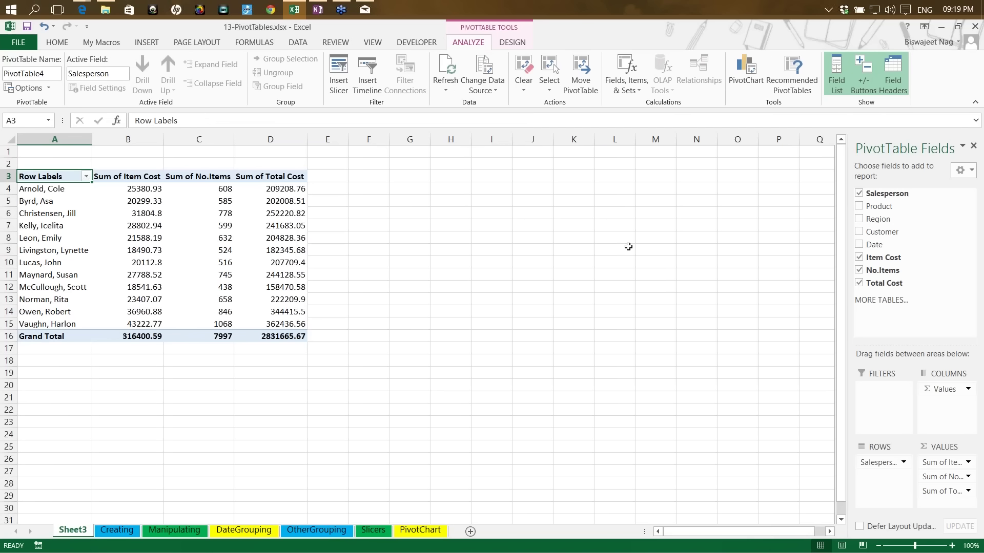
Examine the salesperson rows and the summed cost and item values in the recommended PivotTable.
{"action": "left_click", "coordinate": [284, 190]}
{"action": "key", "text": "Left"}
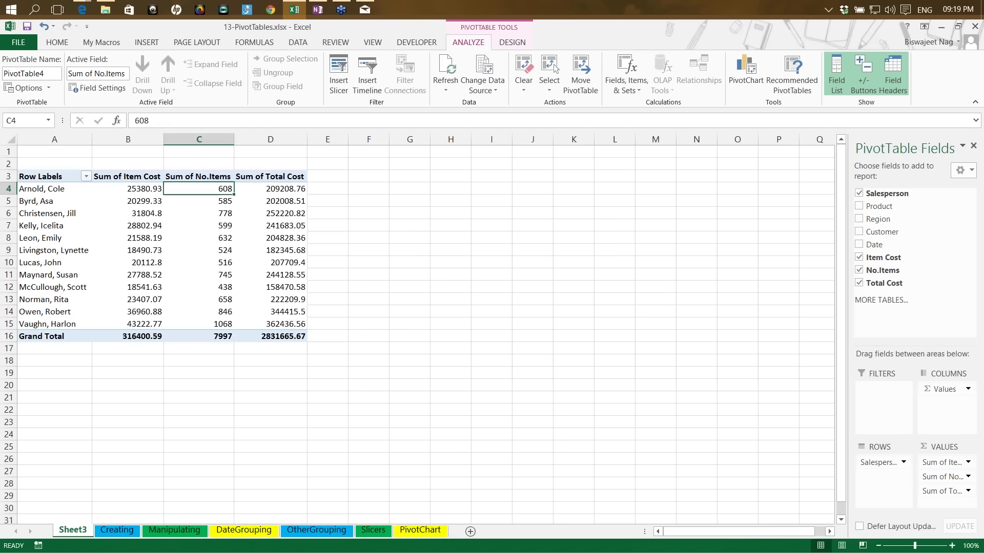
{"action": "key", "text": "Left"}
{"action": "key", "text": "Down"}
{"action": "key", "text": "Down"}
{"action": "key", "text": "Down"}
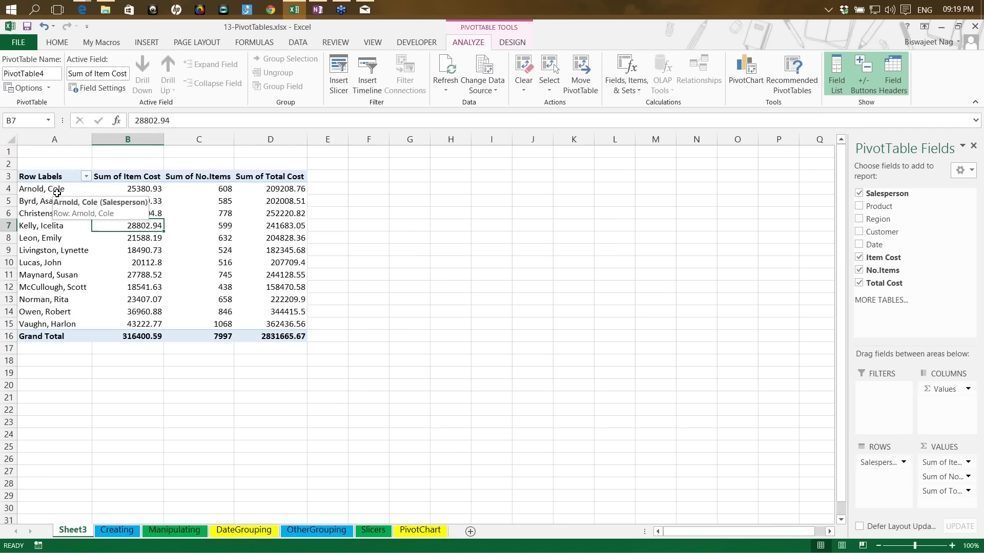
{"action": "left_click", "coordinate": [39, 189]}
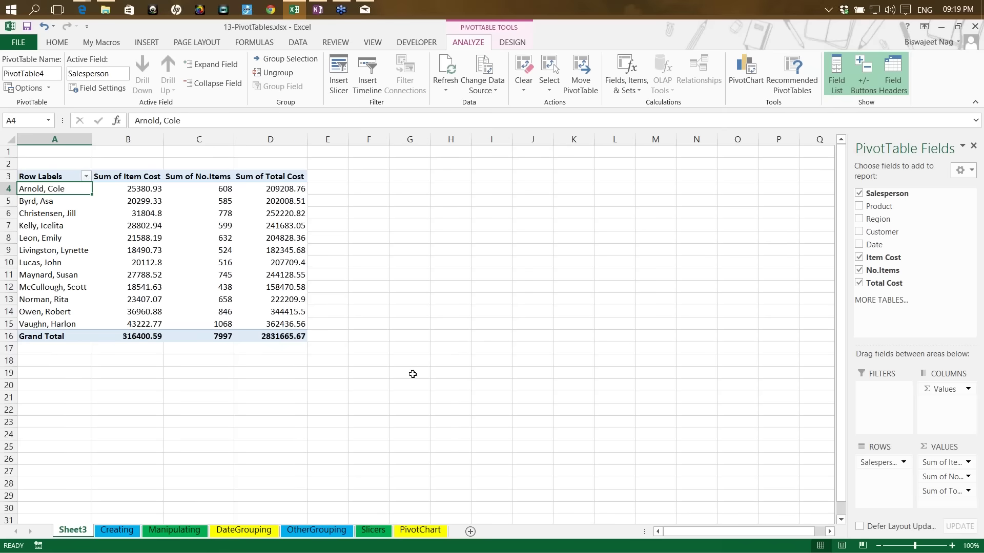
Go to the Manipulating sheet and hide the field list of its PivotTable.
{"action": "left_click", "coordinate": [155, 533]}
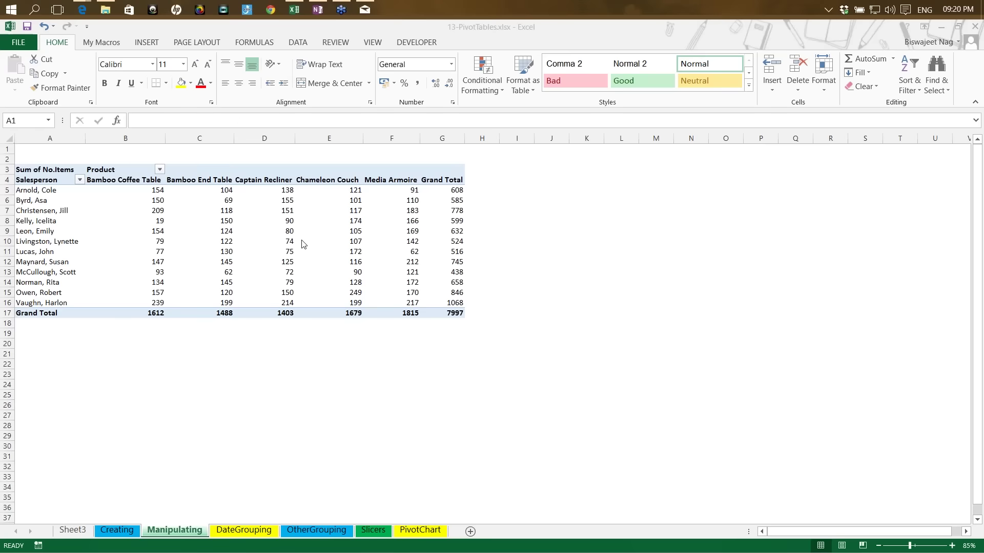
{"action": "left_click", "coordinate": [289, 230]}
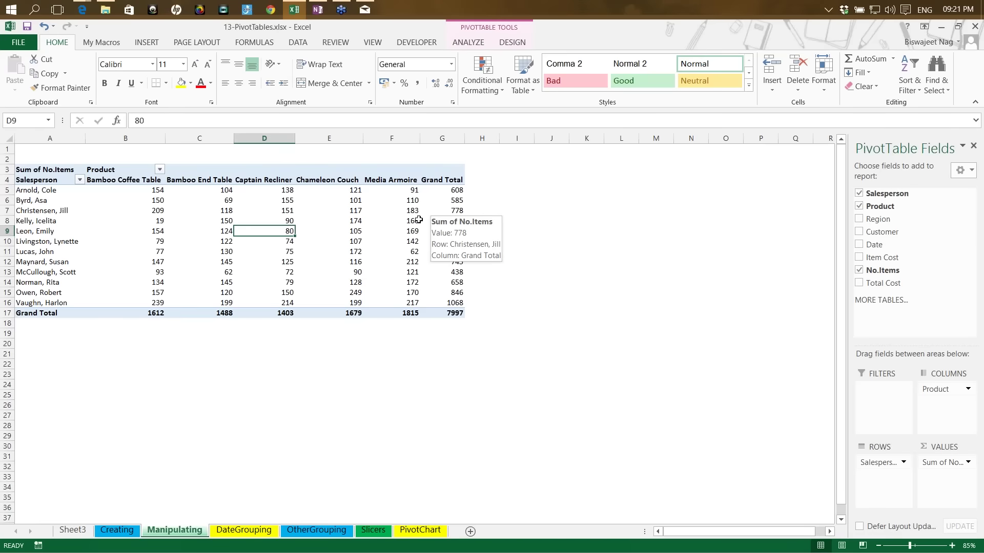
{"action": "right_click", "coordinate": [355, 243]}
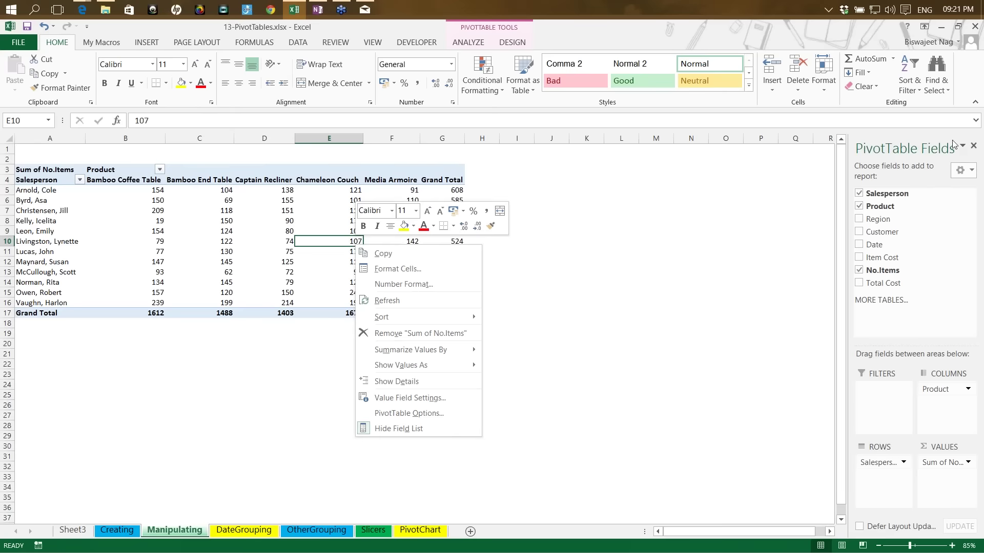
{"action": "left_click", "coordinate": [911, 148]}
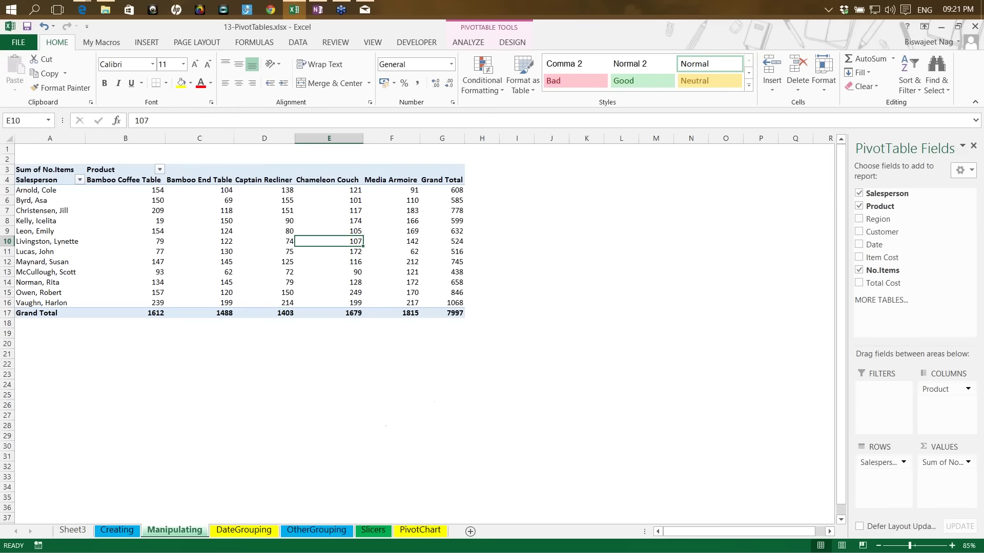
{"action": "right_click", "coordinate": [291, 221]}
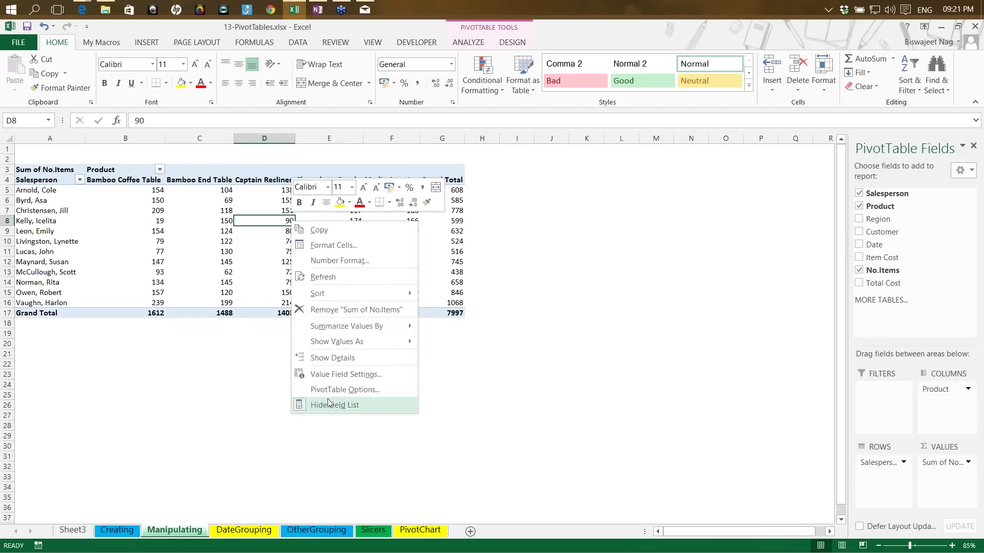
{"action": "left_click", "coordinate": [331, 405]}
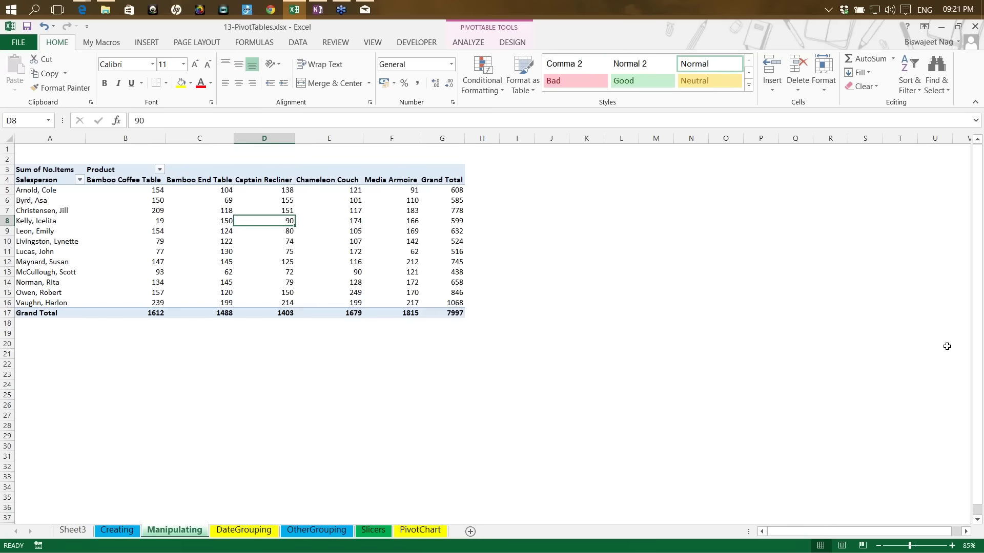
Show the PivotTable field list again and paste a copy of the whole PivotTable at cell A24.
{"action": "right_click", "coordinate": [351, 250]}
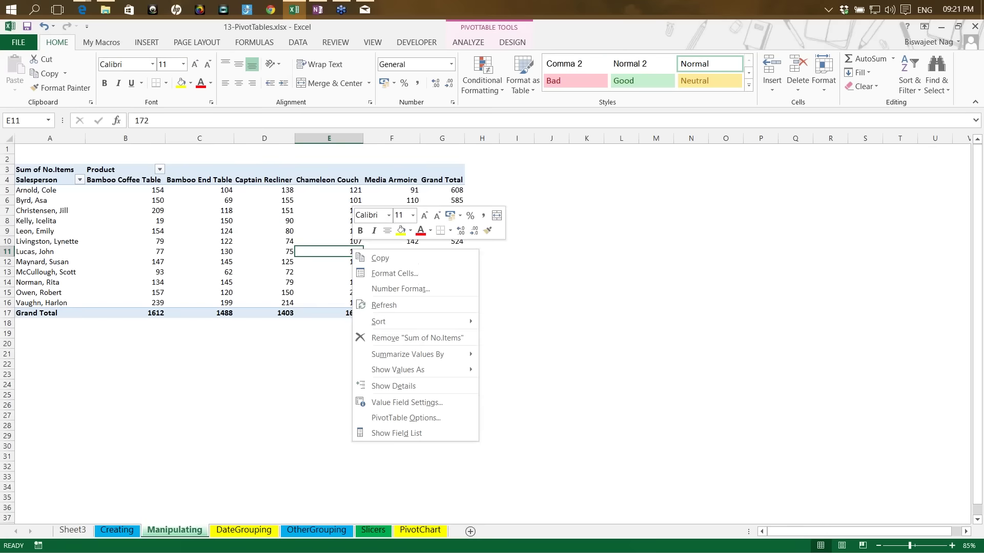
{"action": "left_click", "coordinate": [383, 436]}
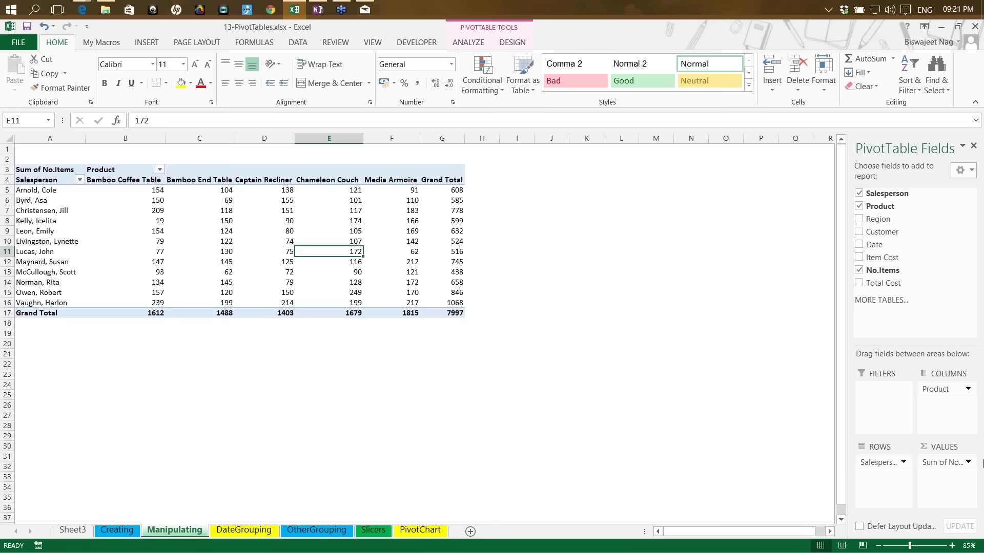
{"action": "left_click", "coordinate": [57, 170]}
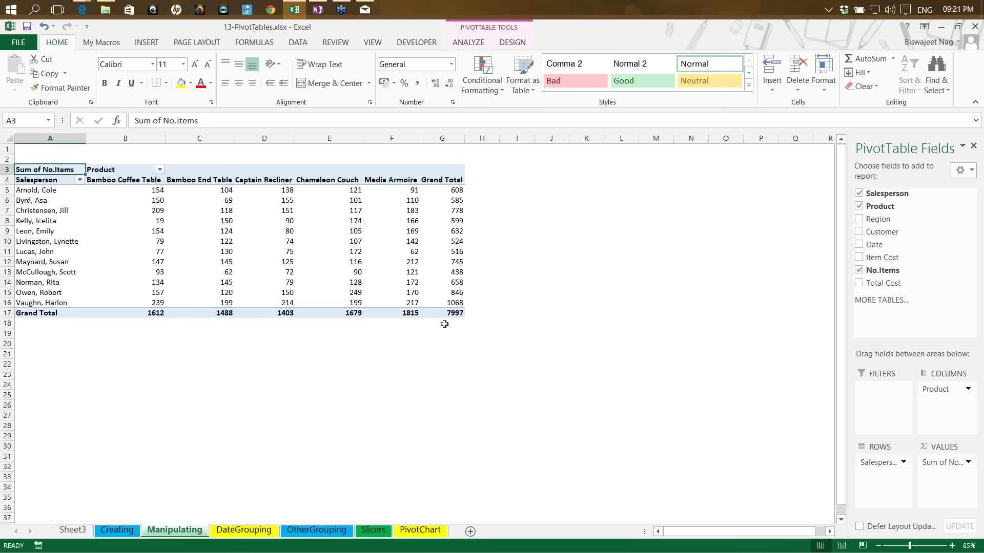
{"action": "left_click", "coordinate": [456, 314], "text": "shift"}
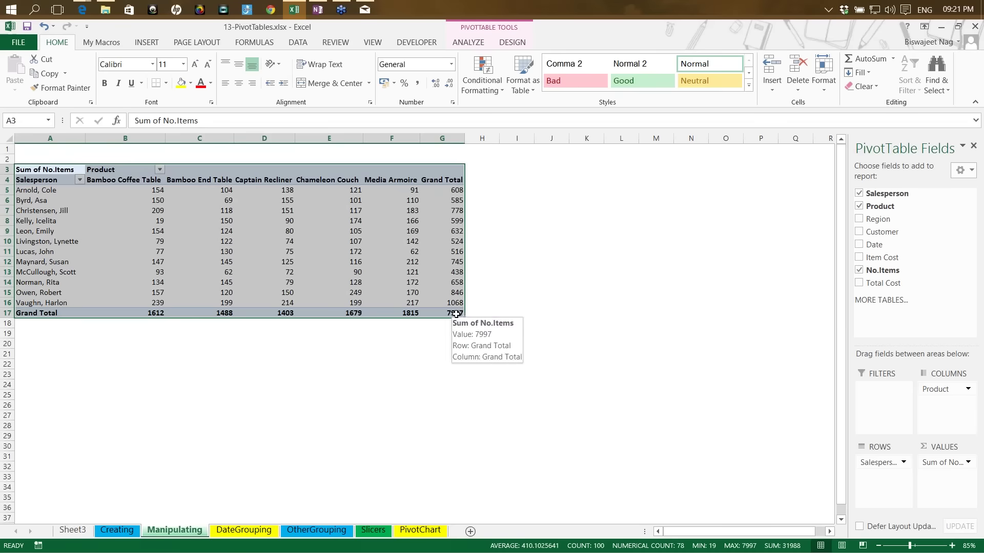
{"action": "key", "text": "ctrl+c"}
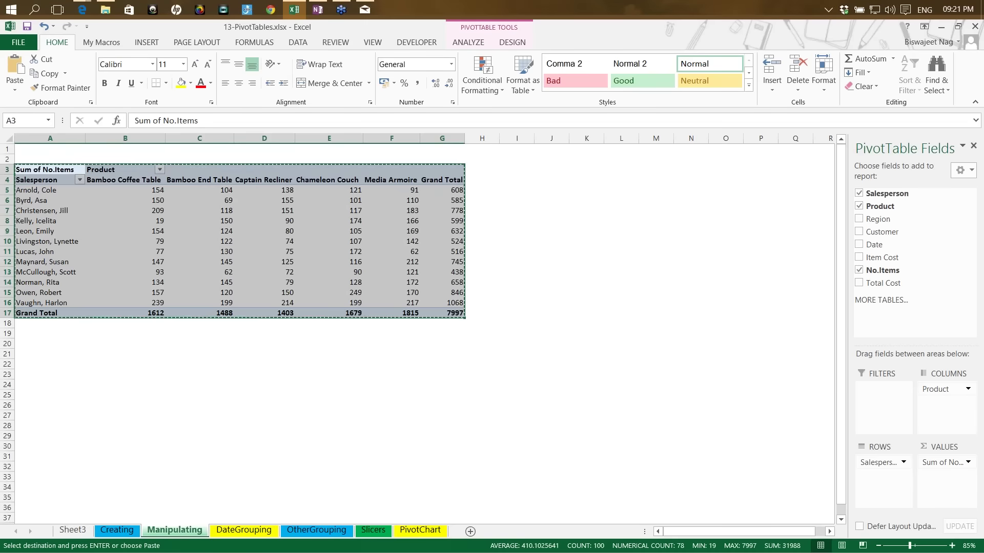
{"action": "left_click", "coordinate": [50, 384]}
{"action": "key", "text": "ctrl+v"}
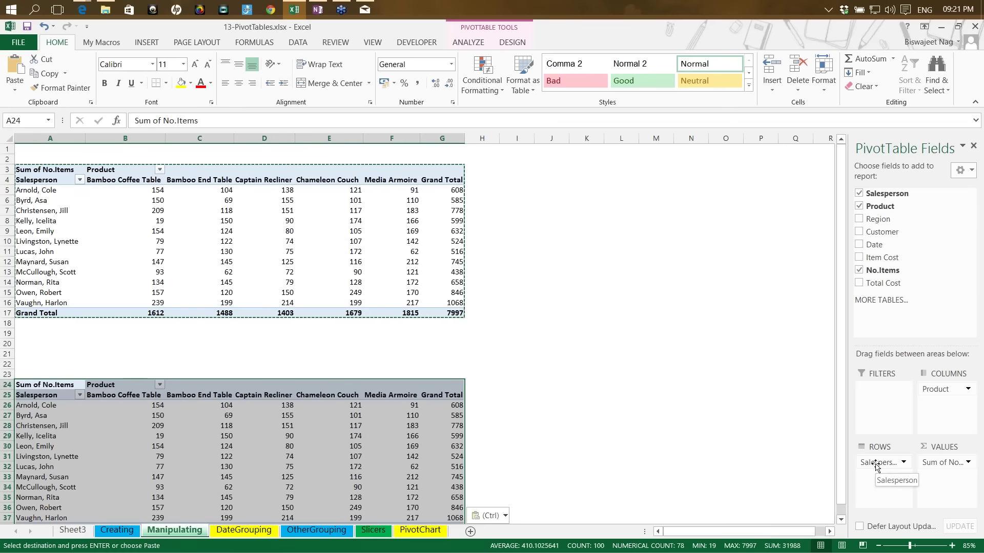
Replace Salesperson with Region as the row field of the copied PivotTable.
{"action": "left_click_drag", "start_coordinate": [876, 464], "coordinate": [818, 435]}
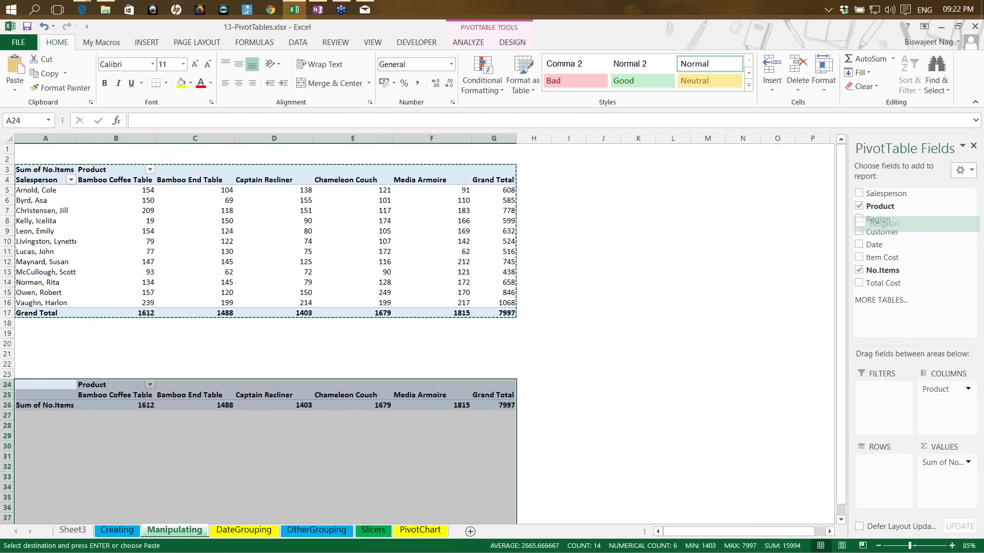
{"action": "left_click_drag", "start_coordinate": [890, 220], "coordinate": [873, 482]}
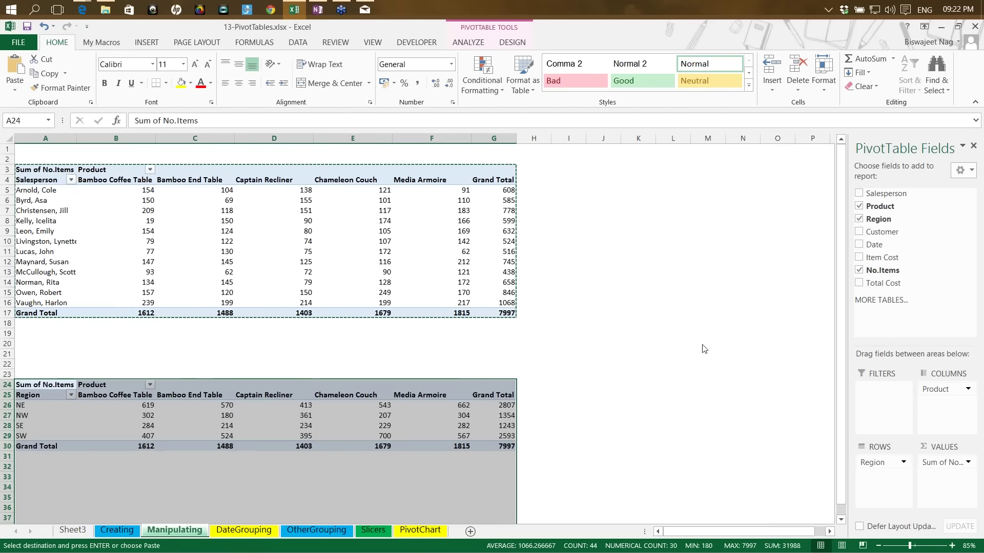
{"action": "left_click", "coordinate": [95, 416]}
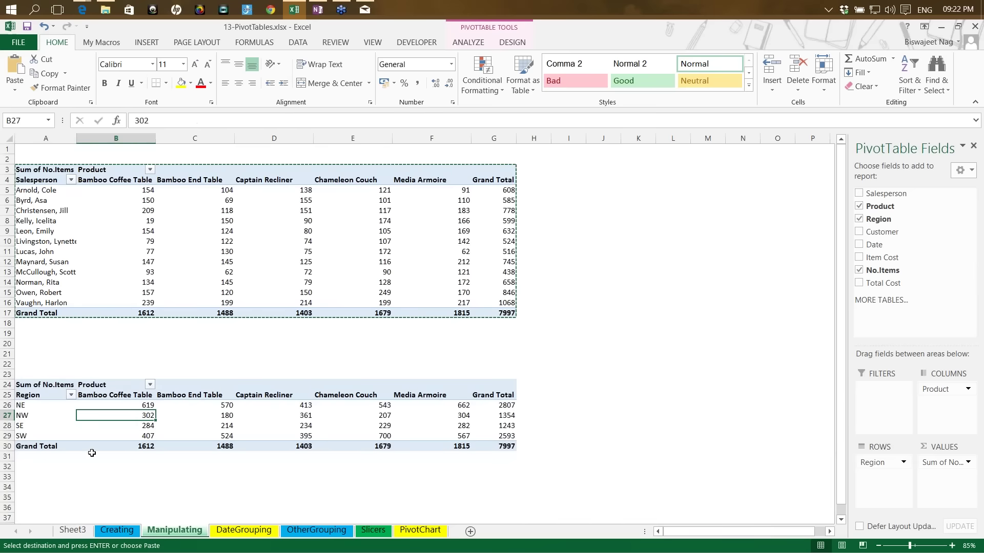
{"action": "mouse_move", "coordinate": [498, 421]}
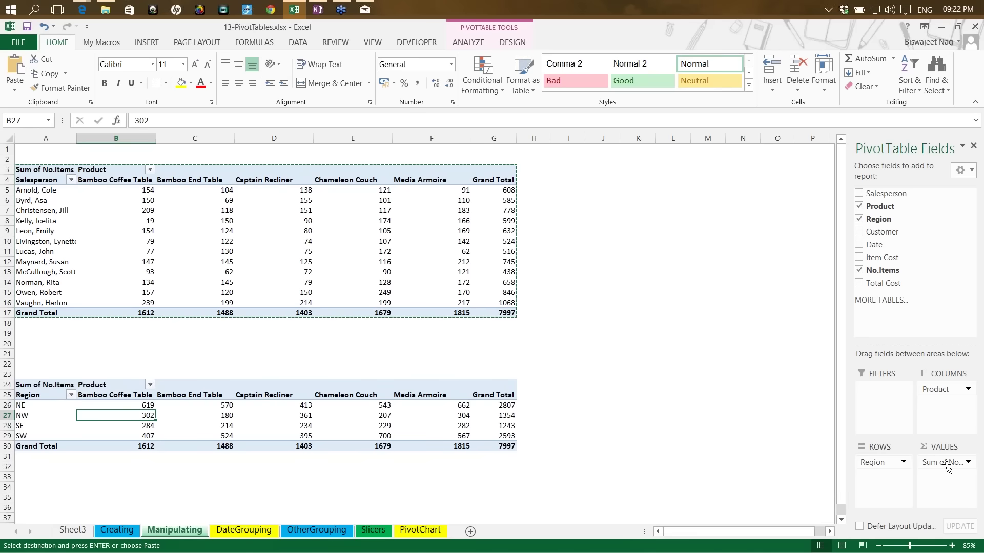
Replace No.Items with Total Cost as the summed value in the copied PivotTable, and select its regional figures.
{"action": "left_click_drag", "start_coordinate": [946, 466], "coordinate": [819, 413]}
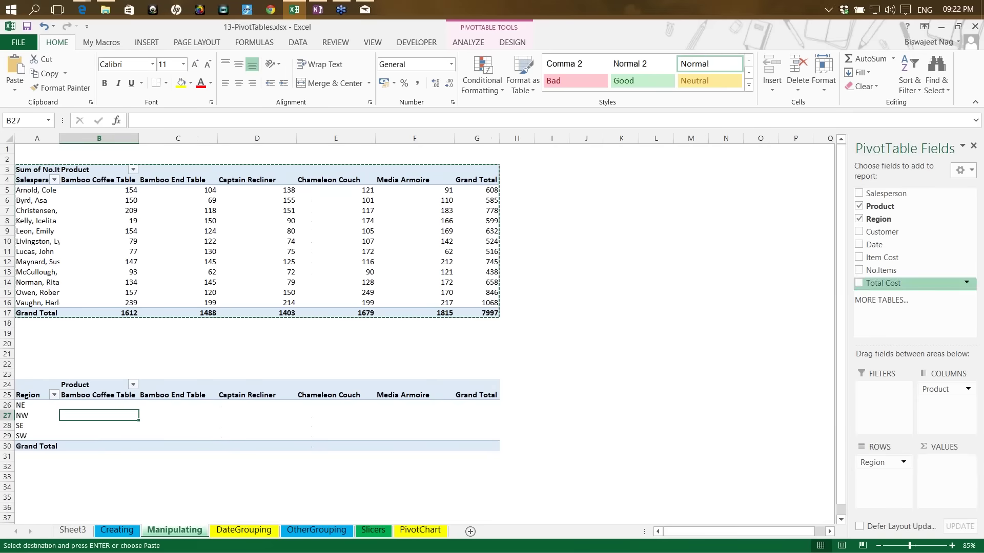
{"action": "left_click", "coordinate": [859, 283]}
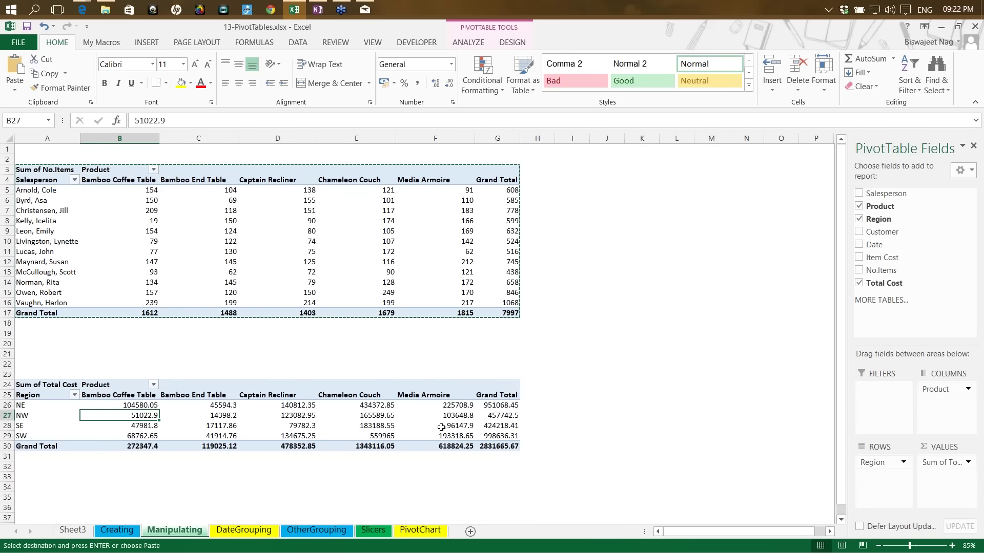
{"action": "left_click_drag", "start_coordinate": [119, 404], "coordinate": [491, 440]}
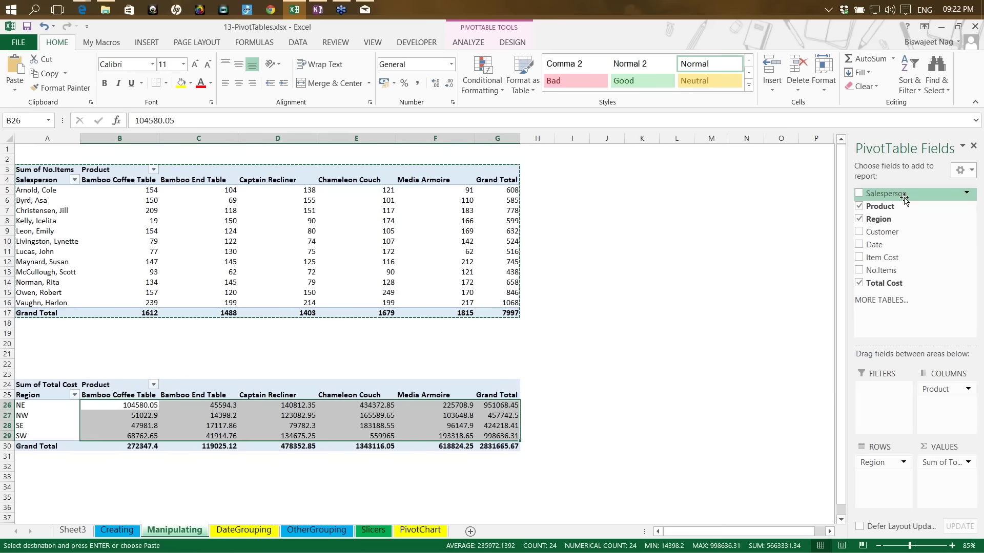
Add Salesperson as a second row field beneath Region in the copied PivotTable.
{"action": "left_click_drag", "start_coordinate": [904, 200], "coordinate": [882, 484]}
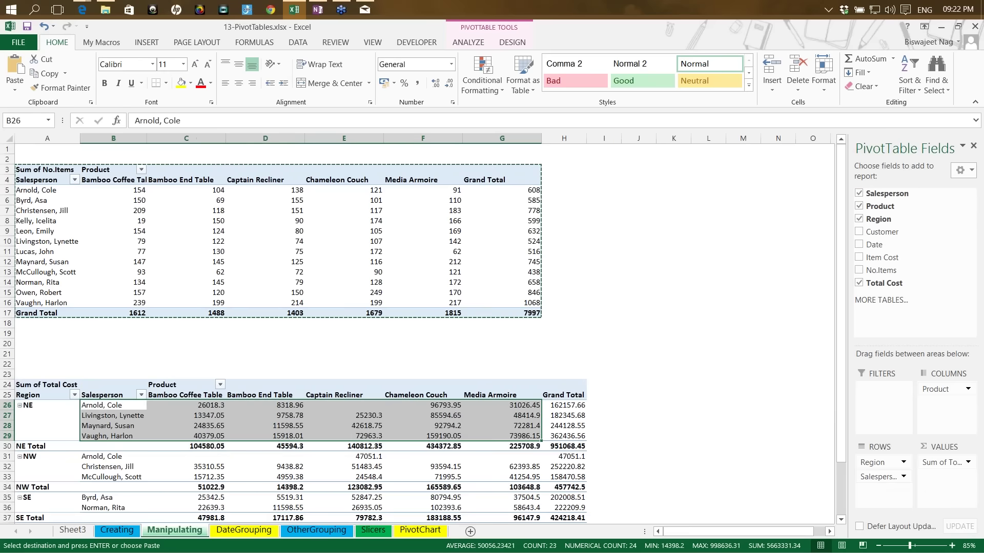
{"action": "left_click", "coordinate": [72, 419]}
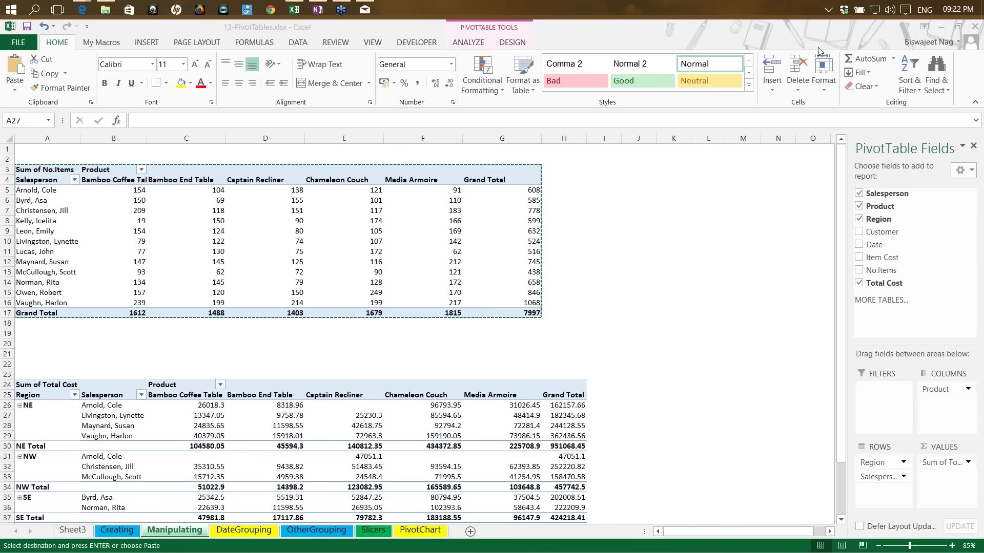
{"action": "left_click", "coordinate": [208, 408]}
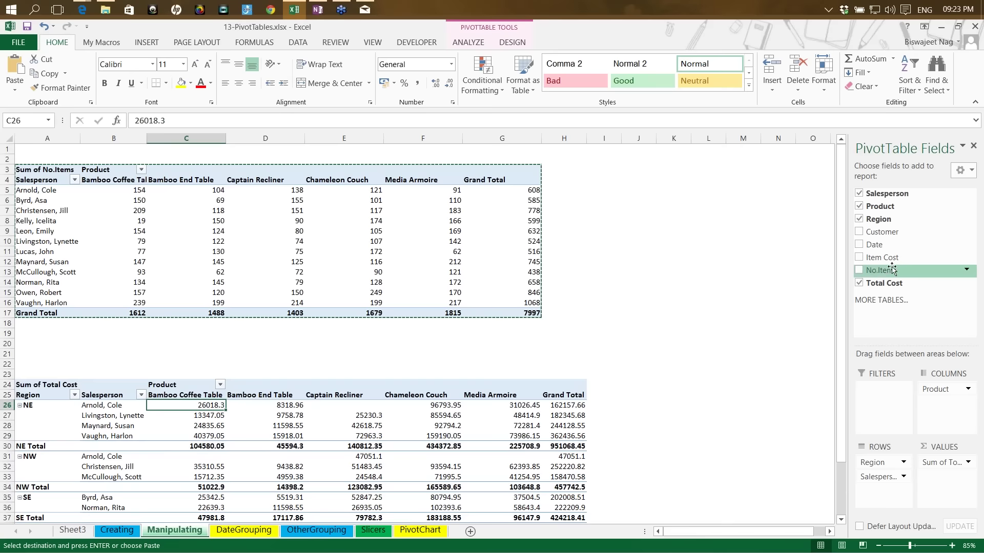
Try No.Items as a column field placed above Product in the copied PivotTable, and remove it again.
{"action": "left_click_drag", "start_coordinate": [892, 270], "coordinate": [945, 419]}
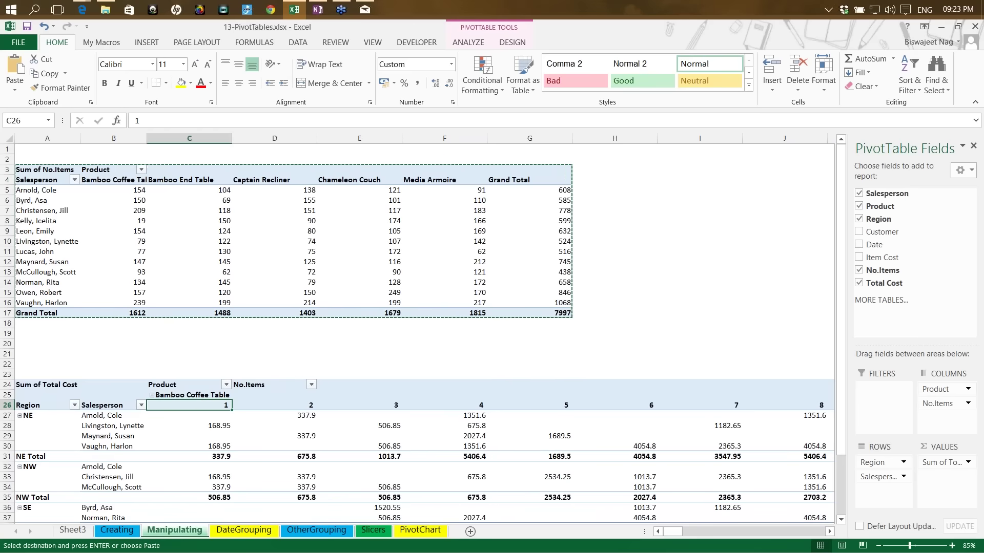
{"action": "left_click_drag", "start_coordinate": [937, 403], "coordinate": [947, 410]}
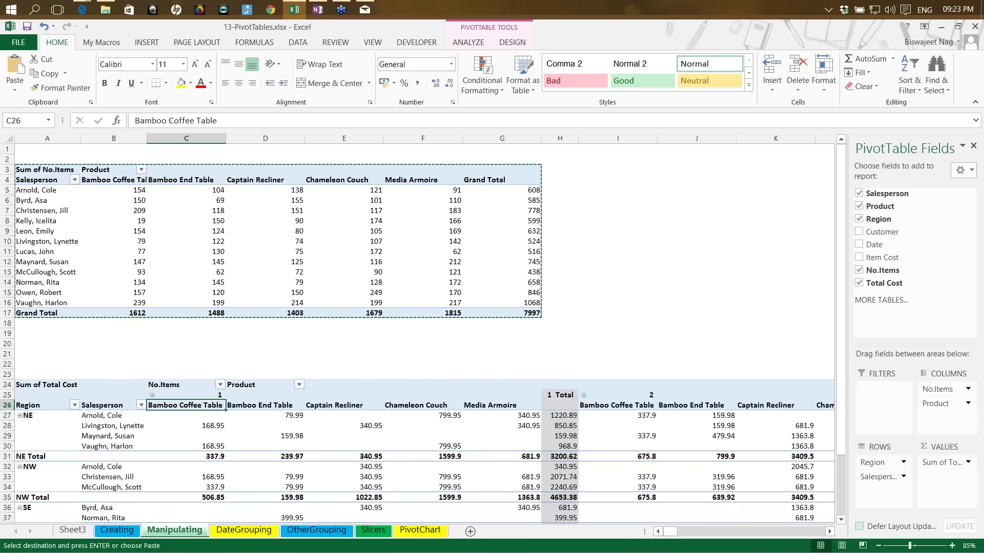
{"action": "scroll", "coordinate": [312, 472], "scroll_direction": "down", "scroll_amount": 2}
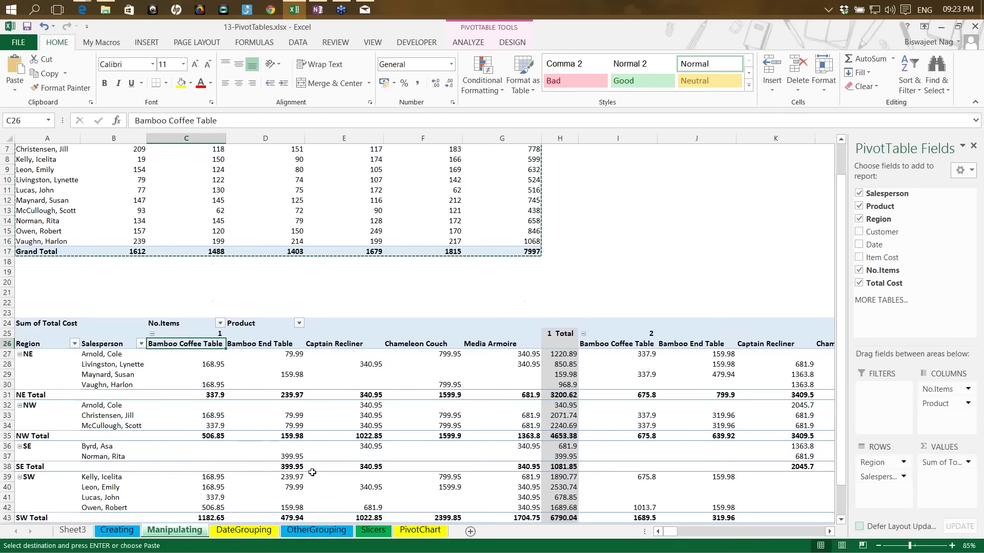
{"action": "scroll", "coordinate": [313, 472], "scroll_direction": "down", "scroll_amount": 3}
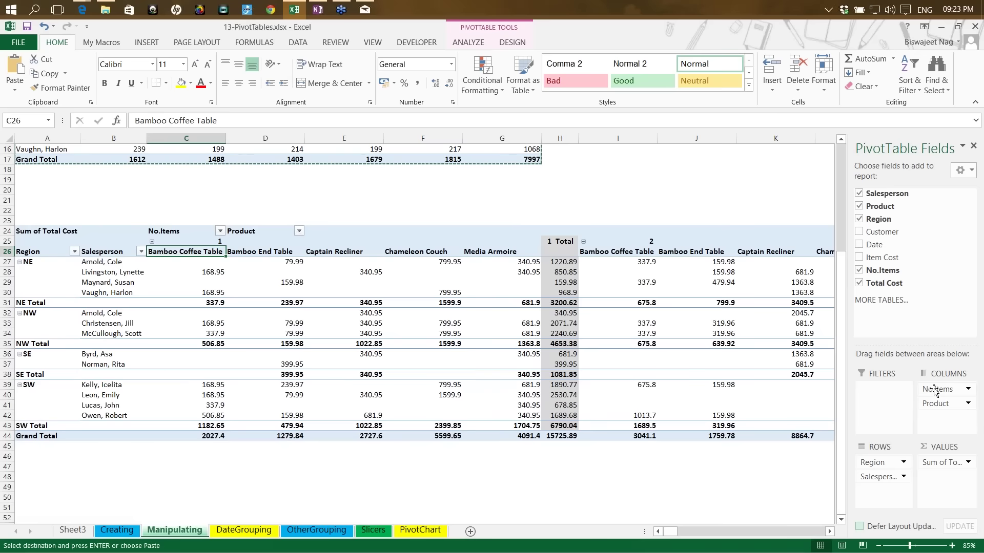
{"action": "left_click_drag", "start_coordinate": [933, 390], "coordinate": [519, 215]}
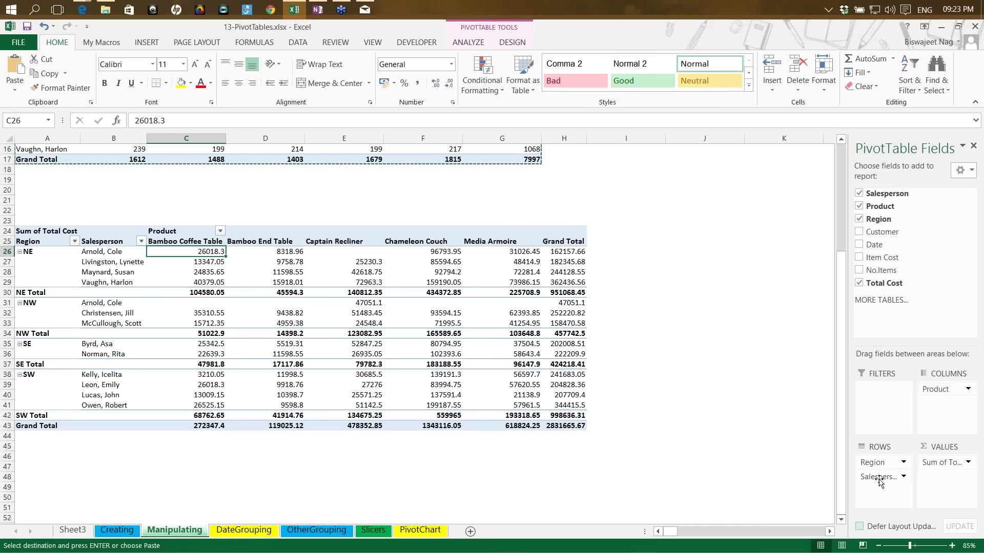
Move Region from the rows to the report filter of the copied PivotTable and look through its filter choices.
{"action": "left_click_drag", "start_coordinate": [879, 477], "coordinate": [879, 418]}
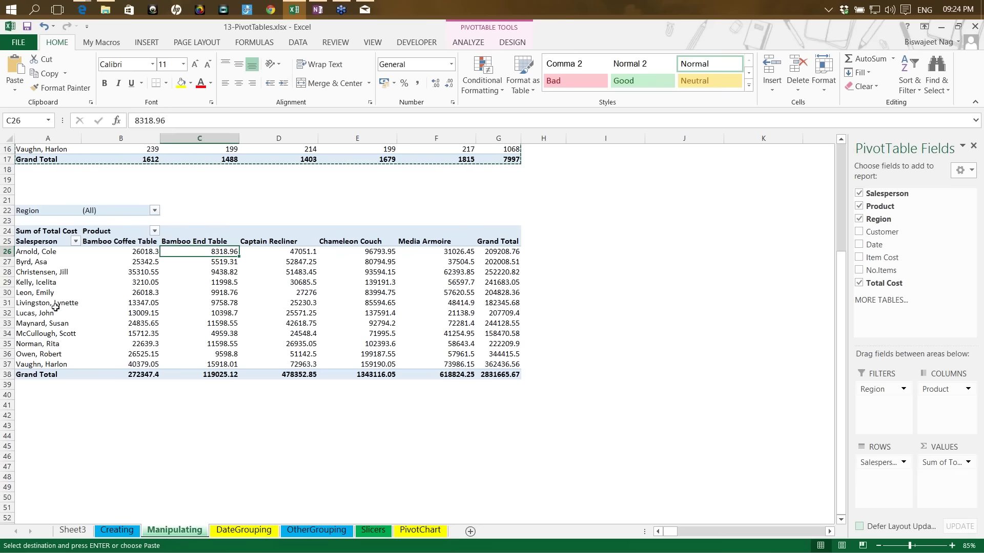
{"action": "left_click", "coordinate": [155, 213]}
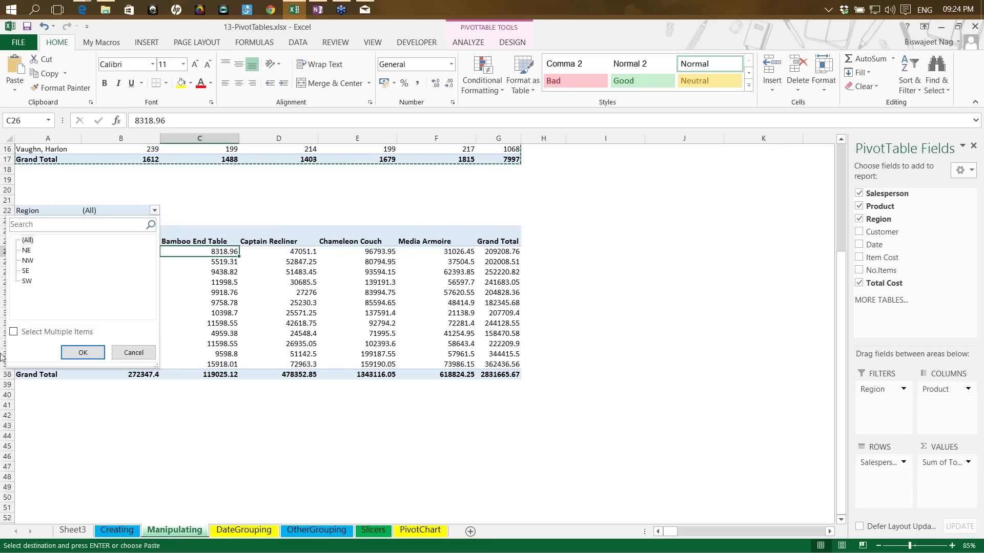
{"action": "left_click", "coordinate": [28, 241]}
{"action": "left_click", "coordinate": [135, 353]}
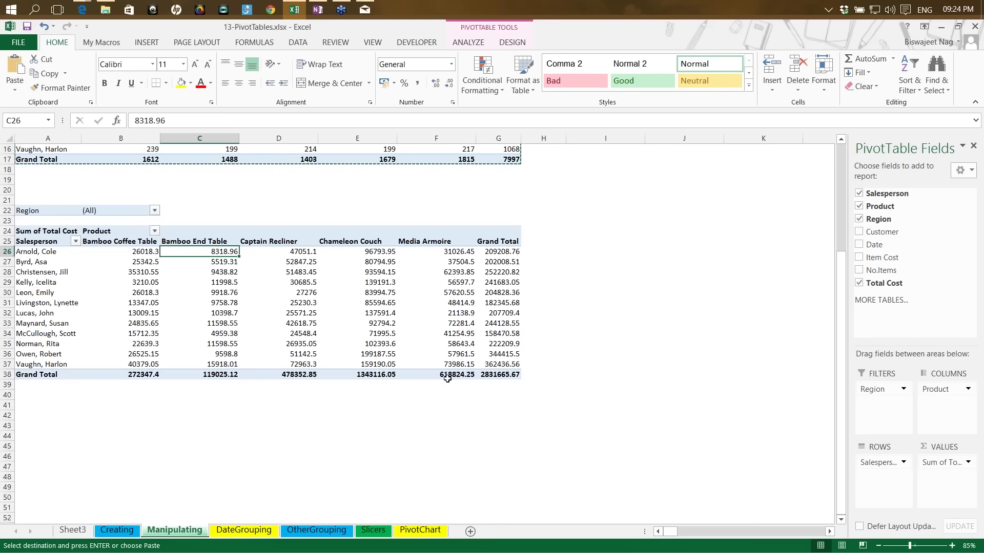
Replace Total Cost with No.Items as the summed value in the copied PivotTable.
{"action": "left_click", "coordinate": [488, 375]}
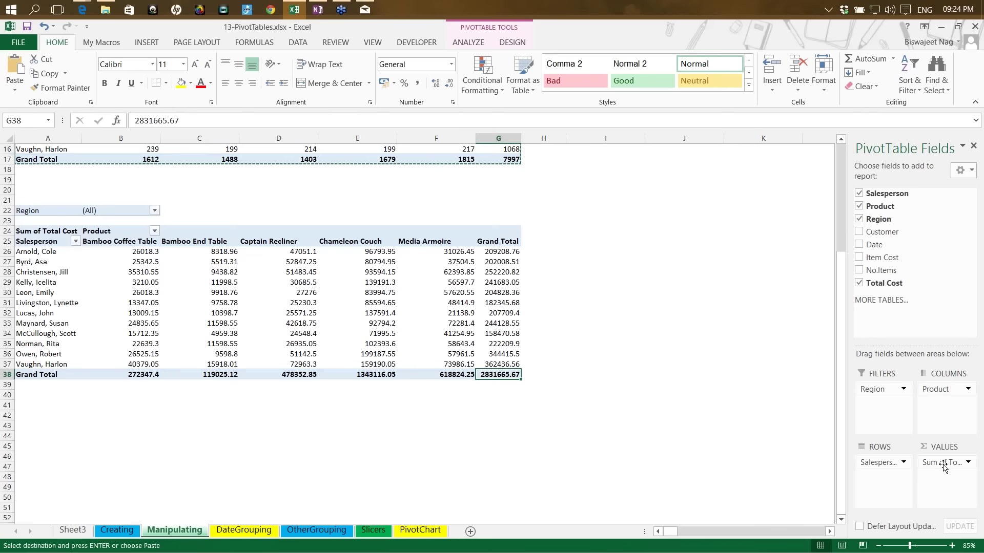
{"action": "left_click_drag", "start_coordinate": [941, 463], "coordinate": [424, 496]}
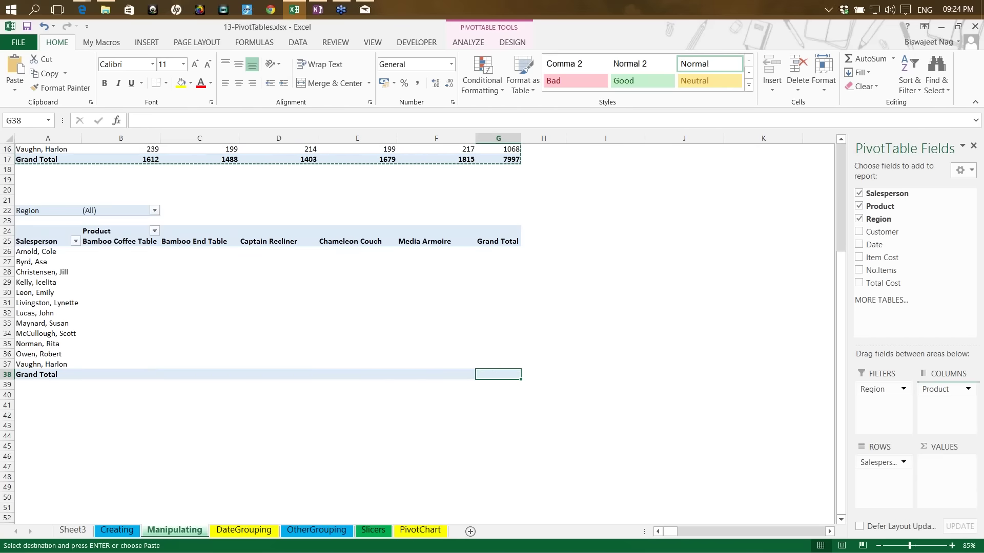
{"action": "left_click_drag", "start_coordinate": [882, 271], "coordinate": [941, 479]}
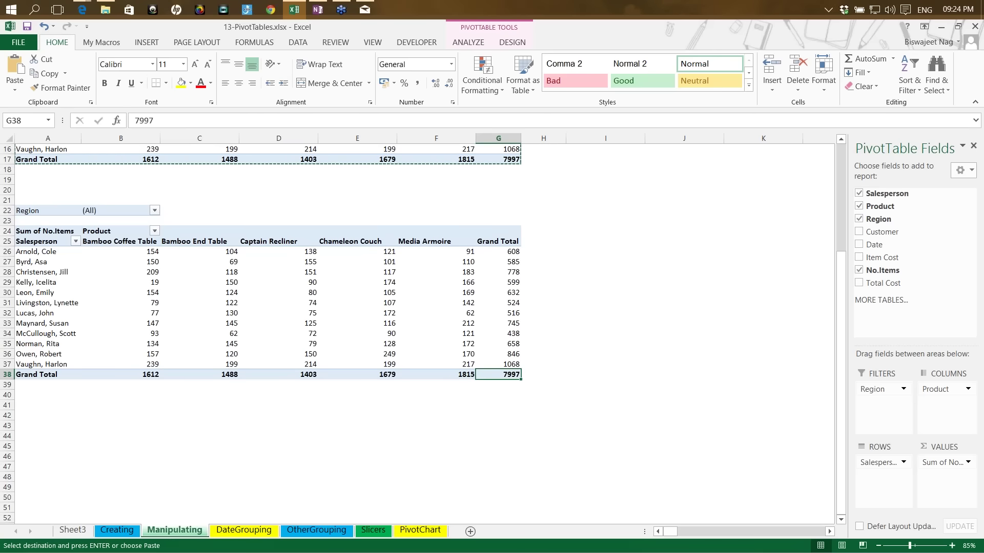
Filter the copied PivotTable to the NW region.
{"action": "left_click", "coordinate": [155, 210]}
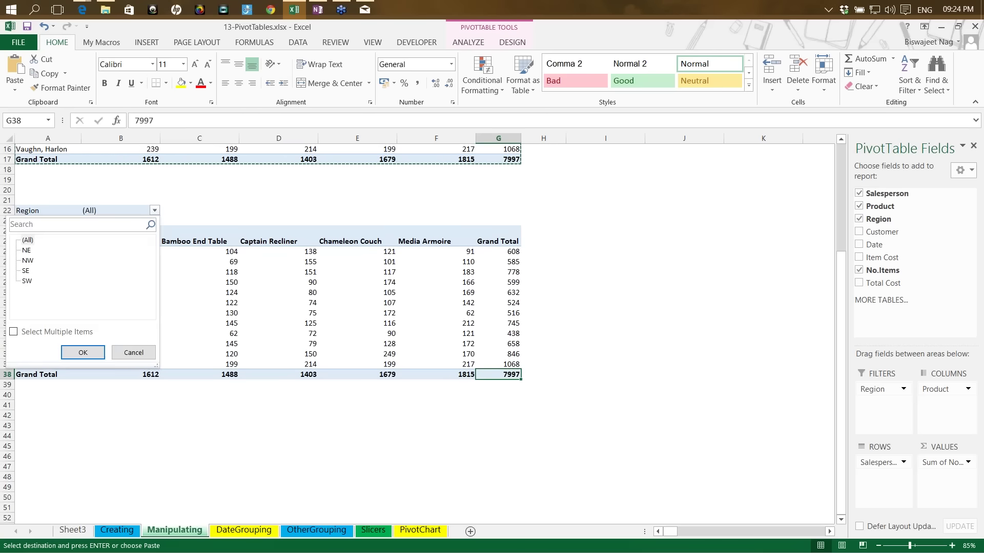
{"action": "left_click", "coordinate": [28, 261]}
{"action": "left_click", "coordinate": [83, 352]}
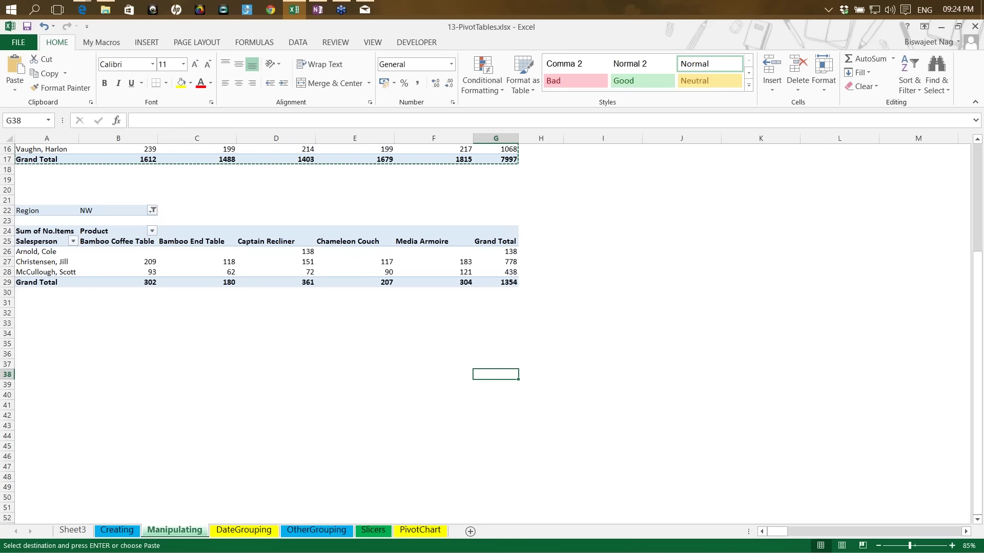
Allow multiple items in the Region filter and include NE along with NW.
{"action": "left_click", "coordinate": [152, 210]}
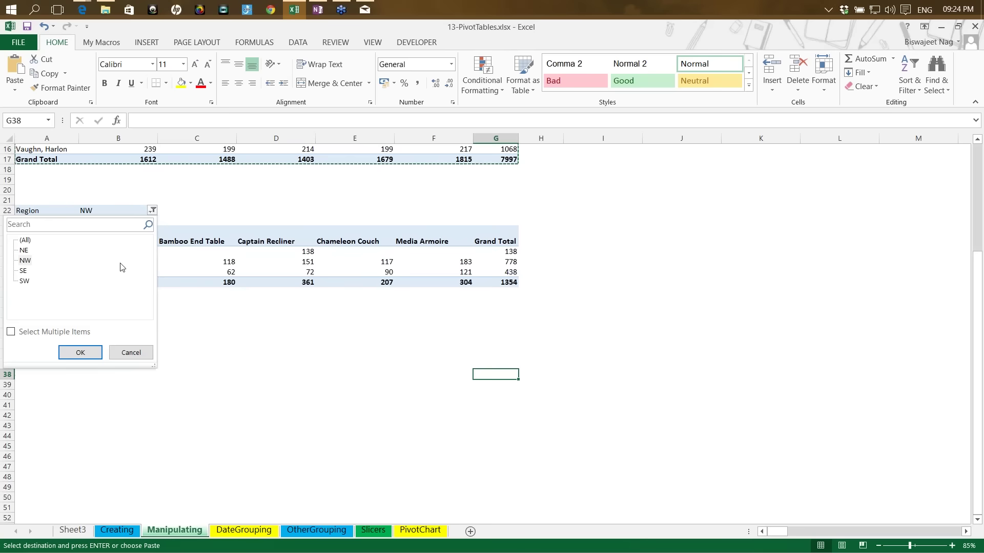
{"action": "left_click", "coordinate": [11, 332]}
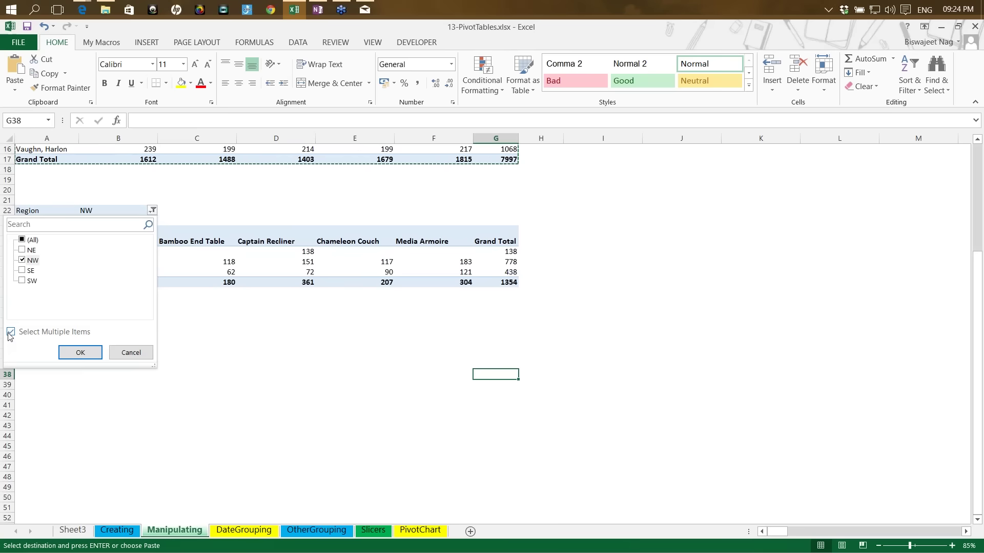
{"action": "left_click", "coordinate": [22, 251]}
{"action": "left_click", "coordinate": [79, 353]}
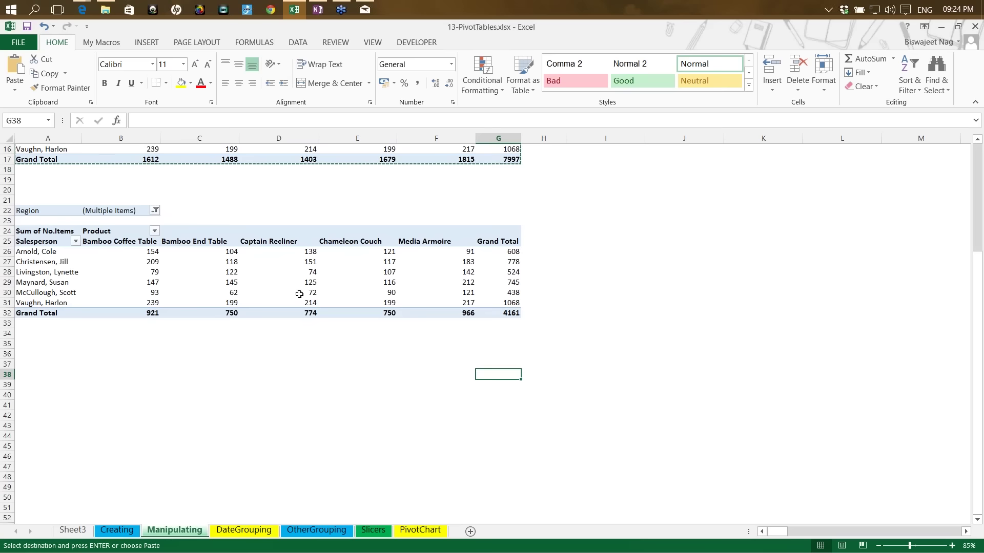
Select a value in the filtered PivotTable and compare the table with the original one above it.
{"action": "mouse_move", "coordinate": [338, 298]}
{"action": "left_click", "coordinate": [289, 291]}
{"action": "mouse_move", "coordinate": [290, 290]}
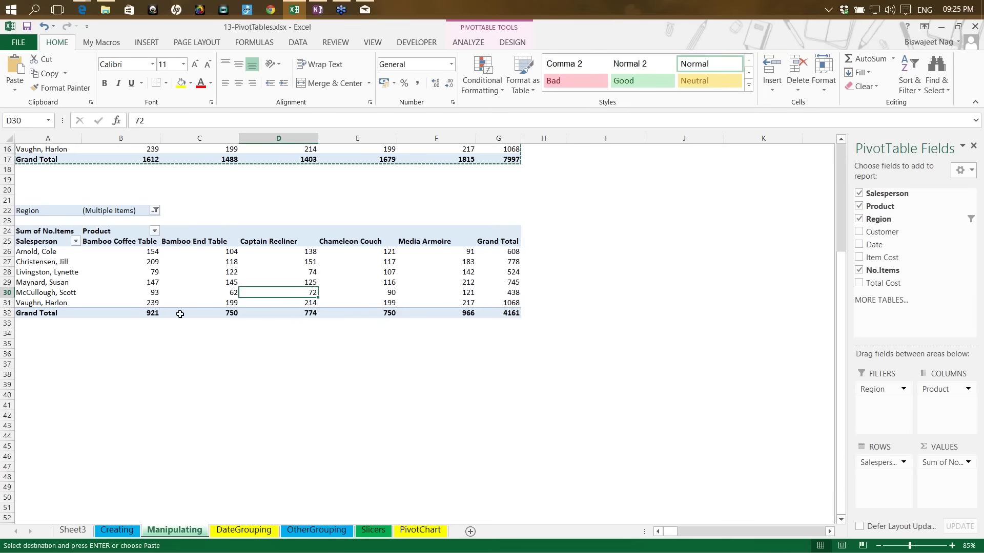
{"action": "scroll", "coordinate": [285, 248], "scroll_direction": "up", "scroll_amount": 5}
{"action": "scroll", "coordinate": [318, 346], "scroll_direction": "down", "scroll_amount": 3}
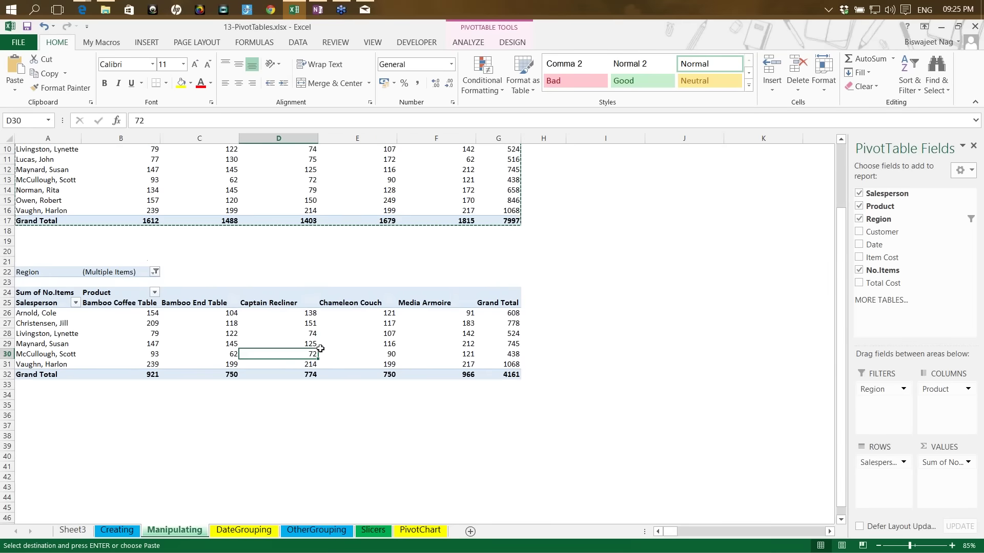
{"action": "scroll", "coordinate": [318, 346], "scroll_direction": "up", "scroll_amount": 3}
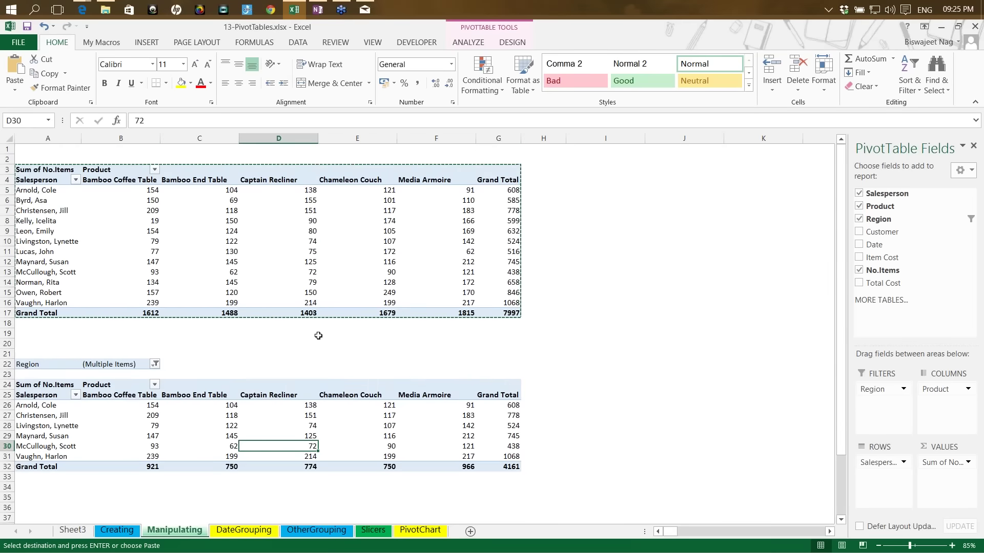
Replace Product with Customer as the column field of the copied PivotTable and inspect a value and a row's grand total.
{"action": "mouse_move", "coordinate": [358, 315]}
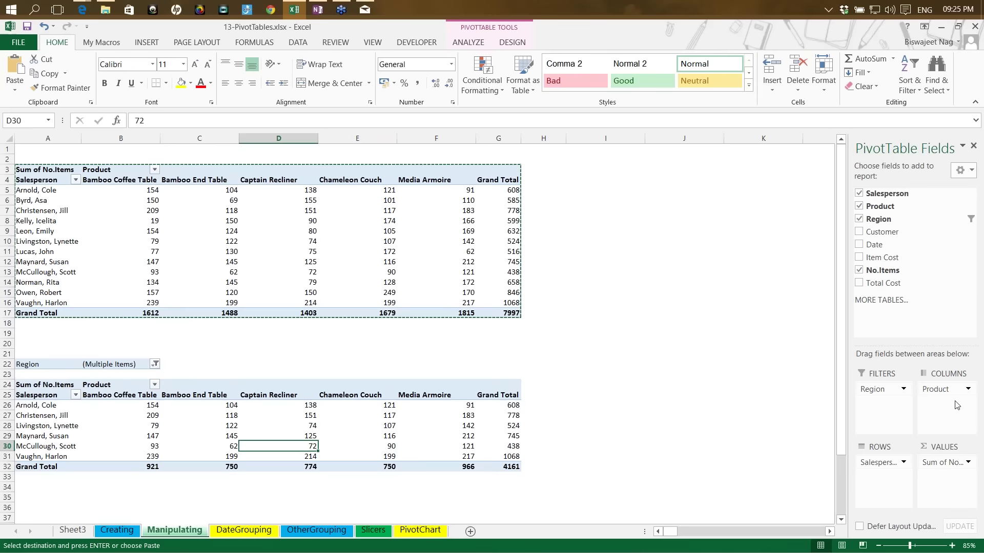
{"action": "left_click_drag", "start_coordinate": [946, 390], "coordinate": [896, 284]}
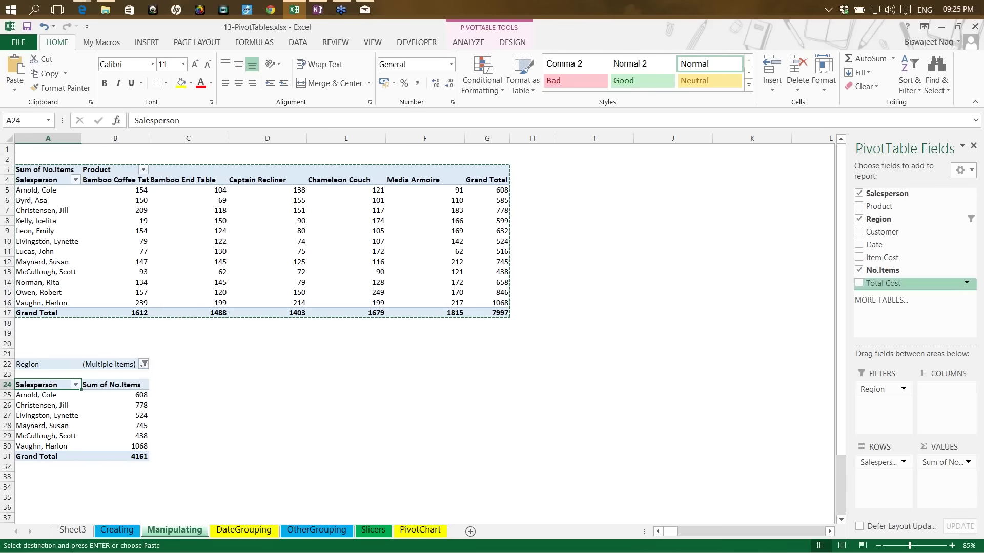
{"action": "left_click_drag", "start_coordinate": [882, 232], "coordinate": [944, 410]}
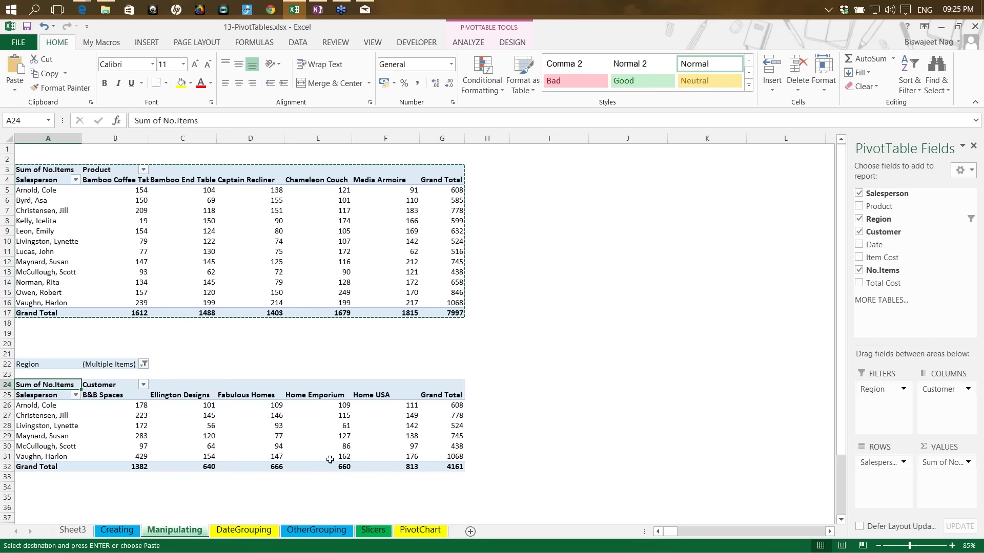
{"action": "left_click", "coordinate": [240, 423]}
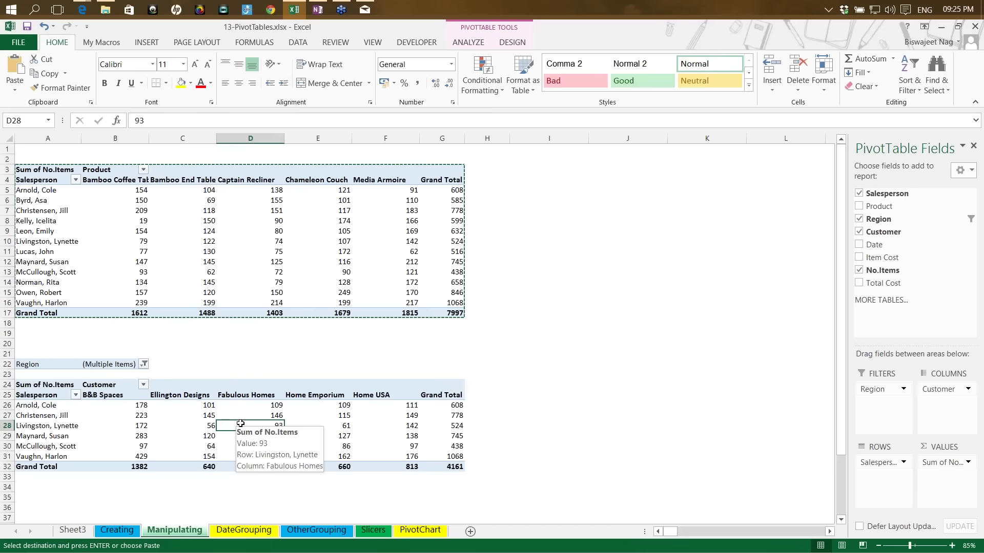
{"action": "left_click", "coordinate": [432, 444]}
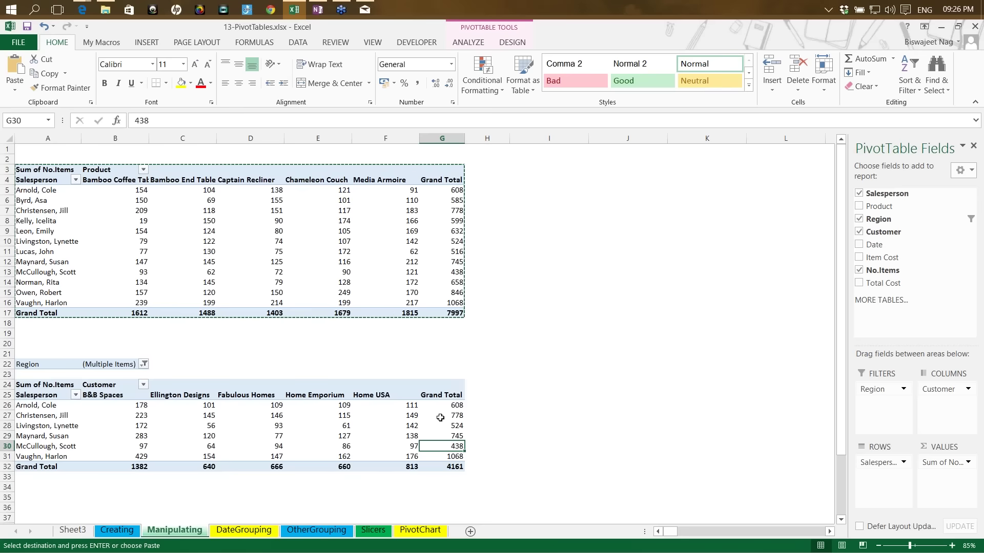
{"action": "mouse_move", "coordinate": [440, 417]}
Check the source range of the copied PivotTable in the Change PivotTable Data Source settings without changing it.
{"action": "left_click", "coordinate": [476, 43]}
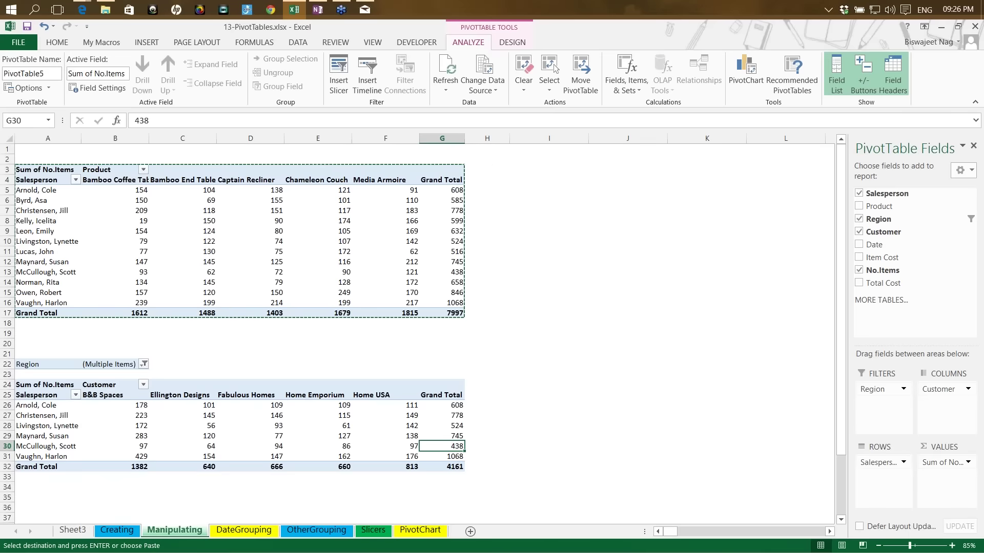
{"action": "left_click", "coordinate": [480, 70]}
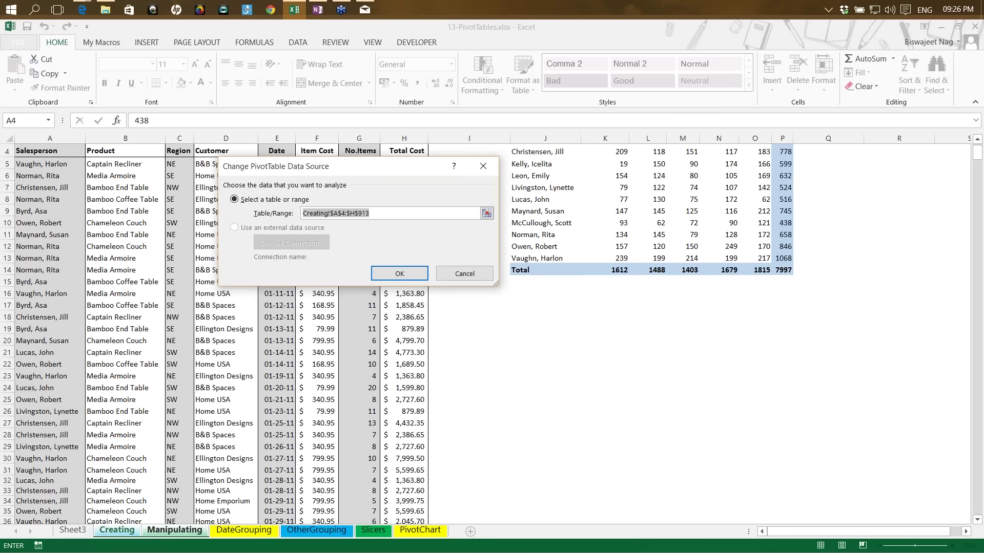
{"action": "left_click", "coordinate": [464, 274]}
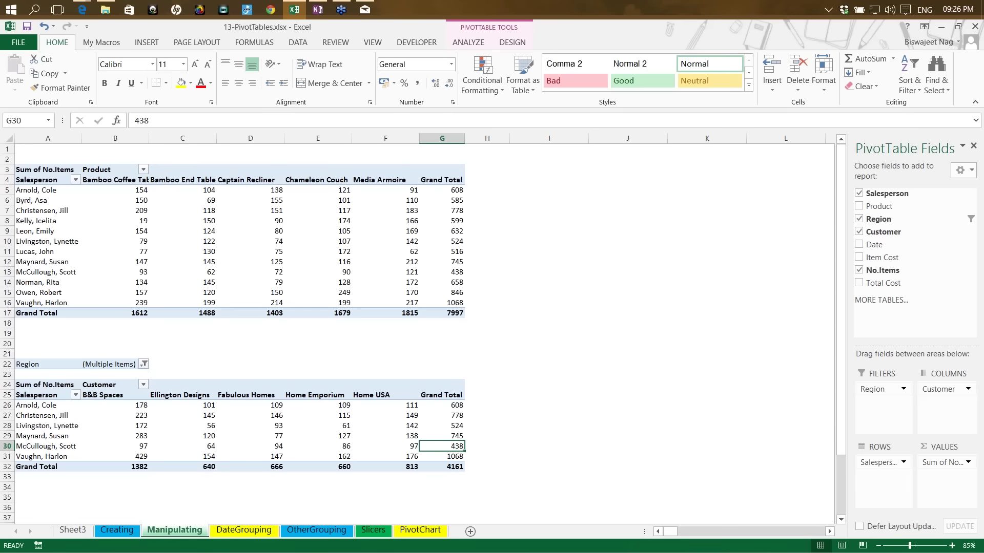
Try to delete worksheet column D, which runs through both PivotTables.
{"action": "left_click", "coordinate": [250, 138]}
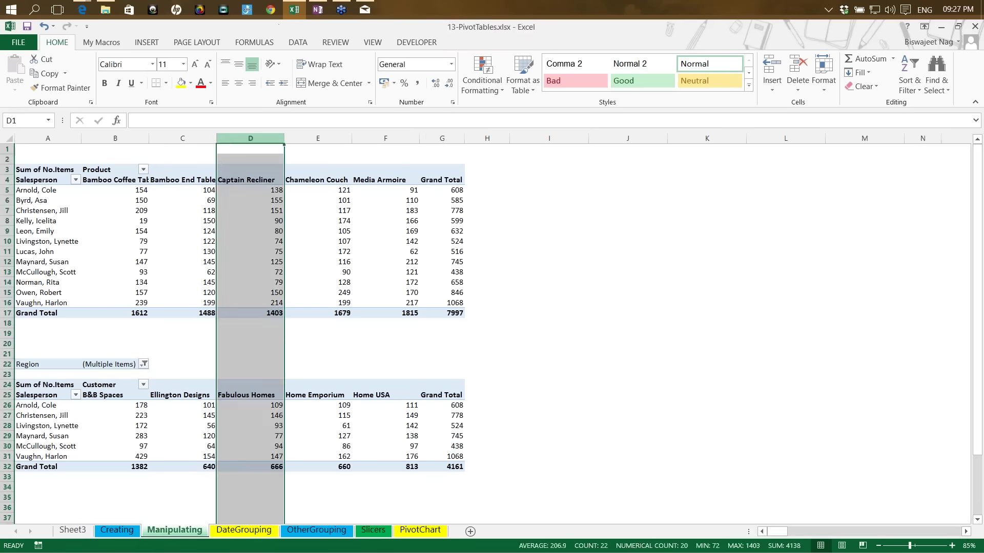
{"action": "right_click", "coordinate": [241, 139]}
{"action": "left_click", "coordinate": [267, 243]}
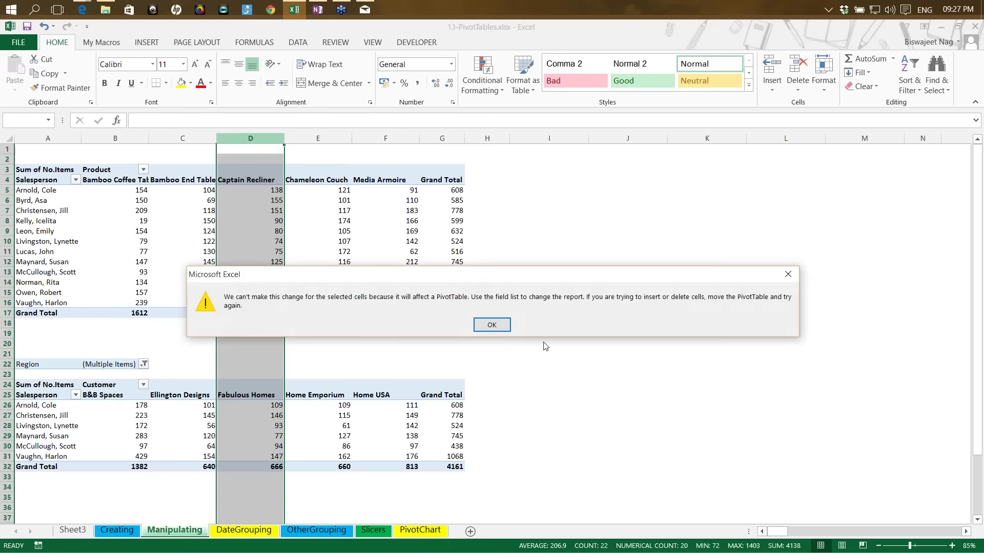
{"action": "left_click", "coordinate": [489, 326]}
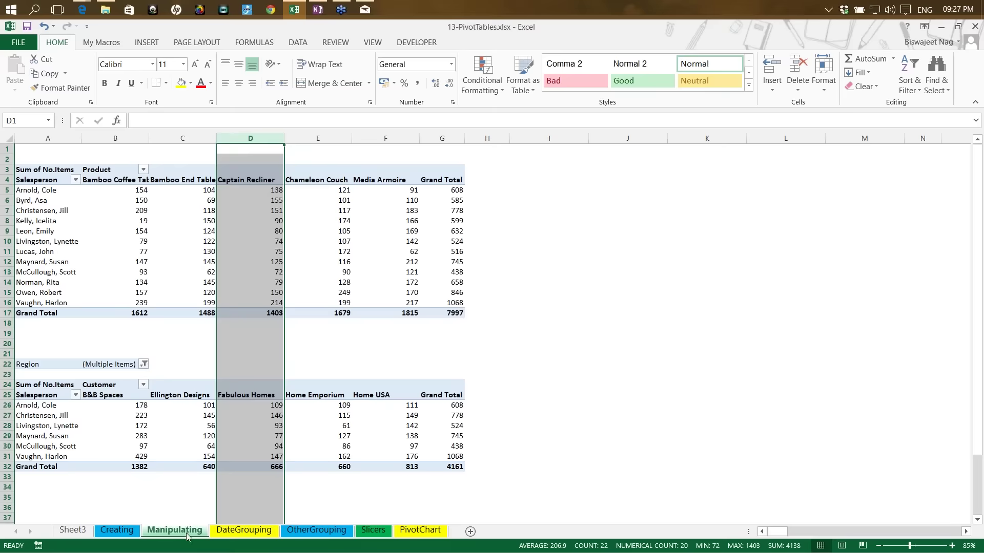
Insert an empty column before the Date column of the furniture sales list on the Creating sheet.
{"action": "left_click", "coordinate": [116, 530]}
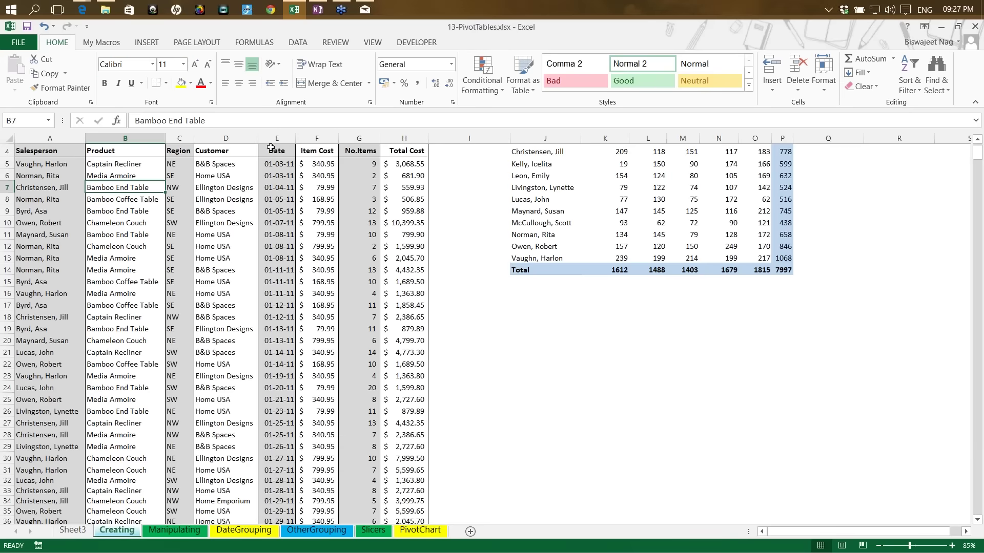
{"action": "left_click", "coordinate": [270, 136]}
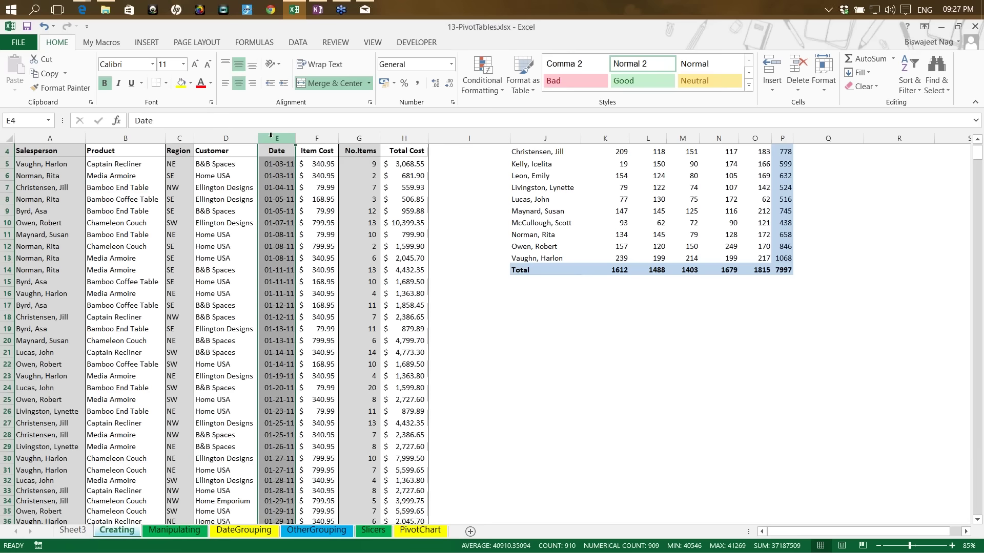
{"action": "key", "text": "Right"}
{"action": "key", "text": "Right"}
{"action": "key", "text": "Right"}
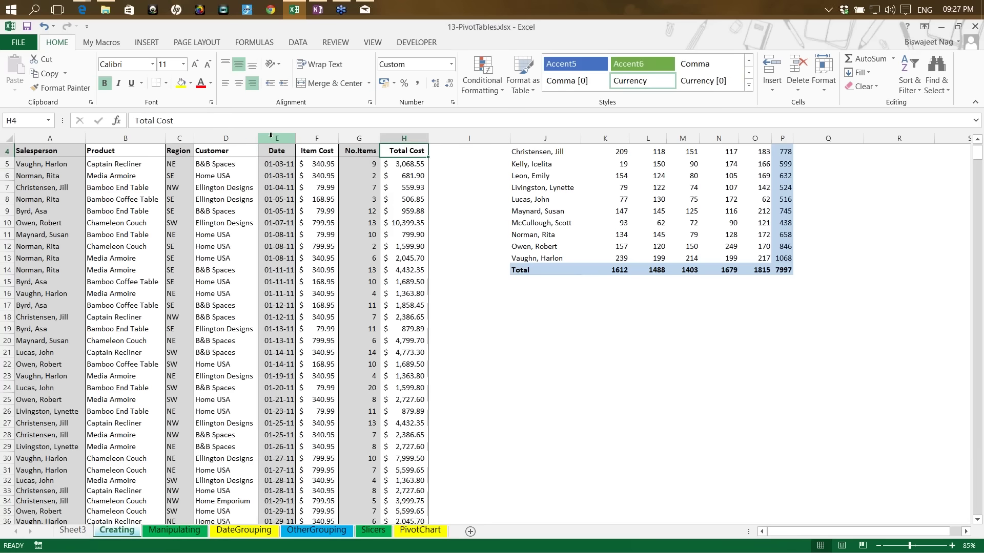
{"action": "left_click", "coordinate": [271, 134]}
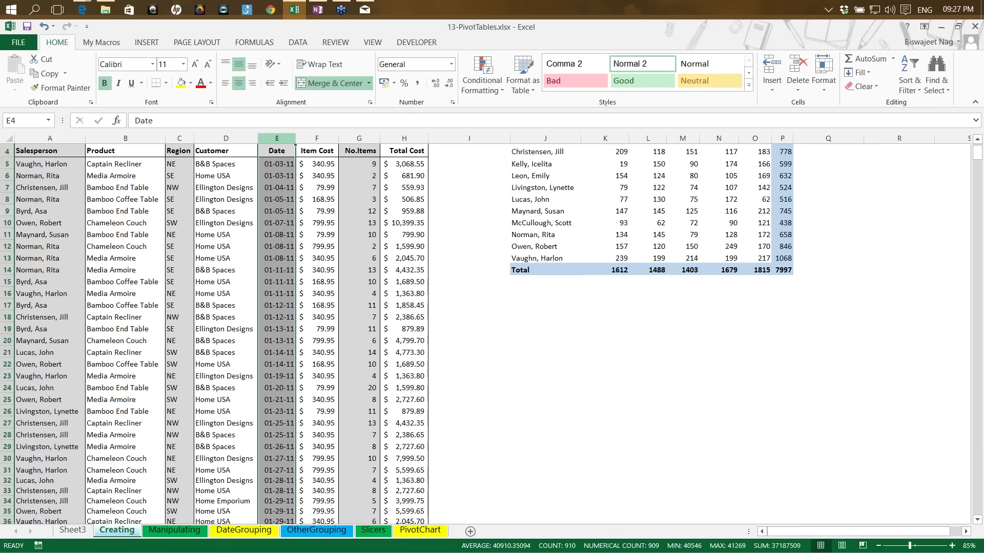
{"action": "right_click", "coordinate": [272, 137]}
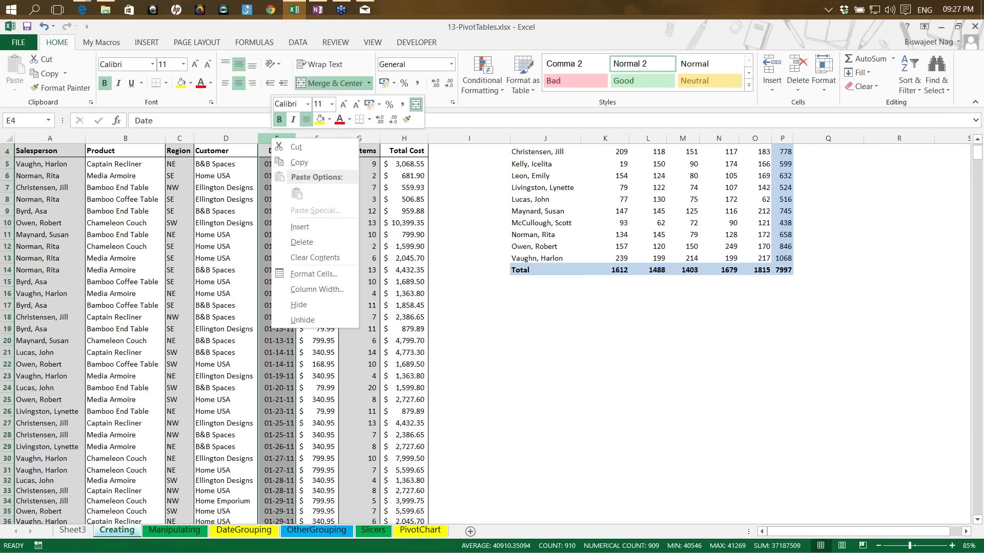
{"action": "left_click", "coordinate": [300, 231]}
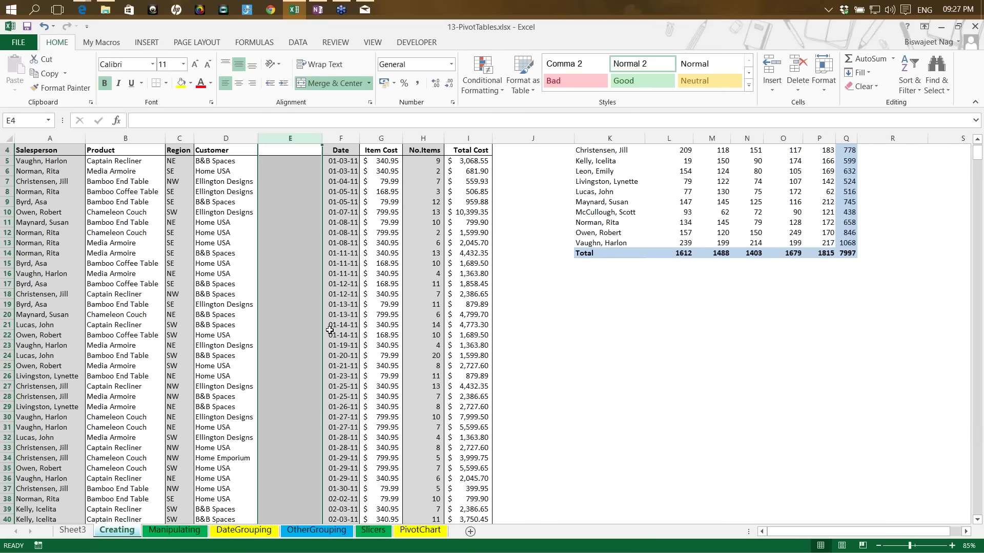
Head the empty column City and enter Delhi and Bangalore in its first two rows.
{"action": "scroll", "coordinate": [329, 330], "scroll_direction": "up", "scroll_amount": 1}
{"action": "left_click", "coordinate": [290, 201]}
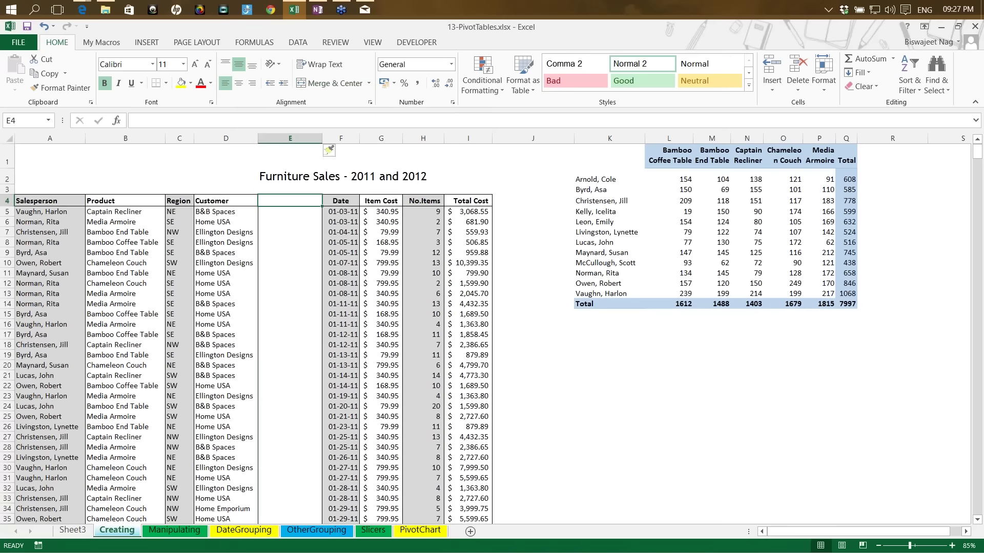
{"action": "type", "text": "Citi"}
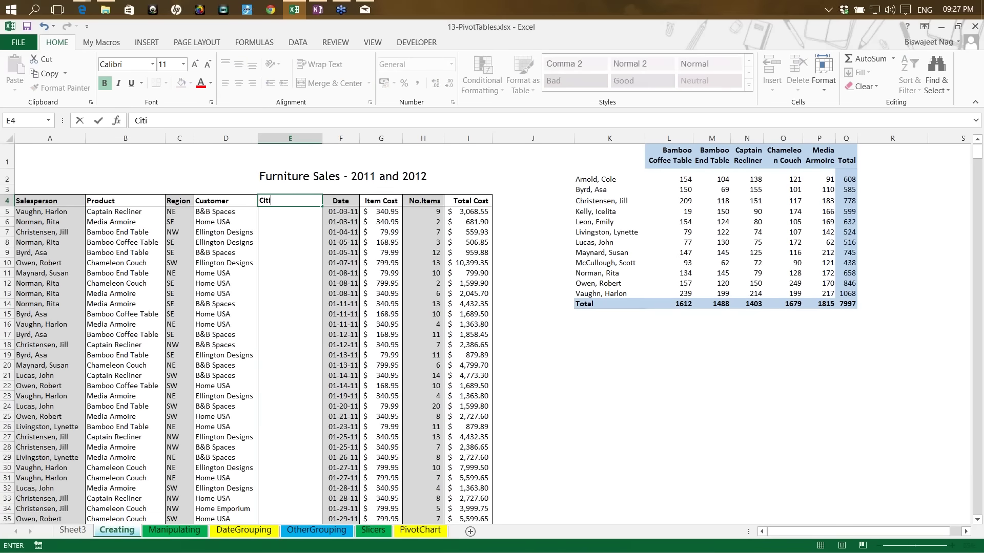
{"action": "key", "text": "BackSpace"}
{"action": "type", "text": "y"}
{"action": "key", "text": "Return"}
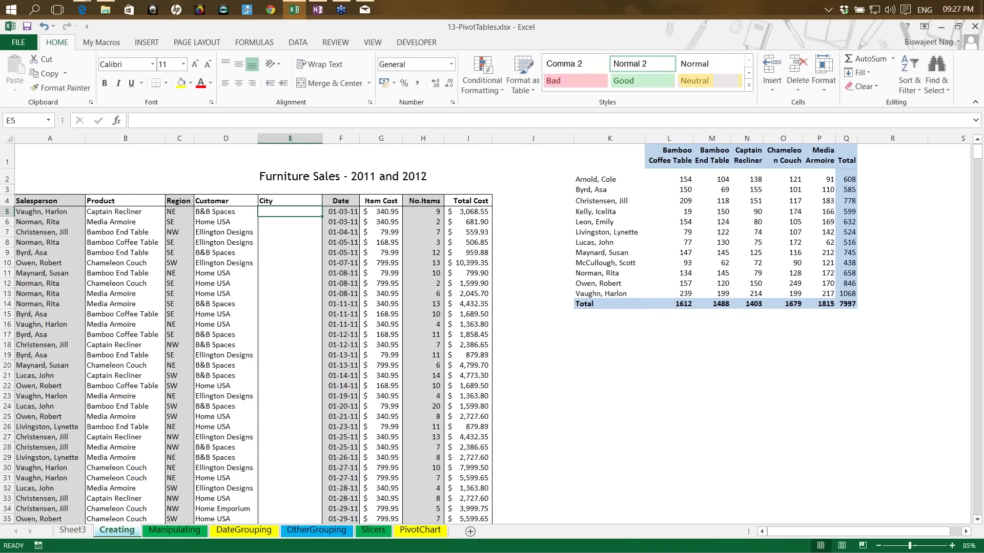
{"action": "type", "text": "Delhi"}
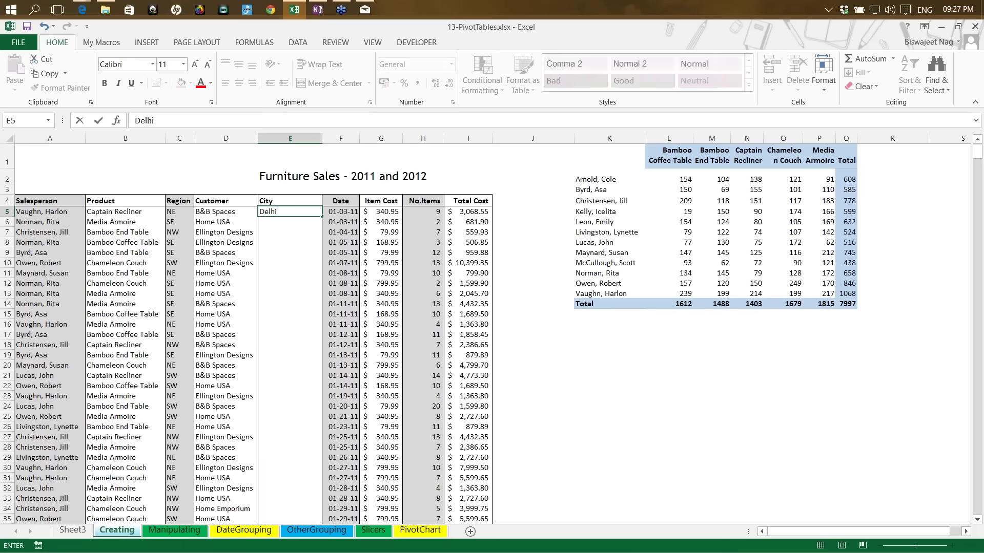
{"action": "key", "text": "Return"}
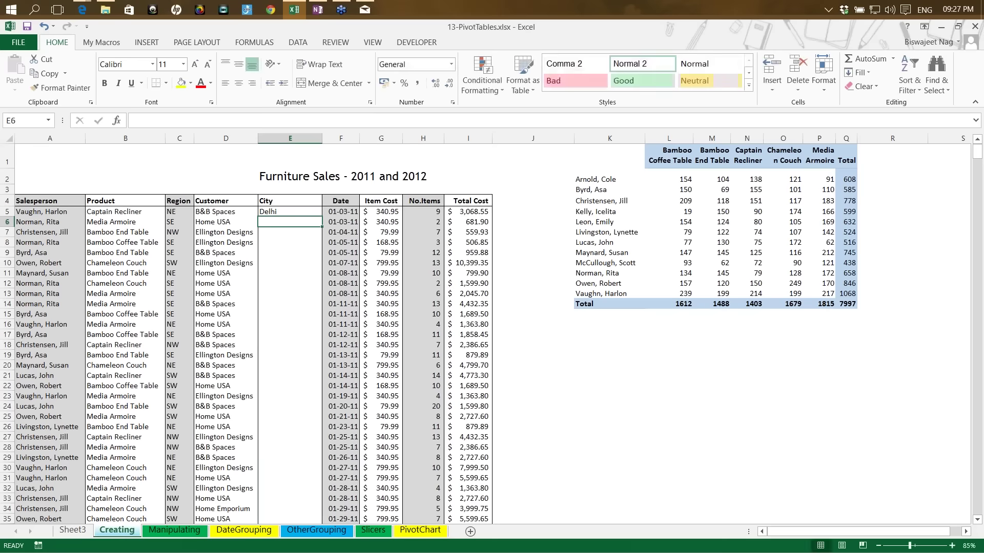
{"action": "type", "text": "Bangalore"}
{"action": "key", "text": "Return"}
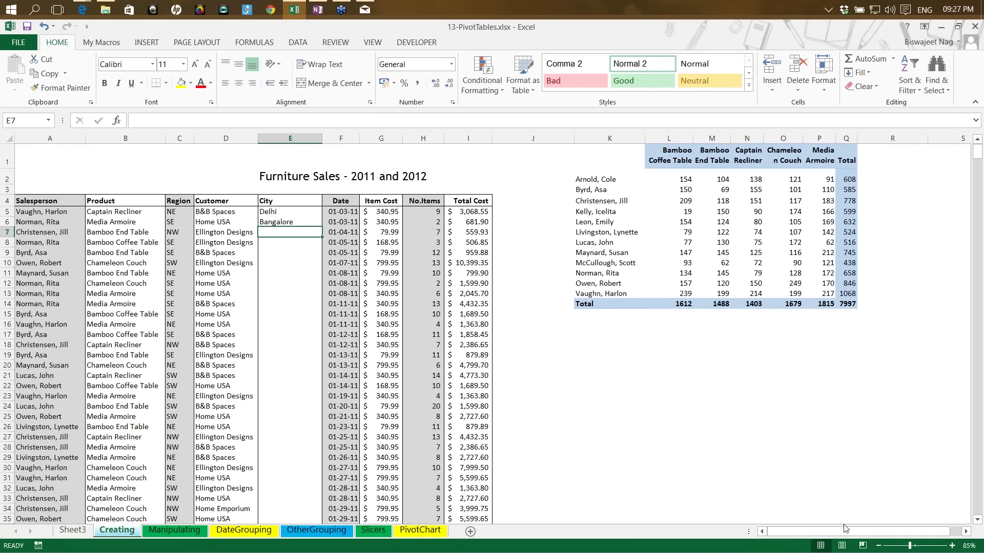
Refresh the copied PivotTable on the Manipulating sheet so its field list picks up the City column.
{"action": "left_click", "coordinate": [176, 532]}
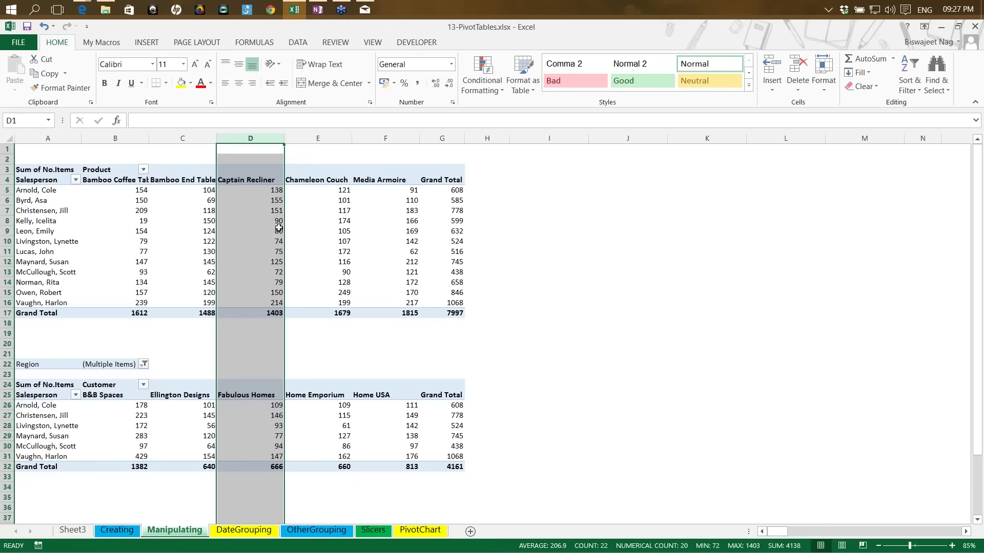
{"action": "left_click", "coordinate": [290, 426]}
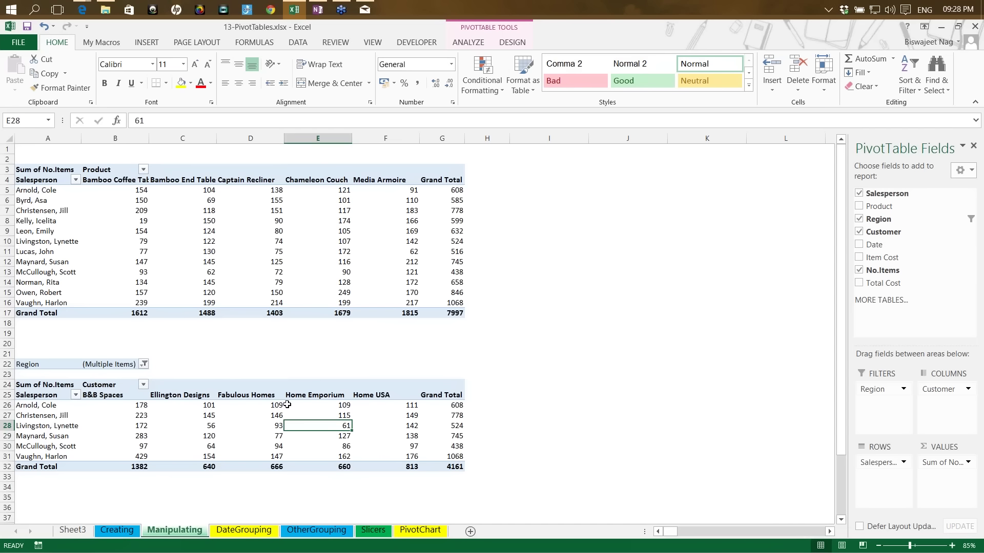
{"action": "mouse_move", "coordinate": [275, 433]}
{"action": "key", "text": "alt+F5"}
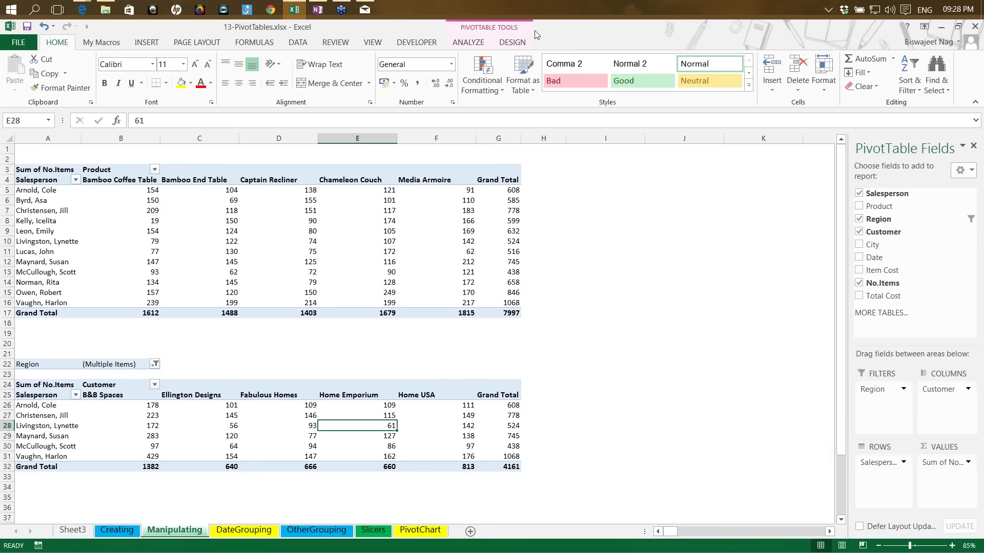
Undo the PivotTable refresh, the City entries and the inserted column, and return to the Manipulating sheet.
{"action": "key", "text": "ctrl+z"}
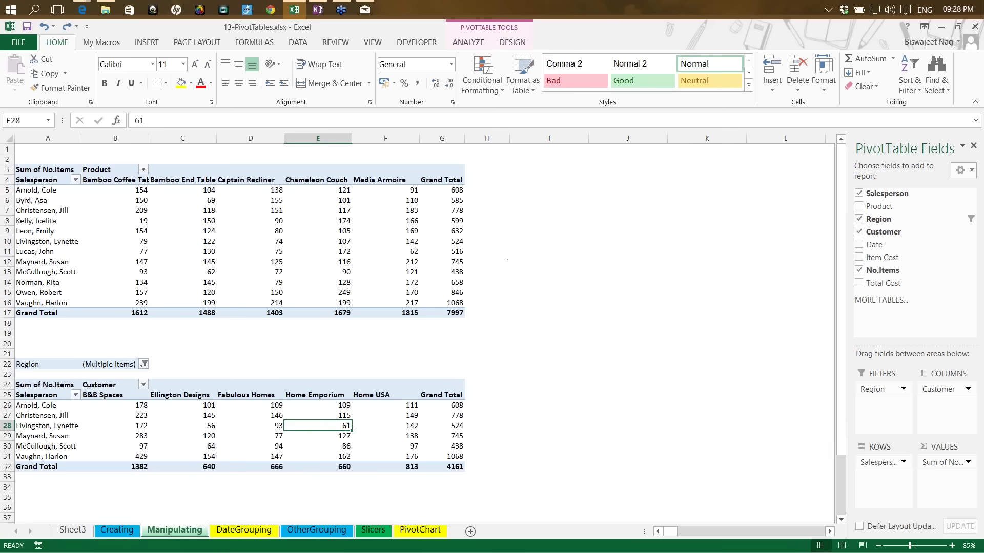
{"action": "key", "text": "ctrl+z"}
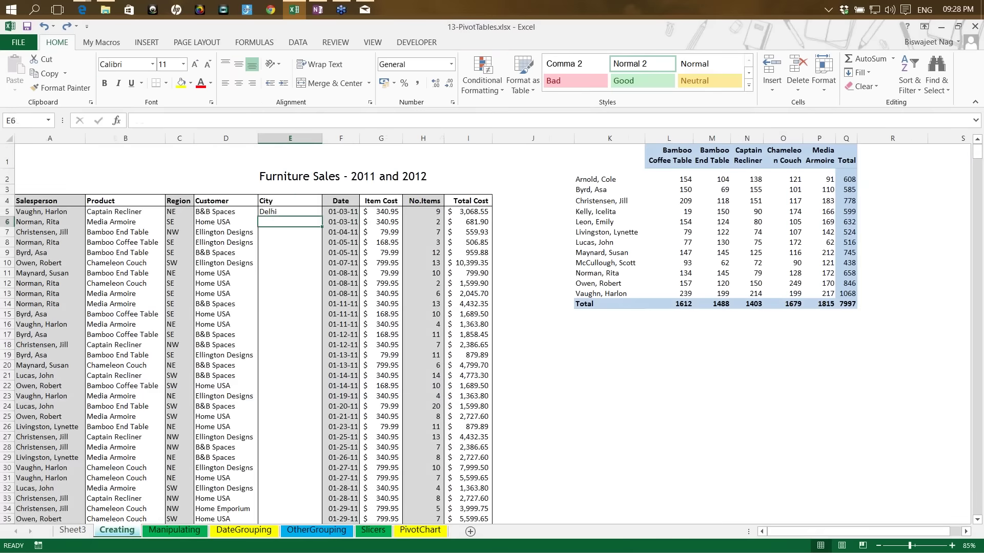
{"action": "key", "text": "ctrl+z"}
{"action": "key", "text": "ctrl+z"}
{"action": "key", "text": "ctrl+z"}
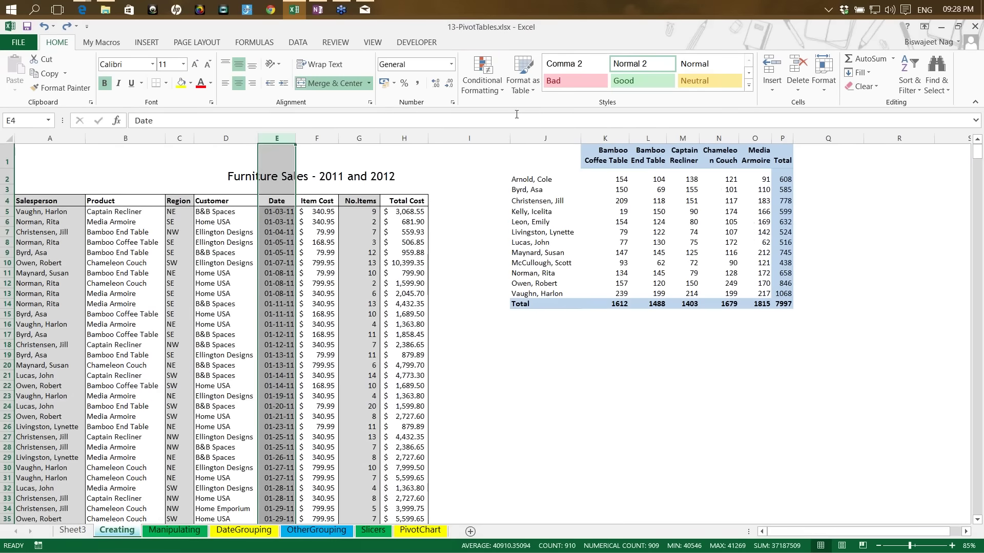
{"action": "left_click", "coordinate": [159, 530]}
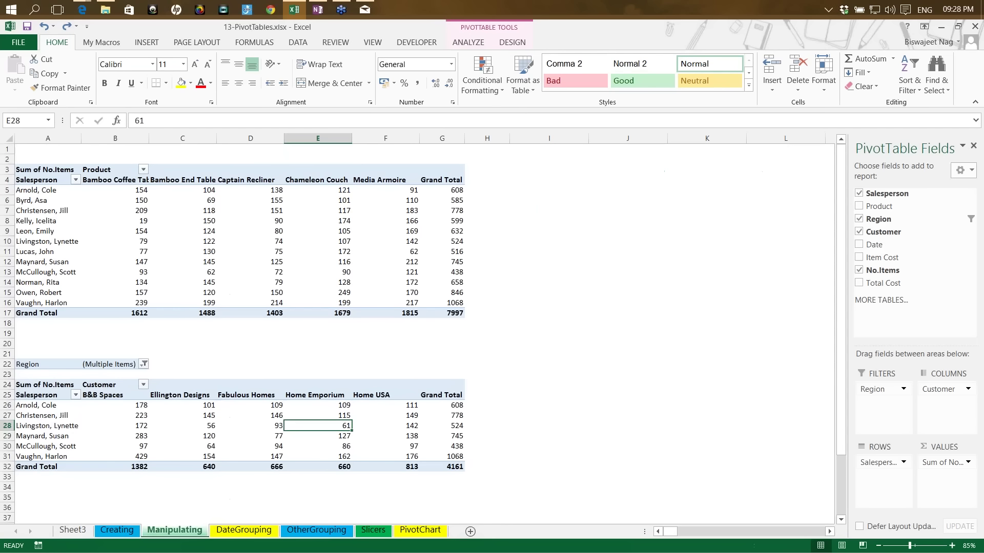
Select the last salesperson's grand total in the original PivotTable, and set the first sale's No.Items in G5 of the Creating sheet to 12.
{"action": "left_click", "coordinate": [453, 304]}
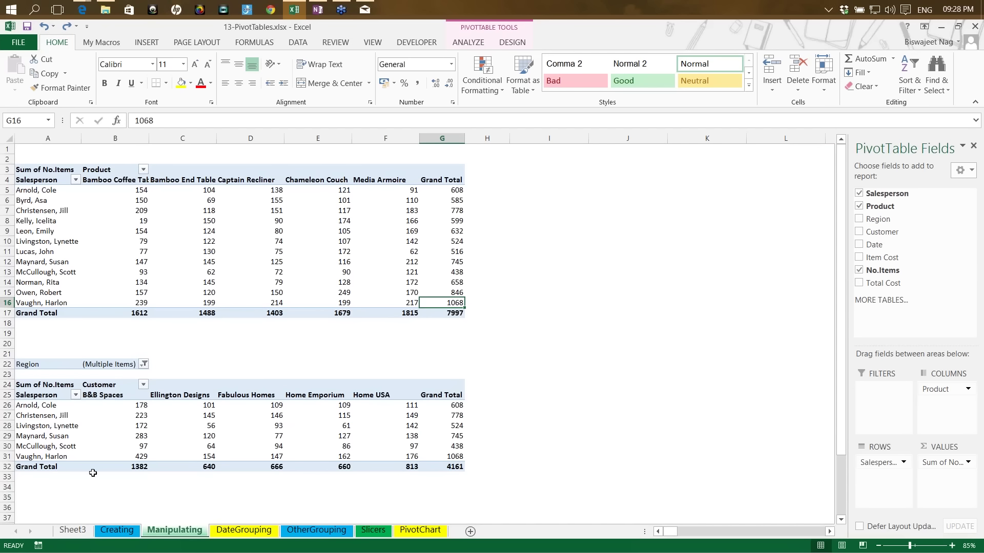
{"action": "left_click", "coordinate": [116, 530]}
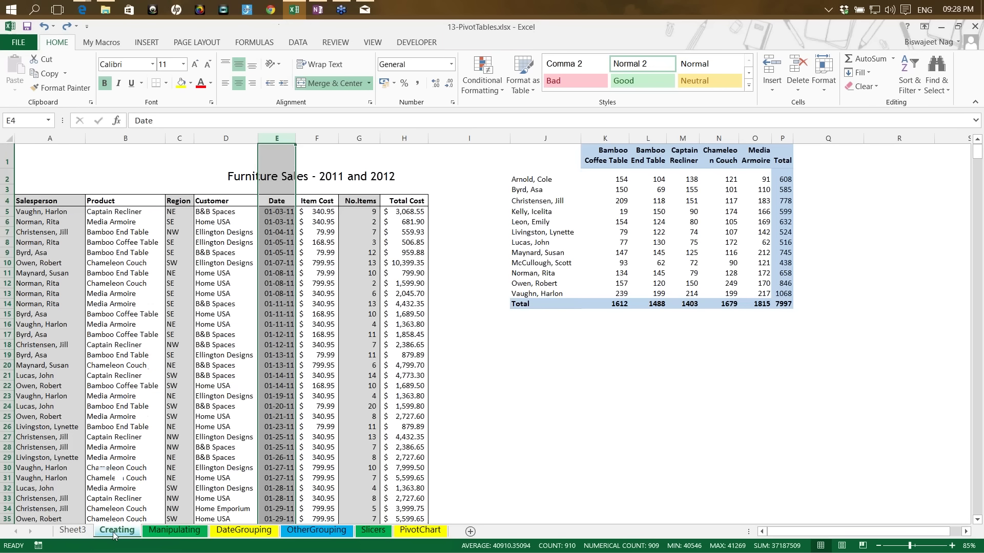
{"action": "left_click", "coordinate": [360, 206]}
{"action": "left_click", "coordinate": [30, 211]}
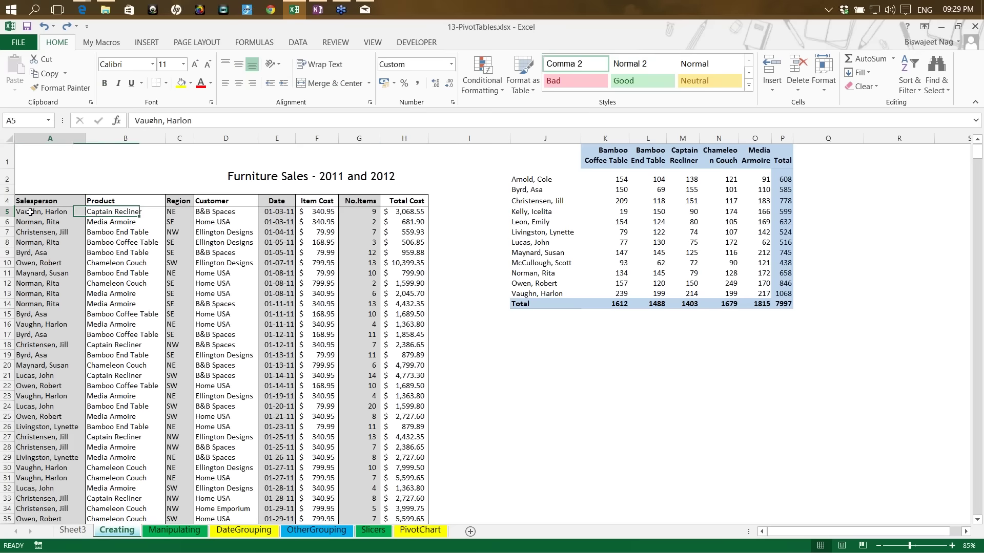
{"action": "left_click", "coordinate": [366, 214]}
{"action": "type", "text": "12"}
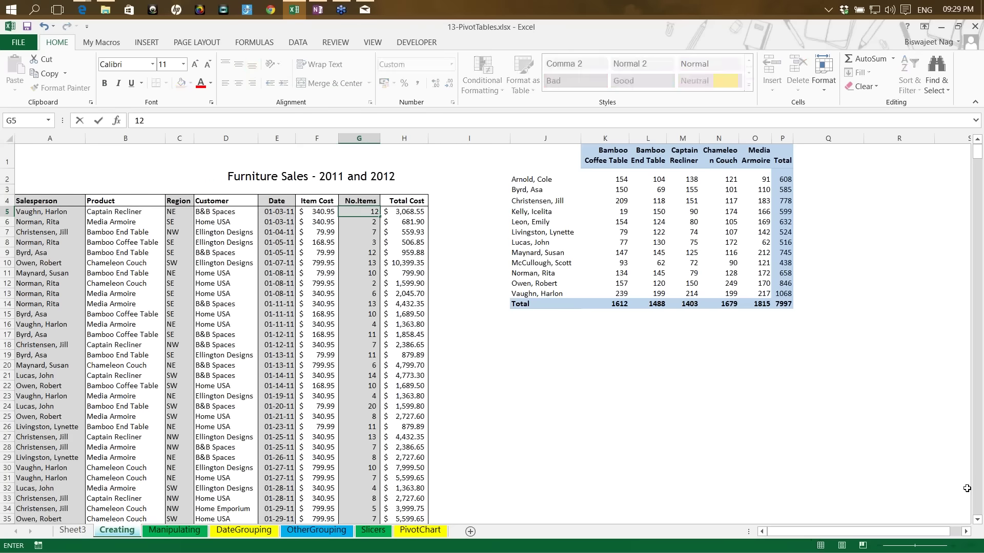
{"action": "key", "text": "Return"}
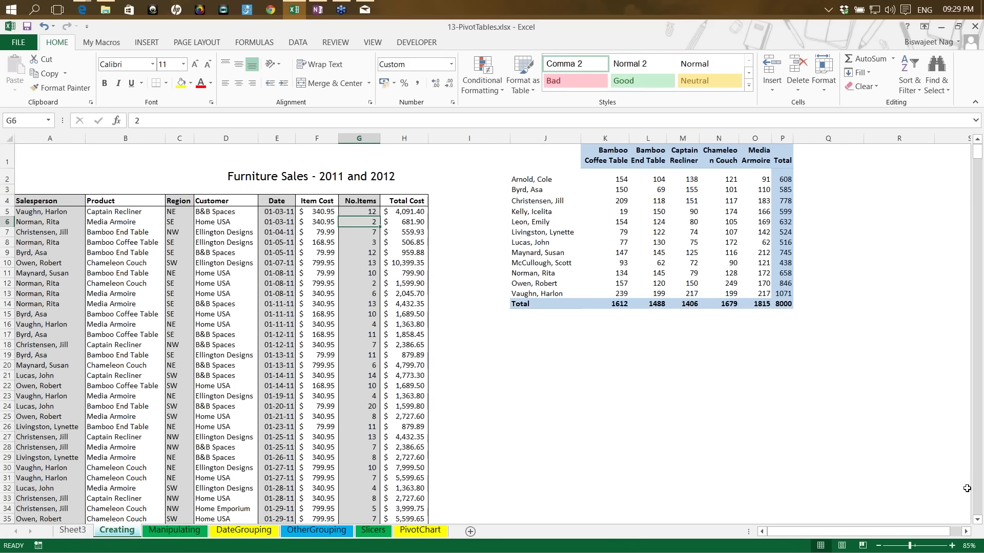
Refresh the PivotTables on the Manipulating sheet and check the overall grand total and the last salesperson's grand total.
{"action": "left_click", "coordinate": [193, 533]}
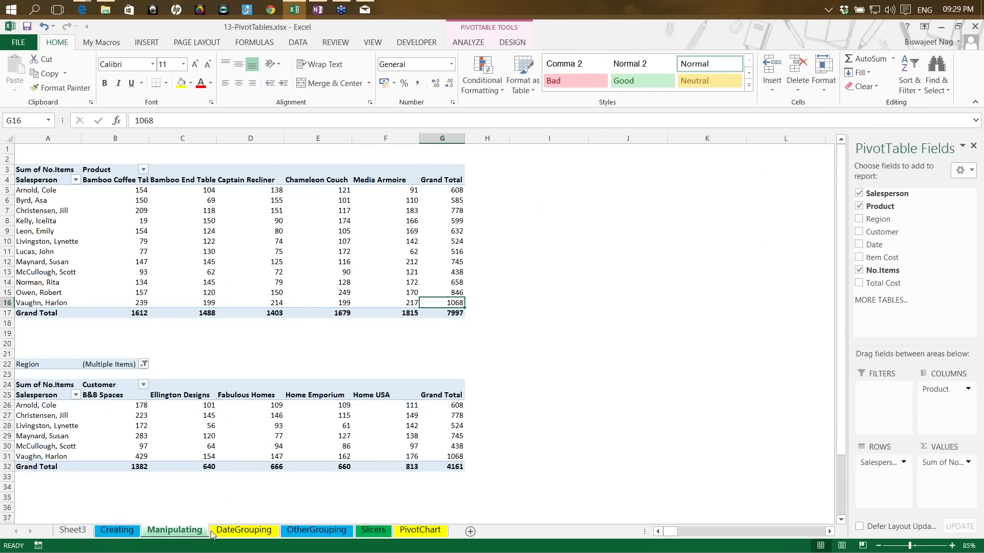
{"action": "left_click", "coordinate": [454, 312]}
{"action": "key", "text": "Up"}
{"action": "left_click", "coordinate": [456, 304]}
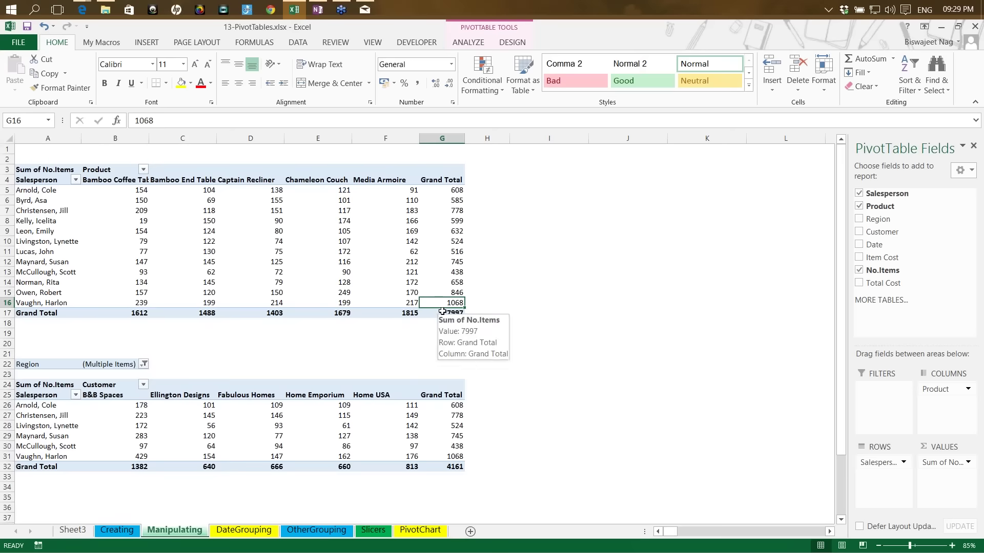
{"action": "left_click", "coordinate": [501, 236]}
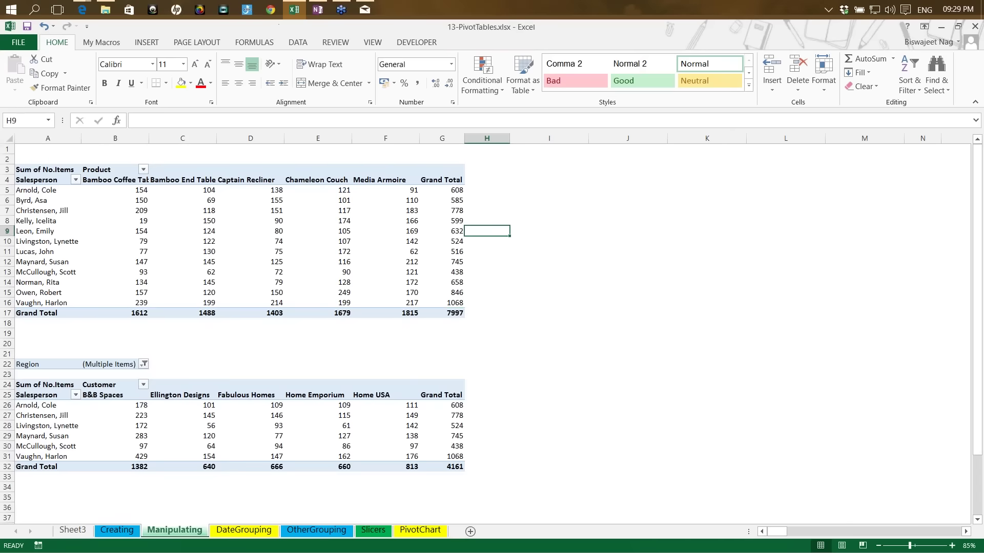
{"action": "left_click", "coordinate": [430, 294]}
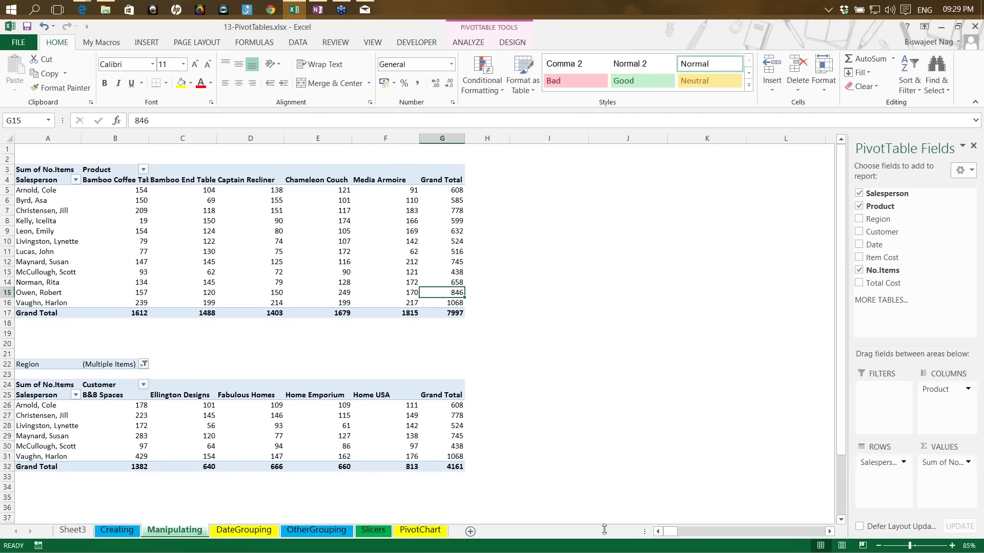
{"action": "key", "text": "alt+F5"}
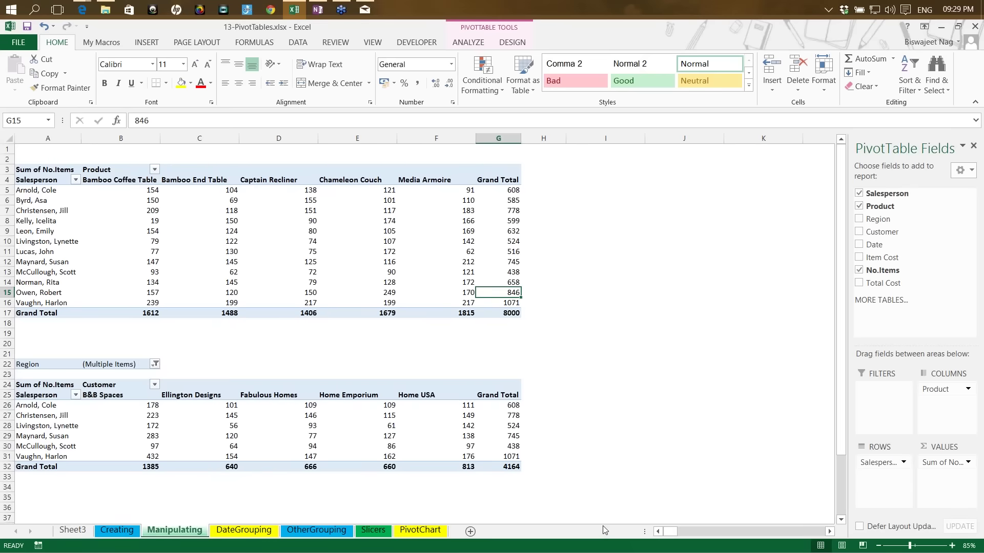
{"action": "left_click", "coordinate": [515, 313]}
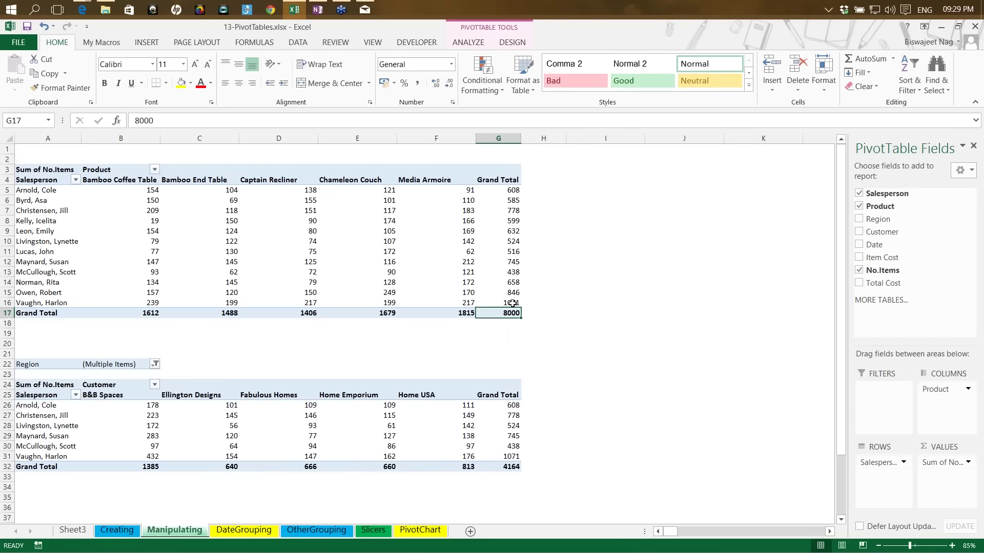
{"action": "left_click", "coordinate": [512, 304]}
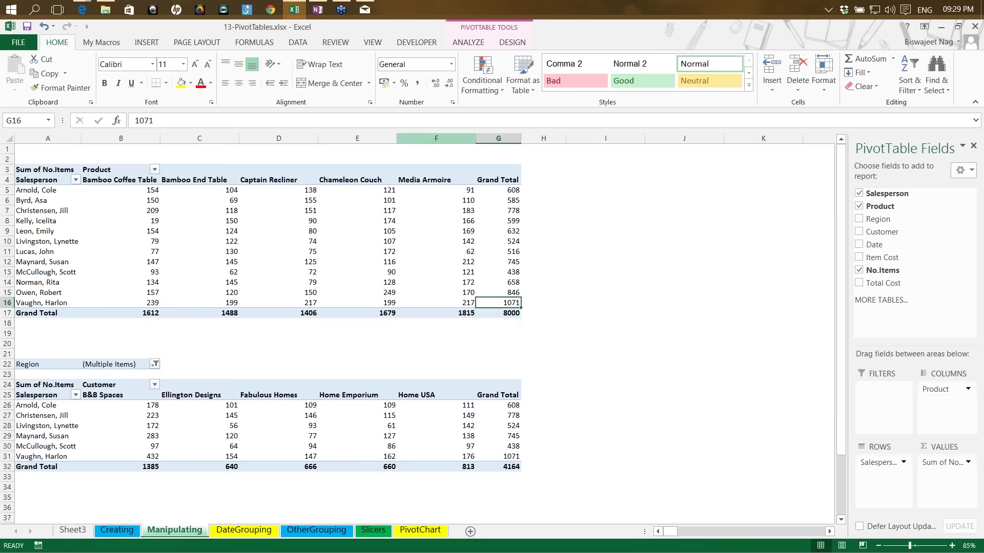
Review the refresh options for the upper PivotTable and run Refresh All for the workbook.
{"action": "left_click", "coordinate": [469, 43]}
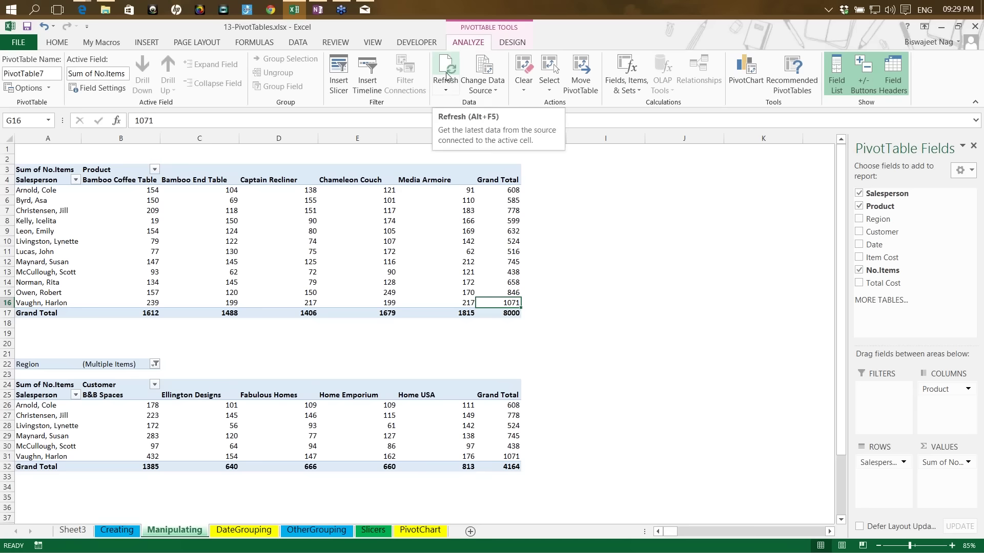
{"action": "left_click", "coordinate": [445, 91]}
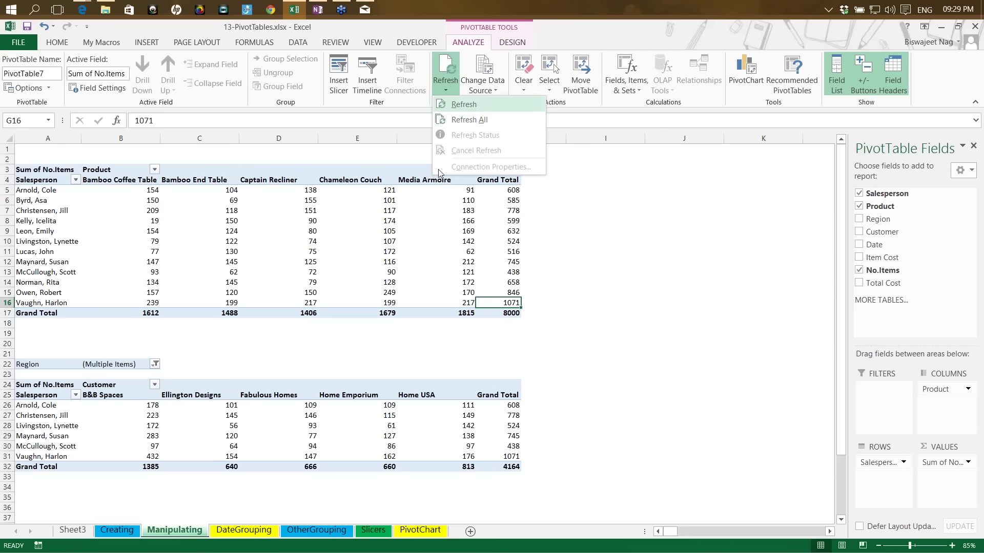
{"action": "left_click", "coordinate": [372, 266]}
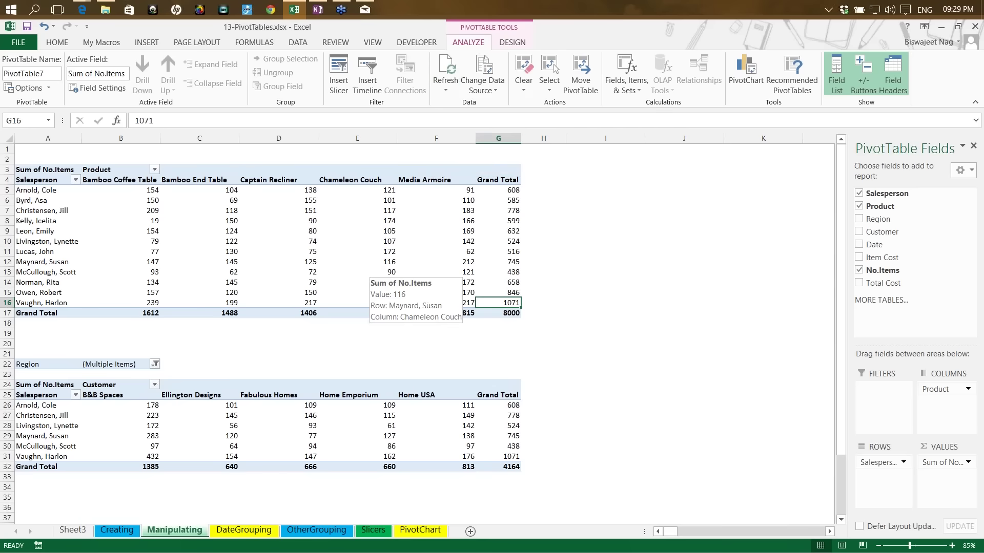
{"action": "left_click", "coordinate": [205, 209]}
{"action": "left_click", "coordinate": [445, 90]}
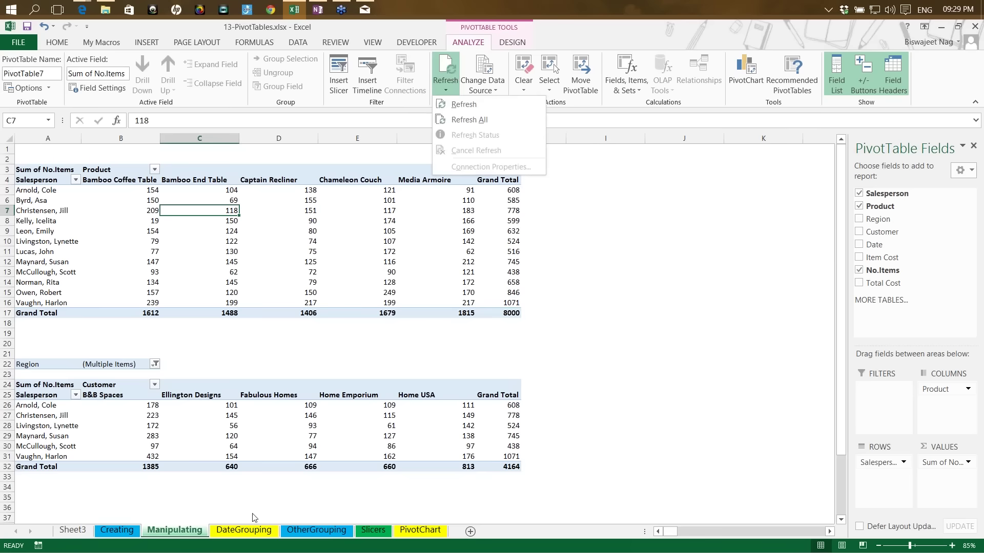
{"action": "left_click", "coordinate": [476, 119]}
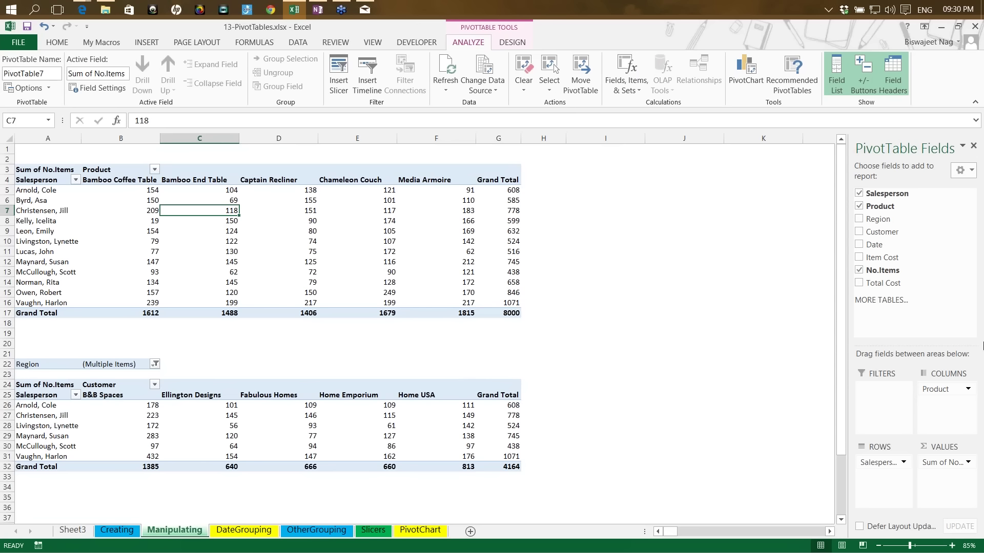
{"action": "left_click", "coordinate": [441, 75]}
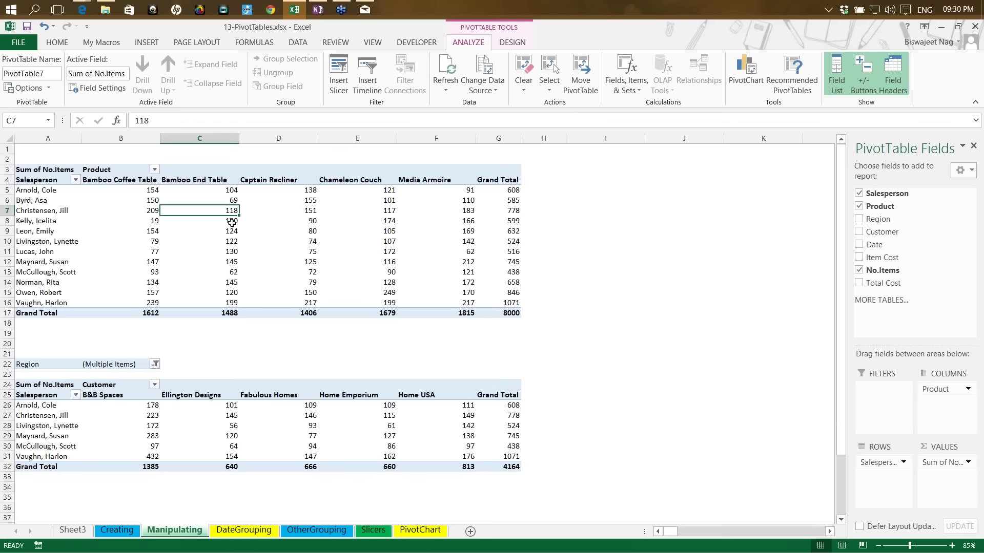
Copy the whole upper PivotTable, A3:G17, and paste it into a new workbook starting at A1.
{"action": "left_click_drag", "start_coordinate": [31, 170], "coordinate": [506, 312]}
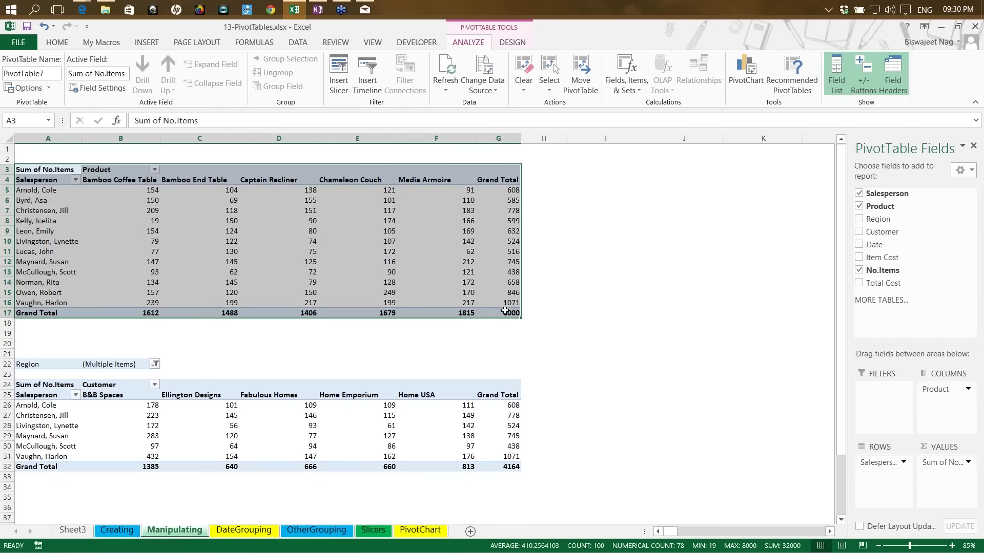
{"action": "key", "text": "ctrl+c"}
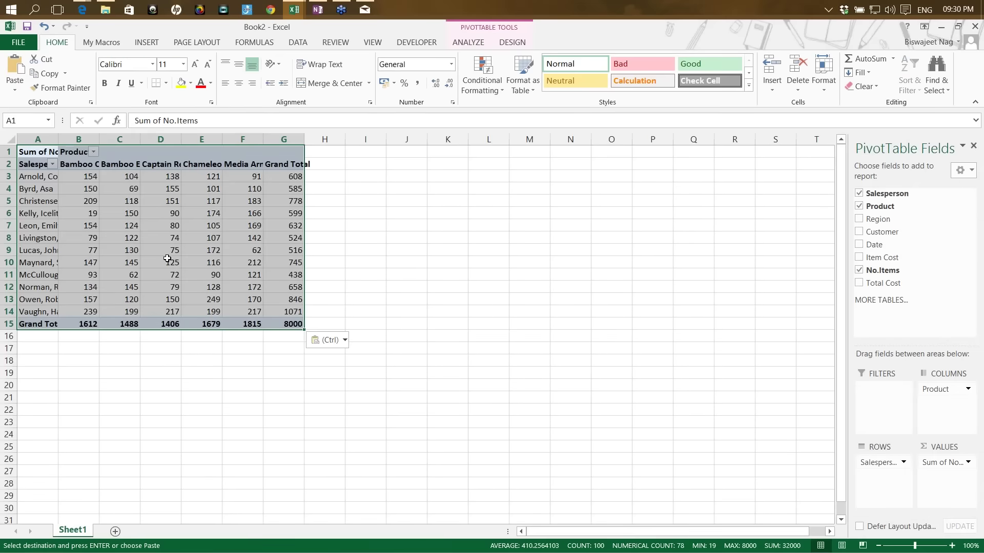
{"action": "mouse_move", "coordinate": [169, 259]}
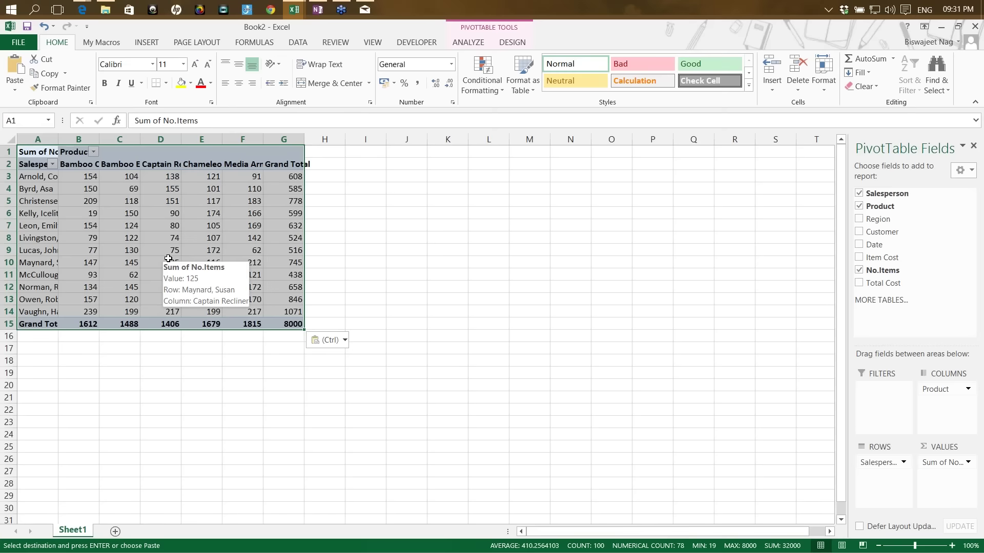
Inspect the source range of the pasted PivotTable in Change PivotTable Data Source, and cancel without changing it.
{"action": "left_click", "coordinate": [470, 41]}
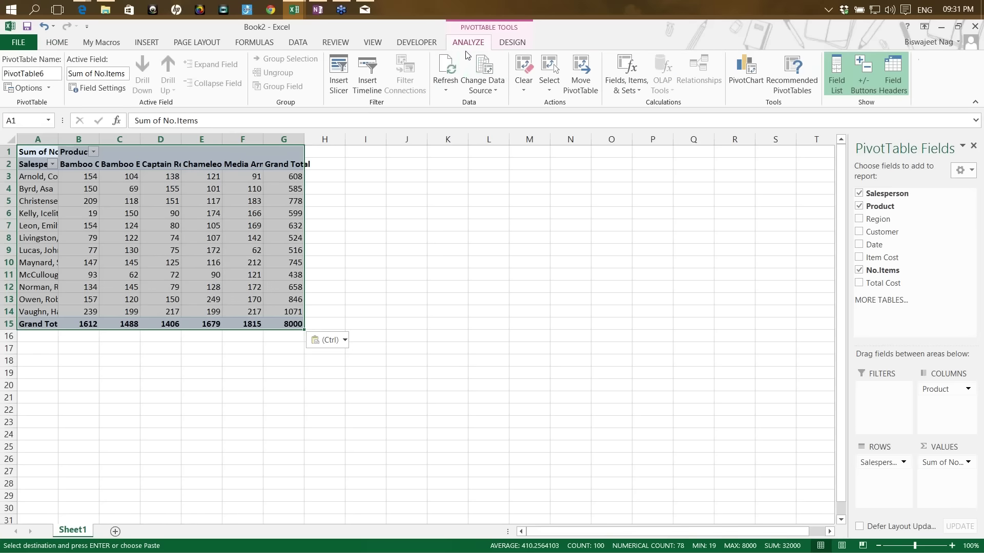
{"action": "left_click", "coordinate": [488, 69]}
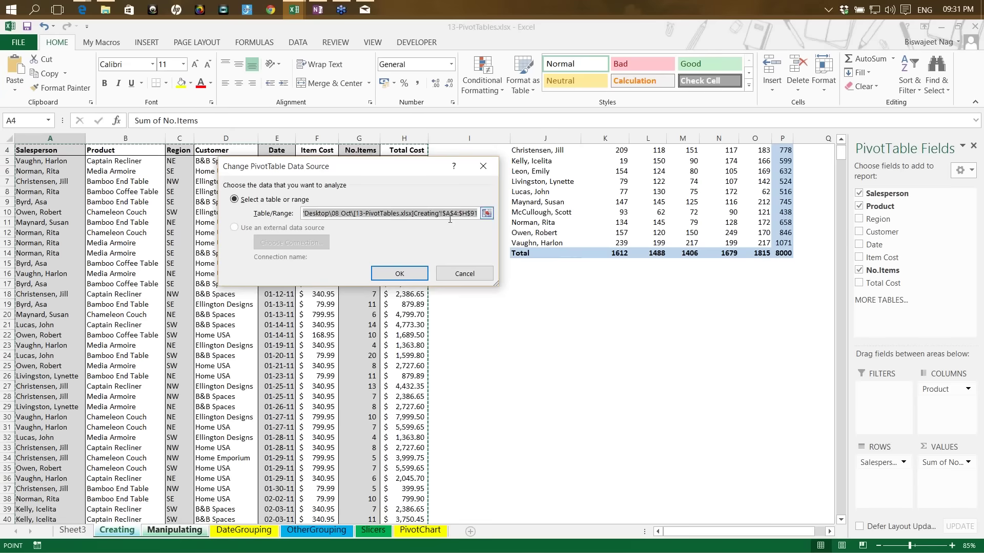
{"action": "left_click", "coordinate": [486, 213]}
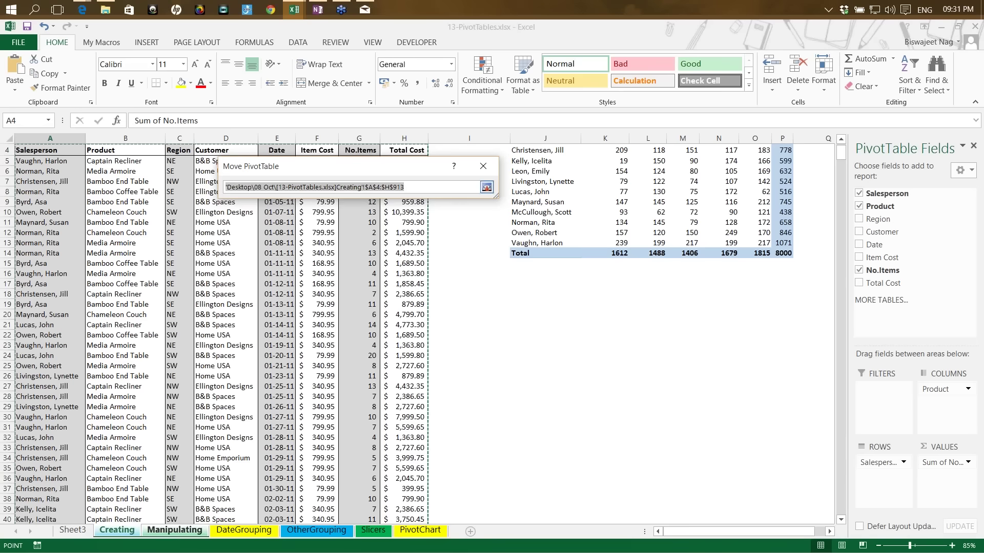
{"action": "left_click", "coordinate": [482, 189]}
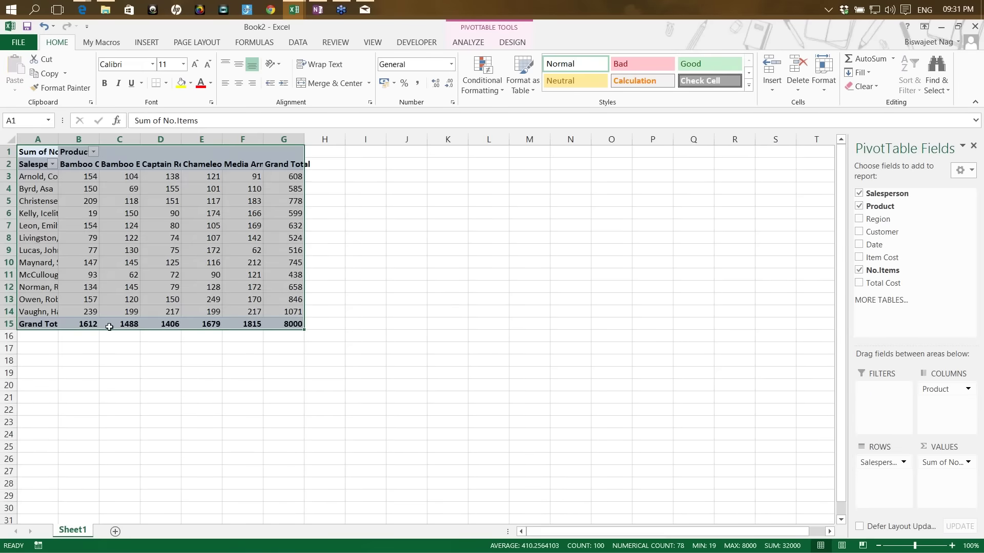
Fit column A to its contents, and extract the records behind the PivotTable's overall grand total to a new sheet and look through them.
{"action": "left_click", "coordinate": [87, 227]}
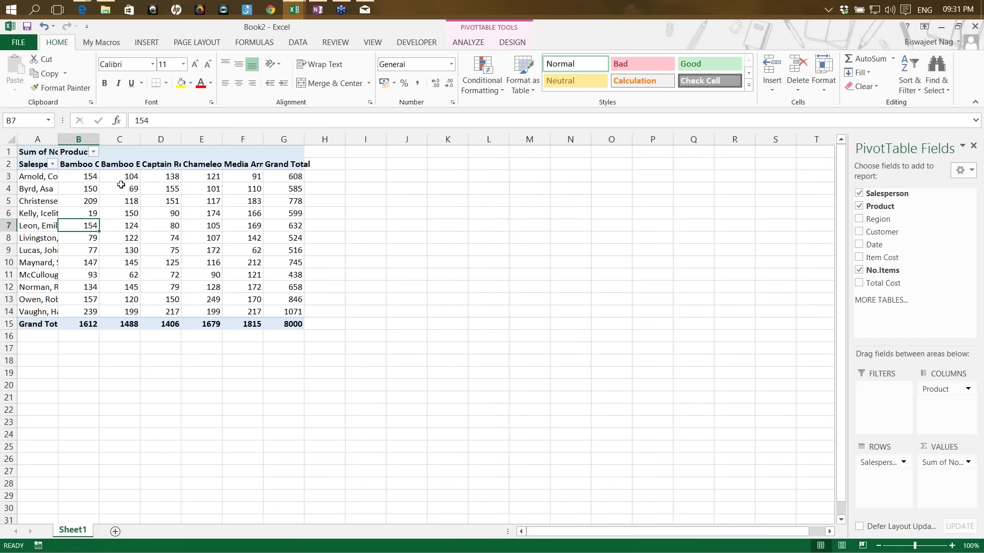
{"action": "double_click", "coordinate": [54, 136]}
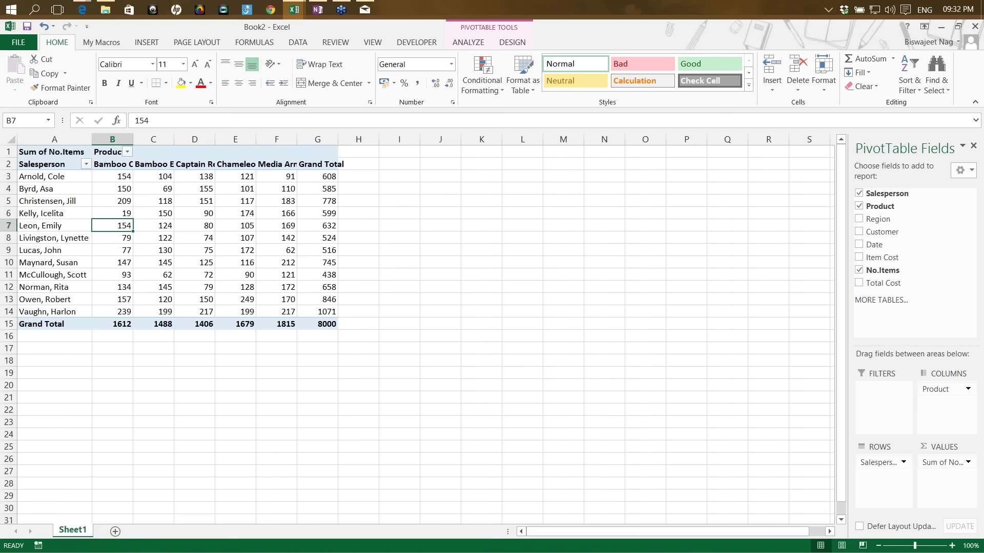
{"action": "mouse_move", "coordinate": [293, 10]}
{"action": "double_click", "coordinate": [326, 325]}
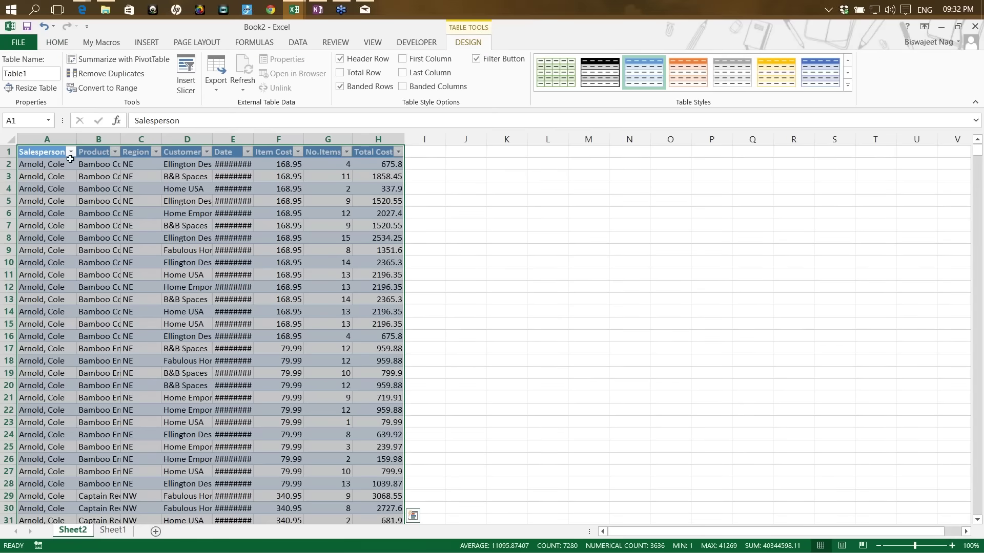
{"action": "left_click", "coordinate": [233, 324]}
{"action": "scroll", "coordinate": [311, 399], "scroll_direction": "down", "scroll_amount": 9}
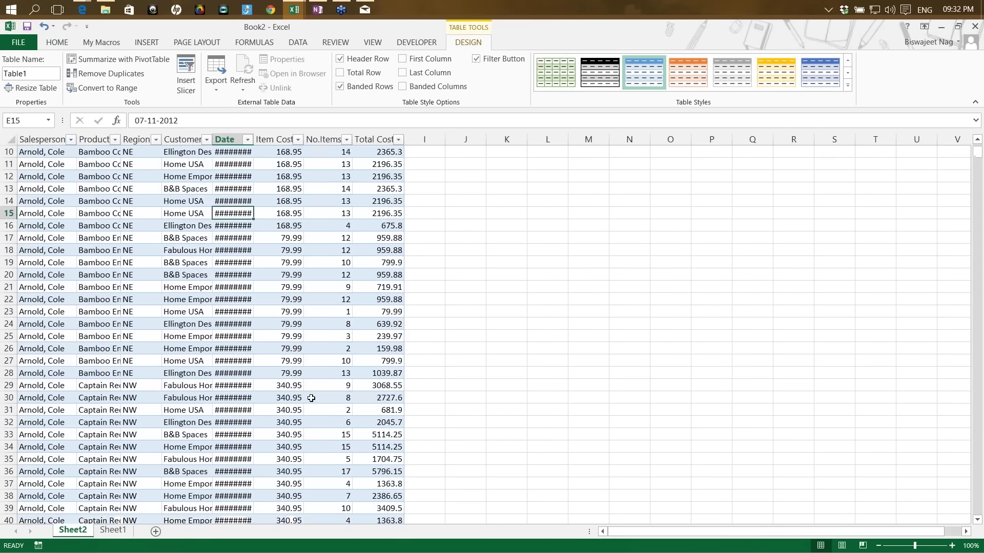
{"action": "scroll", "coordinate": [311, 398], "scroll_direction": "down", "scroll_amount": 20}
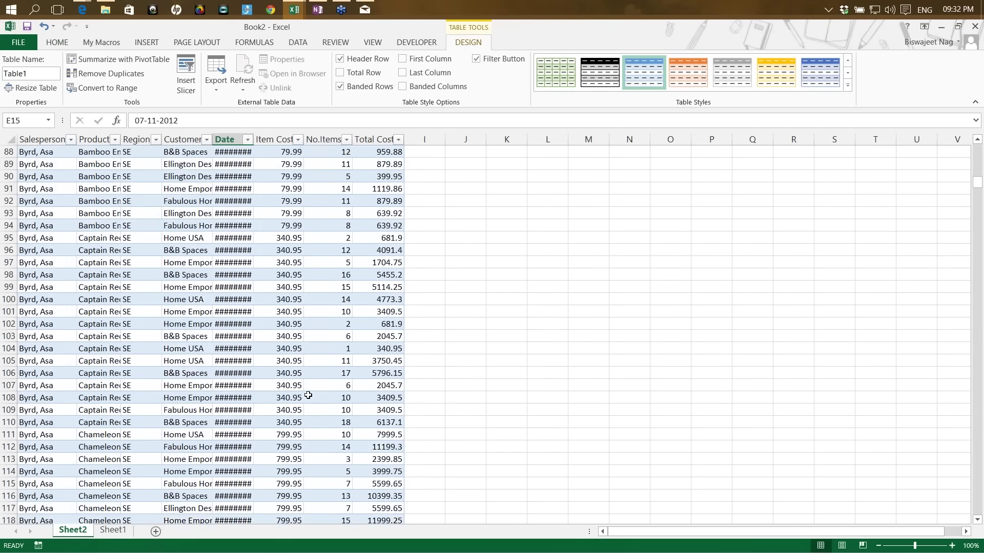
{"action": "scroll", "coordinate": [308, 395], "scroll_direction": "up", "scroll_amount": 18}
{"action": "scroll", "coordinate": [308, 391], "scroll_direction": "up", "scroll_amount": 11}
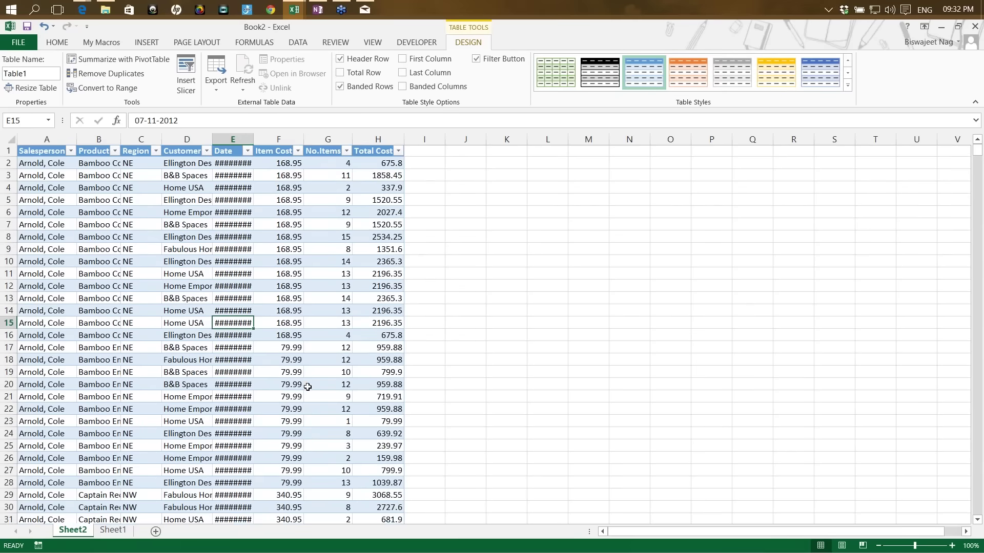
Return to the pasted PivotTable on Sheet1 and close the new workbook without saving.
{"action": "left_click", "coordinate": [113, 531]}
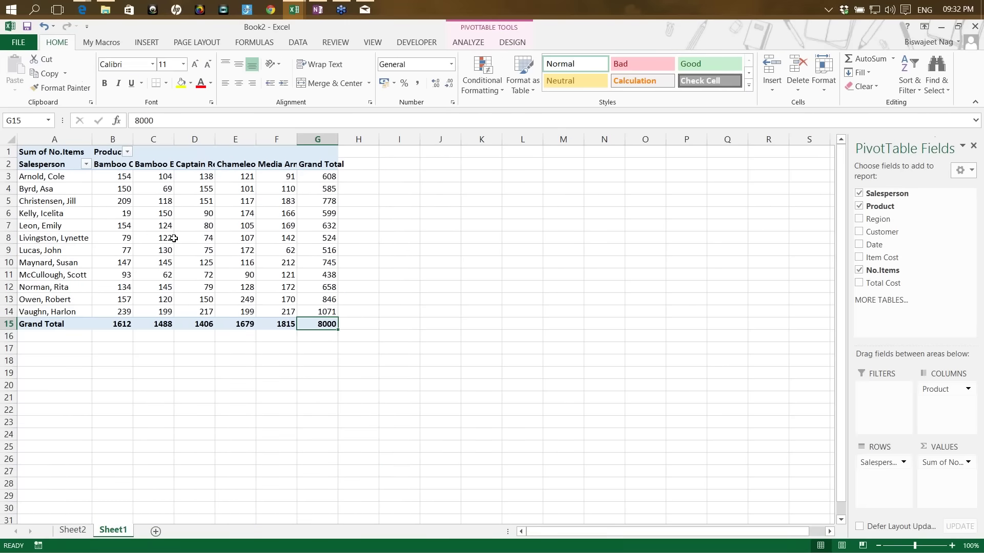
{"action": "mouse_move", "coordinate": [174, 239]}
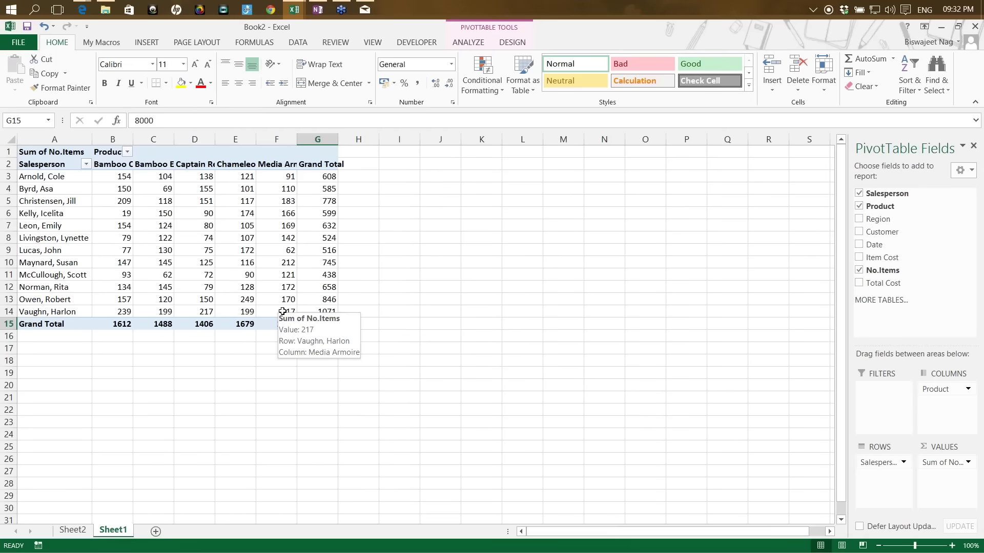
{"action": "key", "text": "ctrl+w"}
{"action": "key", "text": "Tab"}
{"action": "key", "text": "Return"}
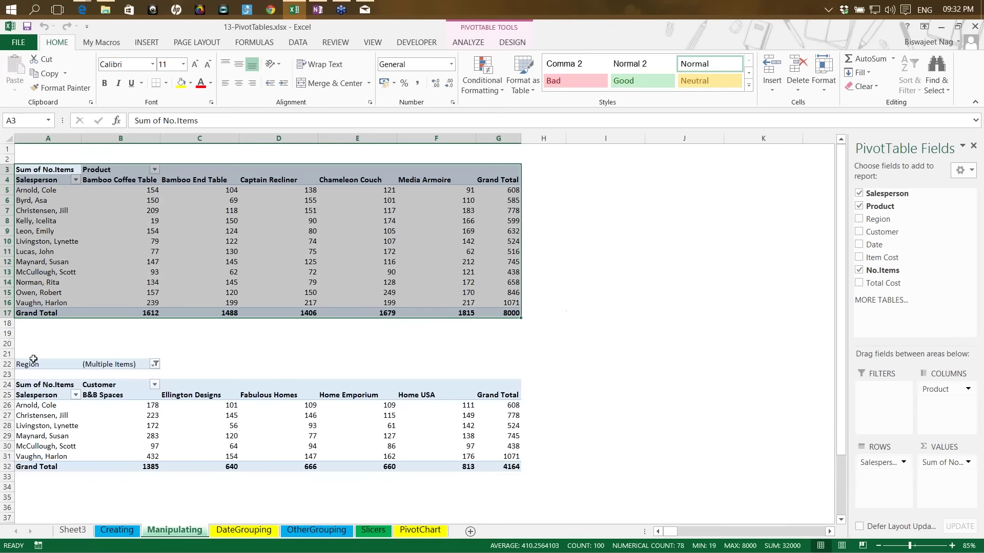
Delete the lower PivotTable with the Region filter by clearing A20:H33 on the Manipulating sheet.
{"action": "left_click_drag", "start_coordinate": [26, 346], "coordinate": [526, 481]}
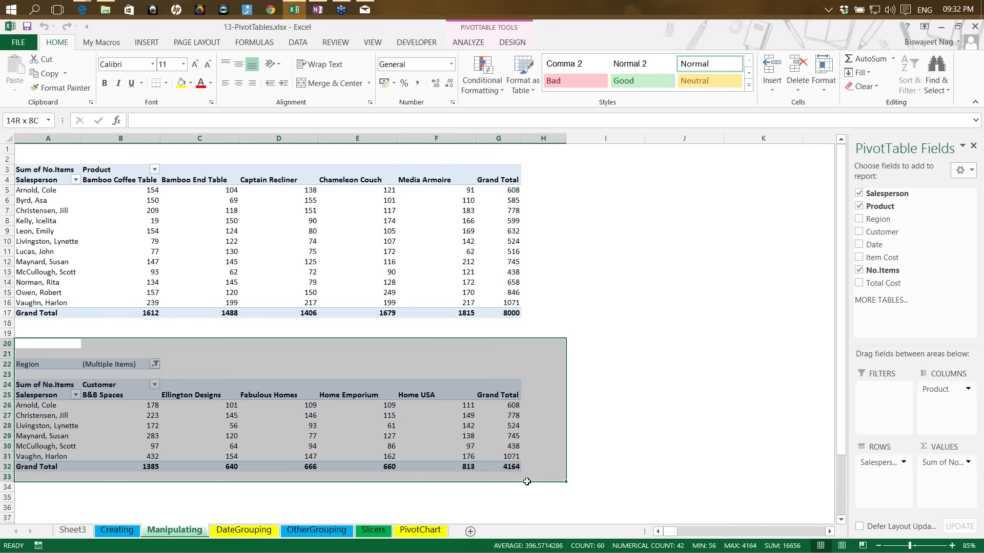
{"action": "key", "text": "Delete"}
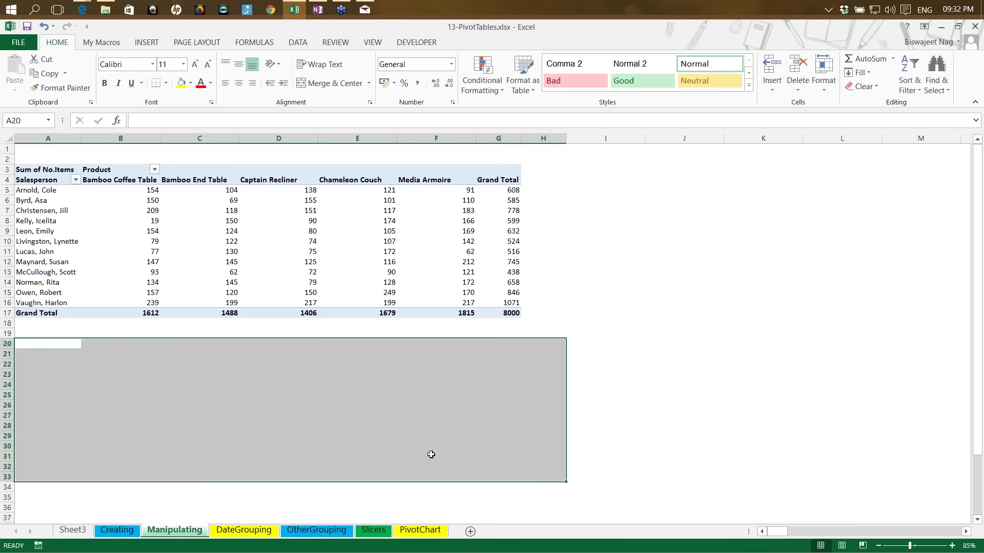
Sort the PivotTable's salesperson rows by the Grand Total column from smallest to largest.
{"action": "left_click", "coordinate": [509, 314]}
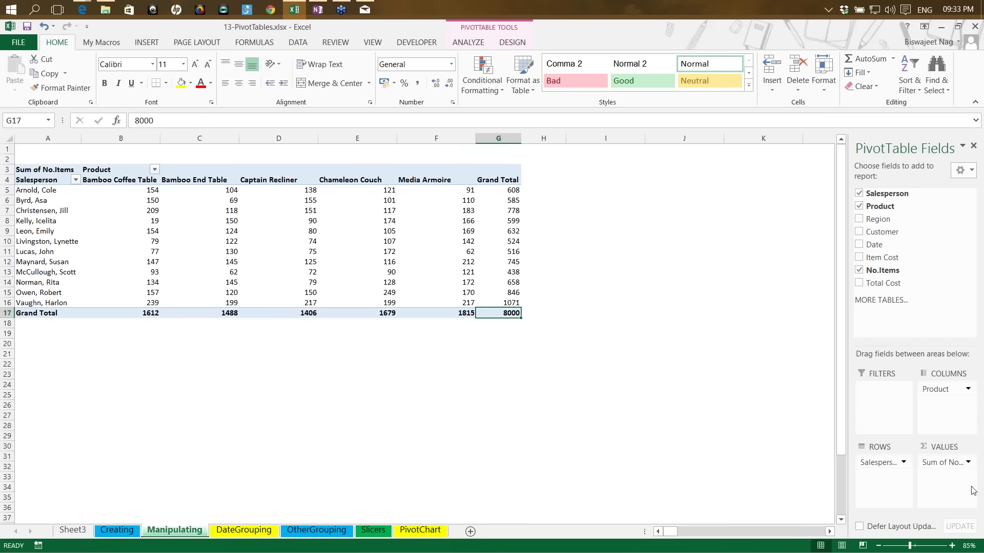
{"action": "left_click_drag", "start_coordinate": [508, 191], "coordinate": [509, 304]}
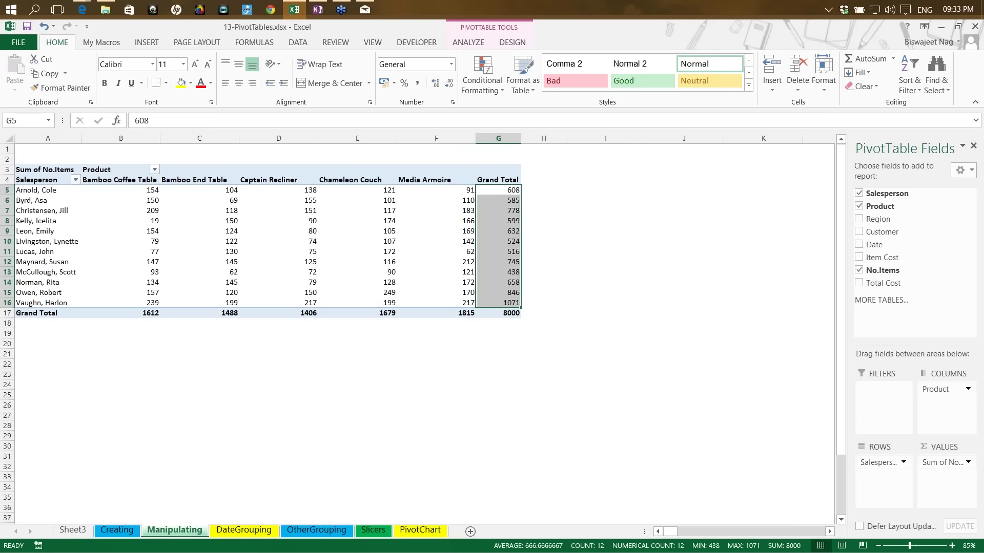
{"action": "left_click", "coordinate": [504, 194]}
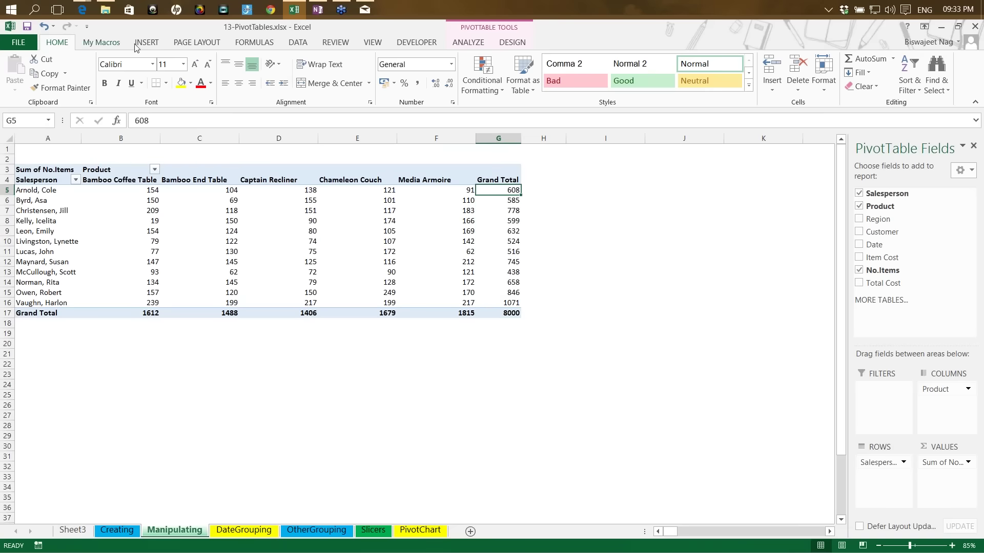
{"action": "left_click", "coordinate": [920, 93]}
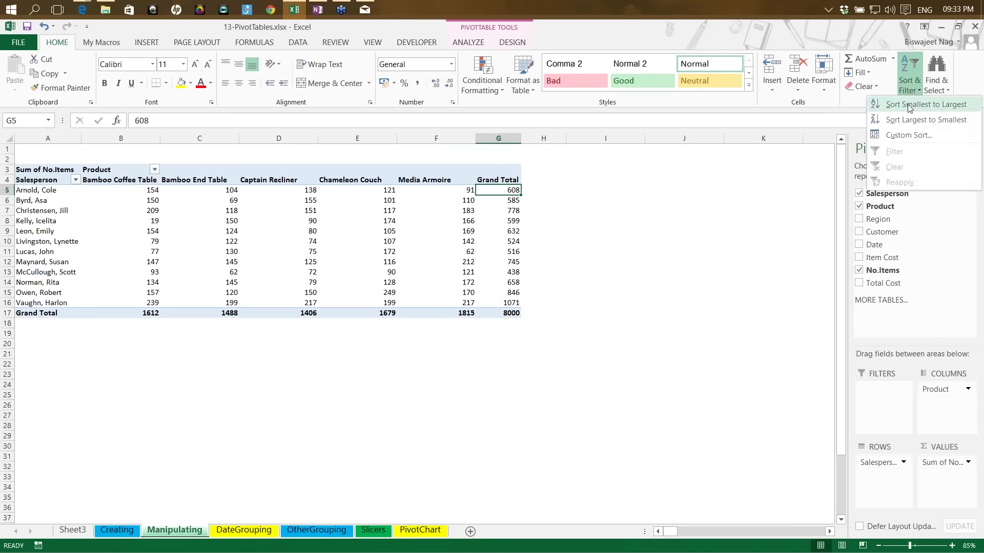
{"action": "left_click", "coordinate": [908, 104]}
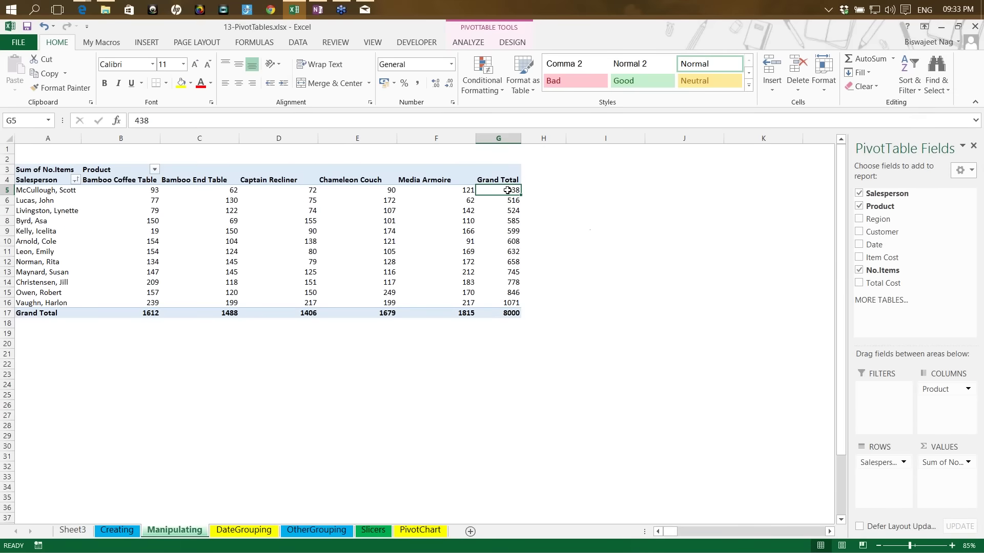
{"action": "mouse_move", "coordinate": [507, 190]}
Sort the PivotTable's salesperson rows by Grand Total from largest to smallest.
{"action": "left_click", "coordinate": [507, 303]}
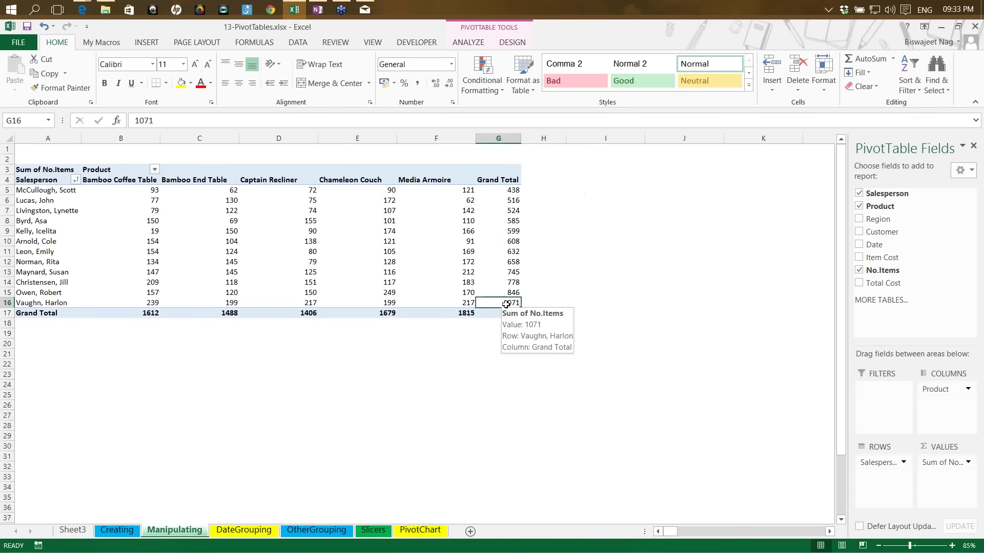
{"action": "left_click", "coordinate": [911, 88]}
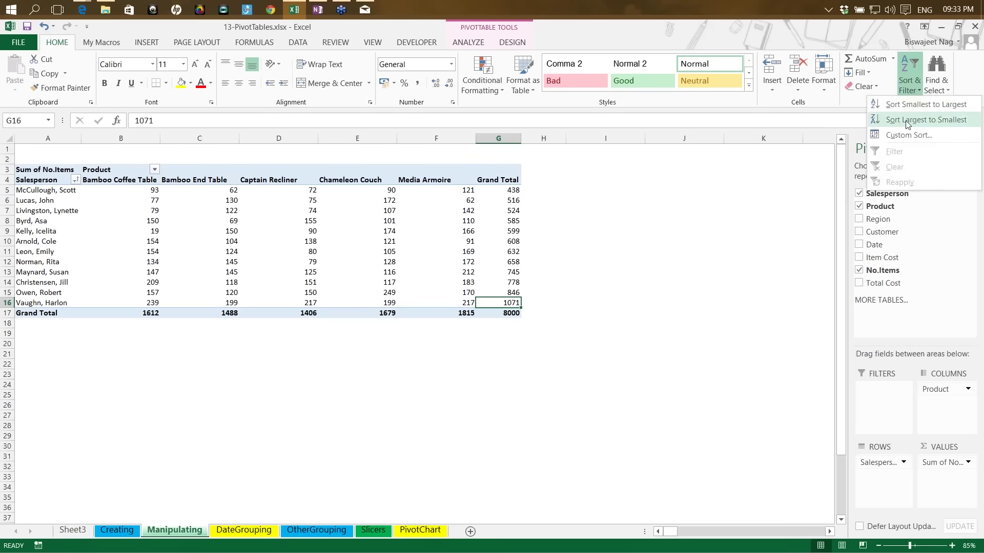
{"action": "left_click", "coordinate": [906, 120]}
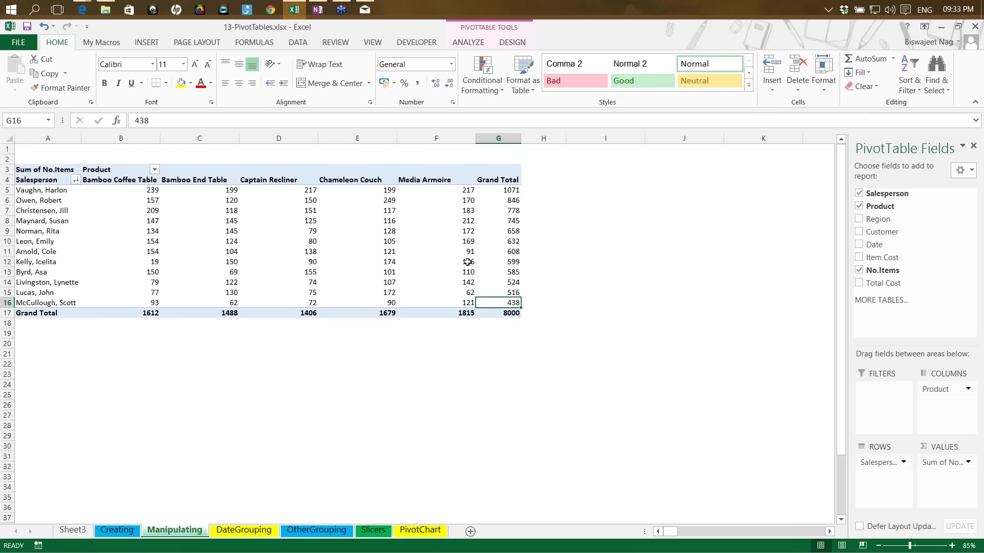
Sort the Salesperson row labels alphabetically from A to Z.
{"action": "left_click", "coordinate": [29, 190]}
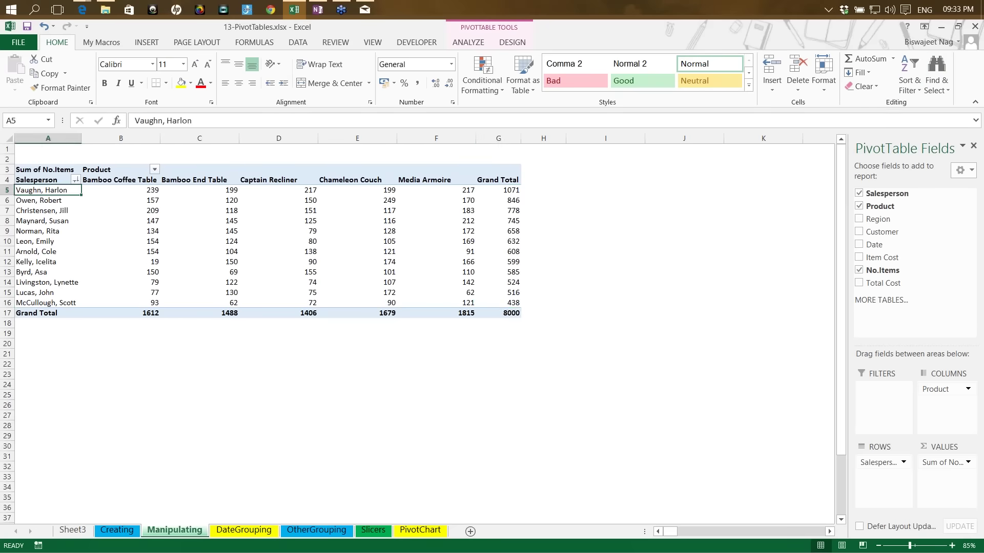
{"action": "left_click", "coordinate": [917, 96]}
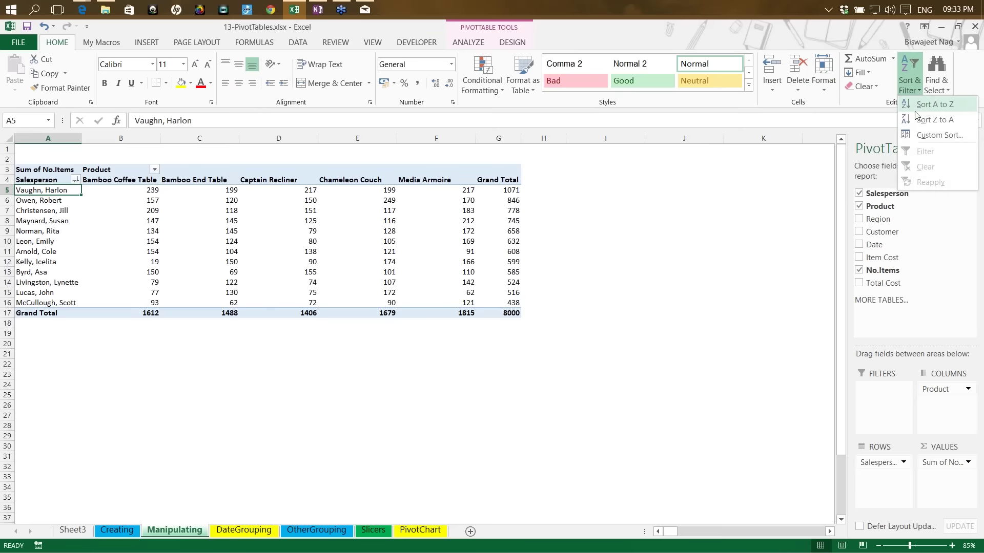
{"action": "left_click", "coordinate": [916, 109]}
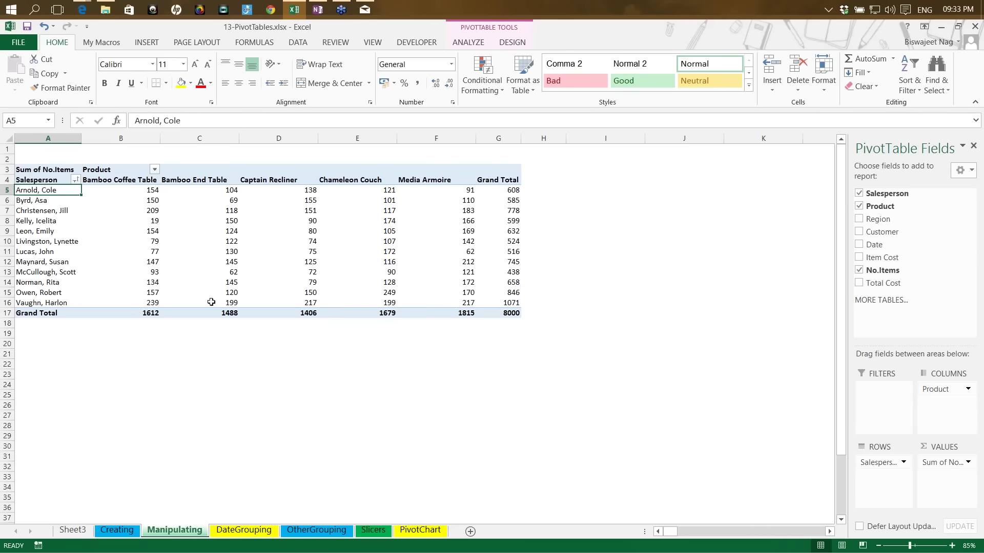
Filter the Product field to the top 3 items by Sum of No.Items, and undo that filter.
{"action": "left_click", "coordinate": [210, 223]}
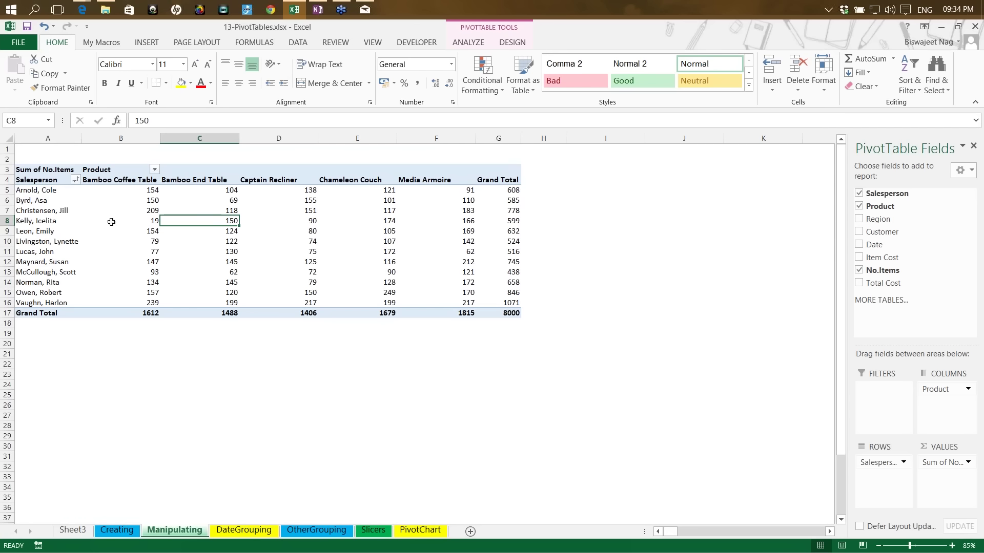
{"action": "left_click", "coordinate": [154, 170]}
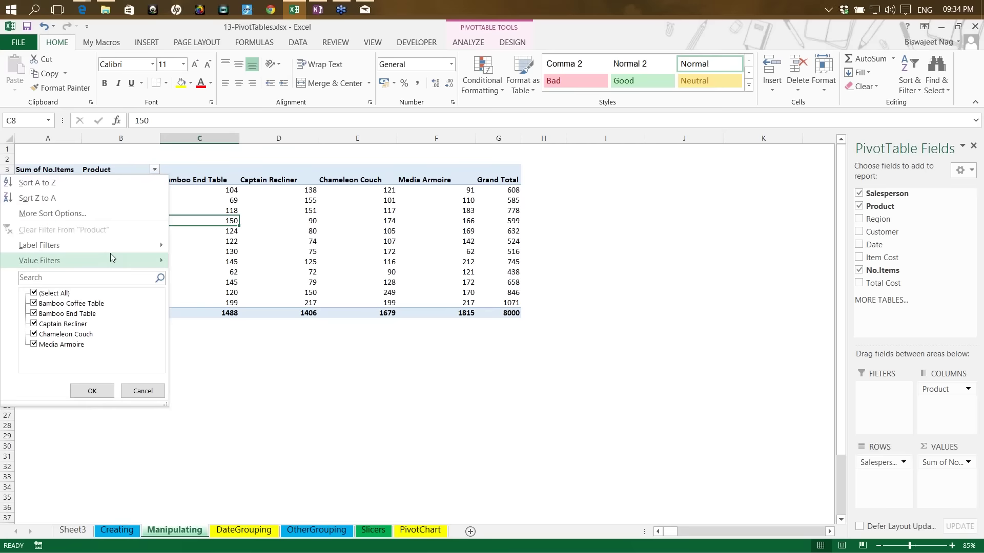
{"action": "mouse_move", "coordinate": [110, 254]}
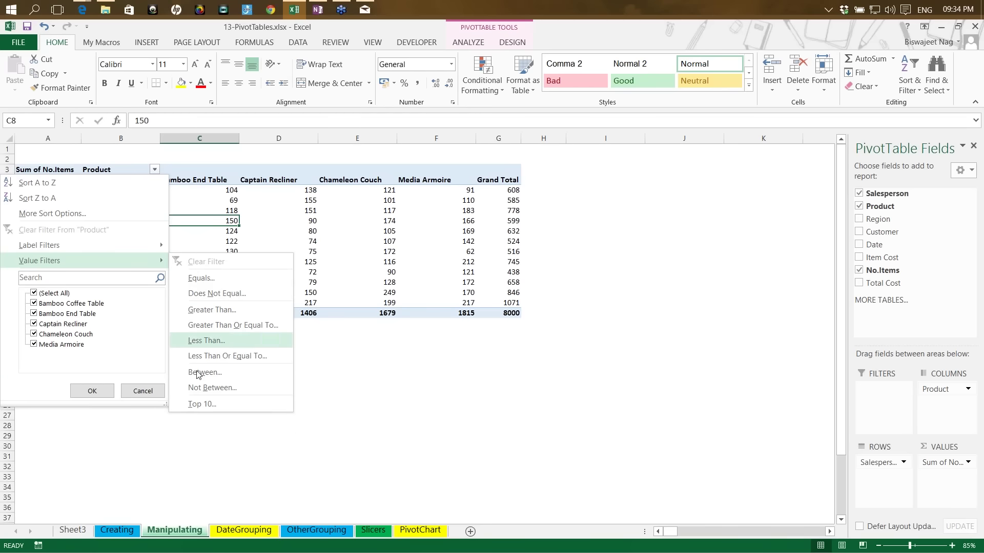
{"action": "left_click", "coordinate": [210, 405]}
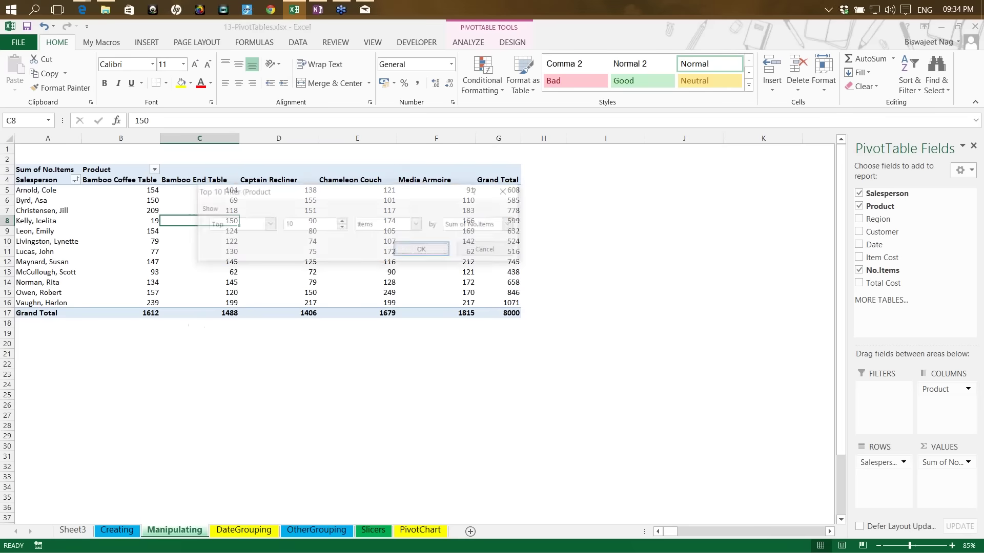
{"action": "left_click_drag", "start_coordinate": [287, 195], "coordinate": [244, 180]}
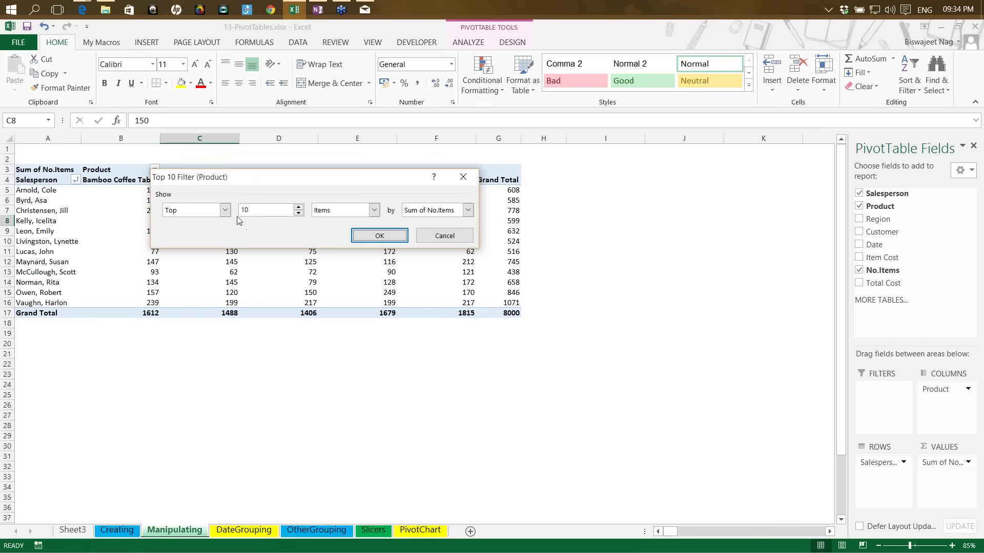
{"action": "double_click", "coordinate": [259, 211]}
{"action": "type", "text": "3"}
{"action": "left_click", "coordinate": [468, 211]}
{"action": "left_click", "coordinate": [468, 211]}
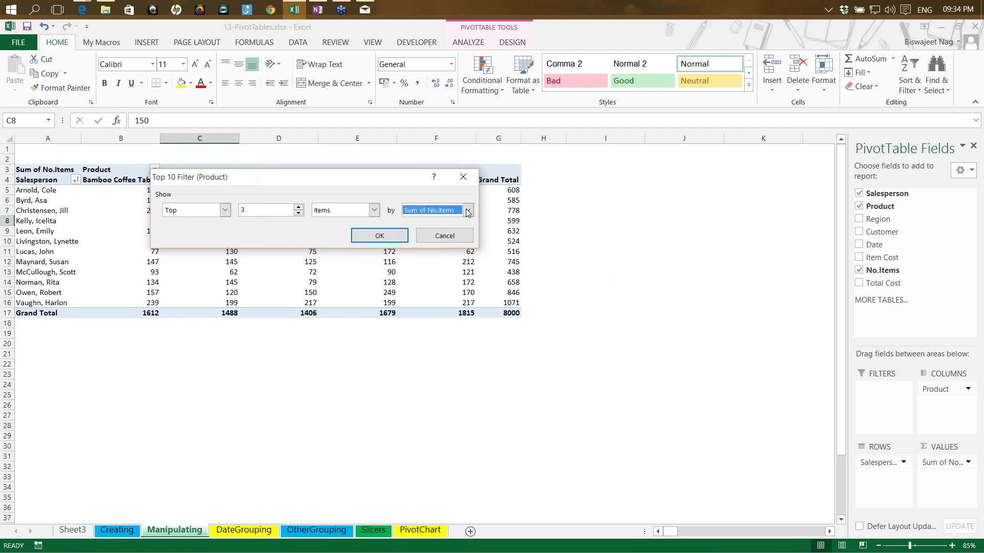
{"action": "left_click", "coordinate": [378, 236]}
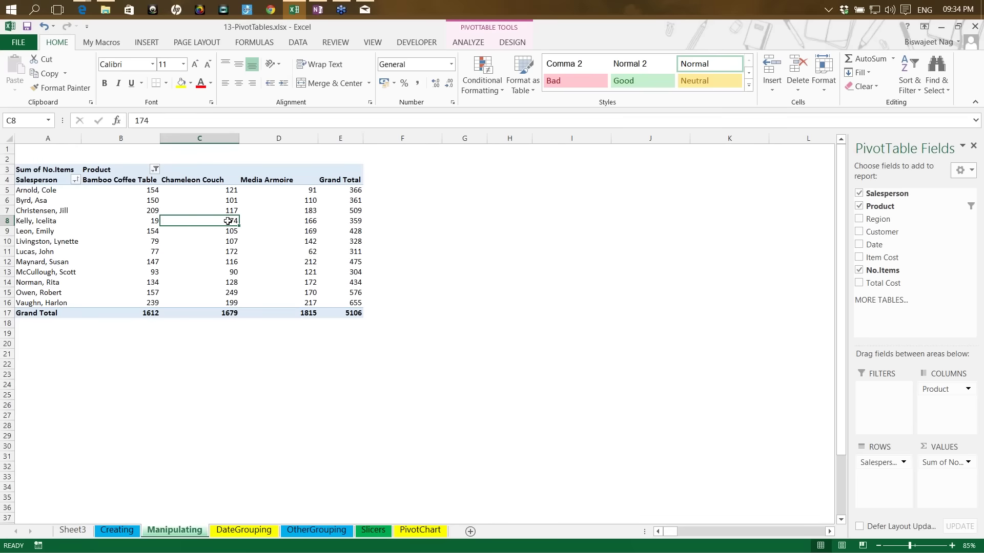
{"action": "mouse_move", "coordinate": [233, 219]}
{"action": "key", "text": "ctrl+z"}
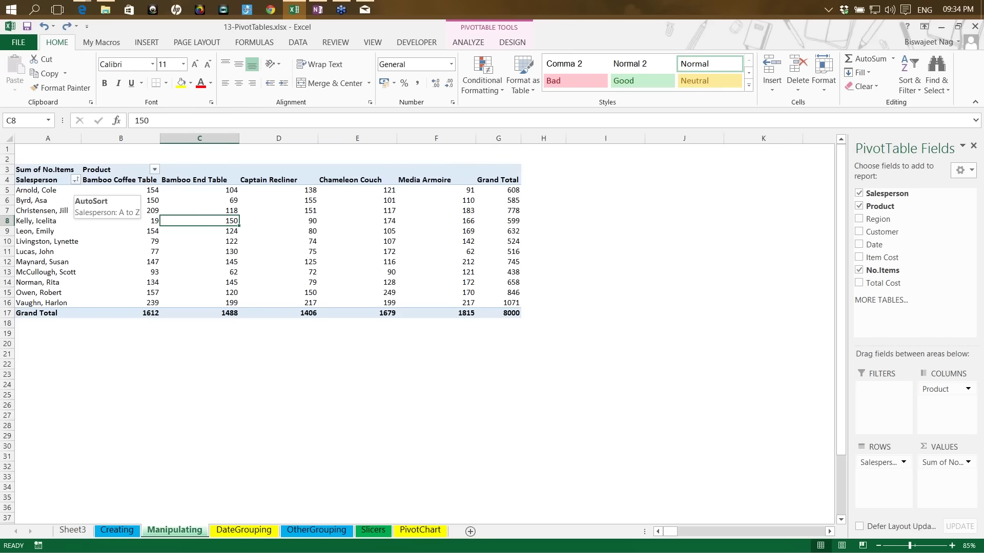
Filter the Salesperson field to the top 3 items by Sum of No.Items and check their grand totals.
{"action": "left_click", "coordinate": [75, 180]}
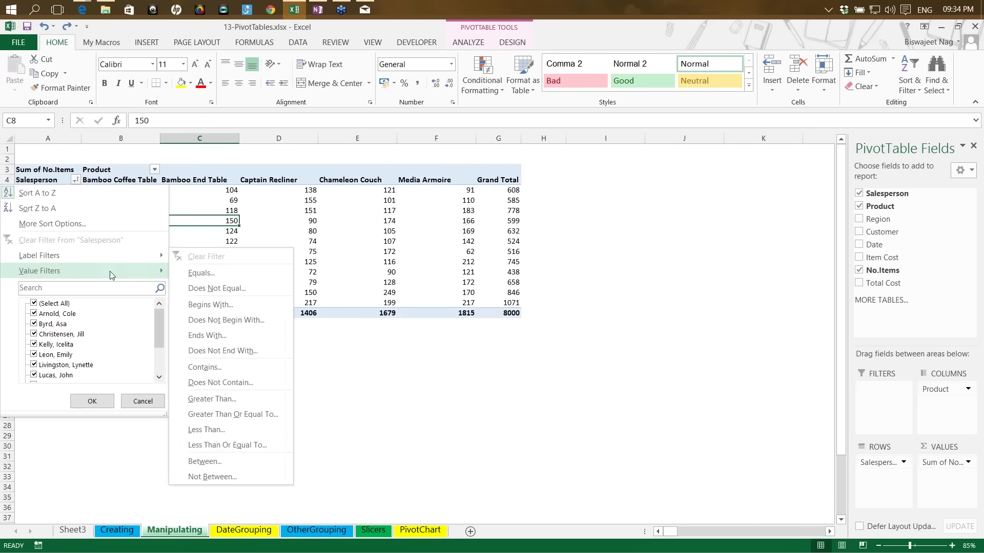
{"action": "mouse_move", "coordinate": [153, 271]}
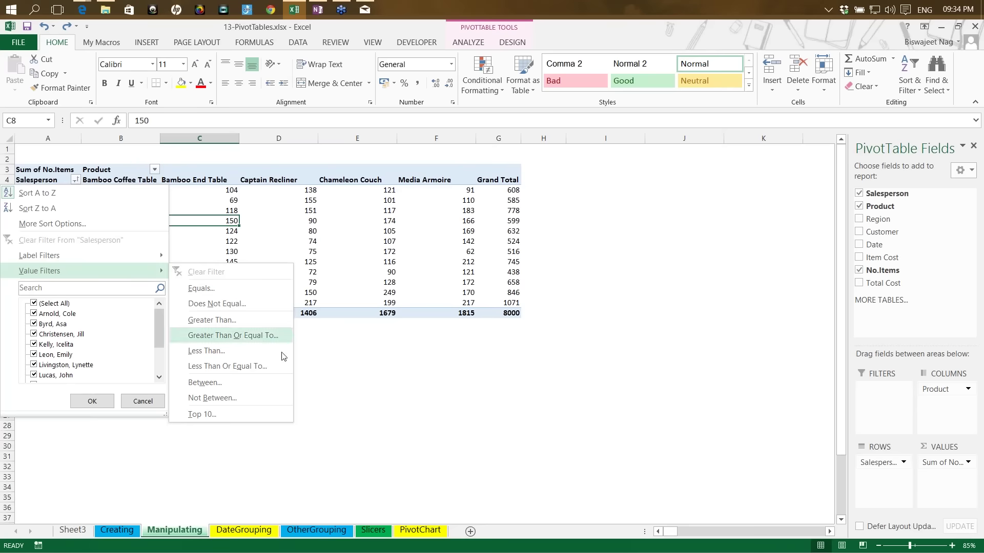
{"action": "left_click", "coordinate": [231, 415]}
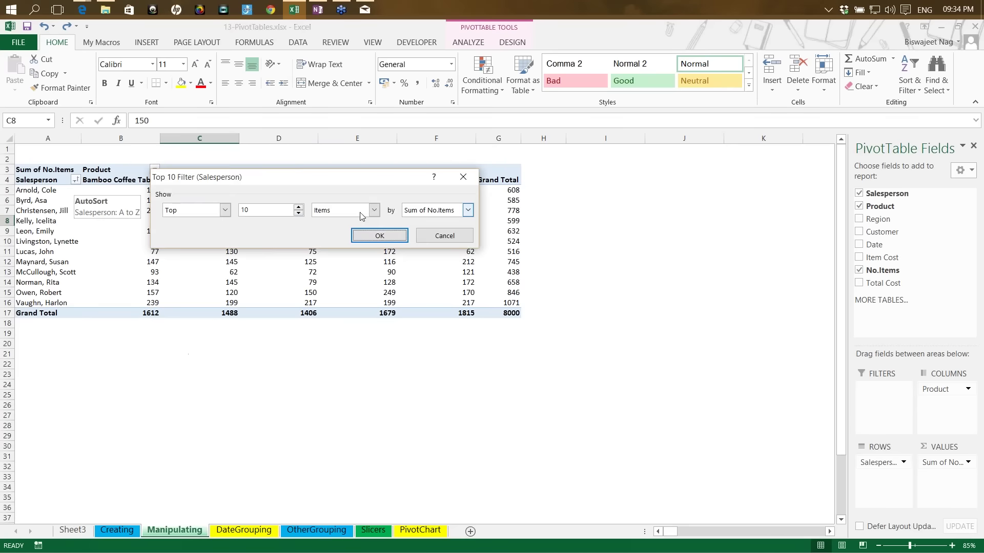
{"action": "double_click", "coordinate": [221, 210]}
{"action": "type", "text": "3"}
{"action": "left_click", "coordinate": [379, 235]}
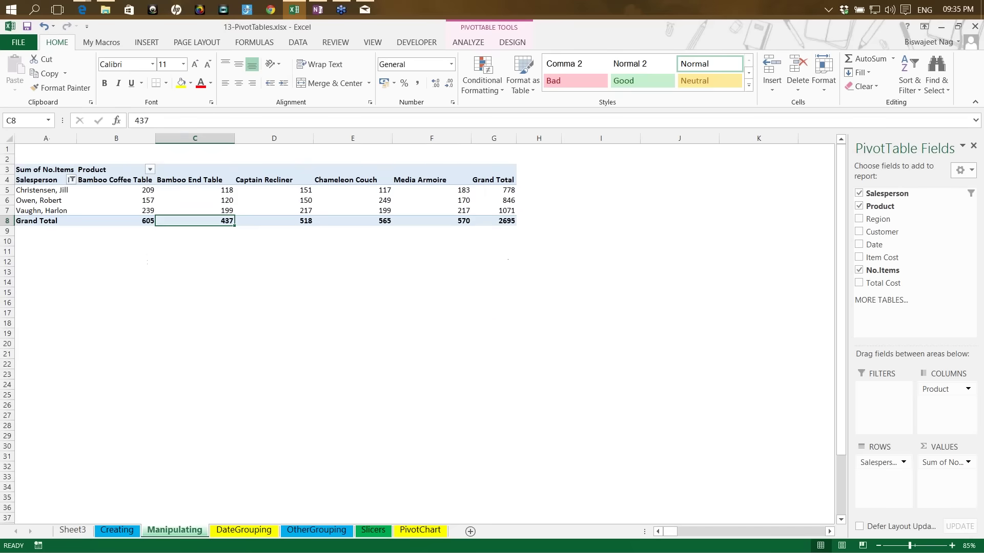
{"action": "left_click_drag", "start_coordinate": [494, 189], "coordinate": [502, 213]}
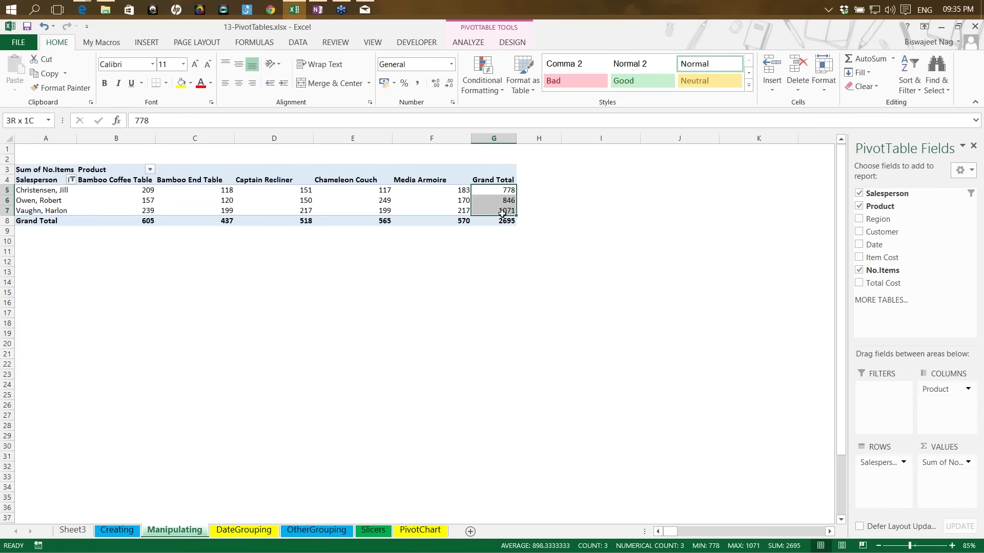
{"action": "left_click", "coordinate": [51, 211]}
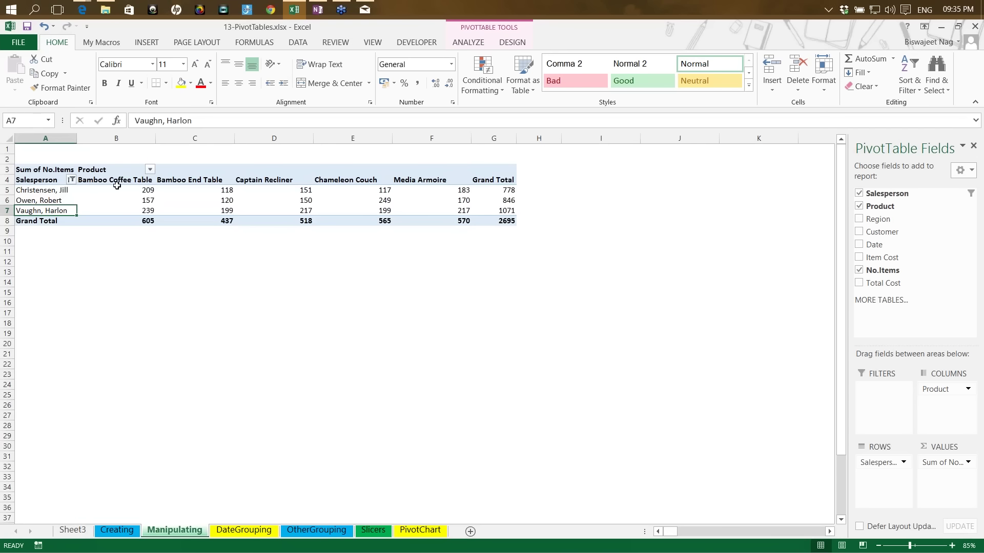
Change the Salesperson value filter to show the bottom 1 item by Sum of No.Items.
{"action": "left_click", "coordinate": [71, 179]}
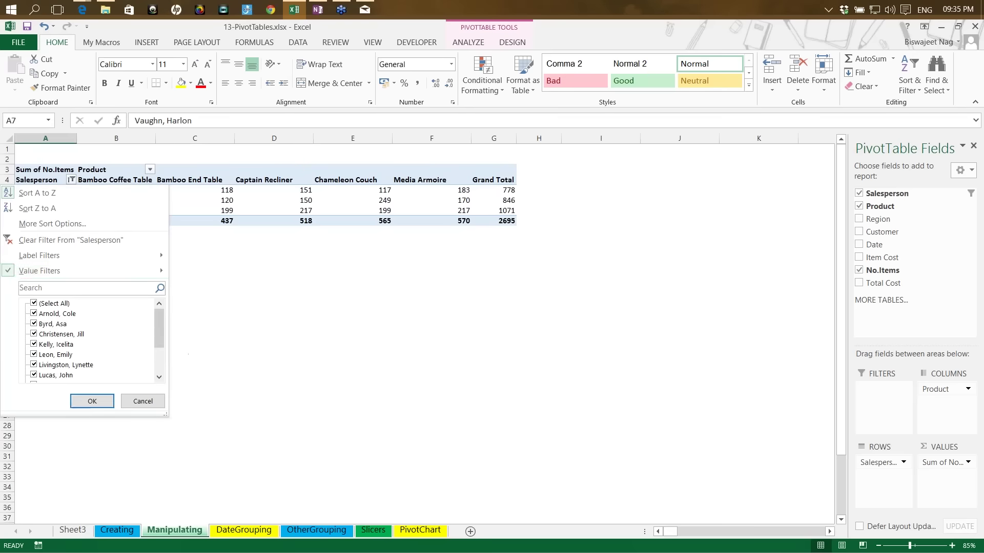
{"action": "mouse_move", "coordinate": [96, 267]}
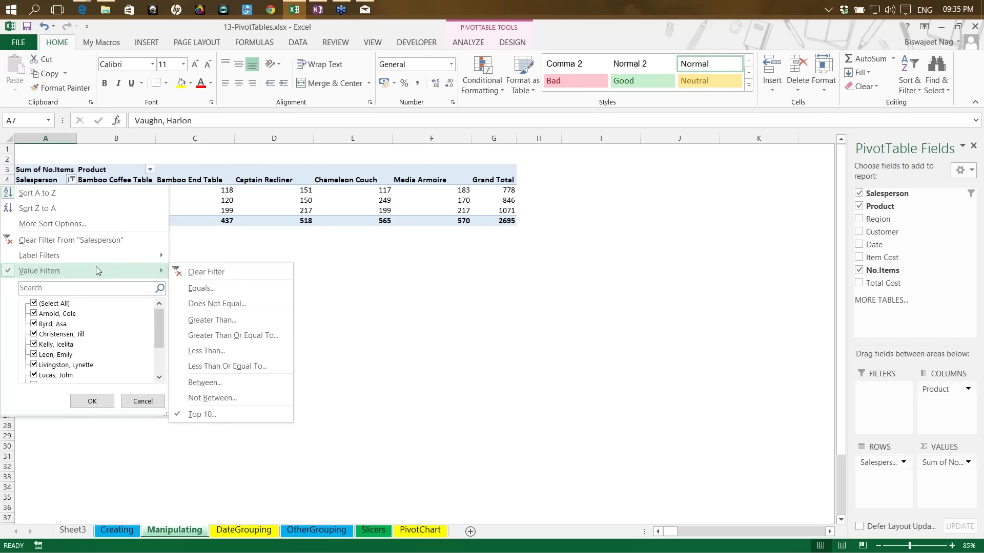
{"action": "left_click", "coordinate": [201, 414]}
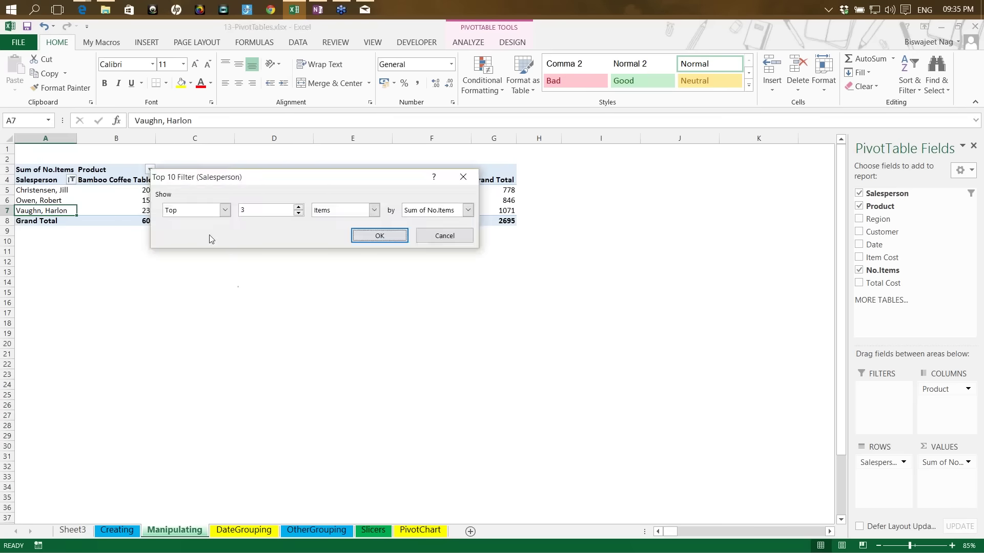
{"action": "left_click", "coordinate": [225, 211]}
{"action": "left_click", "coordinate": [195, 231]}
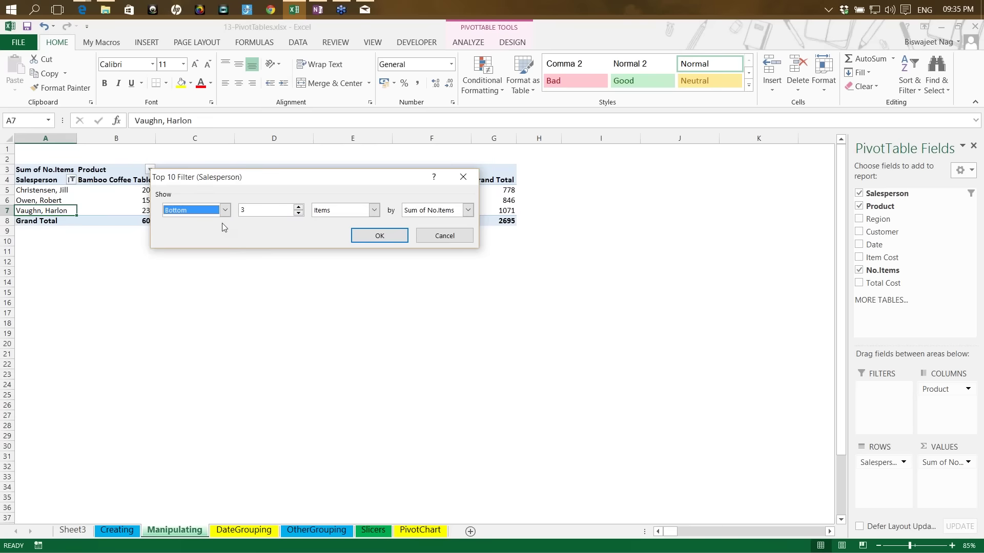
{"action": "left_click", "coordinate": [242, 210]}
{"action": "type", "text": "1"}
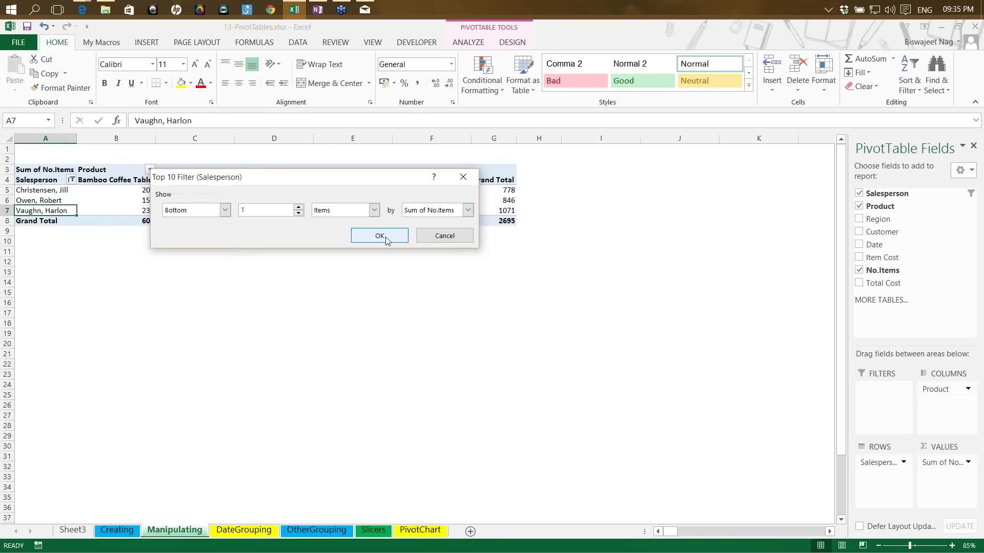
{"action": "left_click", "coordinate": [386, 237]}
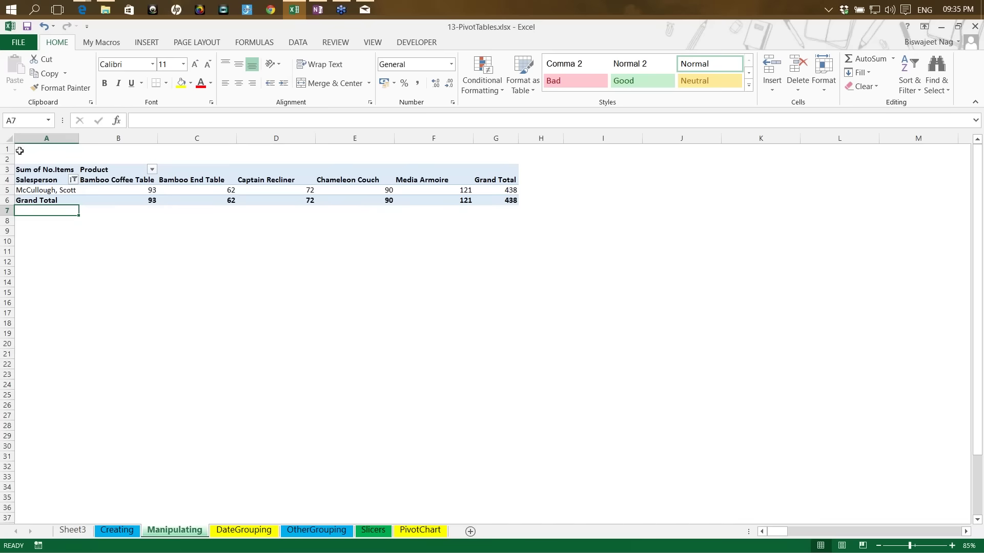
Set the Salesperson bottom filter to 4 items by Sum of No.Items and select the filtered salespeople's grand totals.
{"action": "left_click", "coordinate": [73, 180]}
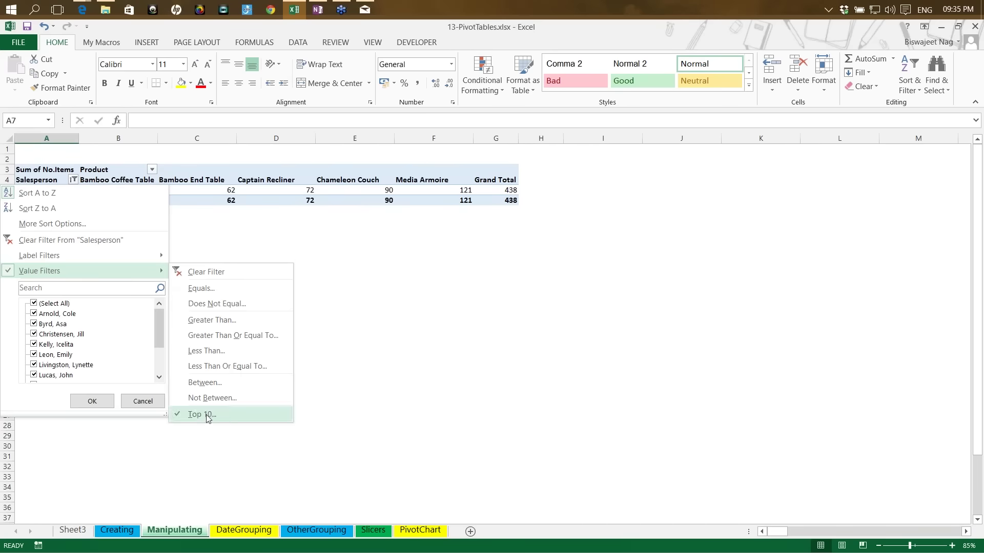
{"action": "left_click", "coordinate": [205, 415]}
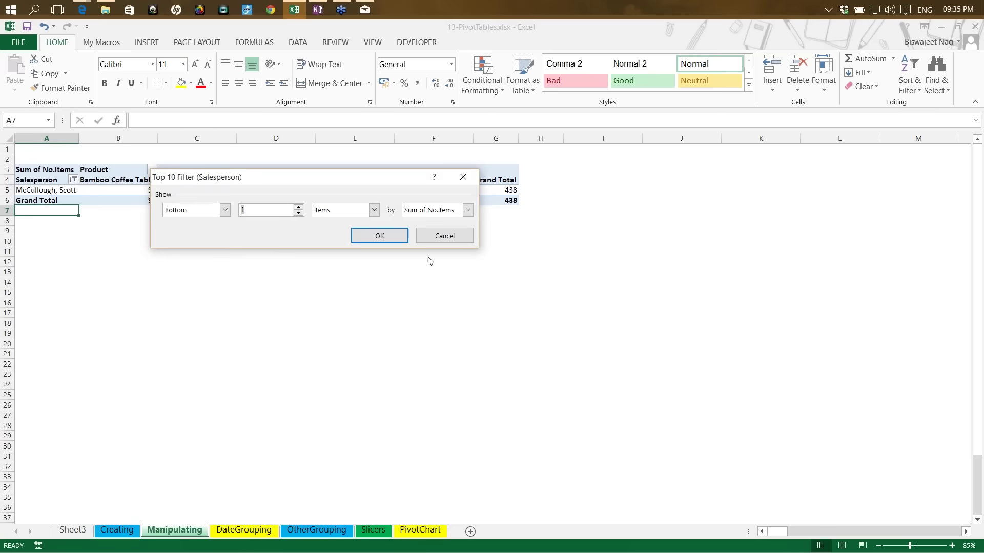
{"action": "type", "text": "4"}
{"action": "left_click", "coordinate": [395, 237]}
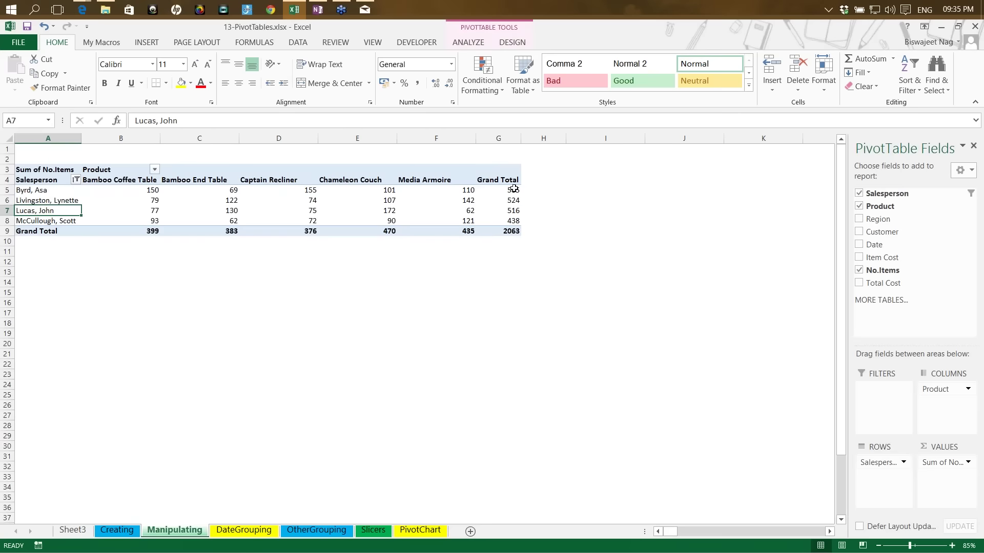
{"action": "left_click_drag", "start_coordinate": [511, 191], "coordinate": [507, 221]}
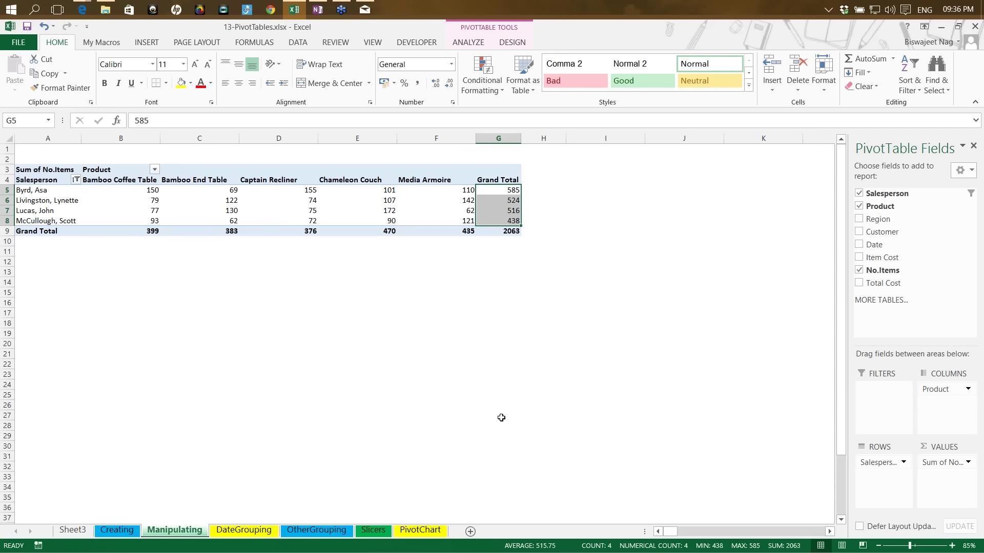
Compare the source list on the Creating sheet with the DateGrouping sheet's PivotTable and examine its daily dates.
{"action": "left_click", "coordinate": [246, 533]}
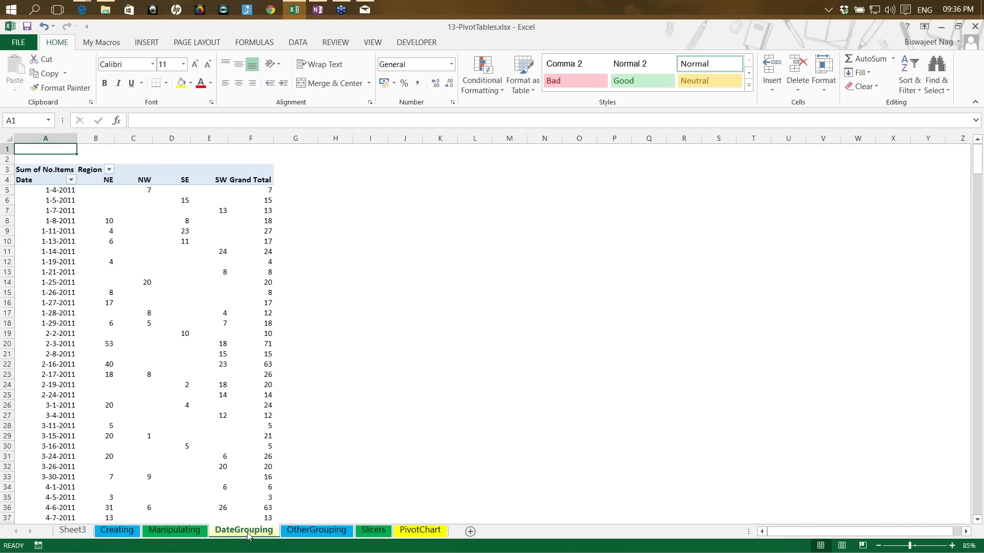
{"action": "left_click", "coordinate": [117, 531]}
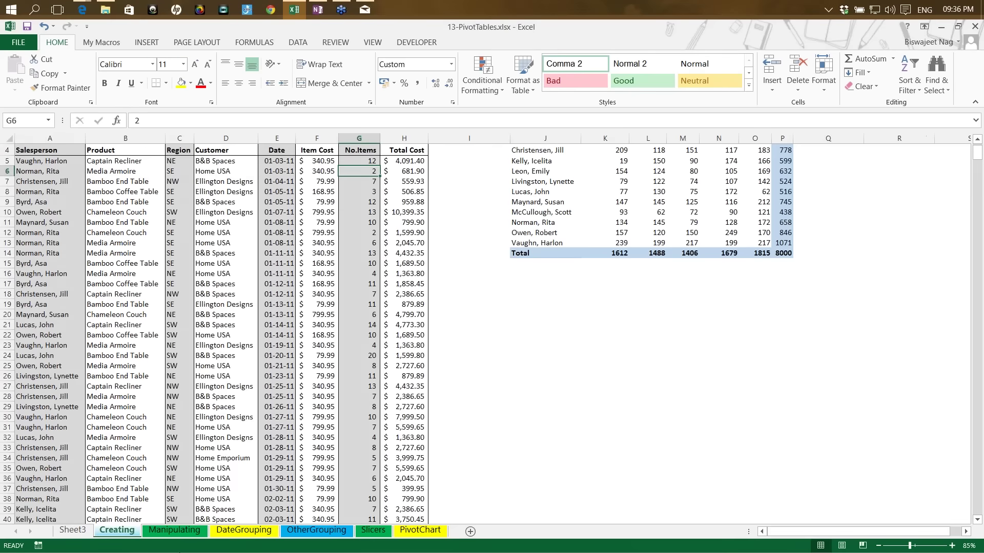
{"action": "left_click", "coordinate": [219, 535]}
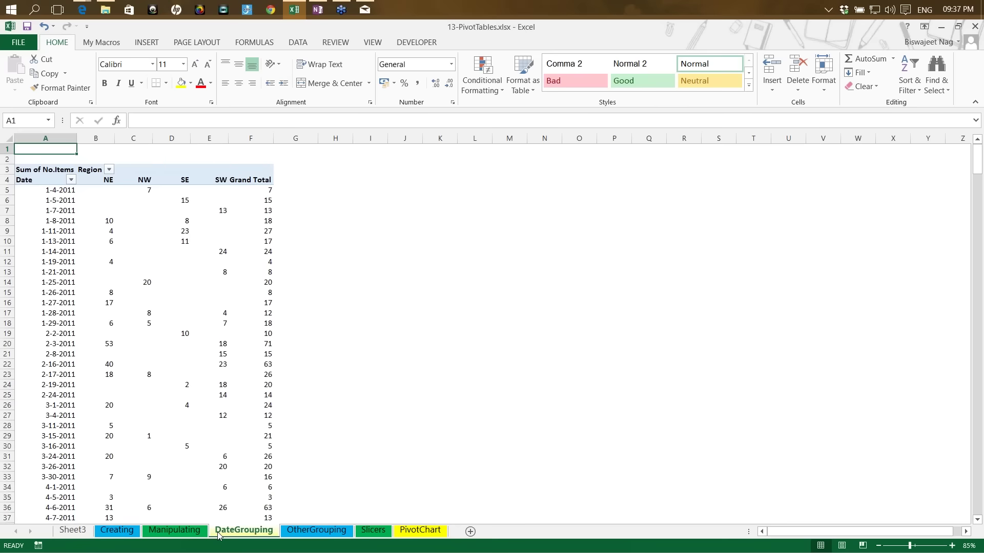
{"action": "left_click", "coordinate": [70, 231]}
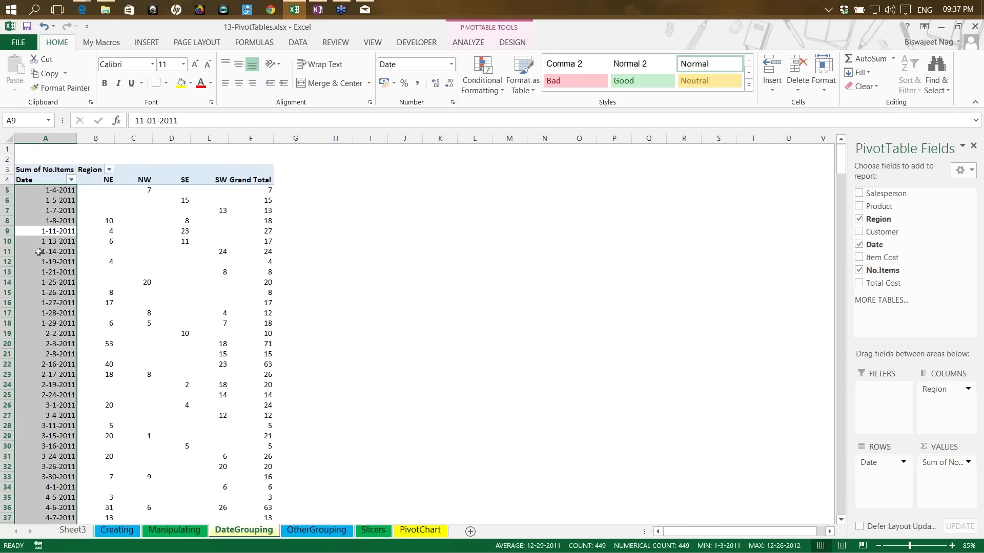
{"action": "left_click", "coordinate": [42, 245]}
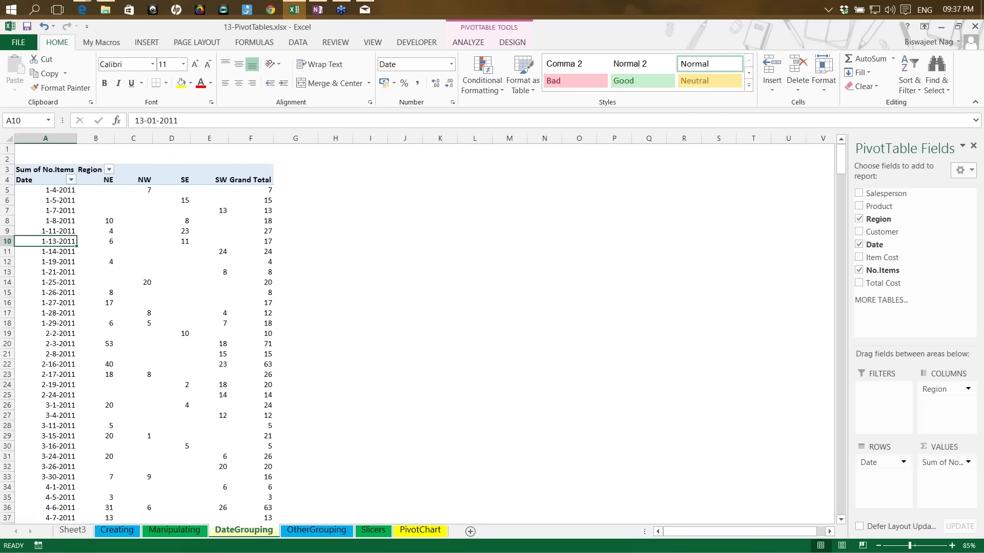
Group the Date row field of the DateGrouping PivotTable by Months, keeping the automatic start and end dates.
{"action": "right_click", "coordinate": [54, 200]}
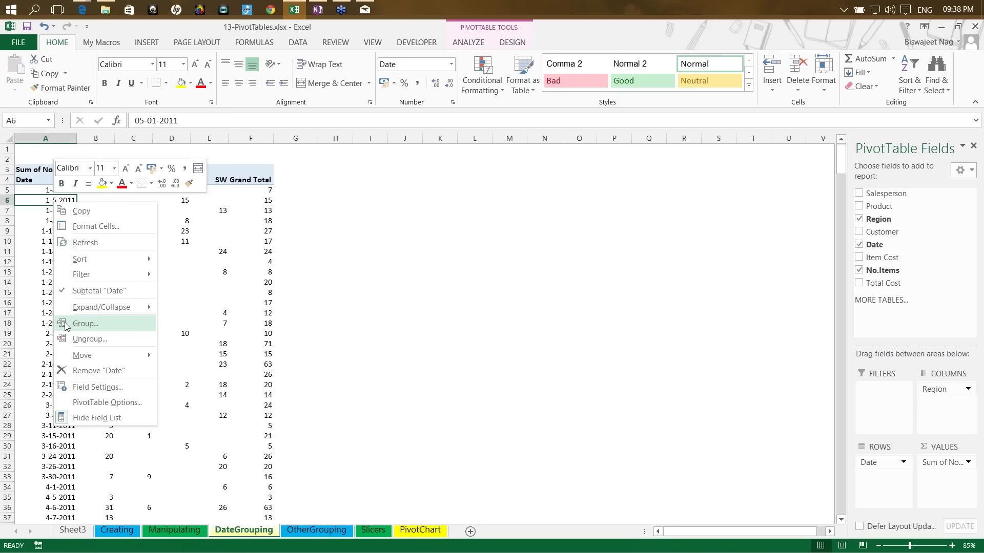
{"action": "left_click", "coordinate": [65, 325]}
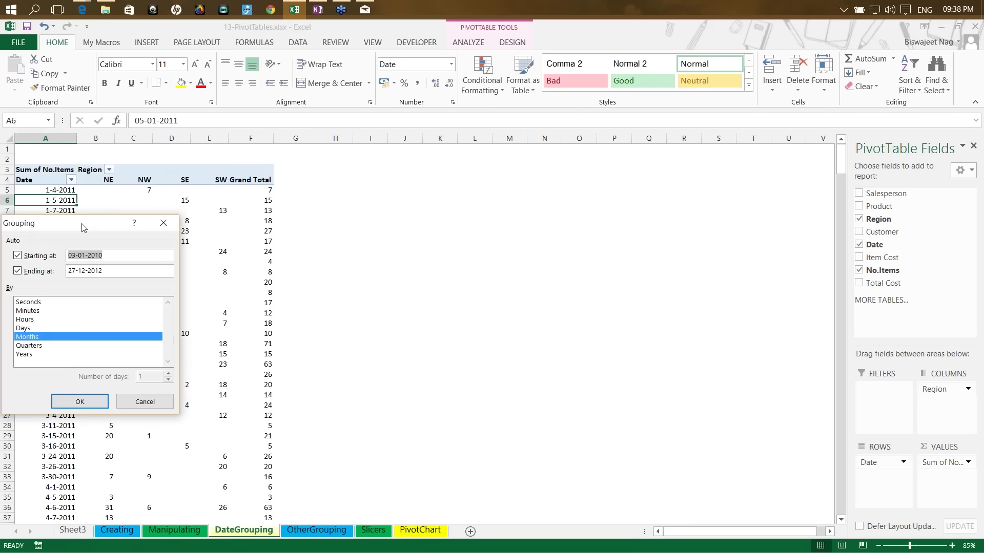
{"action": "left_click_drag", "start_coordinate": [83, 228], "coordinate": [207, 160]}
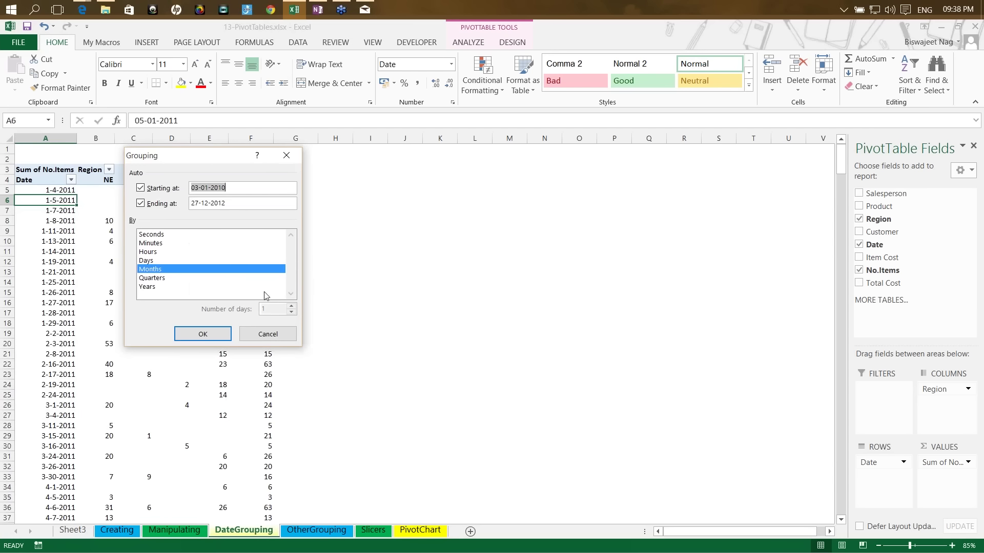
{"action": "left_click", "coordinate": [194, 336]}
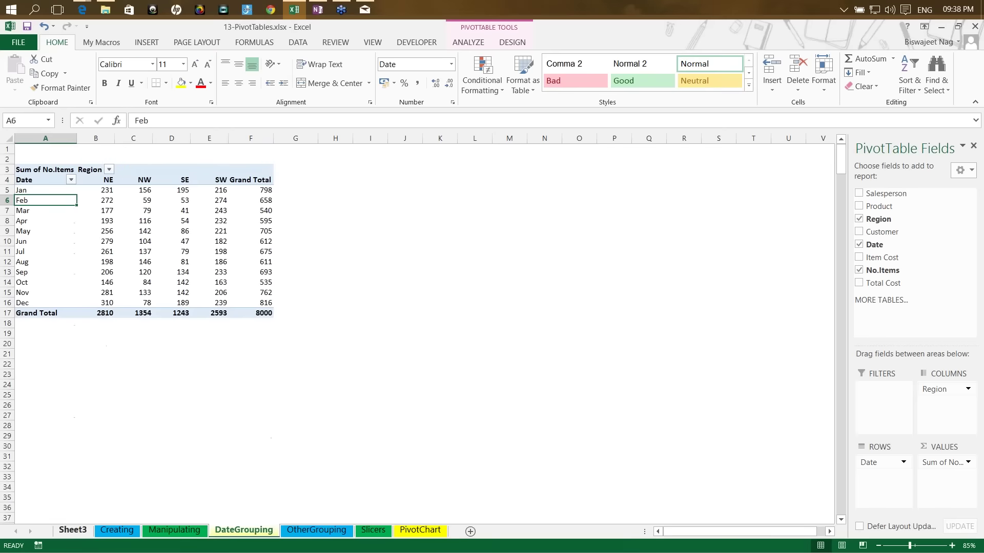
Examine the monthly rows one by one from Jan to Sep, including the regional figures for Aug.
{"action": "left_click", "coordinate": [25, 186]}
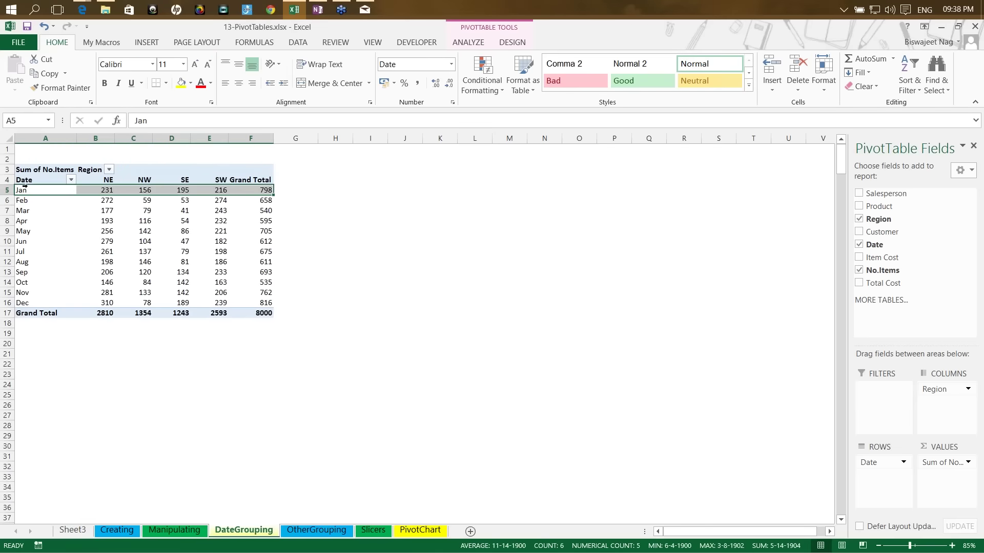
{"action": "key", "text": "Down"}
{"action": "key", "text": "Down"}
{"action": "key", "text": "Down"}
{"action": "key", "text": "Down"}
{"action": "key", "text": "Down"}
{"action": "key", "text": "Down"}
{"action": "key", "text": "Down"}
{"action": "key", "text": "Down"}
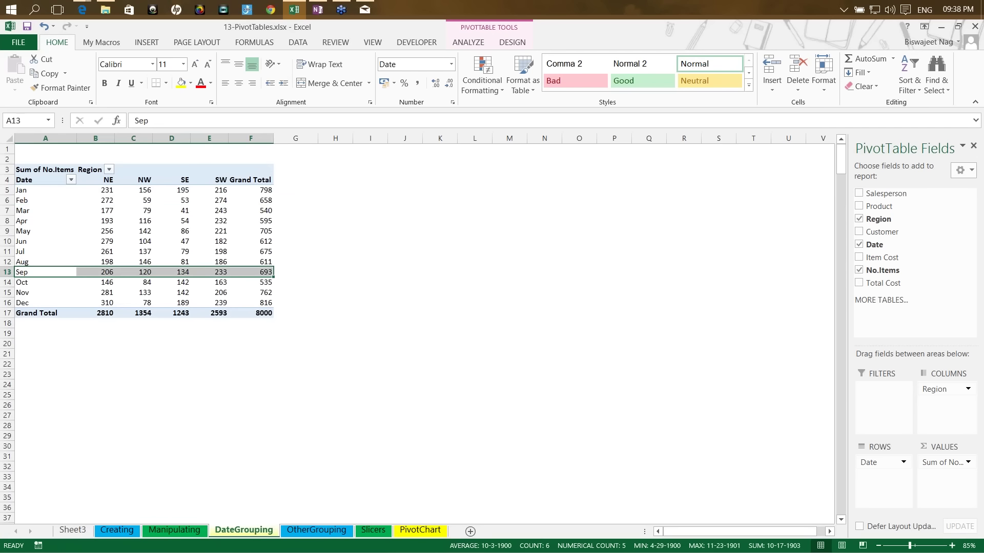
{"action": "left_click_drag", "start_coordinate": [46, 261], "coordinate": [266, 261]}
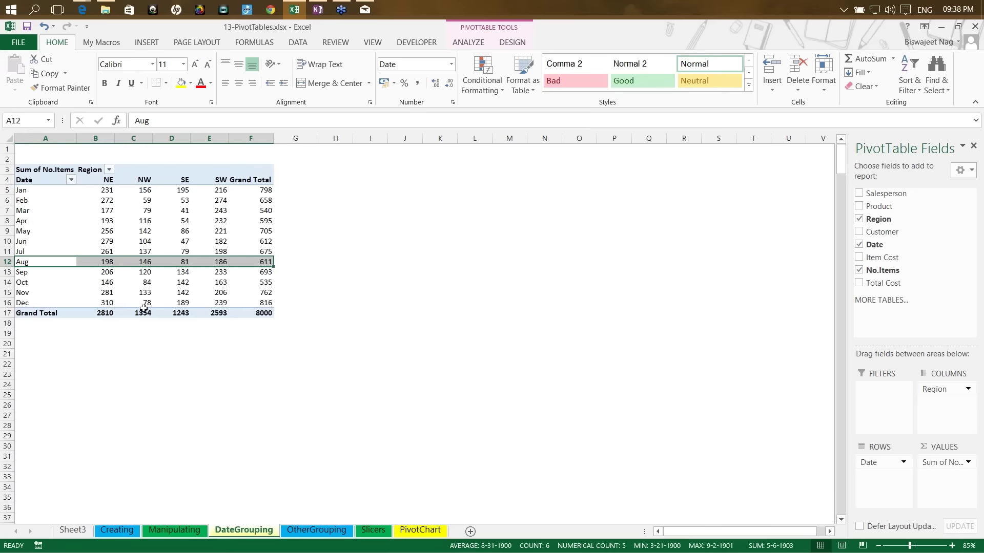
Extend the Date field's grouping to Months, Quarters and Years.
{"action": "left_click", "coordinate": [19, 210]}
{"action": "right_click", "coordinate": [21, 210]}
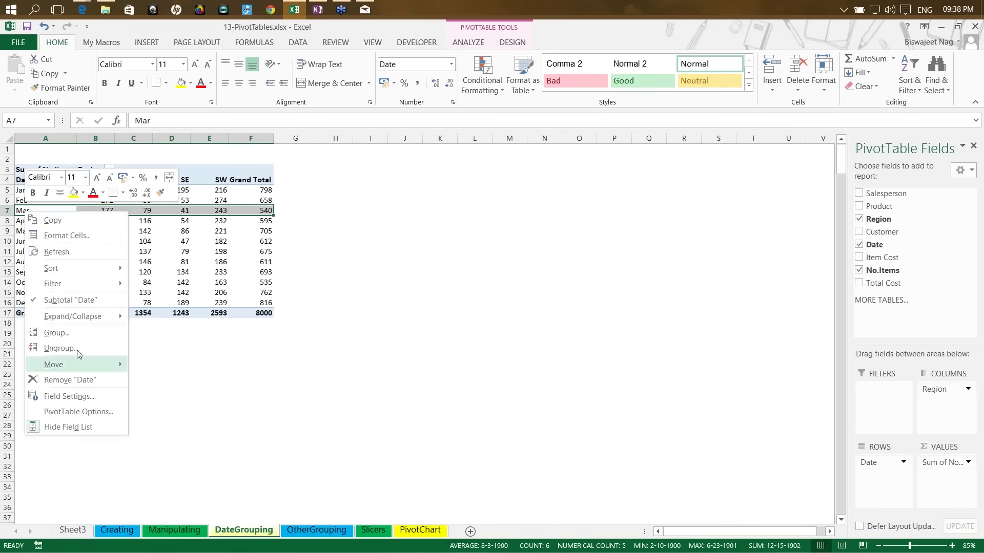
{"action": "left_click", "coordinate": [46, 335]}
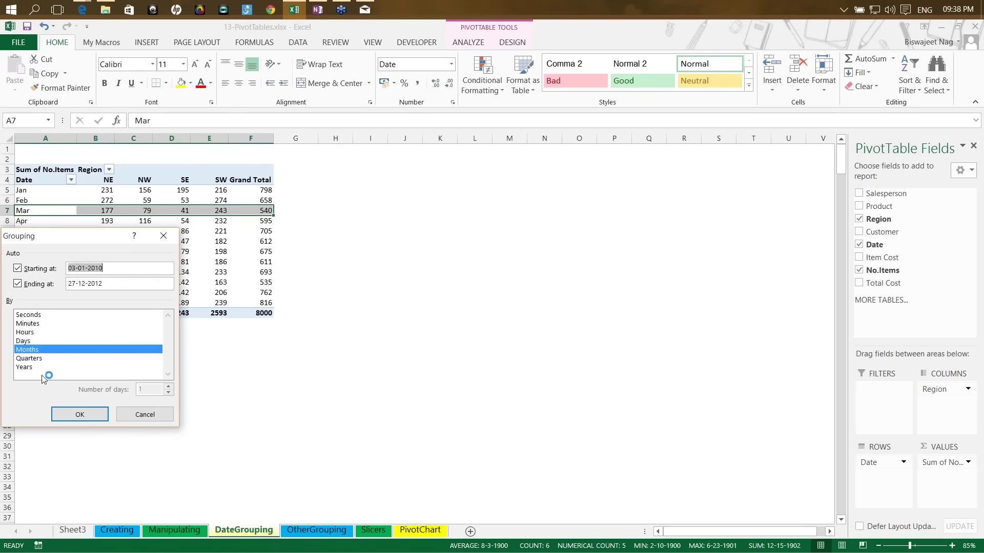
{"action": "left_click", "coordinate": [36, 358]}
{"action": "left_click", "coordinate": [30, 368]}
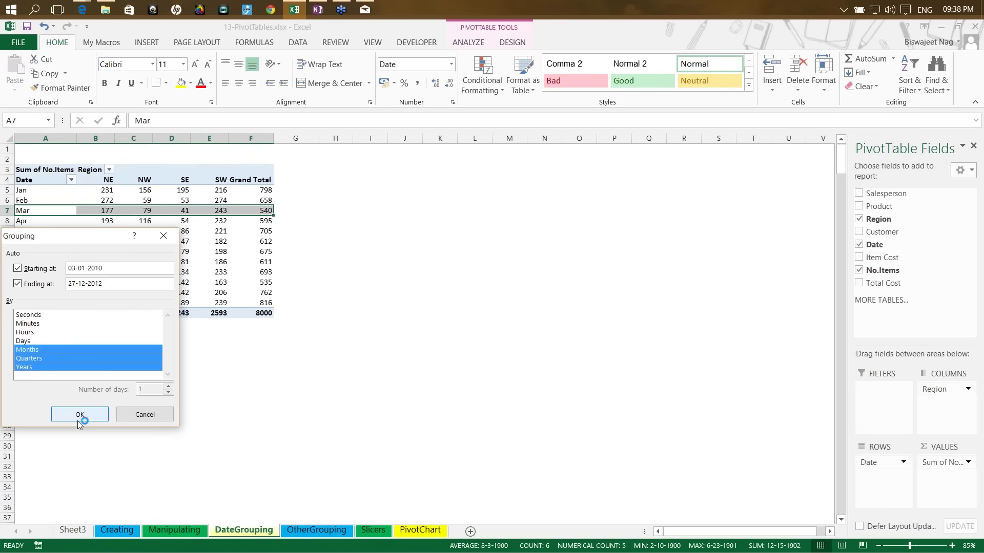
{"action": "left_click", "coordinate": [80, 416]}
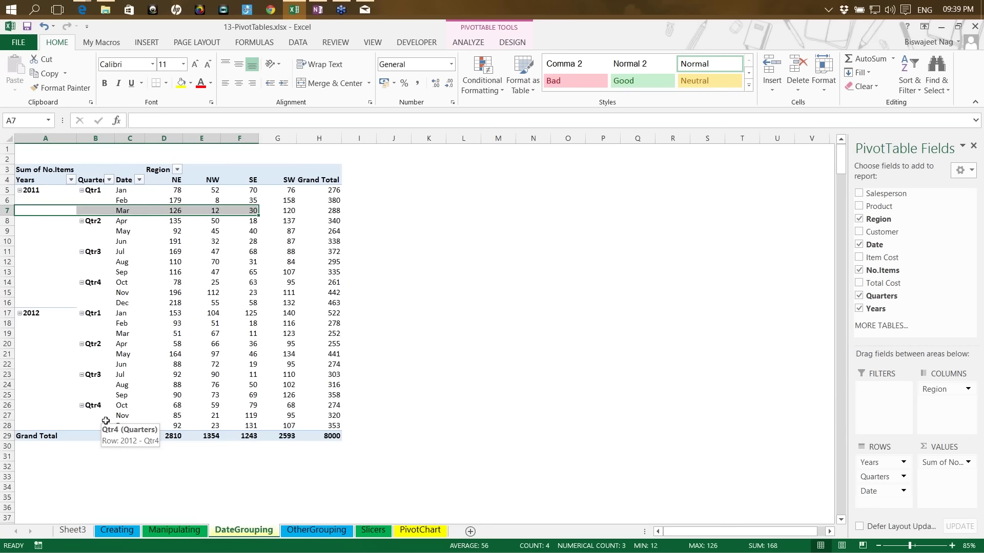
Undo the grouping by quarters and years and select the Mar row.
{"action": "key", "text": "alt+shift+Left"}
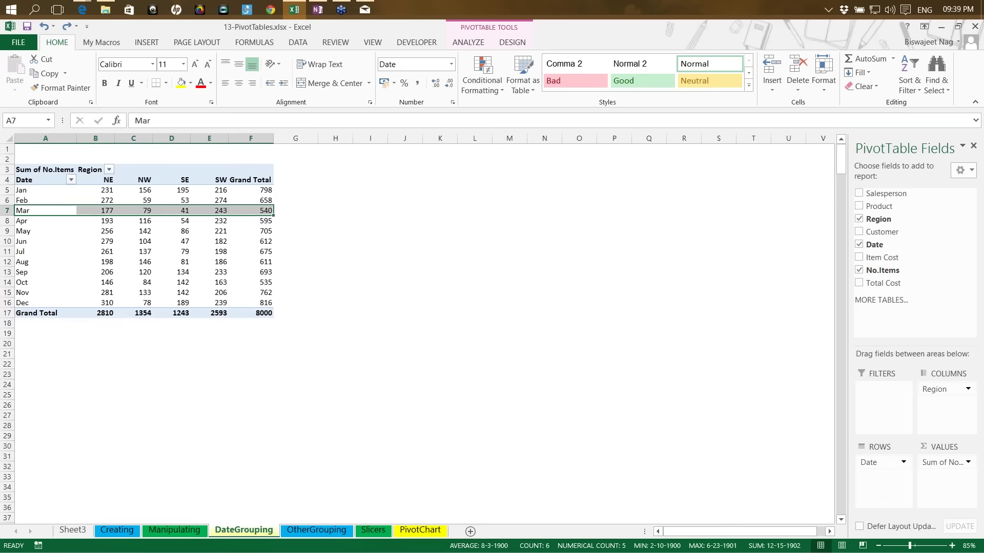
{"action": "left_click", "coordinate": [51, 182]}
{"action": "left_click", "coordinate": [25, 216]}
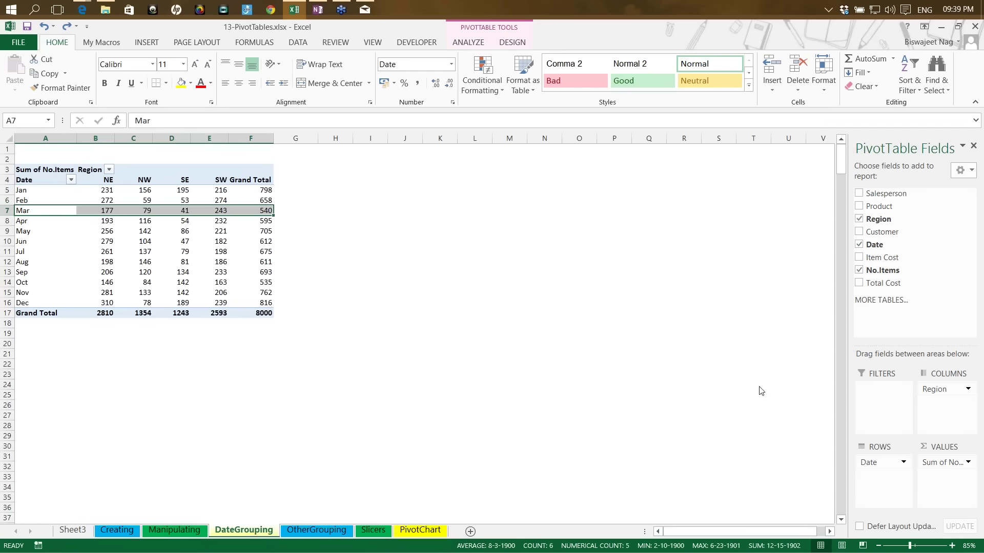
Rename the pivot table's Date row field header in A4 to Month.
{"action": "left_click", "coordinate": [50, 181]}
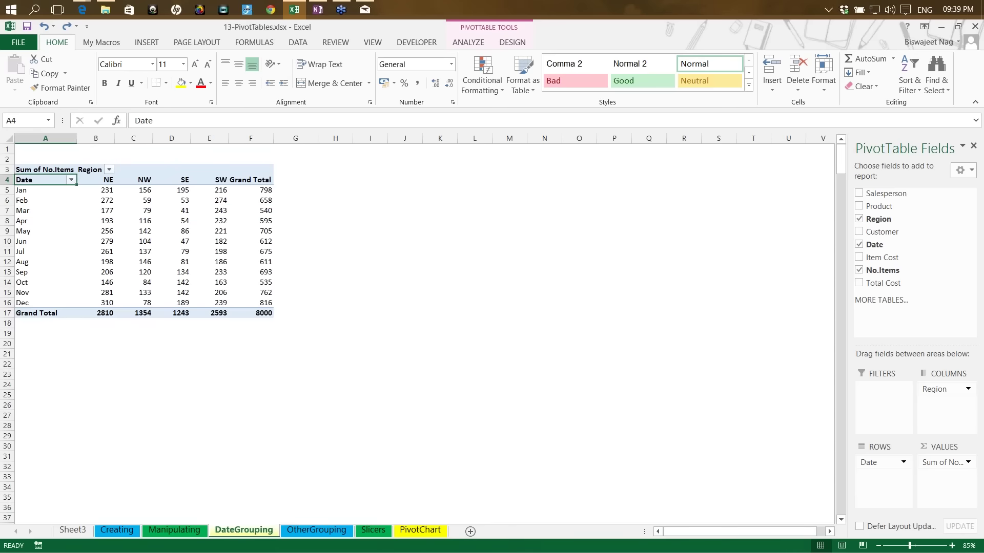
{"action": "type", "text": "MOnth"}
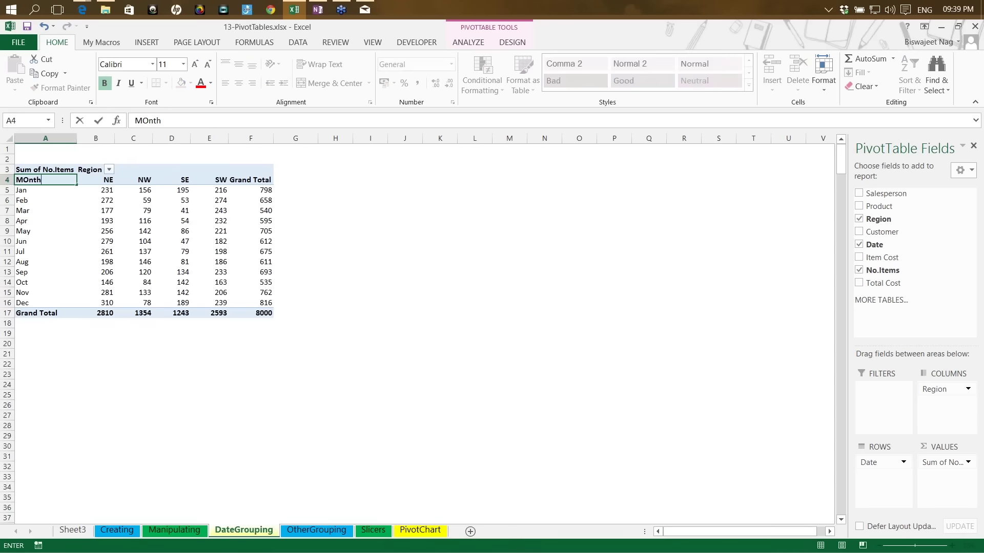
{"action": "key", "text": "Return"}
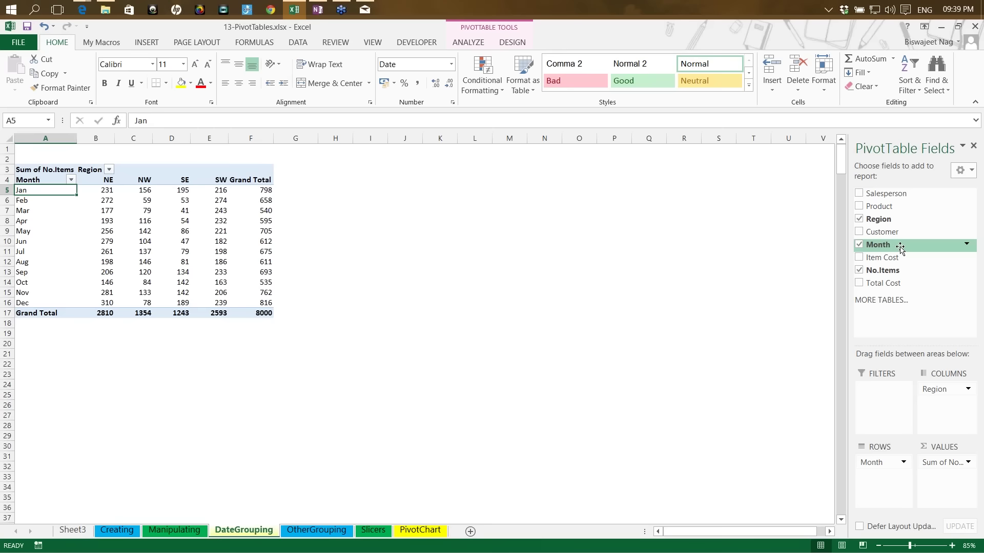
Group the Month row field by Months, Quarters and Years.
{"action": "right_click", "coordinate": [43, 232]}
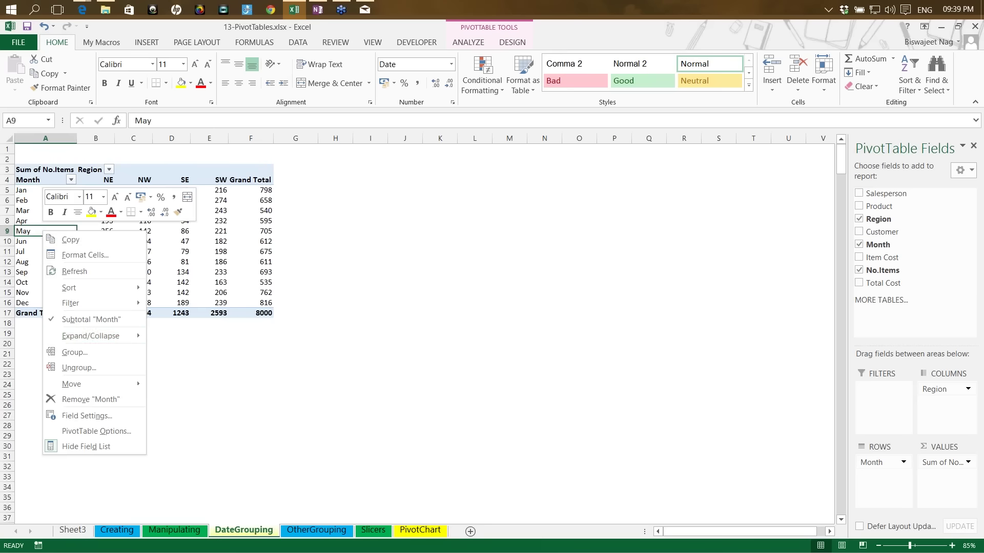
{"action": "left_click", "coordinate": [75, 353]}
{"action": "left_click", "coordinate": [30, 378]}
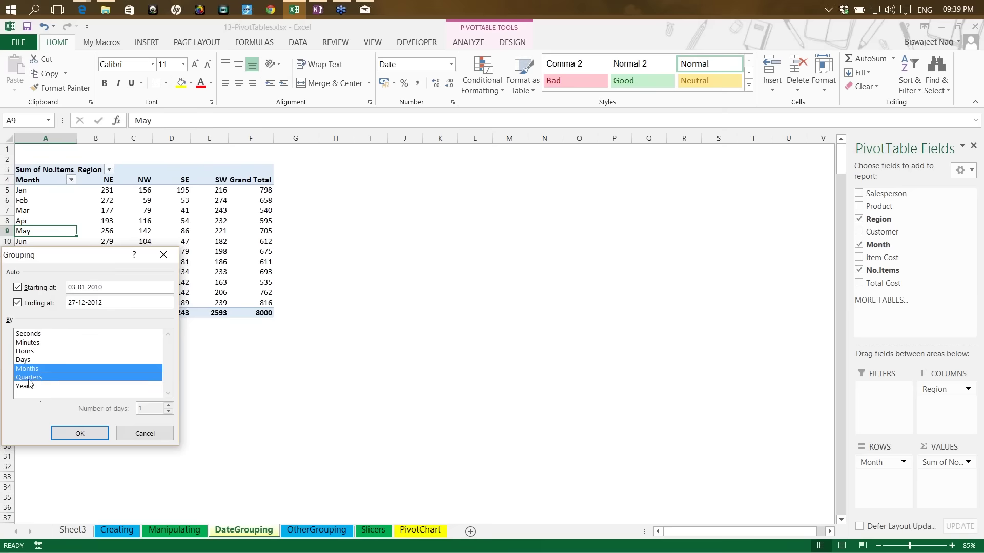
{"action": "left_click", "coordinate": [30, 388]}
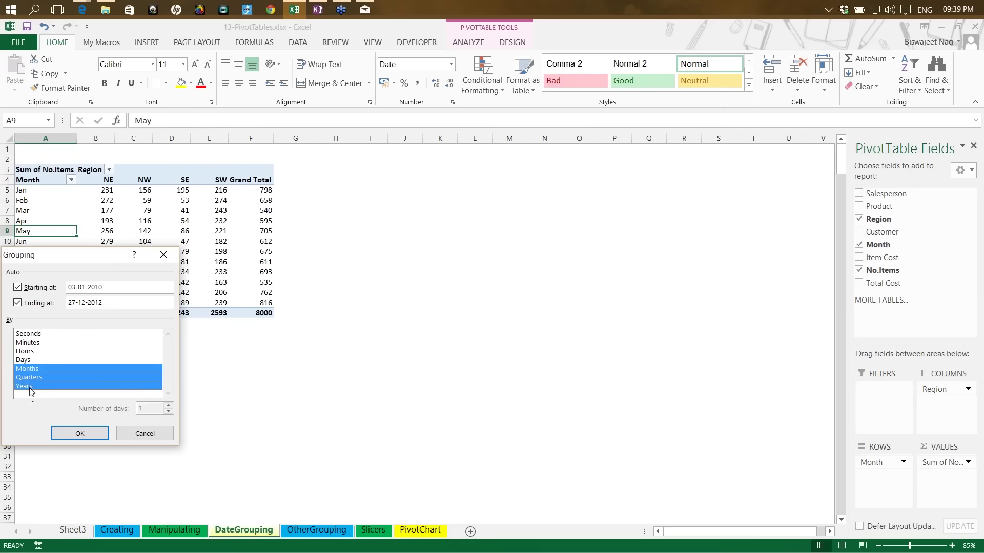
{"action": "left_click", "coordinate": [65, 435]}
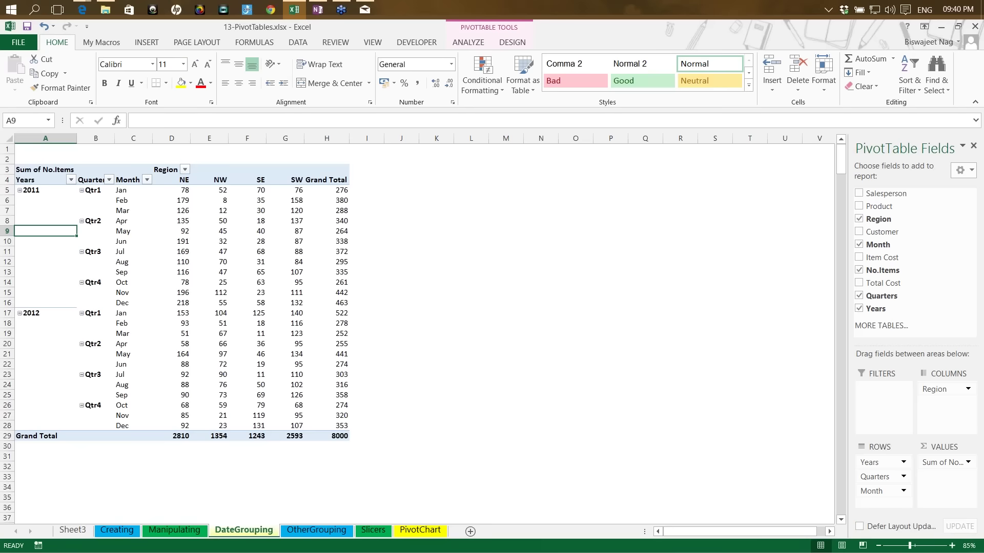
Move the Month field into the report filters and place Years below Quarters in the rows.
{"action": "left_click_drag", "start_coordinate": [871, 491], "coordinate": [874, 391]}
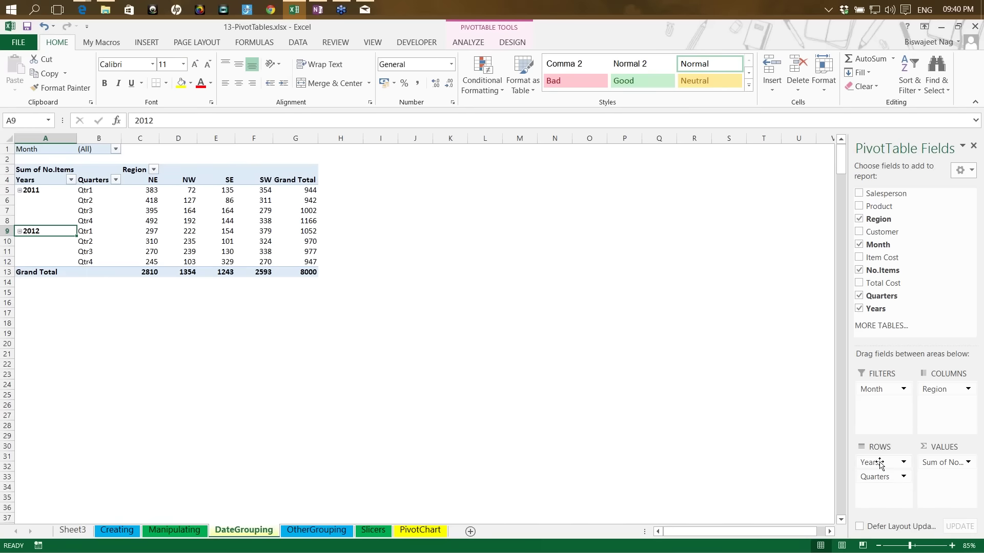
{"action": "left_click_drag", "start_coordinate": [881, 464], "coordinate": [881, 493]}
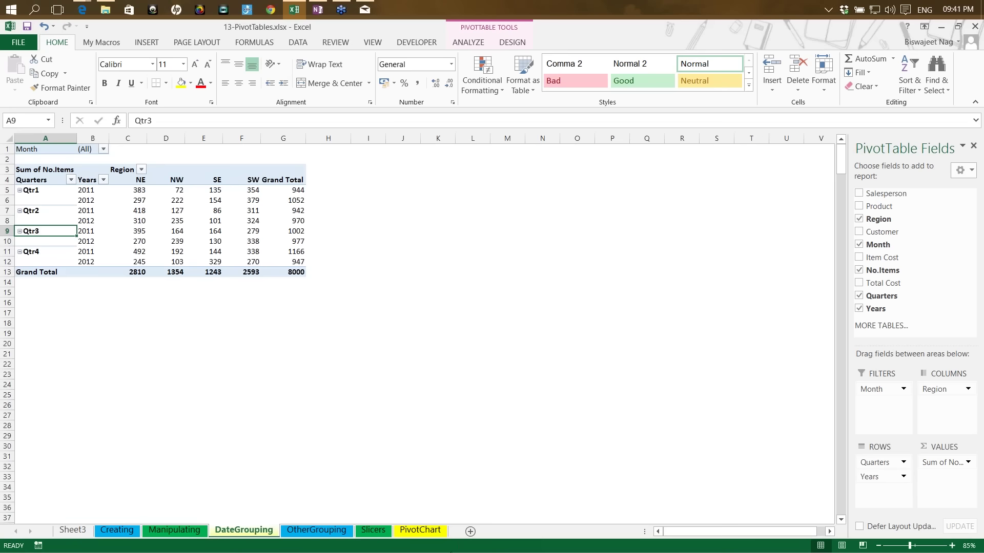
{"action": "left_click", "coordinate": [82, 190]}
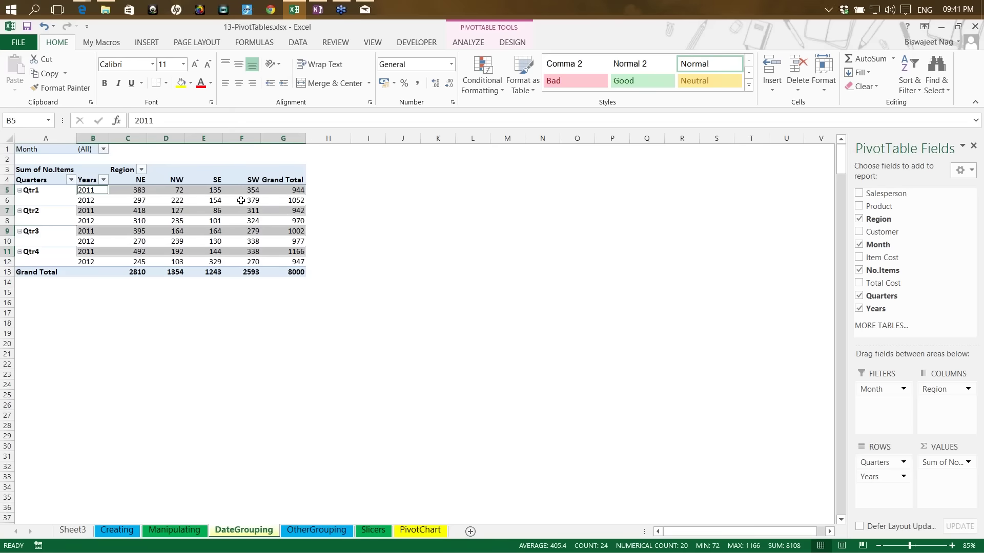
{"action": "mouse_move", "coordinate": [241, 200]}
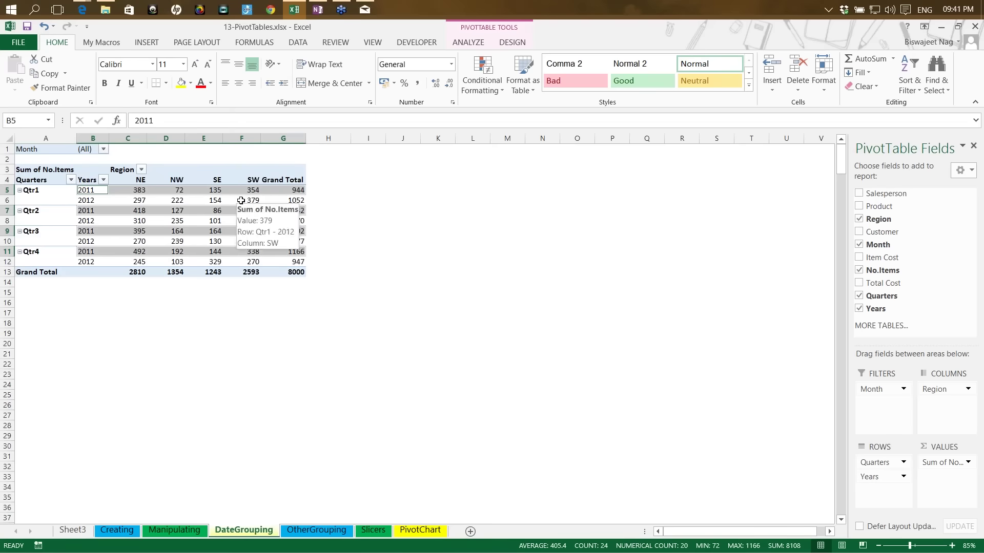
{"action": "left_click", "coordinate": [113, 393]}
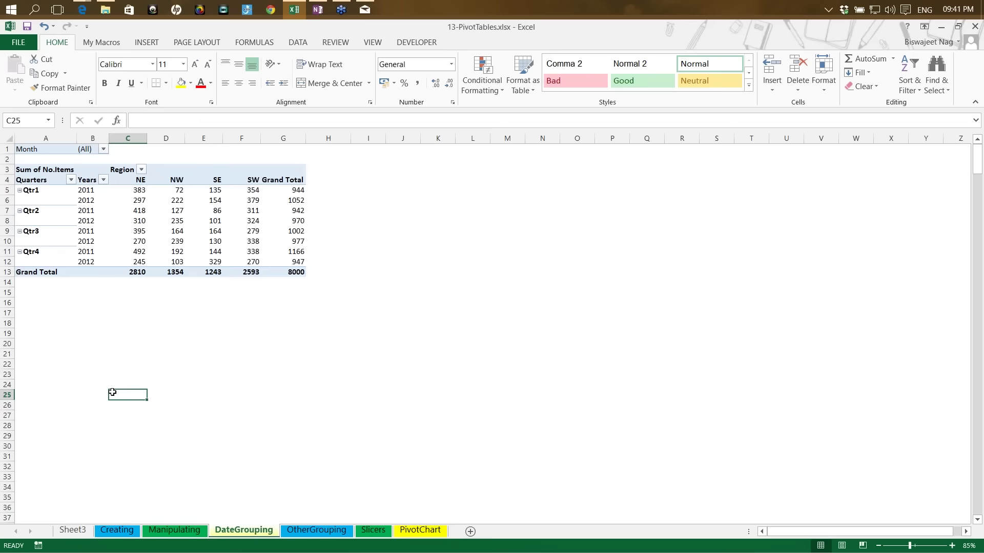
Rearrange the pivot fields so that Quarters is a report filter and the rows hold Month with Years below it.
{"action": "left_click", "coordinate": [142, 219]}
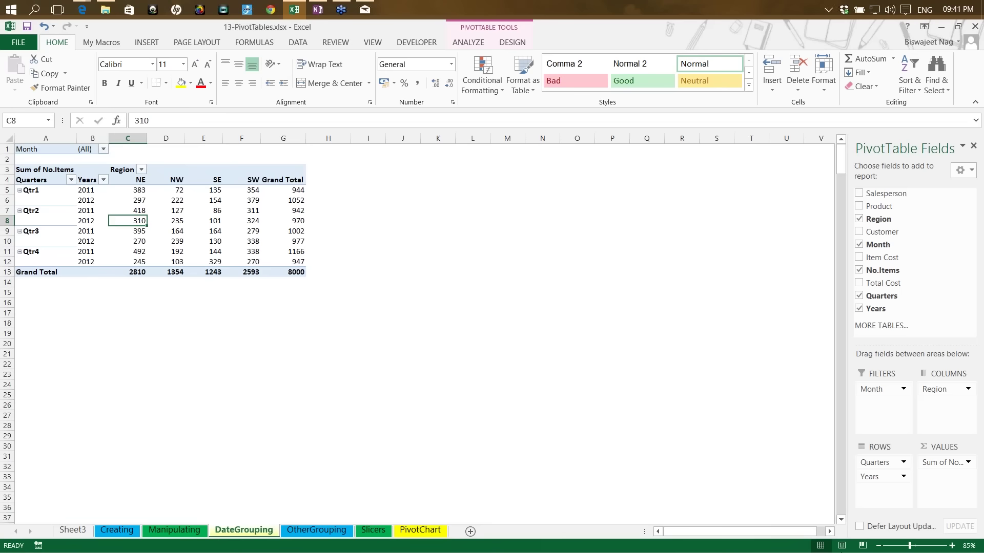
{"action": "left_click_drag", "start_coordinate": [877, 463], "coordinate": [875, 429]}
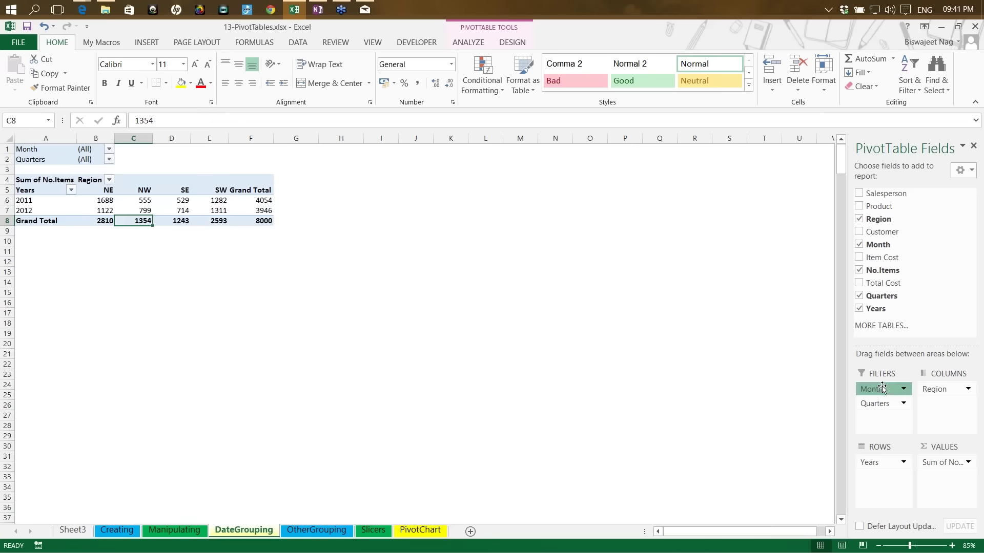
{"action": "left_click_drag", "start_coordinate": [883, 389], "coordinate": [876, 482]}
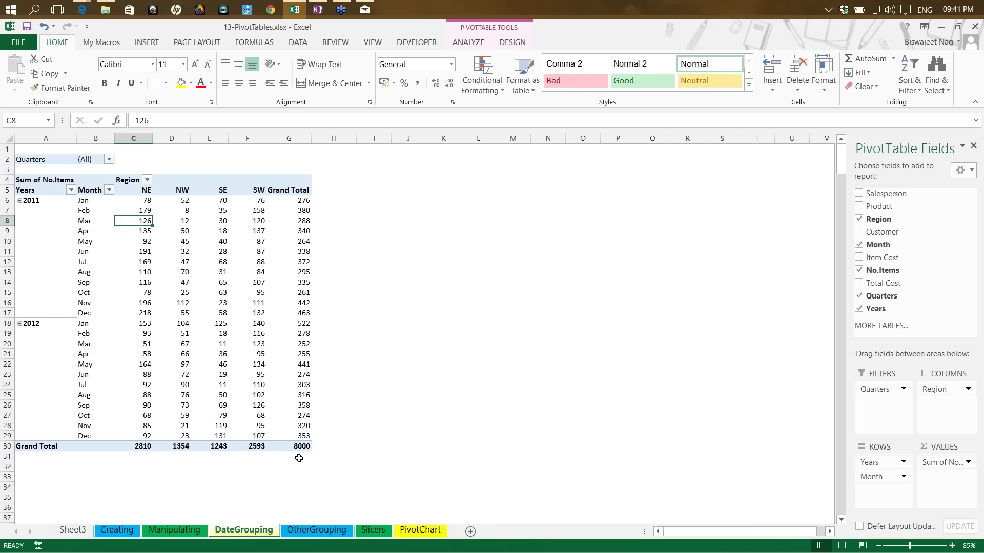
{"action": "left_click_drag", "start_coordinate": [871, 463], "coordinate": [871, 485]}
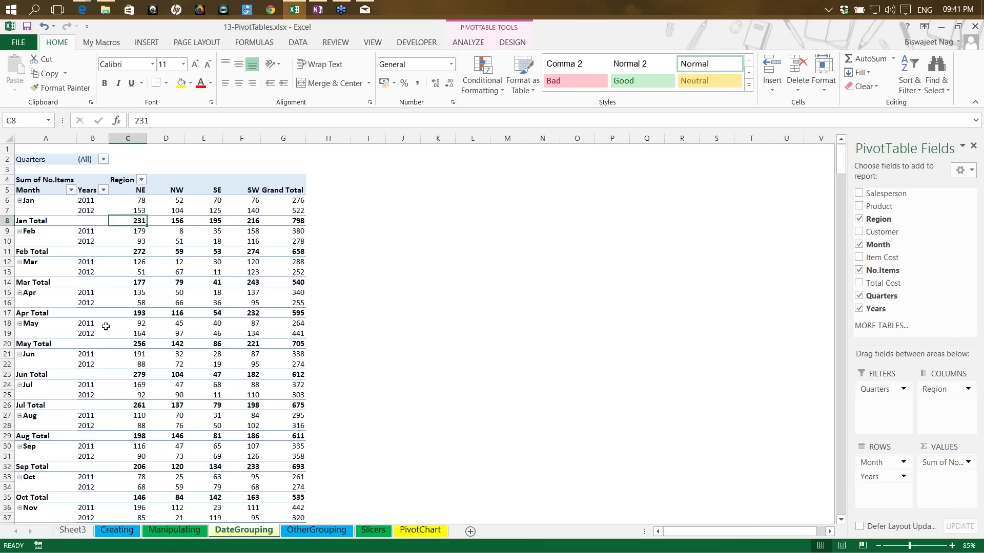
{"action": "left_click", "coordinate": [25, 201]}
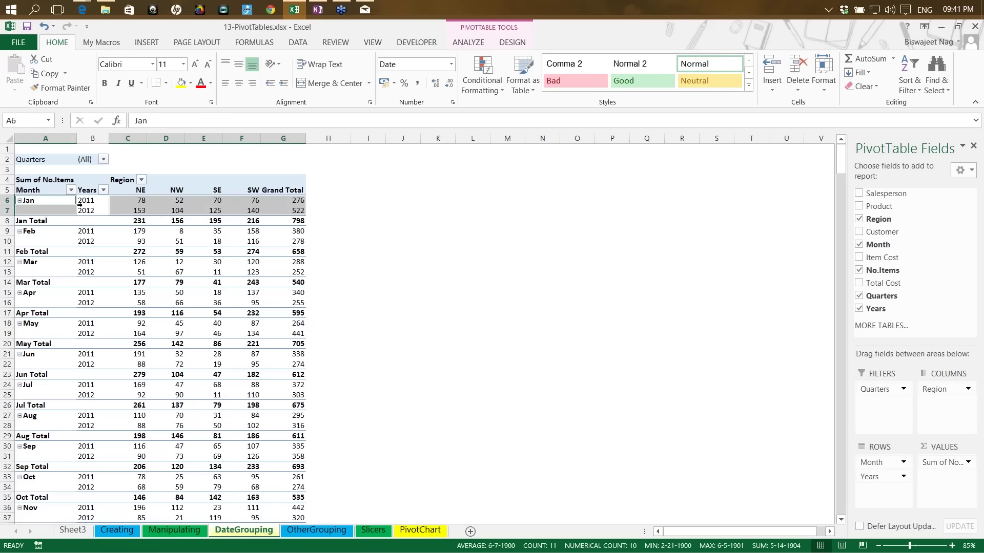
{"action": "left_click", "coordinate": [101, 200]}
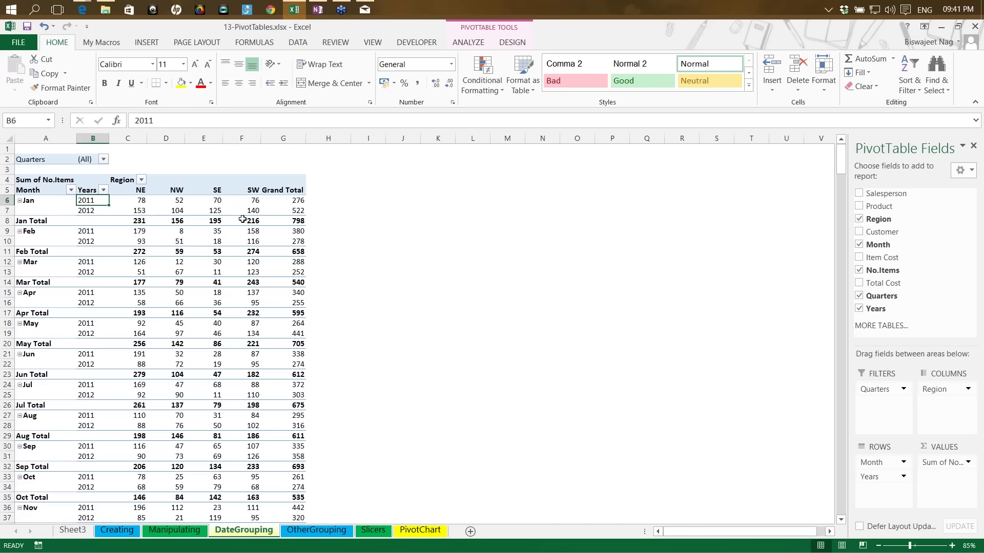
{"action": "left_click", "coordinate": [259, 211]}
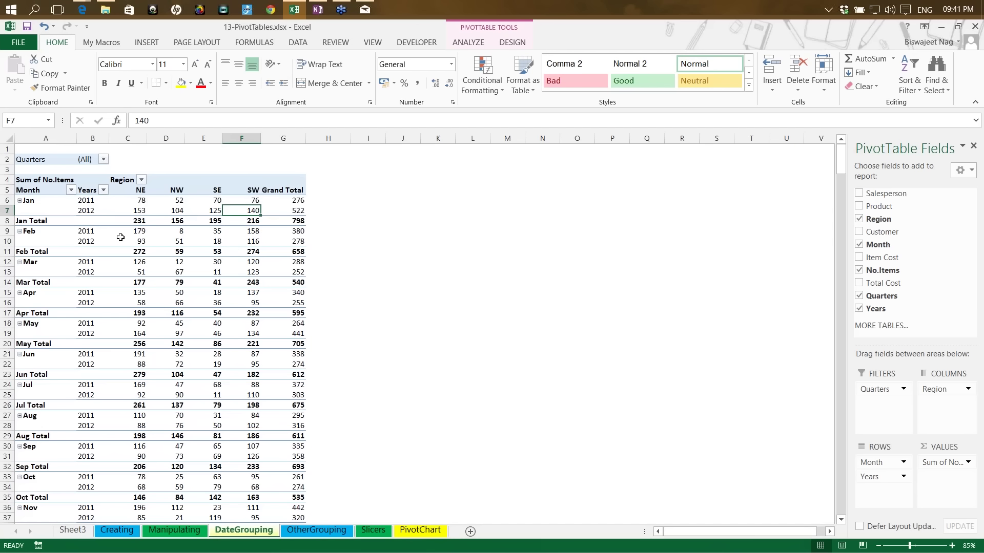
{"action": "left_click", "coordinate": [139, 232]}
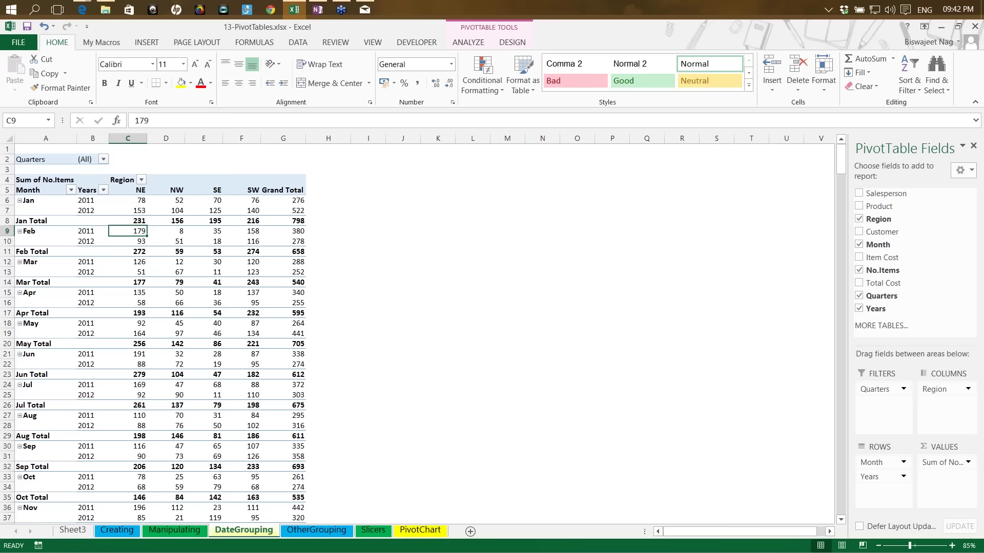
Turn off all subtotals in the pivot table so the Jan Total and other monthly total rows are hidden.
{"action": "left_click", "coordinate": [29, 221]}
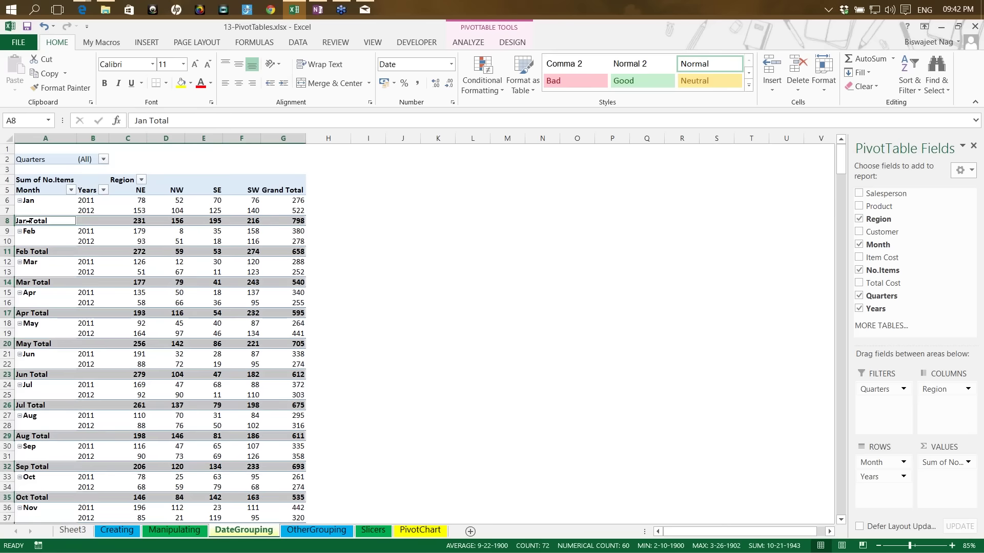
{"action": "left_click", "coordinate": [23, 221]}
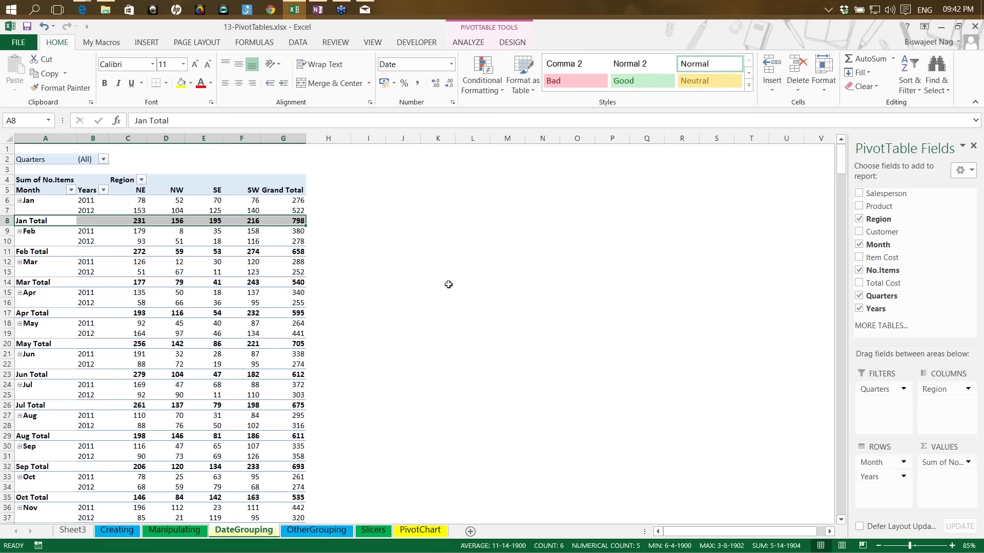
{"action": "left_click", "coordinate": [466, 43]}
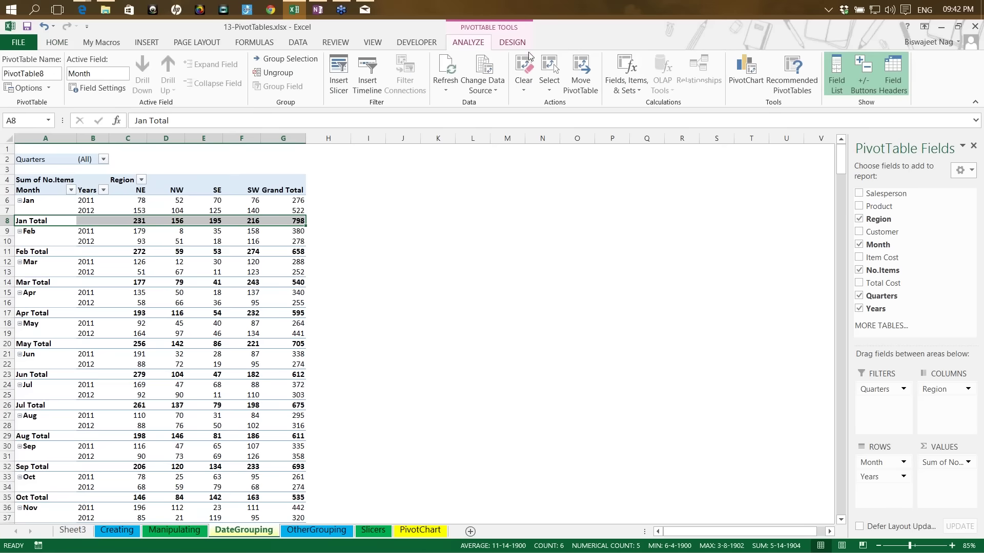
{"action": "left_click", "coordinate": [515, 43]}
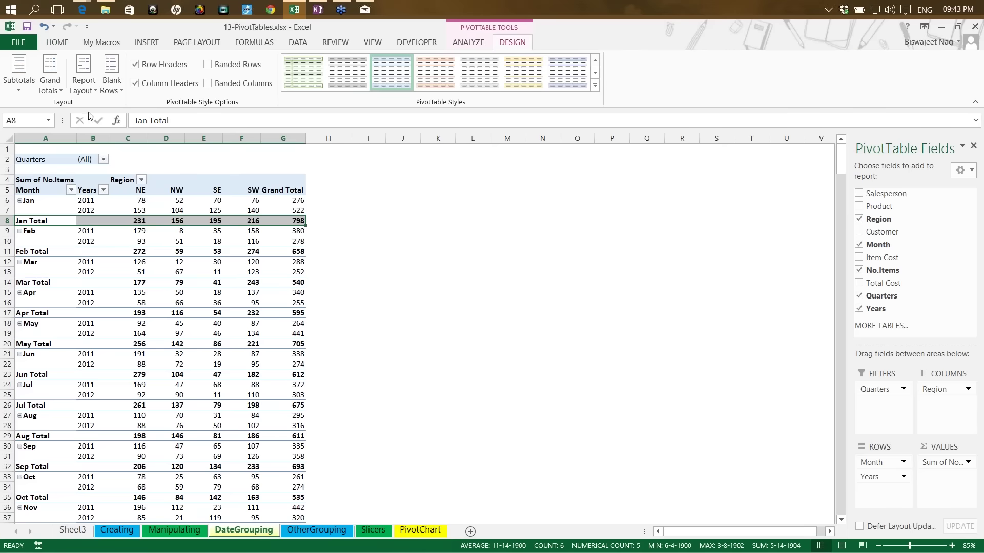
{"action": "left_click", "coordinate": [23, 92]}
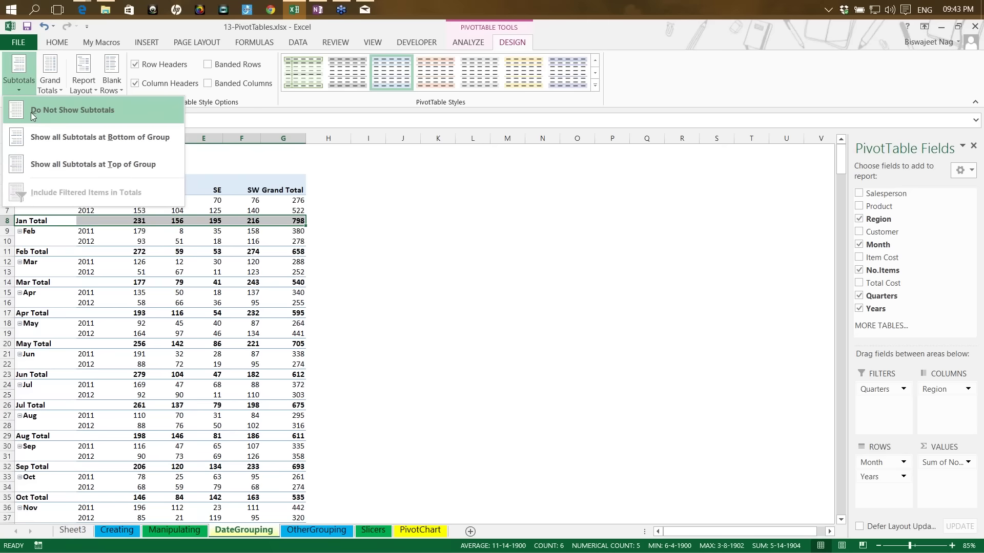
{"action": "left_click", "coordinate": [31, 112]}
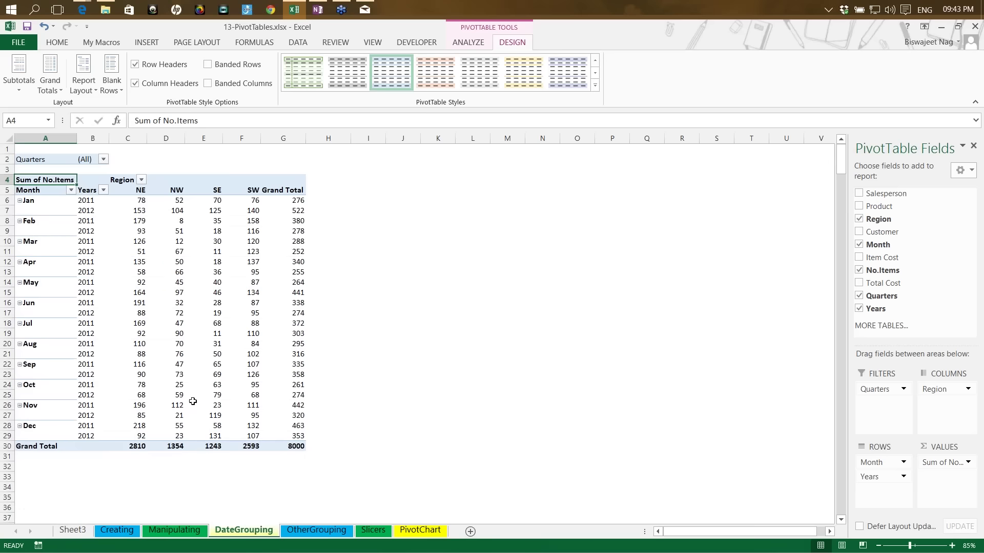
Set the pivot table to show all subtotals at the top of each group.
{"action": "mouse_move", "coordinate": [193, 401]}
{"action": "mouse_move", "coordinate": [296, 352]}
{"action": "left_click", "coordinate": [21, 92]}
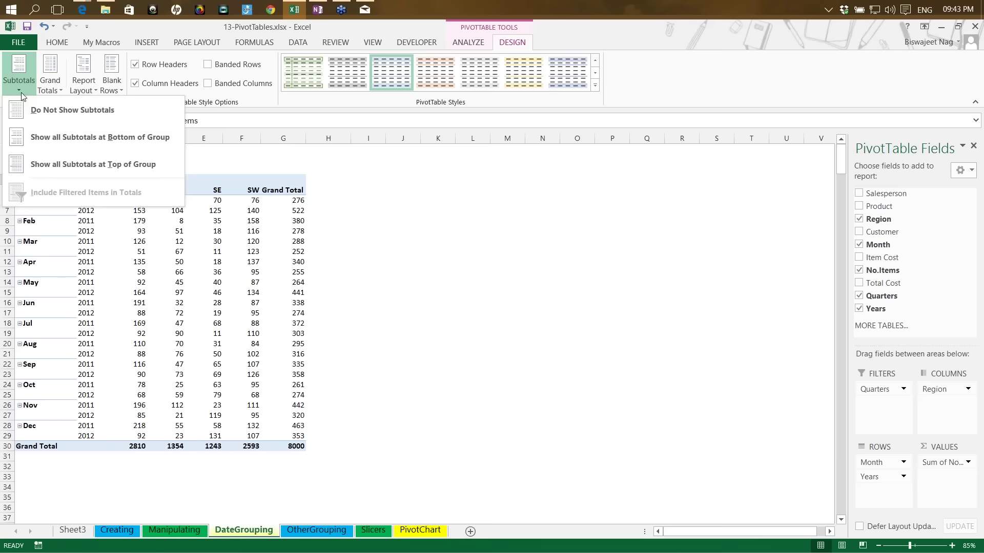
{"action": "left_click", "coordinate": [46, 160]}
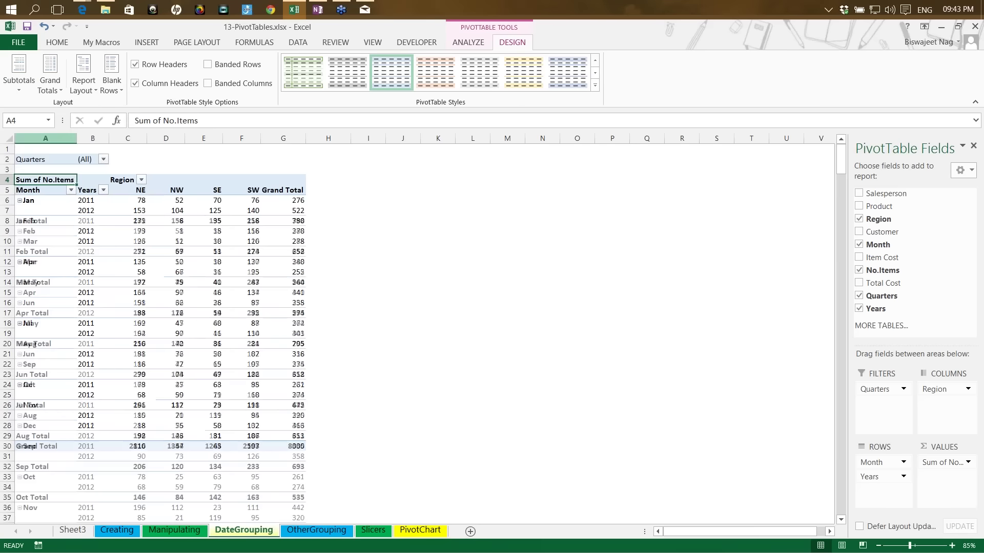
{"action": "left_click", "coordinate": [26, 81]}
{"action": "left_click", "coordinate": [37, 165]}
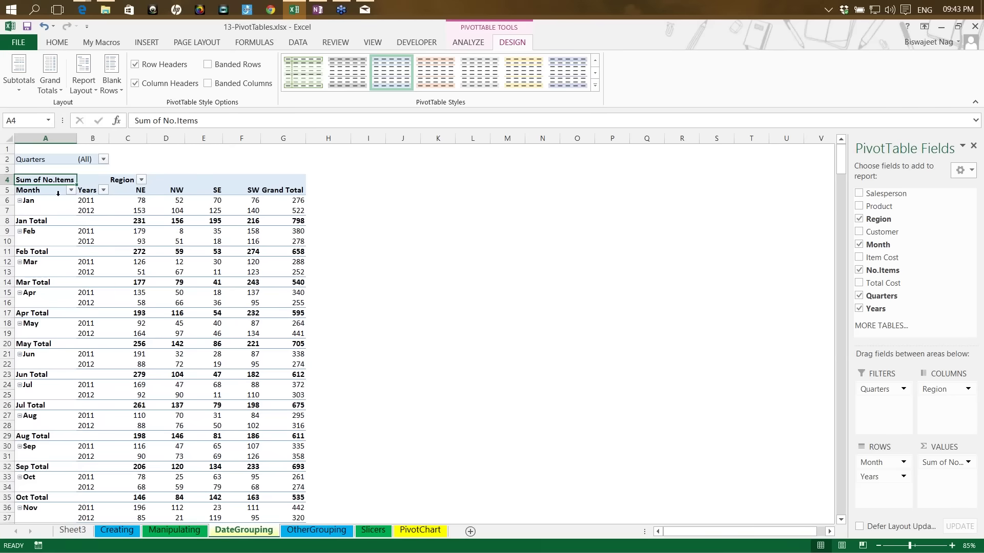
Apply the tabular form report layout to the pivot table, and switch it to outline form.
{"action": "mouse_move", "coordinate": [156, 297]}
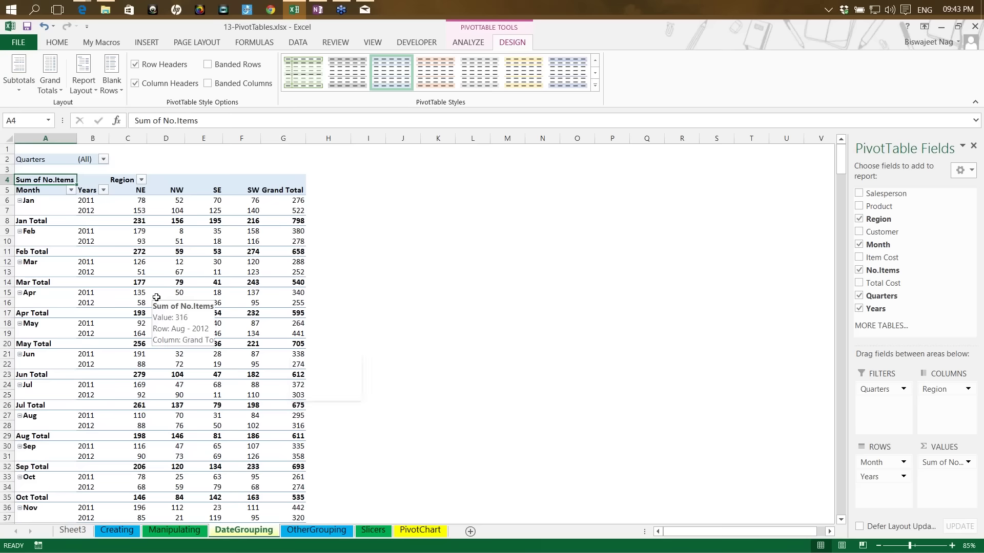
{"action": "left_click", "coordinate": [83, 87]}
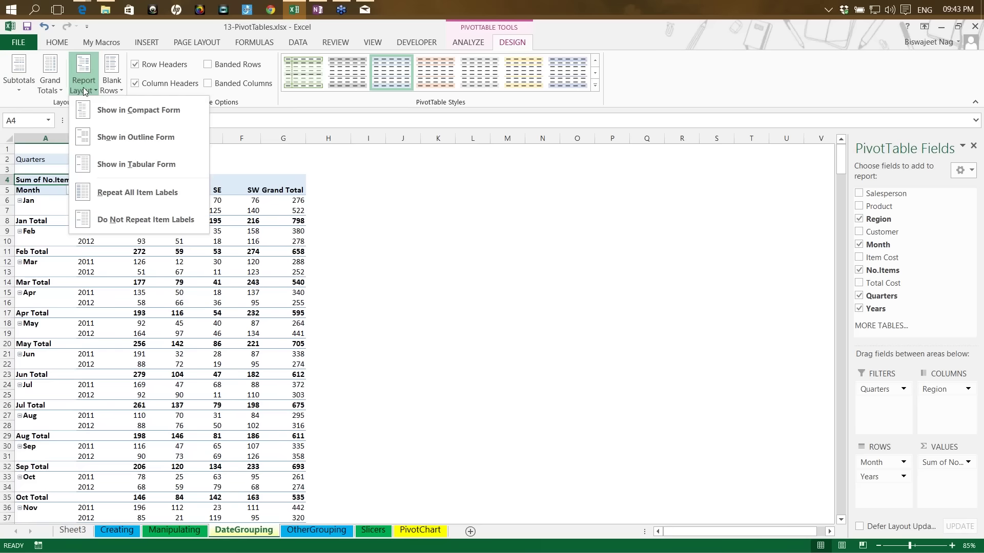
{"action": "left_click", "coordinate": [143, 164]}
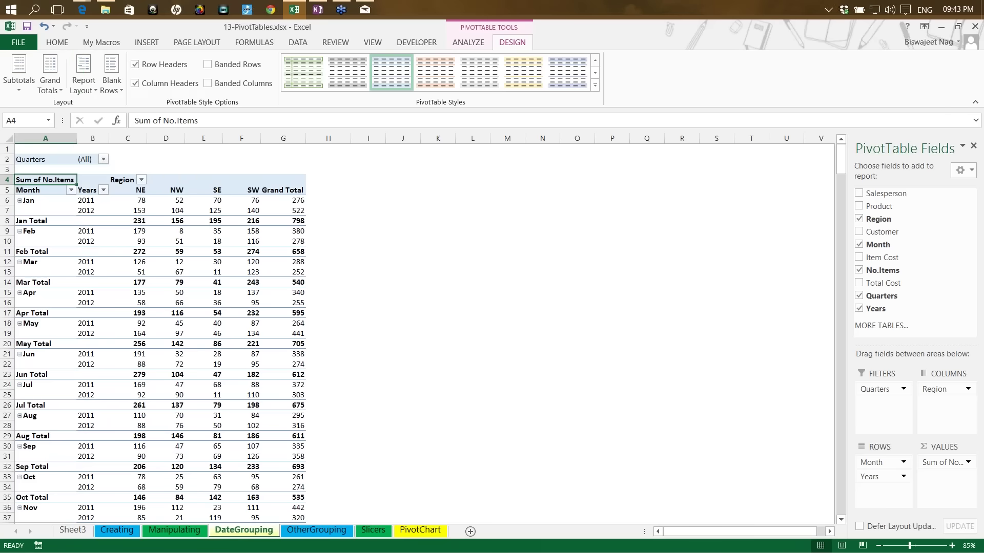
{"action": "left_click", "coordinate": [83, 85]}
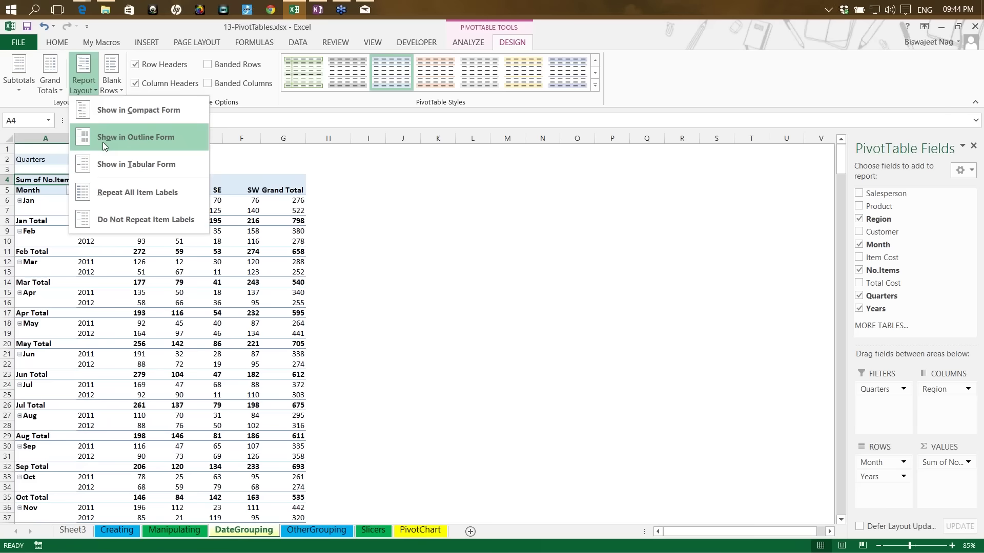
{"action": "left_click", "coordinate": [102, 143]}
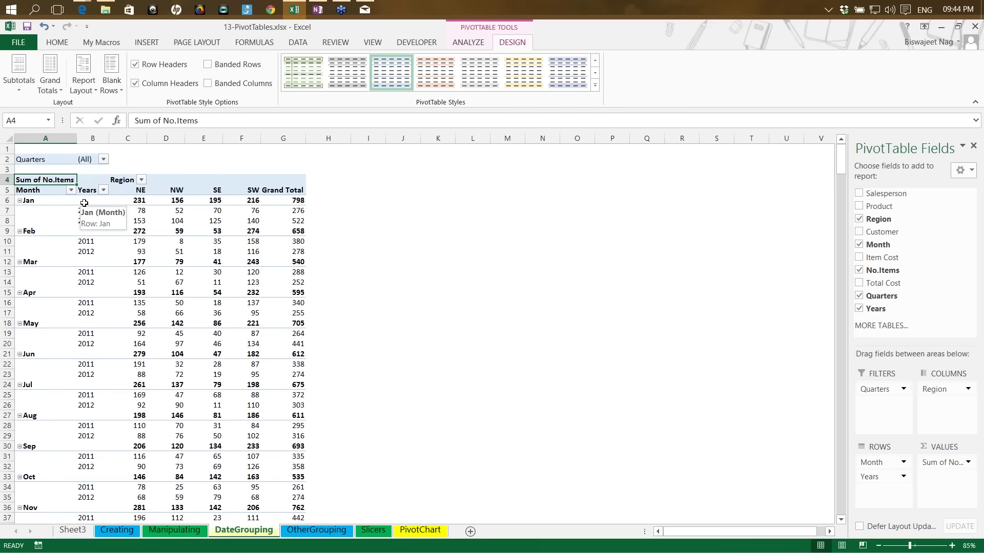
{"action": "left_click", "coordinate": [85, 88]}
{"action": "left_click", "coordinate": [23, 85]}
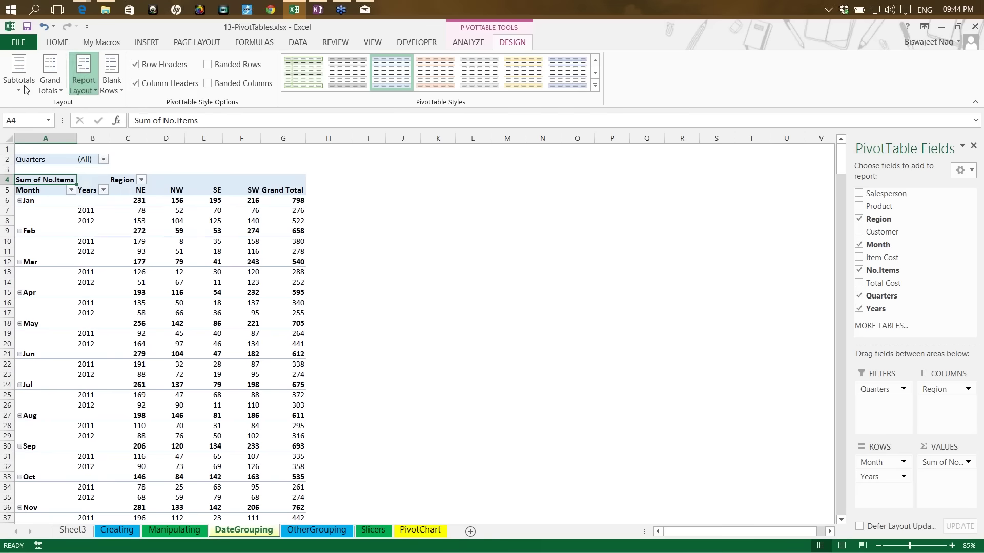
{"action": "left_click", "coordinate": [24, 85]}
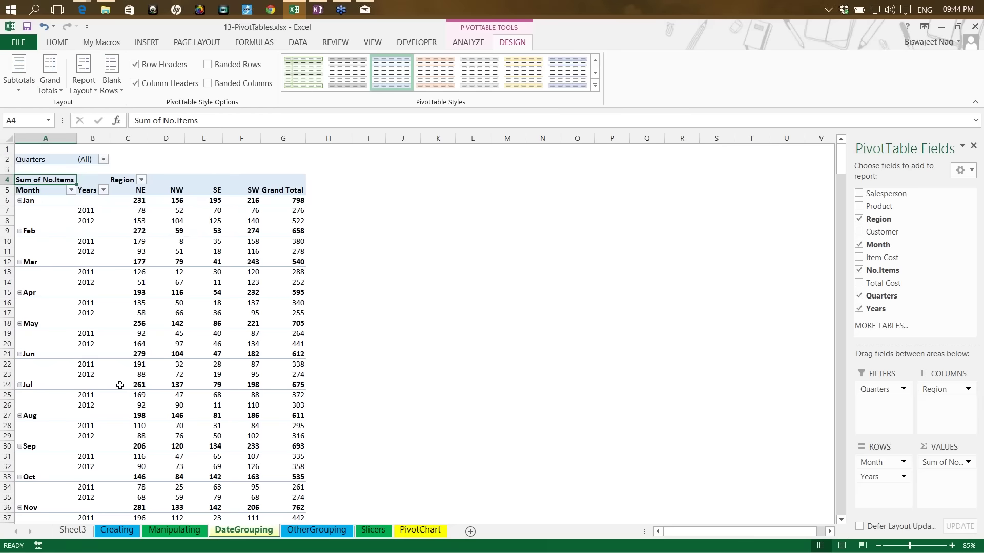
Move Quarters from the report filter back into the pivot rows, ordering the row fields as Years, Quarters, Month.
{"action": "mouse_move", "coordinate": [119, 385]}
{"action": "left_click", "coordinate": [93, 221]}
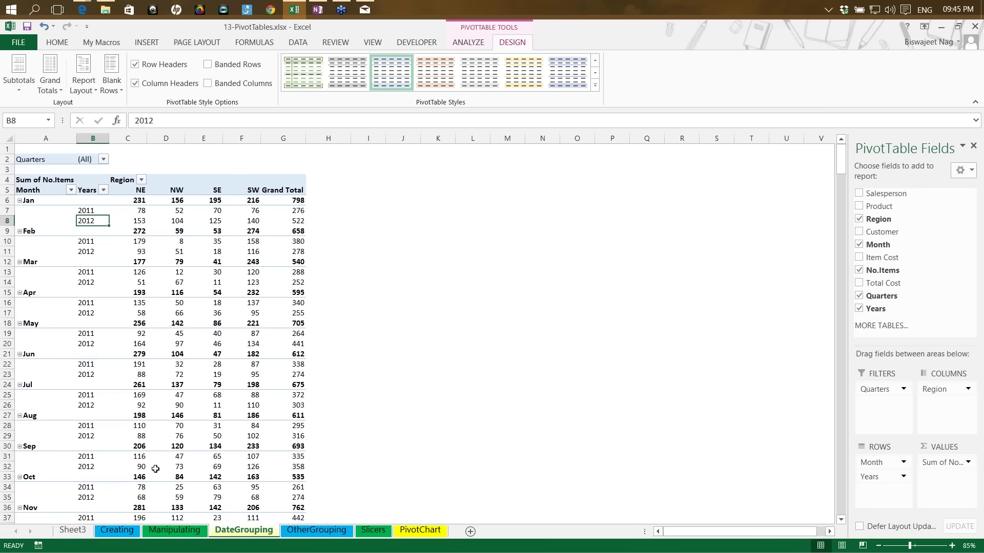
{"action": "left_click_drag", "start_coordinate": [867, 388], "coordinate": [876, 507]}
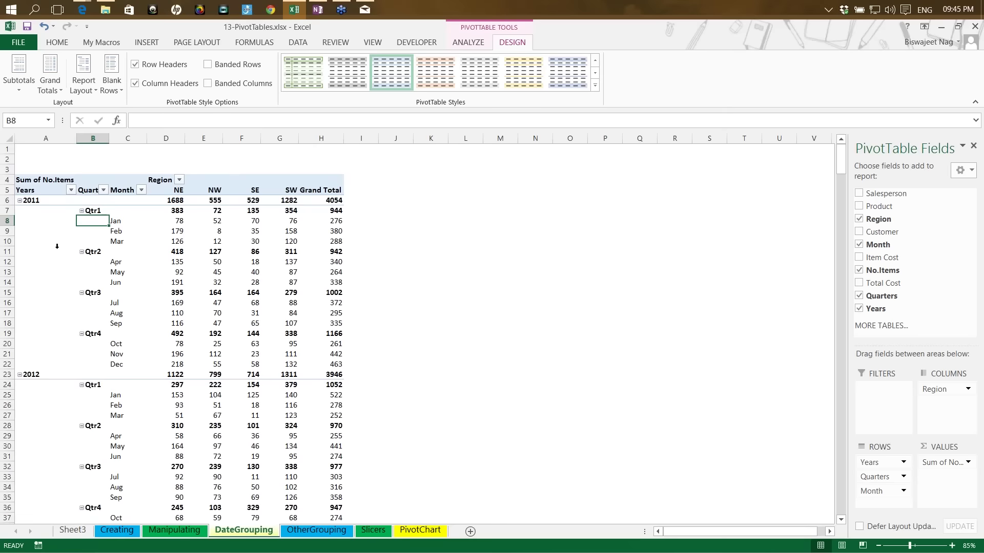
Regroup the pivot table dates by Days only instead of Months, Quarters and Years, with the number of days set to 14.
{"action": "right_click", "coordinate": [41, 240]}
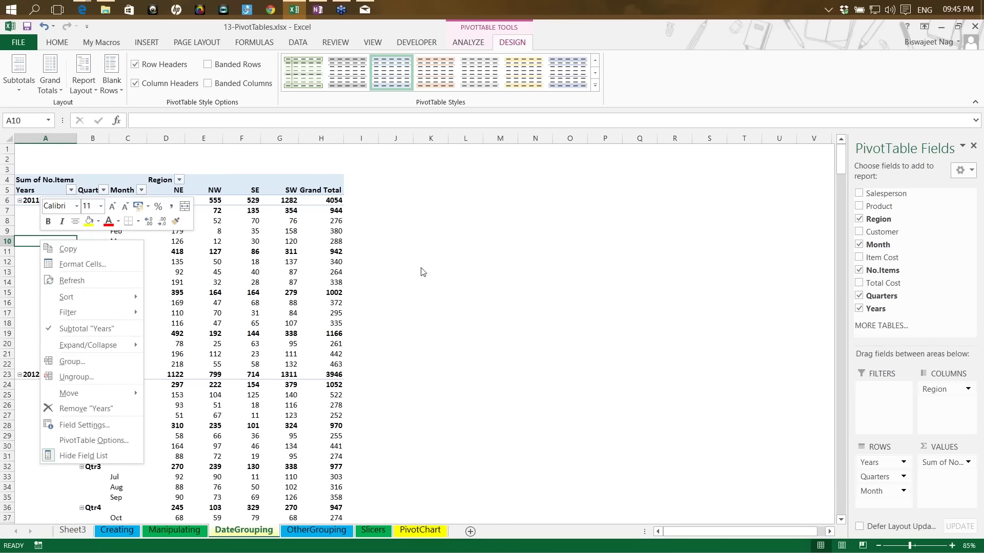
{"action": "key", "text": "Escape"}
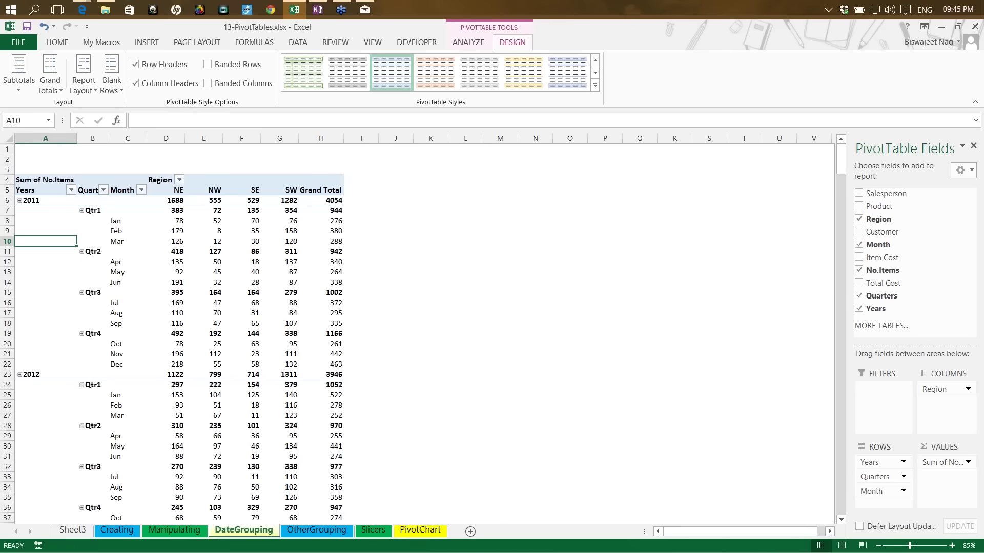
{"action": "right_click", "coordinate": [44, 240]}
{"action": "key", "text": "Escape"}
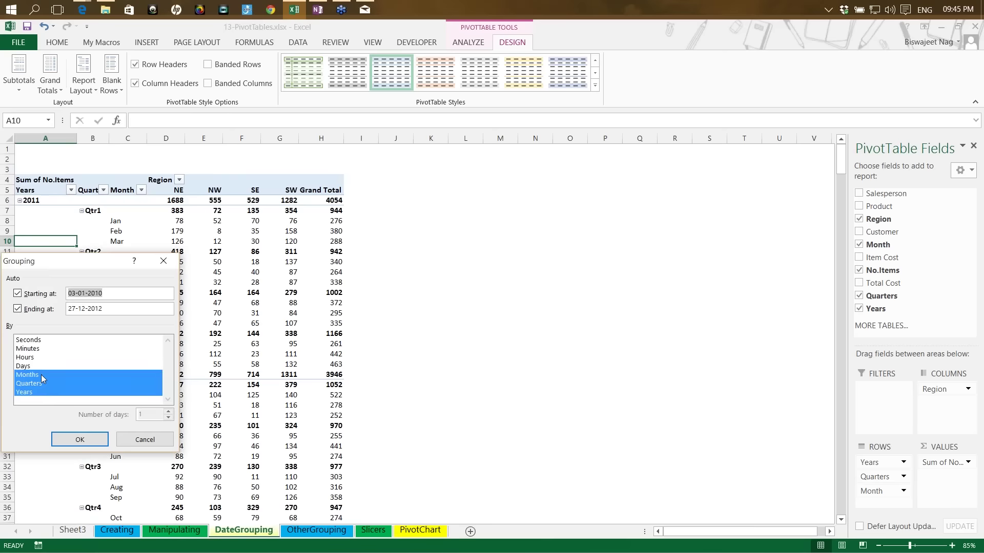
{"action": "left_click", "coordinate": [41, 374]}
{"action": "left_click", "coordinate": [41, 383]}
{"action": "left_click", "coordinate": [31, 392]}
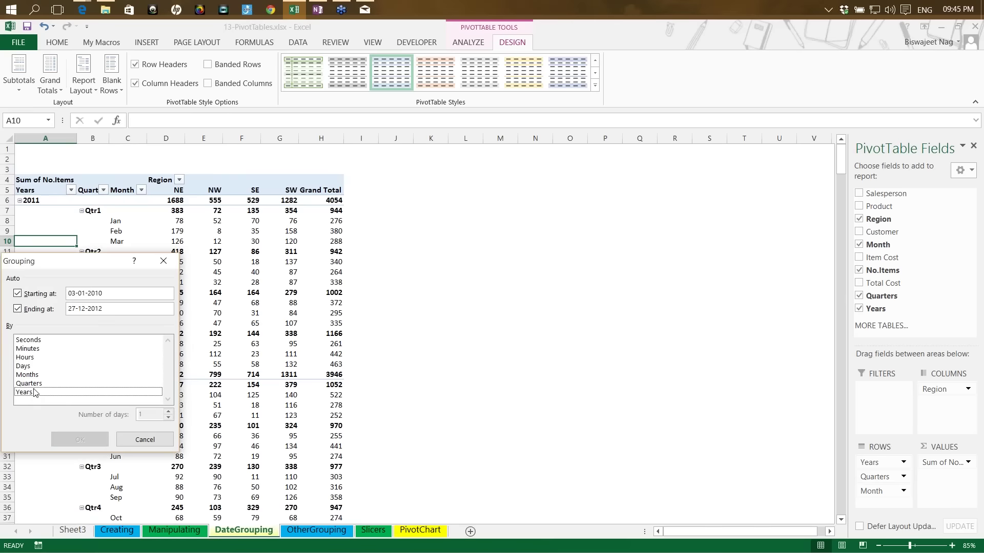
{"action": "left_click", "coordinate": [38, 367]}
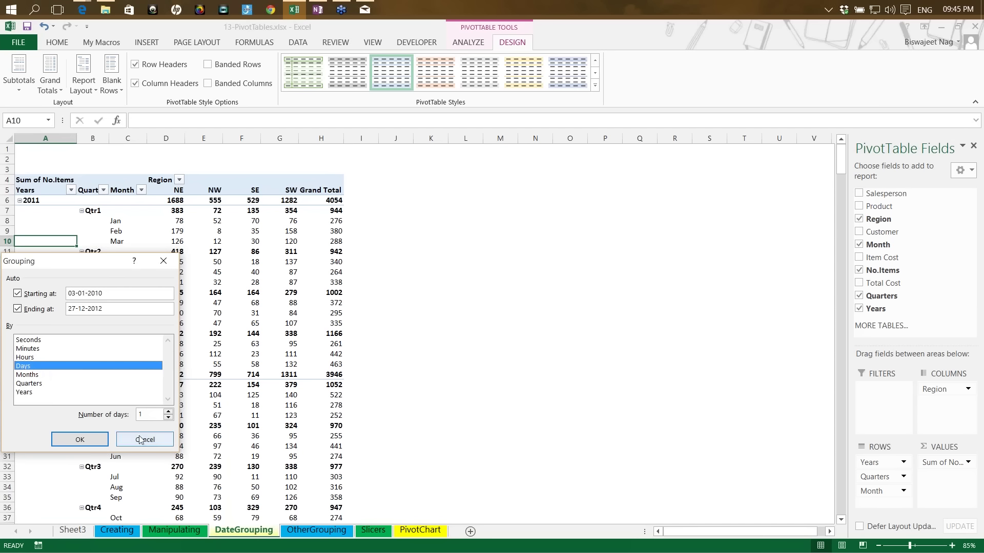
{"action": "left_click_drag", "start_coordinate": [149, 414], "coordinate": [115, 413]}
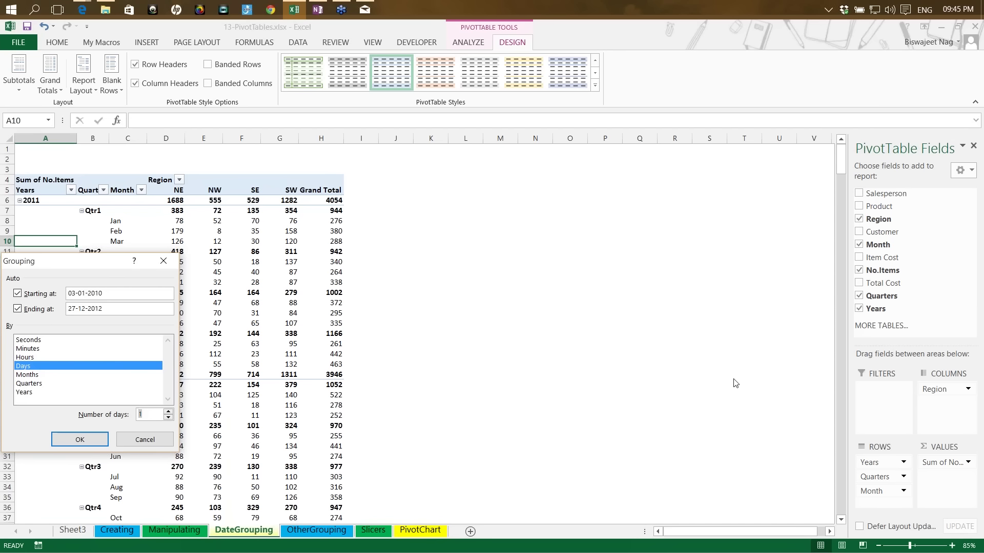
{"action": "type", "text": "14"}
{"action": "left_click", "coordinate": [79, 440]}
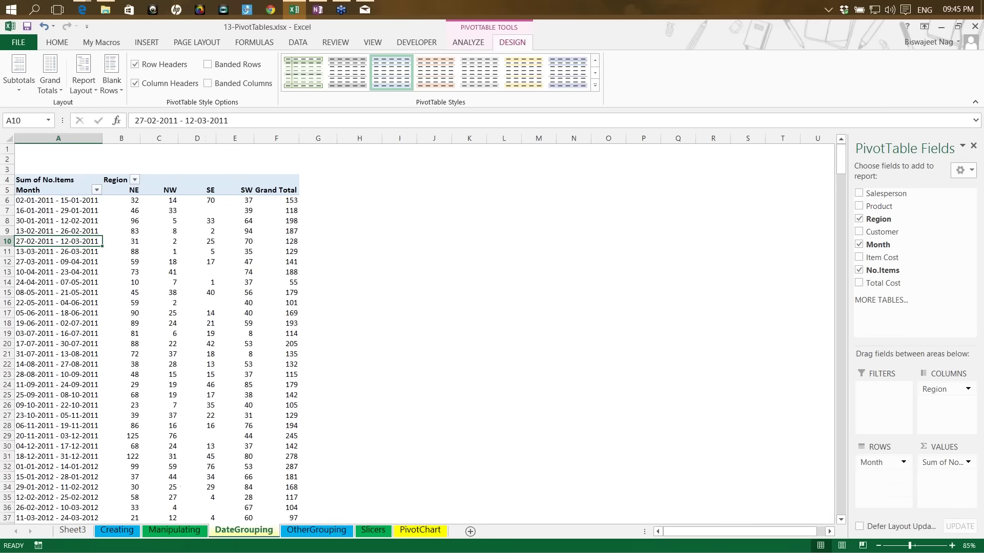
Examine the 14-day date ranges in the row labels and review their Grouping settings without changing them.
{"action": "left_click", "coordinate": [25, 202]}
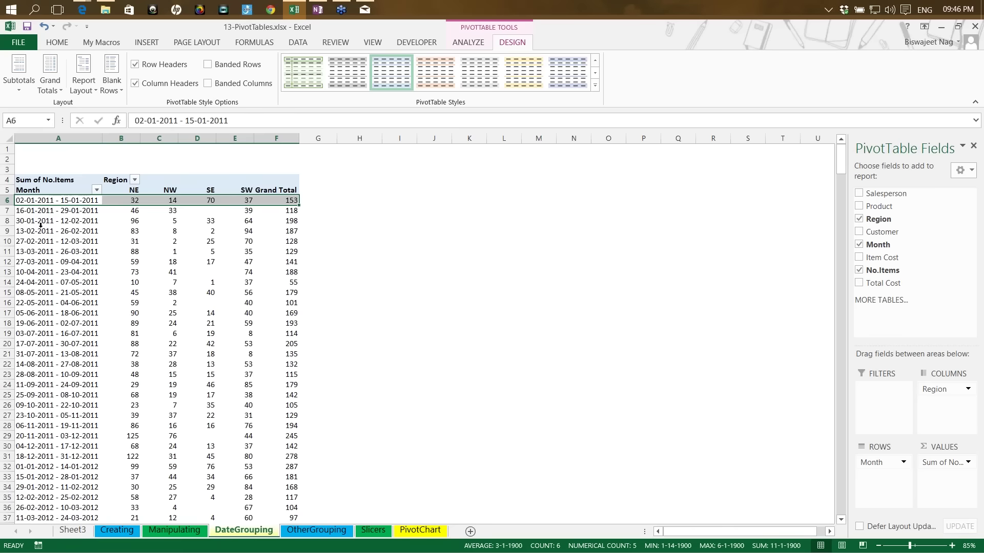
{"action": "left_click", "coordinate": [40, 200]}
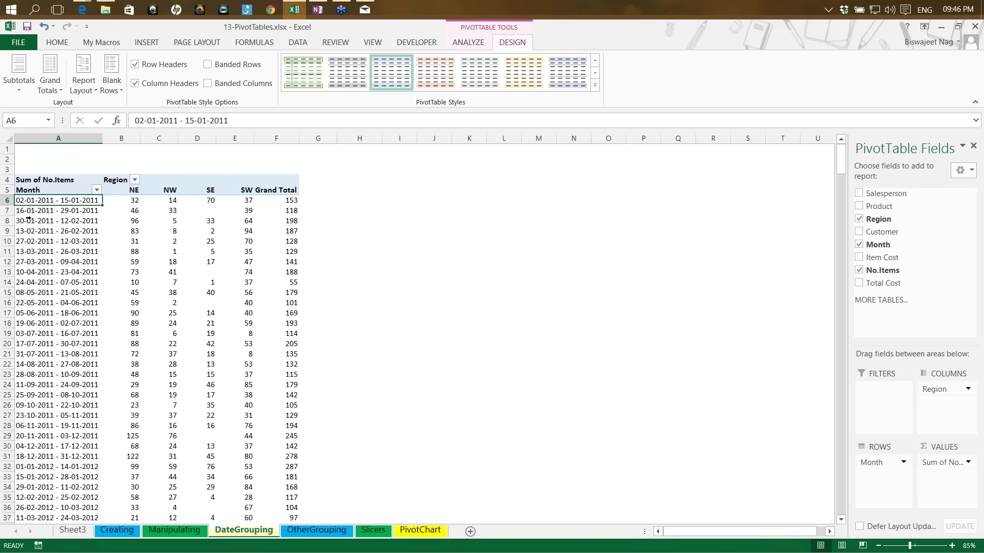
{"action": "left_click", "coordinate": [29, 210]}
{"action": "left_click", "coordinate": [29, 221]}
{"action": "left_click", "coordinate": [30, 241]}
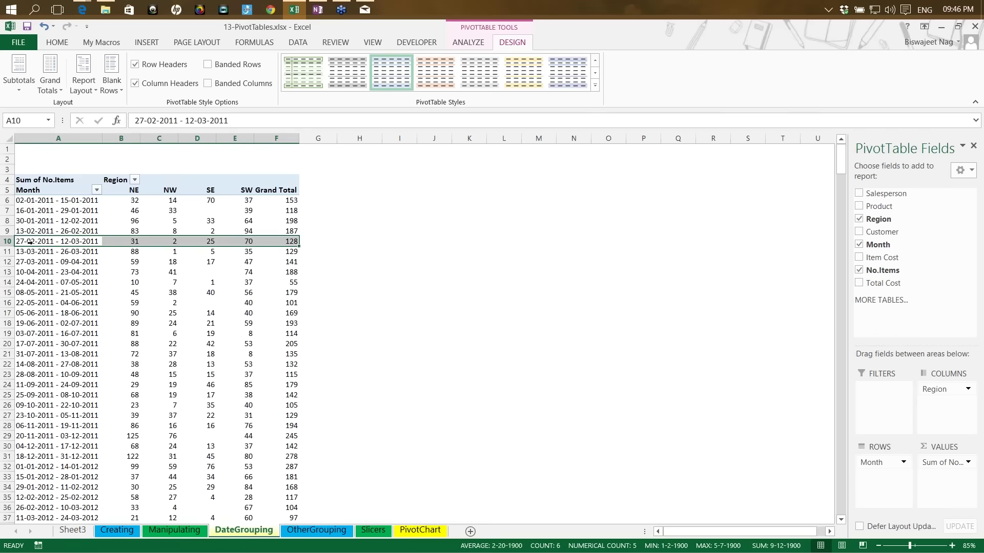
{"action": "left_click", "coordinate": [124, 201]}
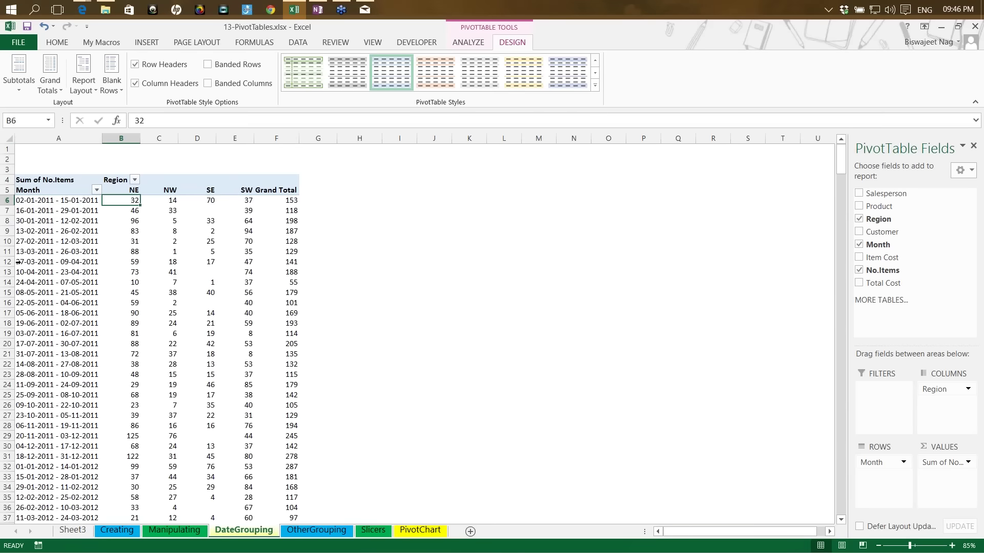
{"action": "right_click", "coordinate": [50, 236]}
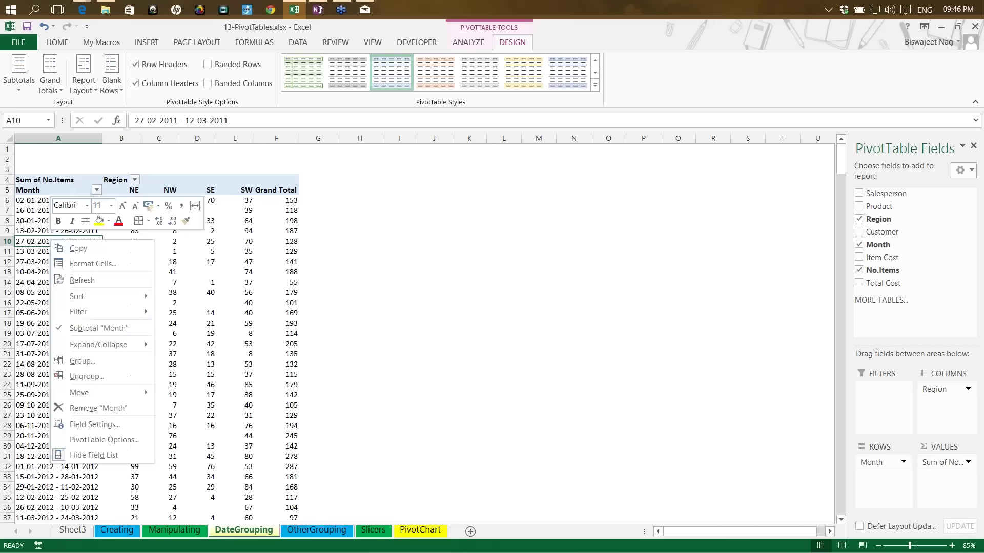
{"action": "left_click", "coordinate": [77, 365]}
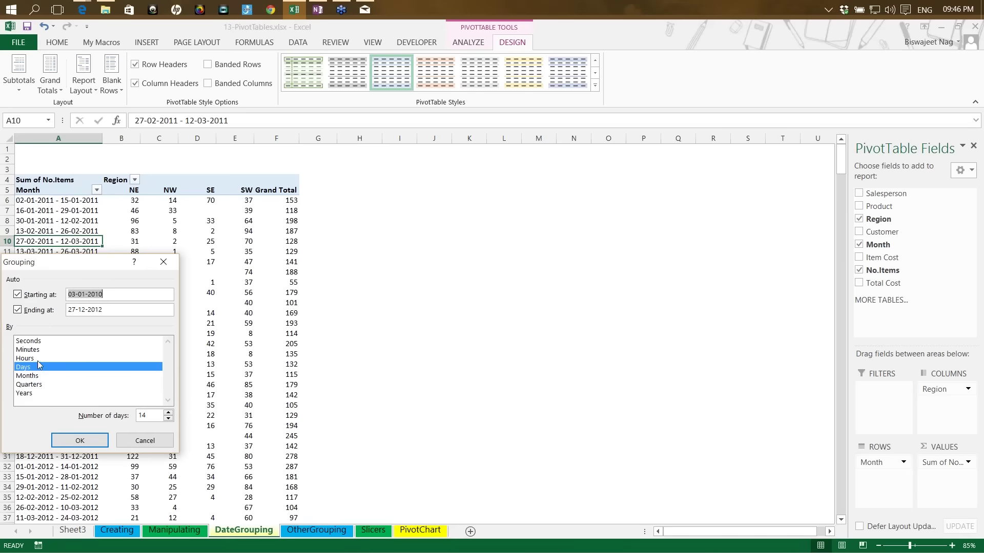
{"action": "left_click", "coordinate": [158, 441]}
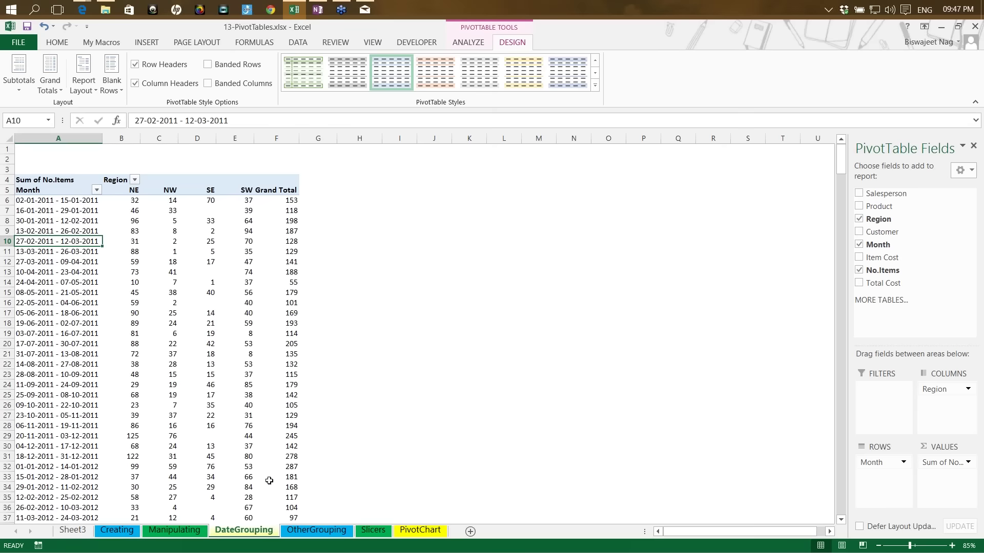
{"action": "mouse_move", "coordinate": [143, 437]}
Switch to the OtherGrouping sheet and look over the pivot table's region columns and product rows.
{"action": "left_click", "coordinate": [313, 532]}
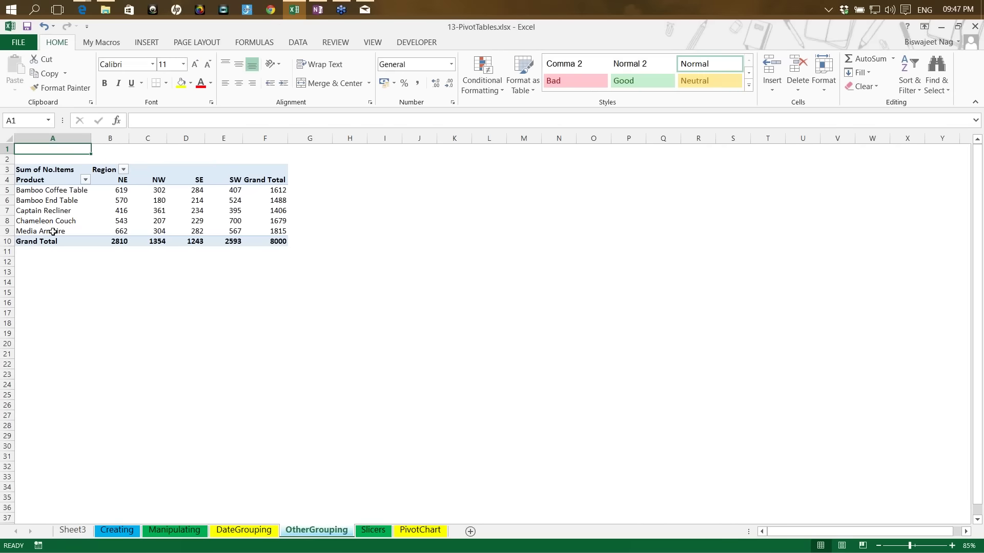
{"action": "left_click_drag", "start_coordinate": [128, 180], "coordinate": [192, 177]}
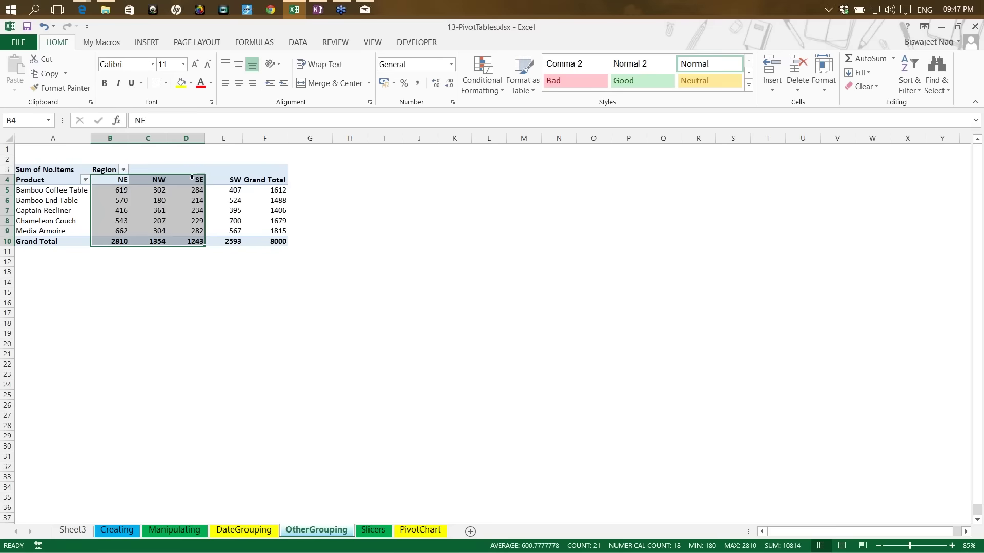
{"action": "left_click_drag", "start_coordinate": [31, 190], "coordinate": [31, 223]}
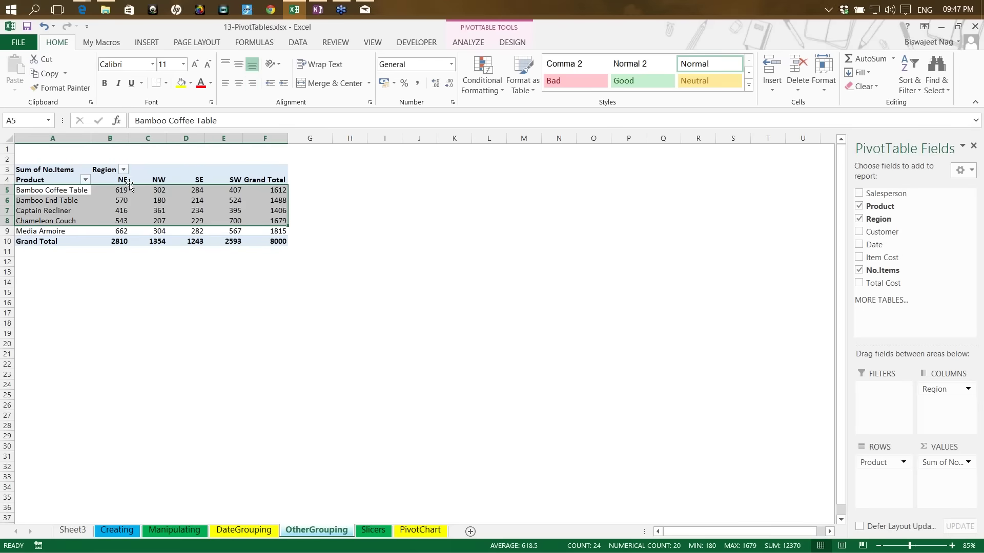
{"action": "left_click", "coordinate": [225, 344]}
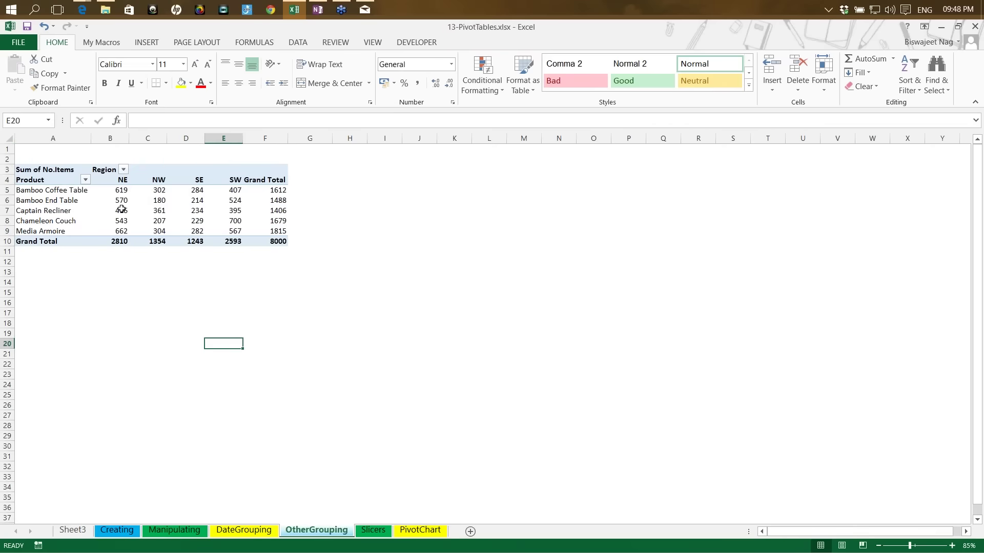
Move the SE region column in the pivot table so that it sits directly after NE.
{"action": "left_click", "coordinate": [123, 181]}
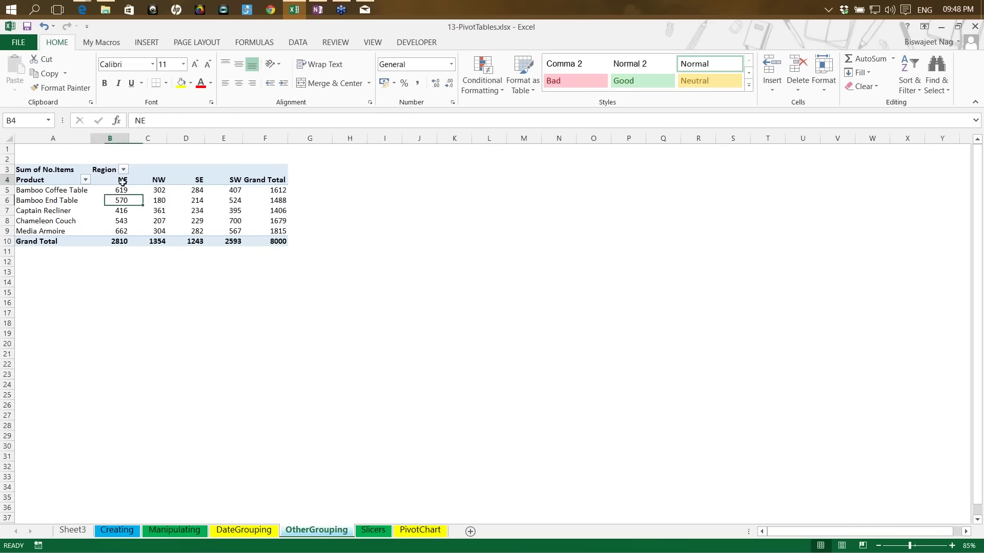
{"action": "key", "text": "Right"}
{"action": "key", "text": "Right"}
{"action": "key", "text": "Right"}
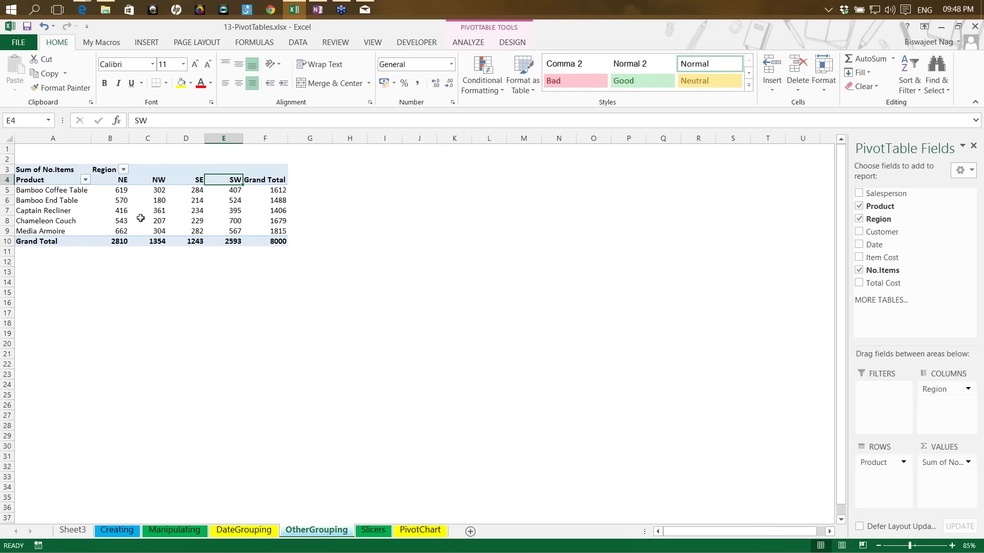
{"action": "left_click", "coordinate": [194, 176]}
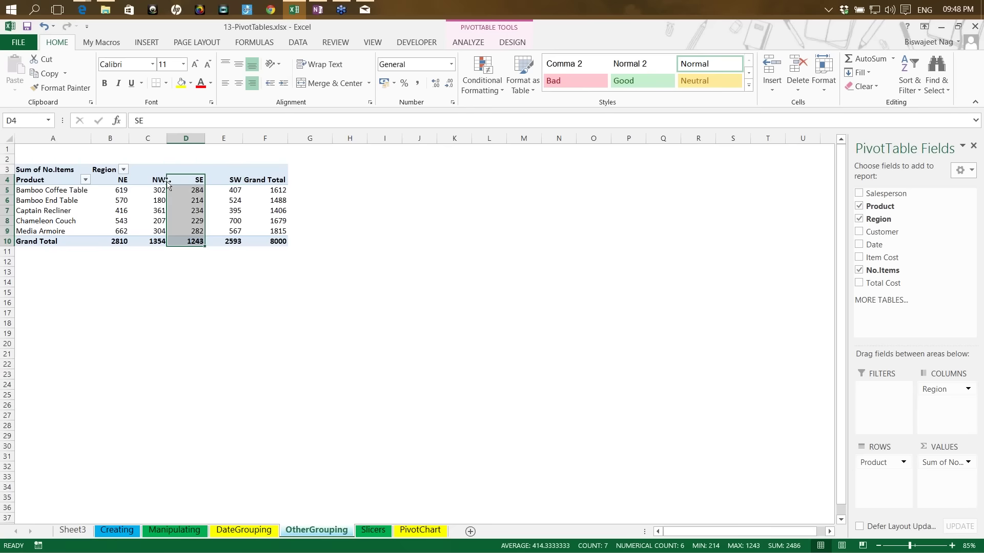
{"action": "left_click_drag", "start_coordinate": [167, 183], "coordinate": [136, 189]}
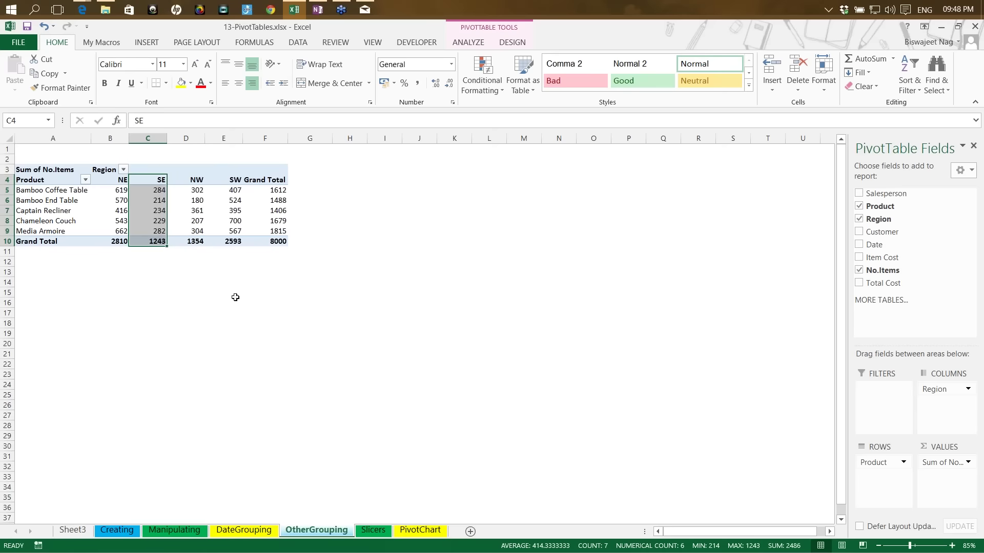
Group the NE and SE region columns and name the group East.
{"action": "left_click", "coordinate": [113, 181]}
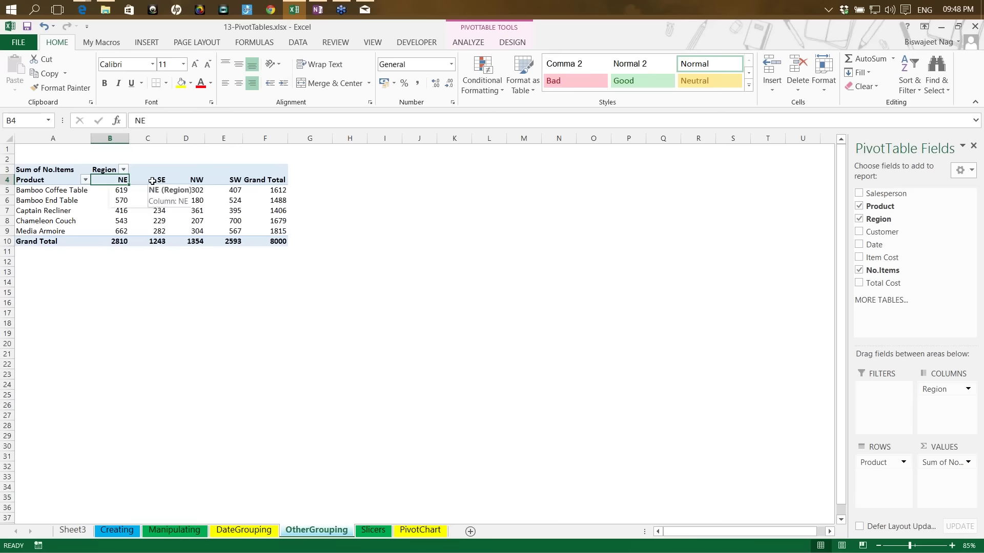
{"action": "left_click", "coordinate": [154, 180], "text": "shift"}
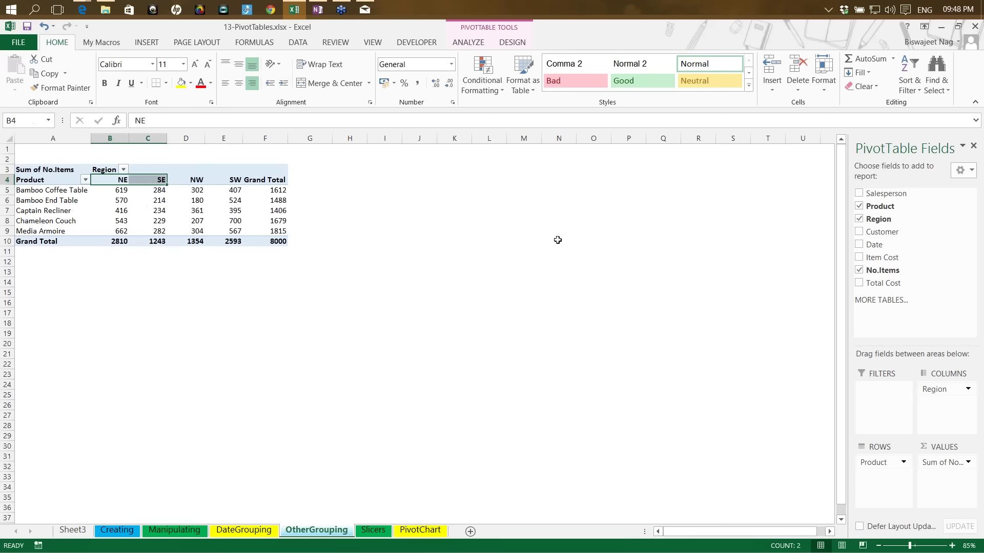
{"action": "right_click", "coordinate": [153, 192]}
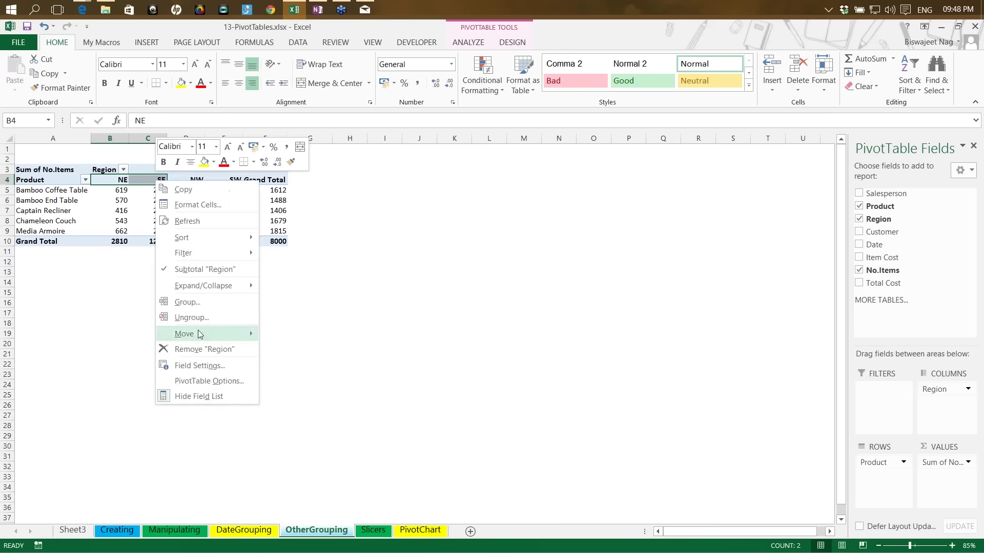
{"action": "left_click", "coordinate": [198, 304]}
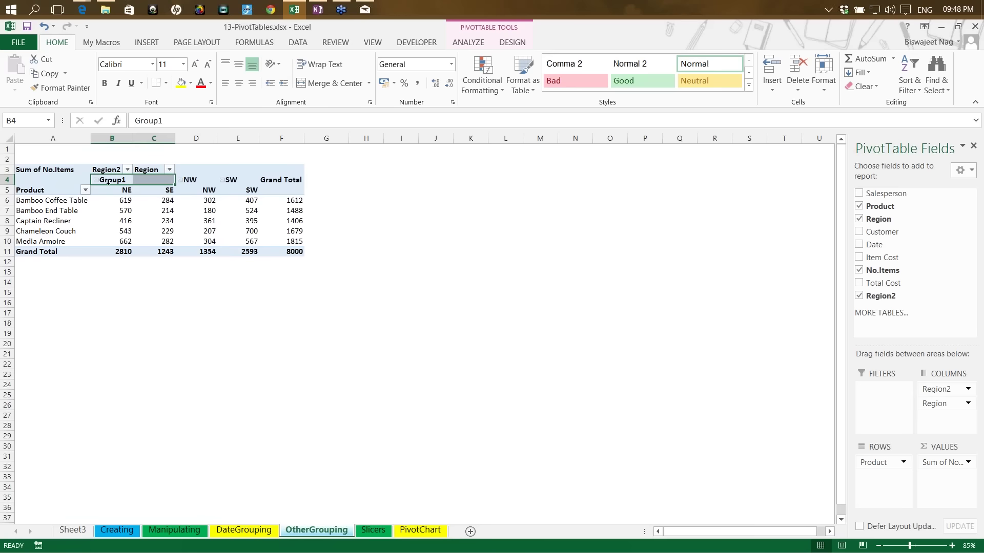
{"action": "type", "text": "E"}
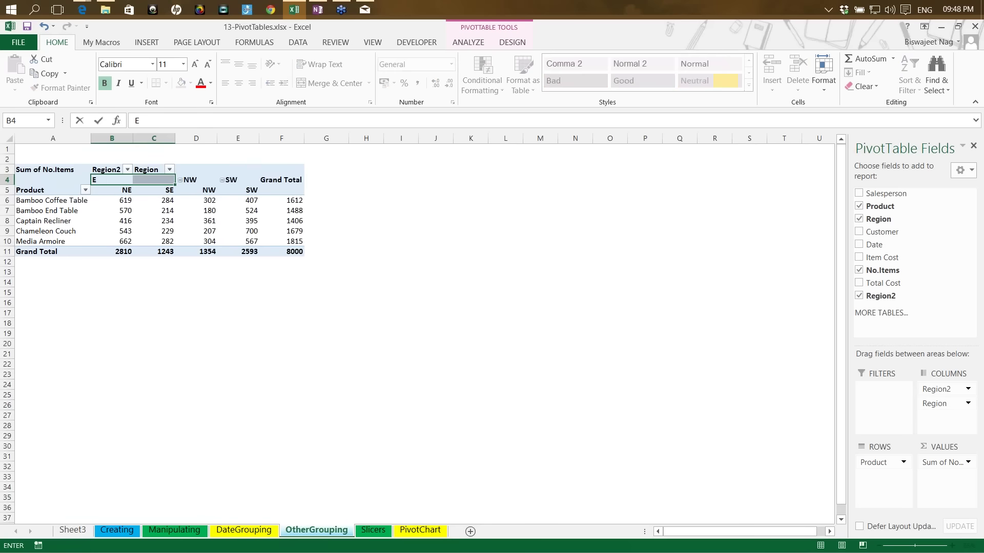
{"action": "type", "text": "ast"}
{"action": "key", "text": "Return"}
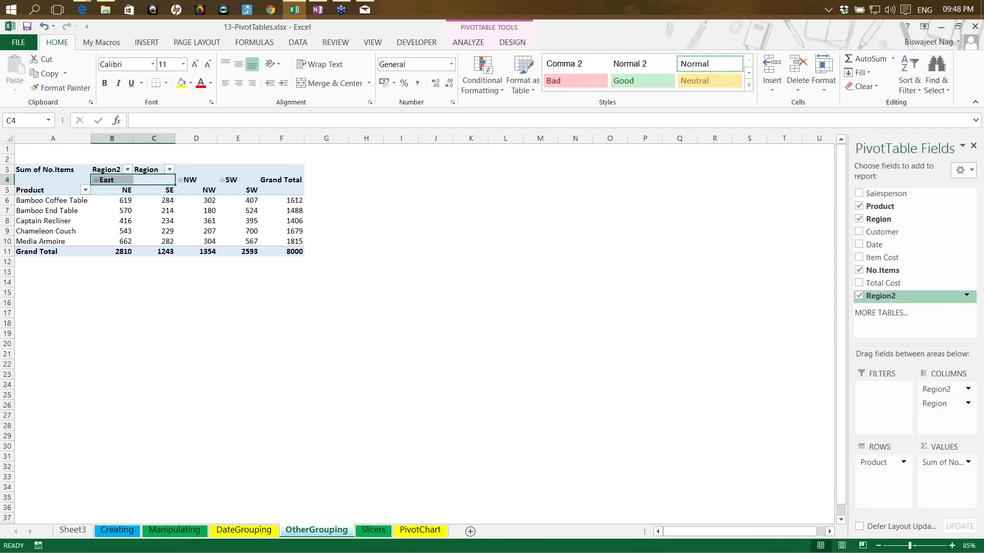
Group the NW and SW region columns and name the group West.
{"action": "left_click", "coordinate": [201, 192]}
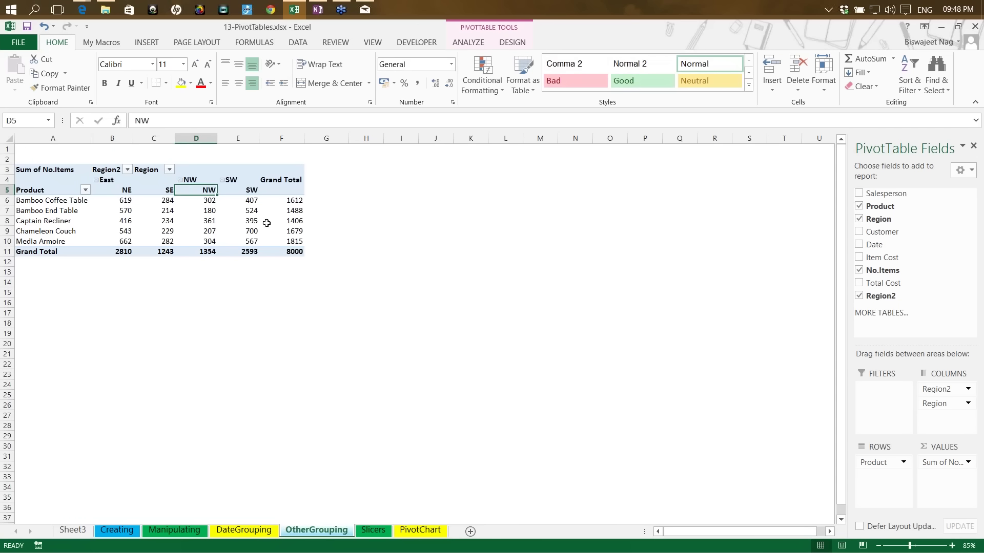
{"action": "left_click", "coordinate": [250, 191], "text": "shift"}
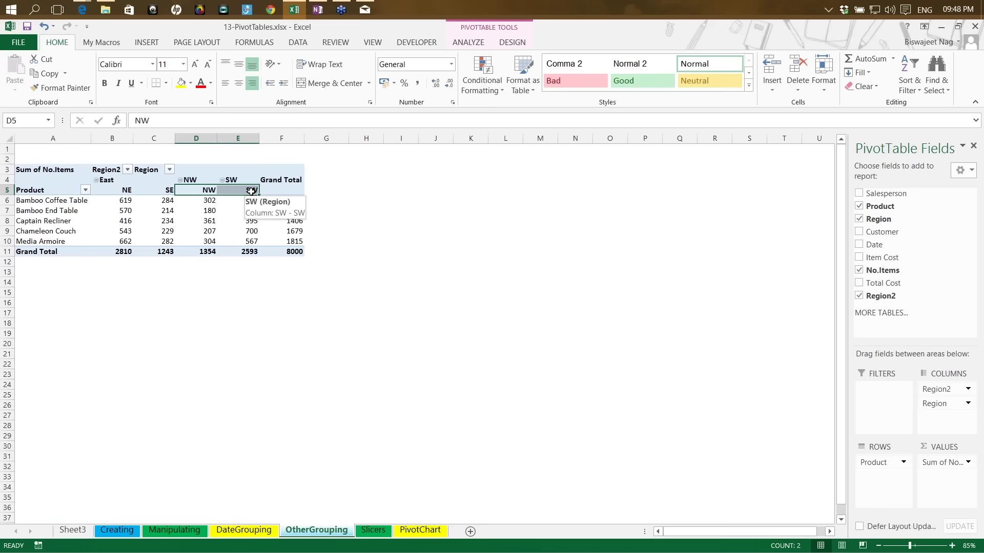
{"action": "right_click", "coordinate": [251, 190]}
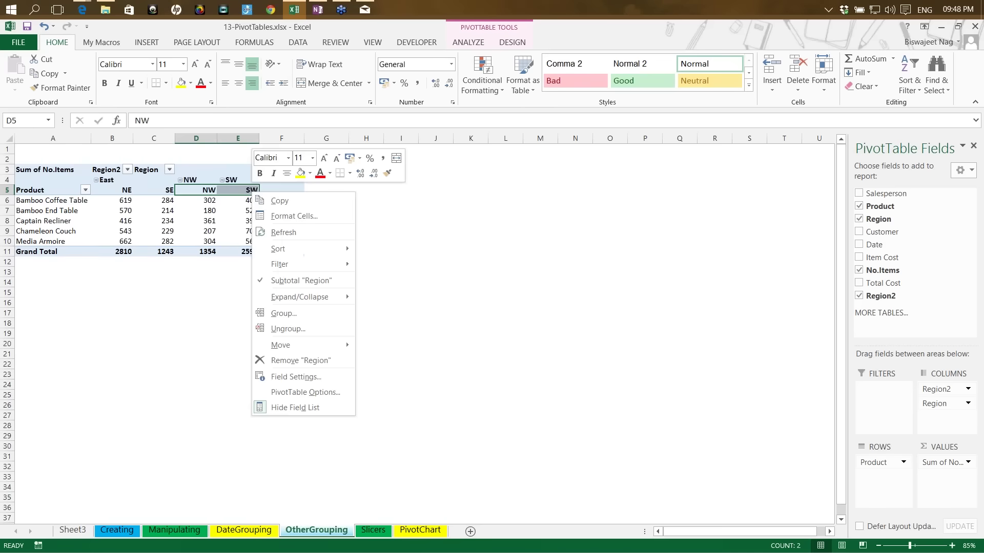
{"action": "left_click", "coordinate": [287, 314]}
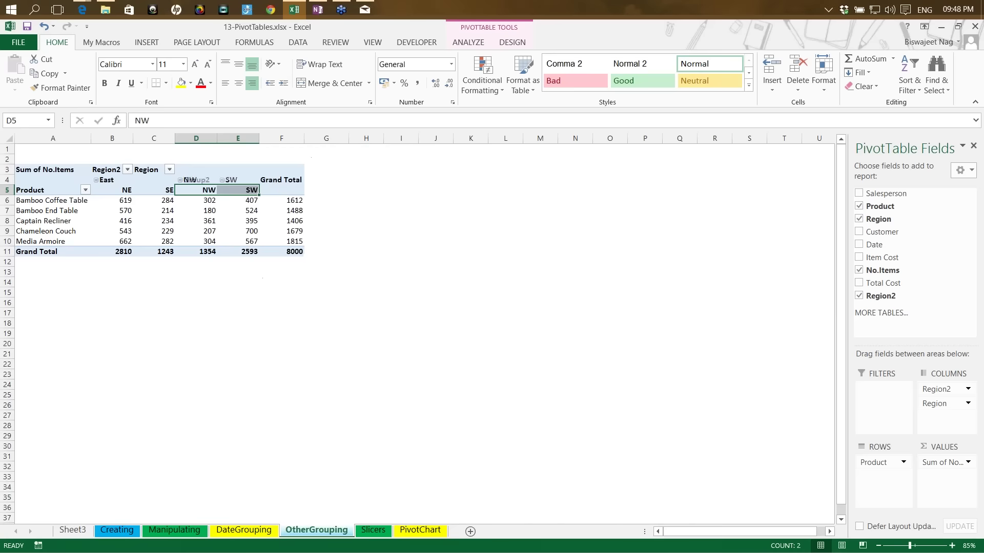
{"action": "key", "text": "Up"}
{"action": "type", "text": "West"}
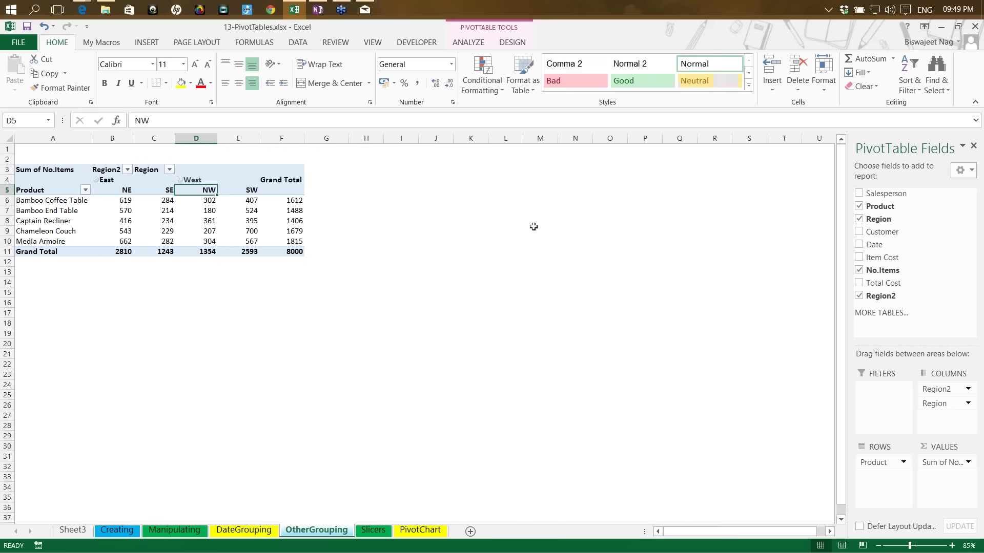
{"action": "key", "text": "Return"}
Collapse the East and West region groups so that each shows only its combined column.
{"action": "left_click", "coordinate": [96, 179]}
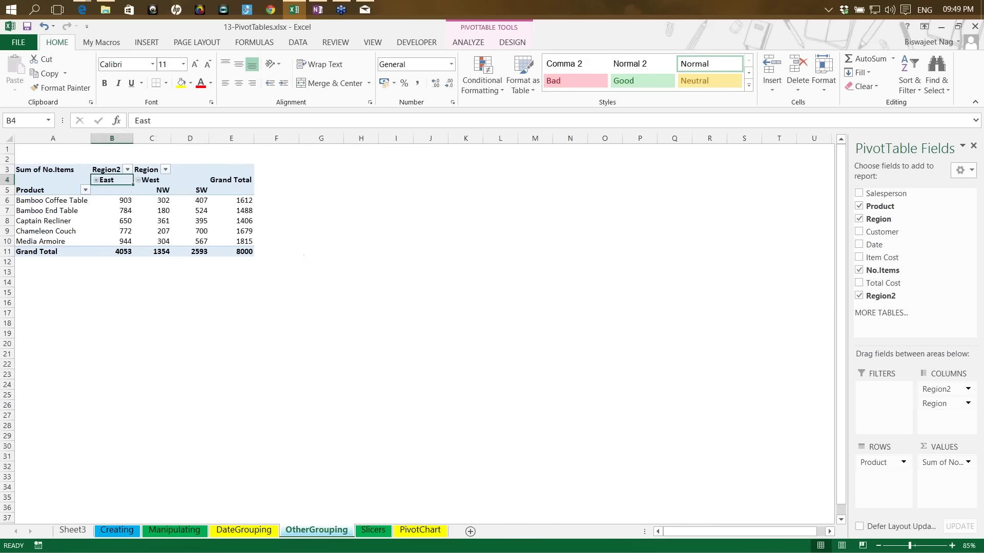
{"action": "left_click", "coordinate": [139, 180]}
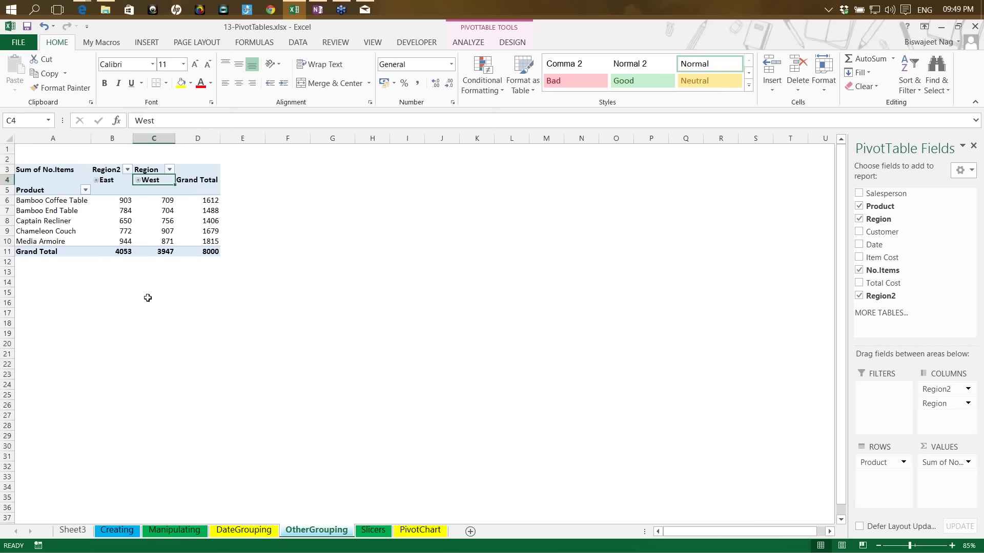
{"action": "left_click", "coordinate": [128, 254]}
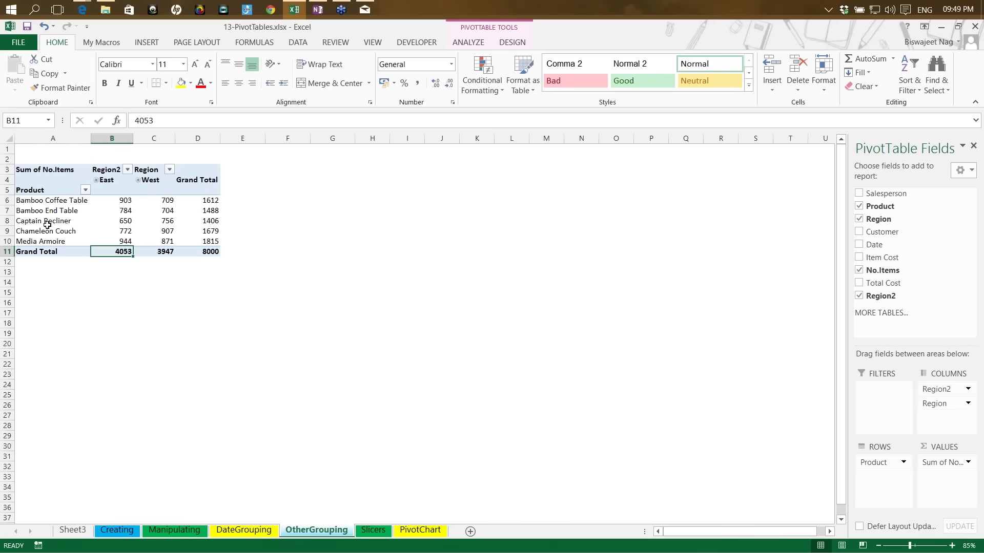
Group the Bamboo Coffee Table and Bamboo End Table rows under the name Bamboo and collapse the group.
{"action": "left_click", "coordinate": [41, 201]}
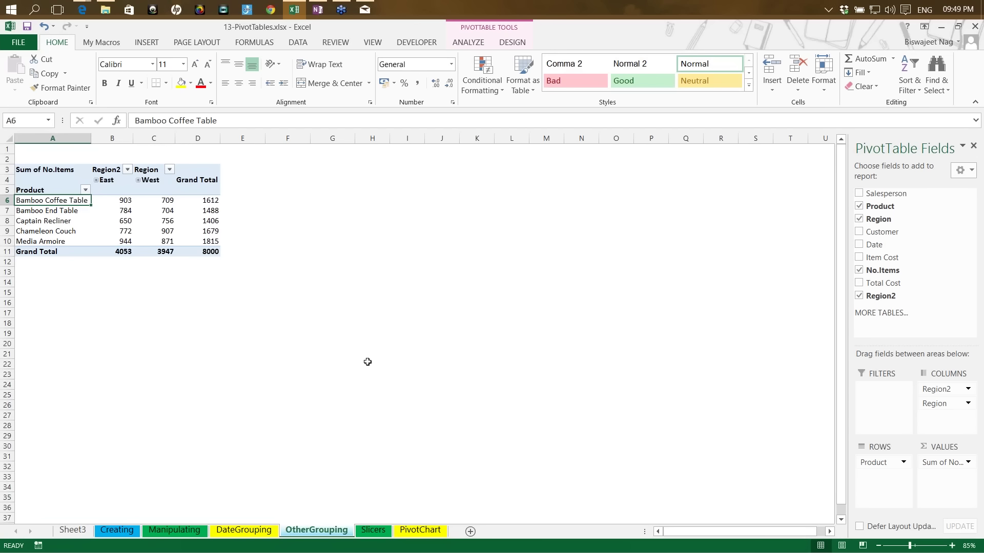
{"action": "key", "text": "shift+Down"}
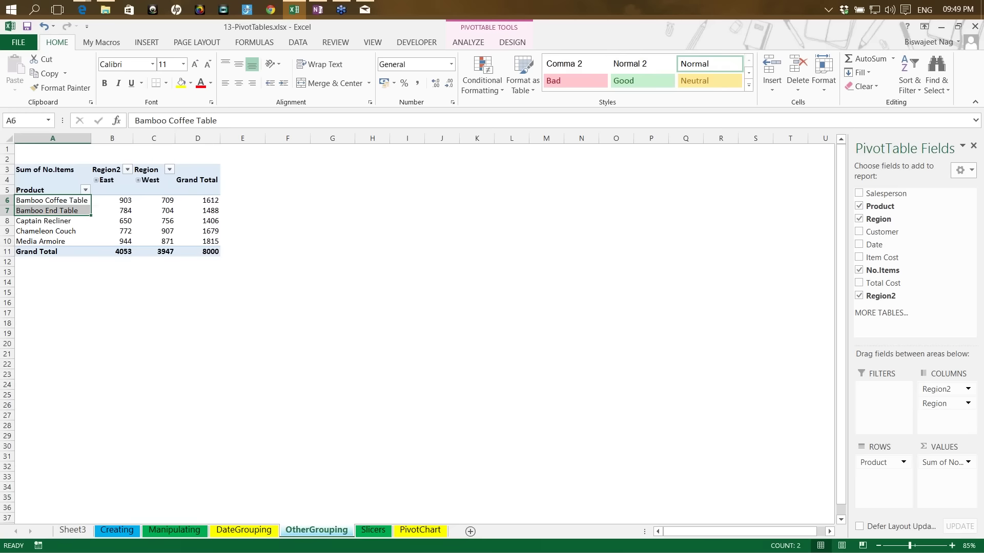
{"action": "right_click", "coordinate": [34, 206]}
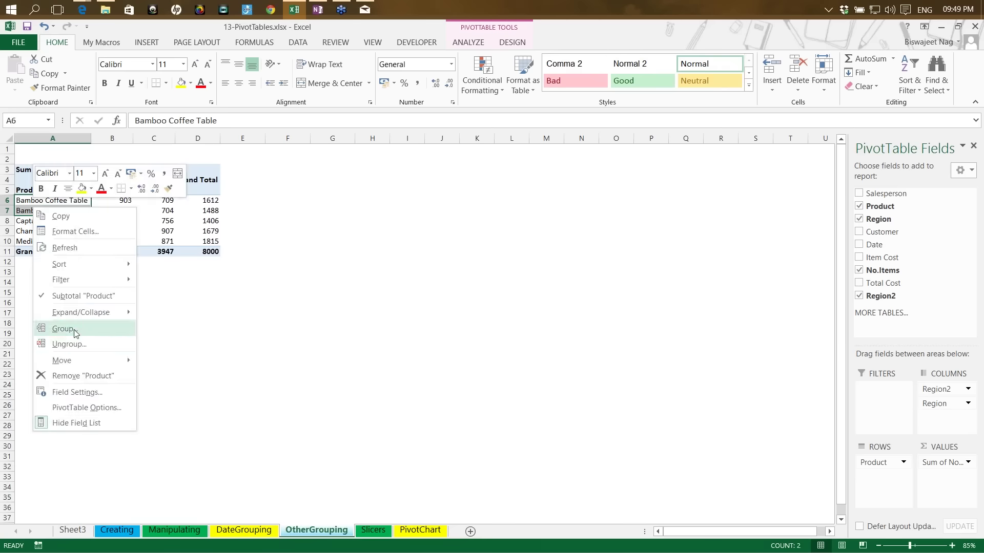
{"action": "left_click", "coordinate": [74, 333]}
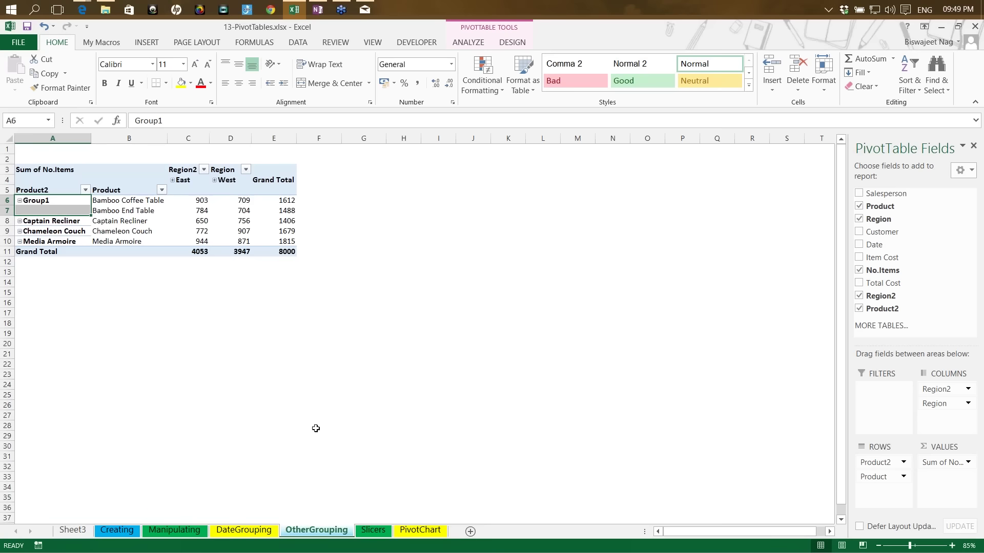
{"action": "type", "text": "Ba"}
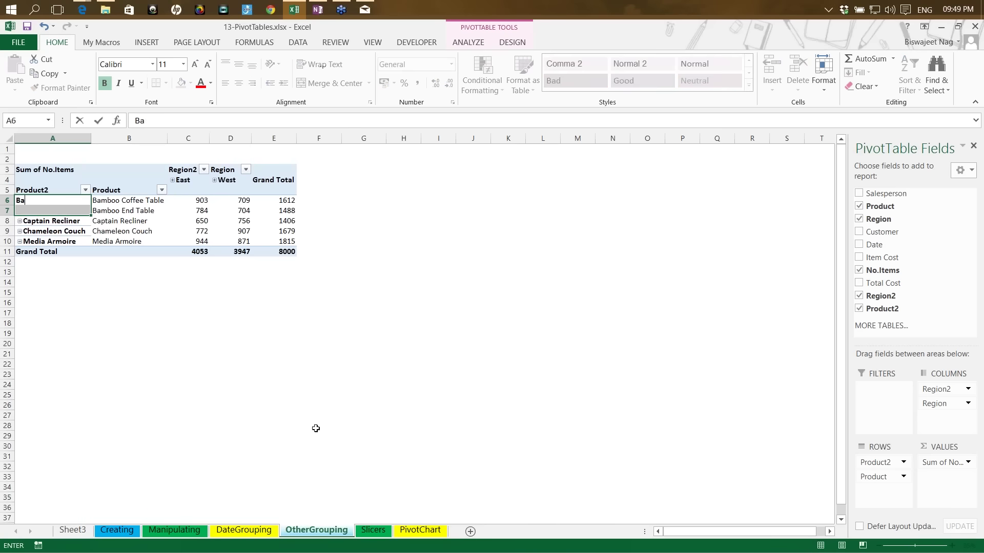
{"action": "type", "text": "mboo"}
{"action": "key", "text": "Return"}
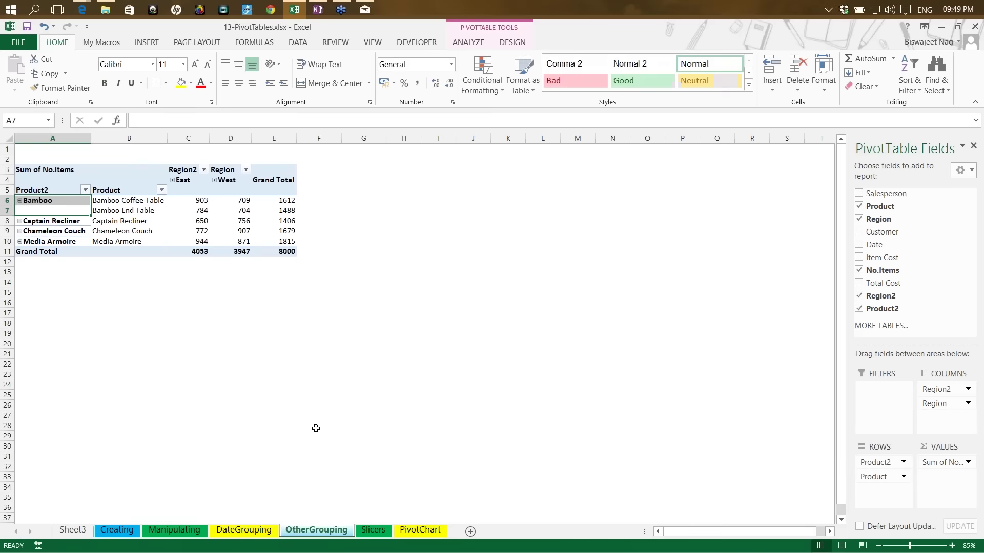
{"action": "left_click", "coordinate": [19, 200]}
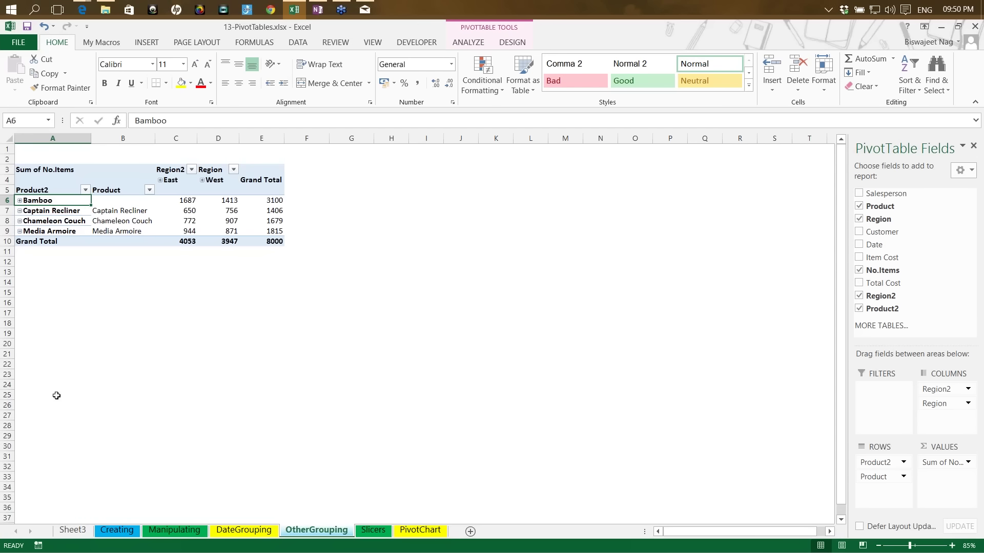
{"action": "left_click", "coordinate": [73, 322]}
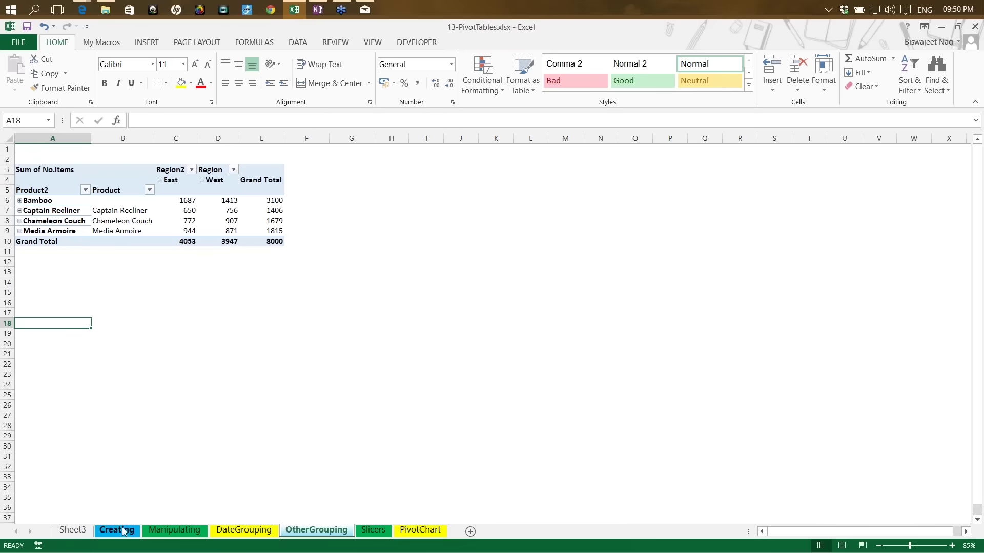
Copy the grouped pivot table, switch to the Manipulating sheet and clear the filter from its Salesperson field.
{"action": "left_click_drag", "start_coordinate": [30, 169], "coordinate": [279, 241]}
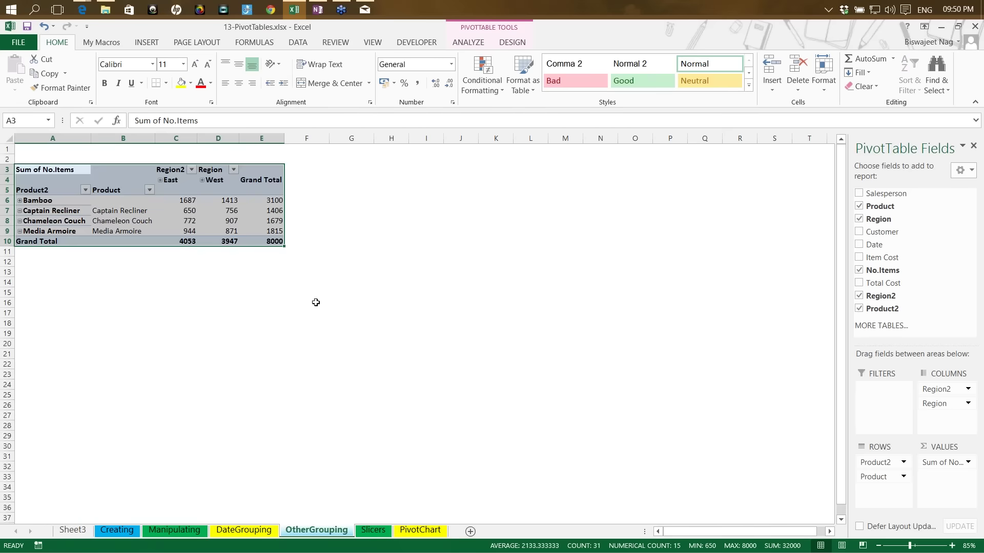
{"action": "key", "text": "ctrl+c"}
{"action": "left_click", "coordinate": [174, 530]}
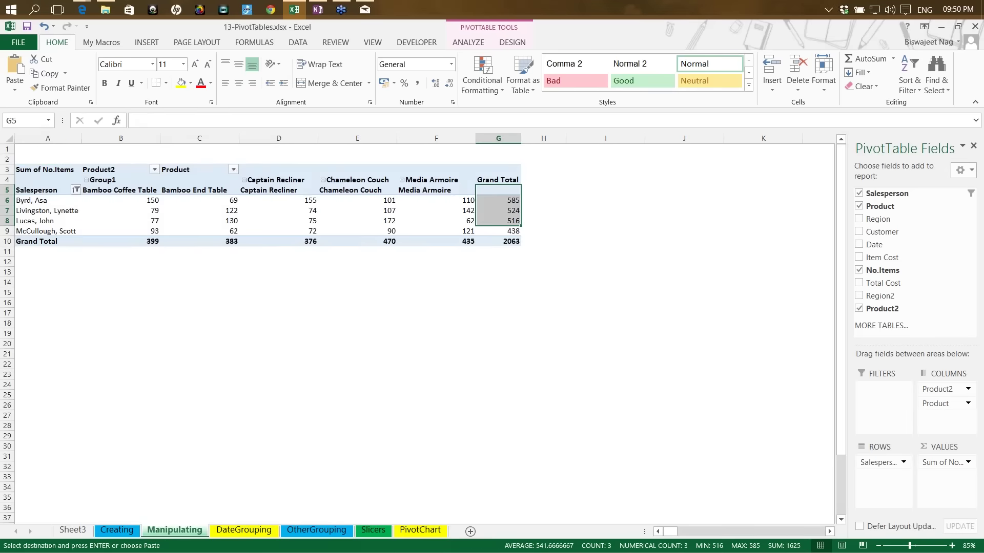
{"action": "left_click", "coordinate": [26, 174]}
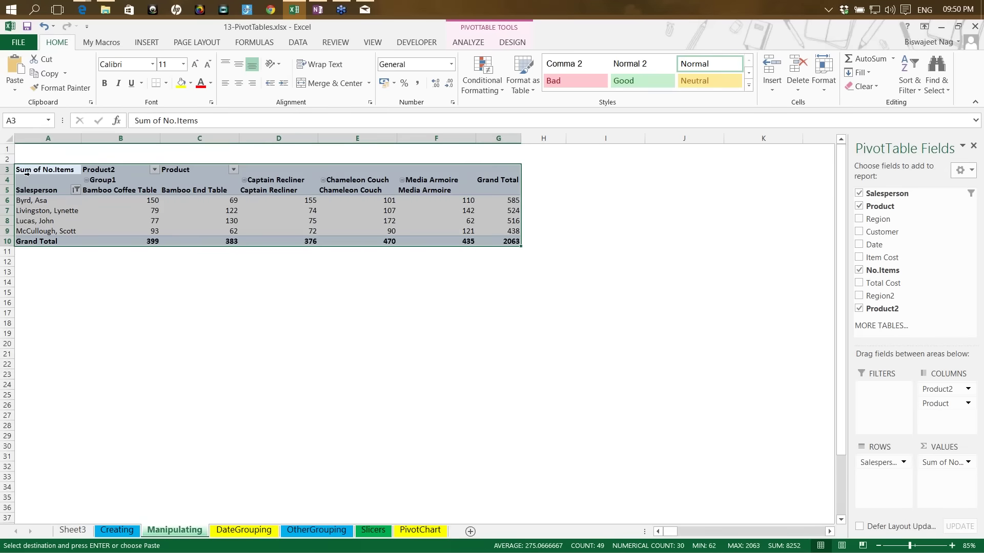
{"action": "left_click", "coordinate": [75, 190]}
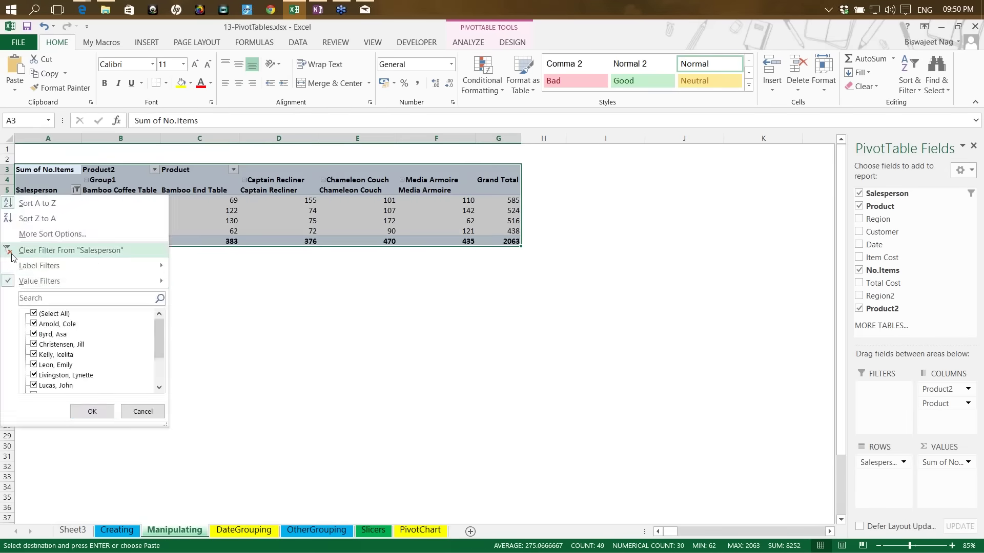
{"action": "left_click", "coordinate": [41, 250]}
{"action": "left_click", "coordinate": [199, 456]}
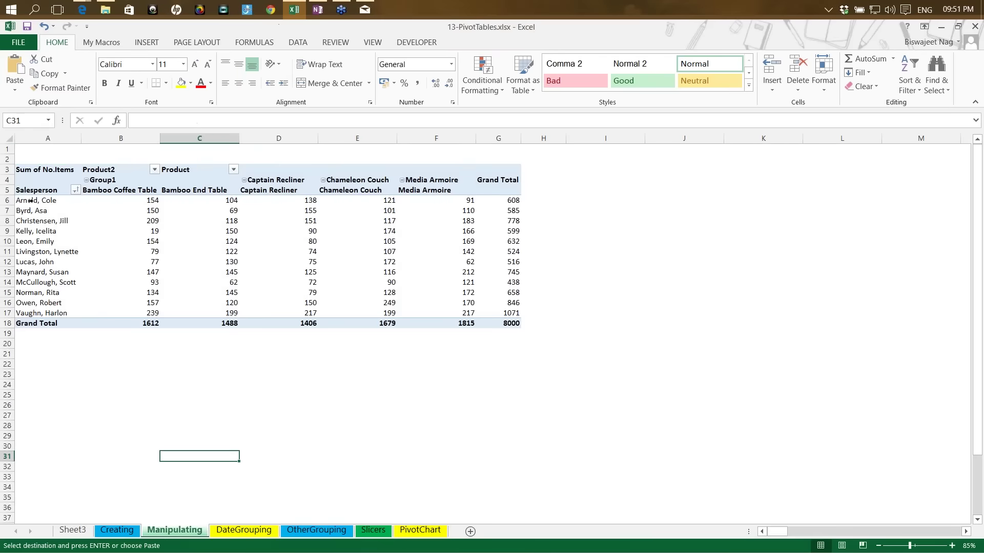
Copy the entire pivot table on the Manipulating sheet and paste the duplicate below it, starting at cell A26.
{"action": "key", "text": "ctrl+z"}
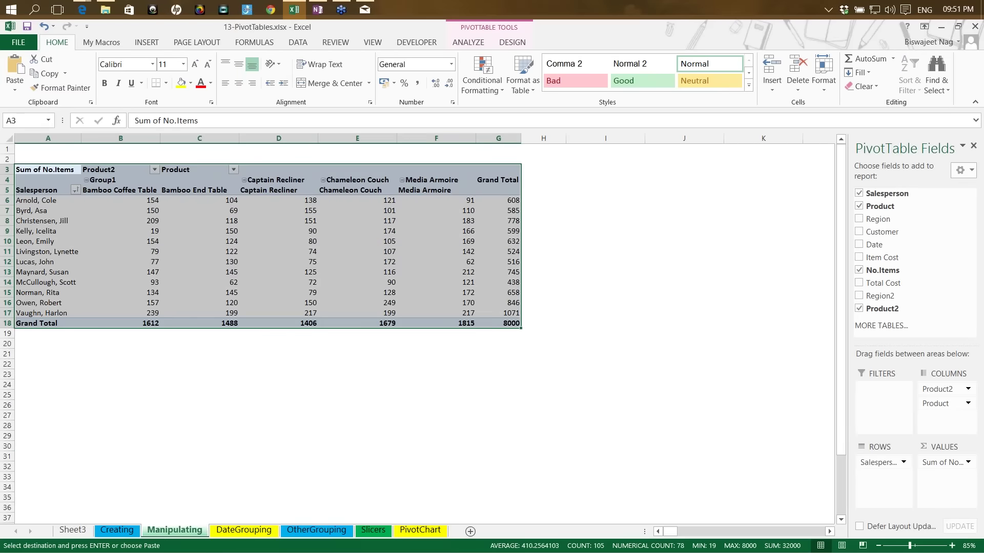
{"action": "key", "text": "ctrl+c"}
{"action": "left_click", "coordinate": [33, 404]}
{"action": "key", "text": "ctrl+v"}
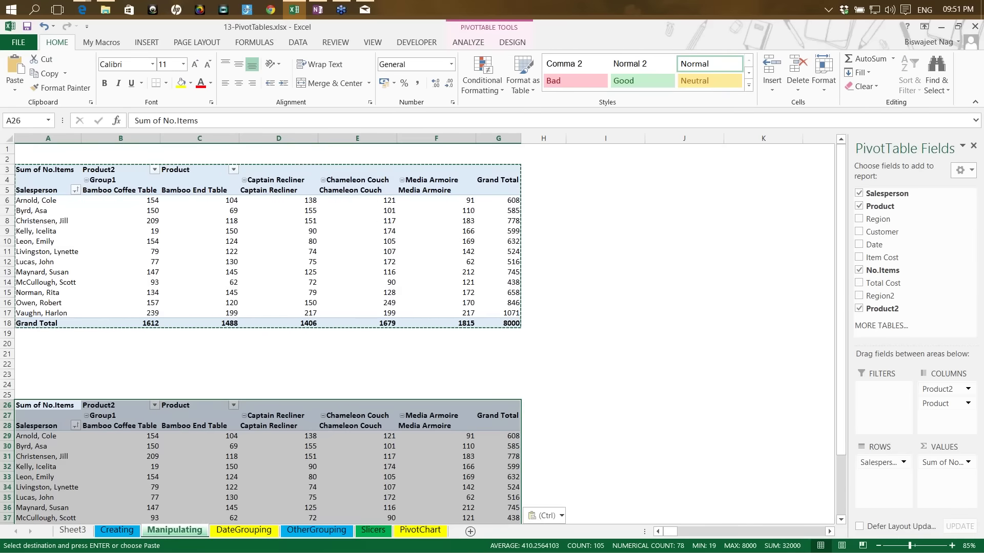
Remove the product, Sum of No.Items and Salesperson fields from the duplicated pivot table to leave it empty.
{"action": "left_click_drag", "start_coordinate": [938, 389], "coordinate": [426, 381]}
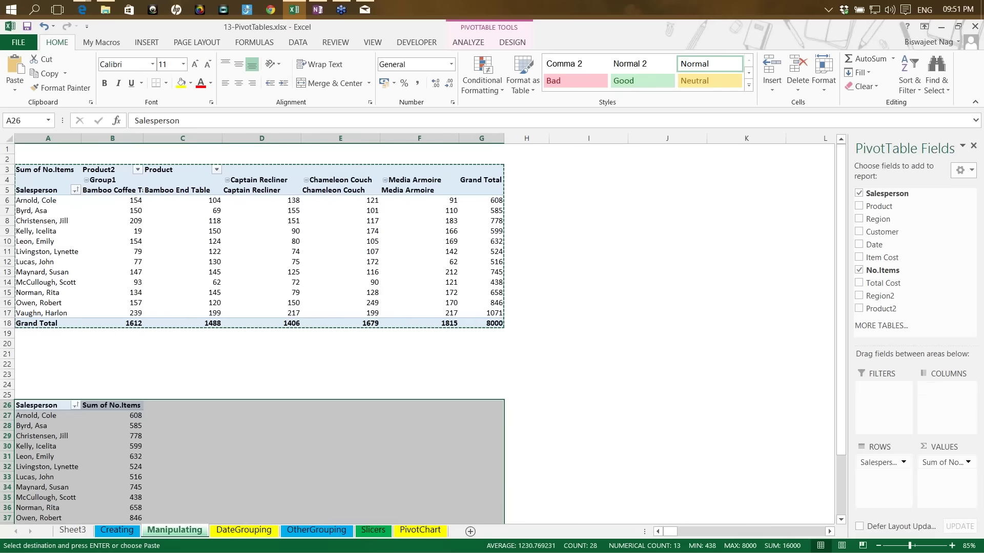
{"action": "left_click_drag", "start_coordinate": [945, 463], "coordinate": [469, 365]}
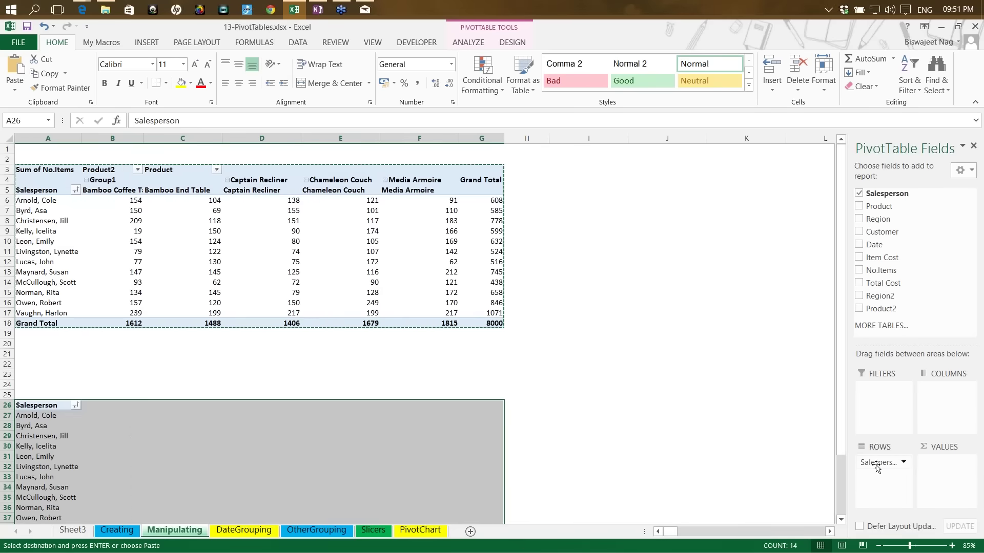
{"action": "left_click_drag", "start_coordinate": [881, 462], "coordinate": [451, 365]}
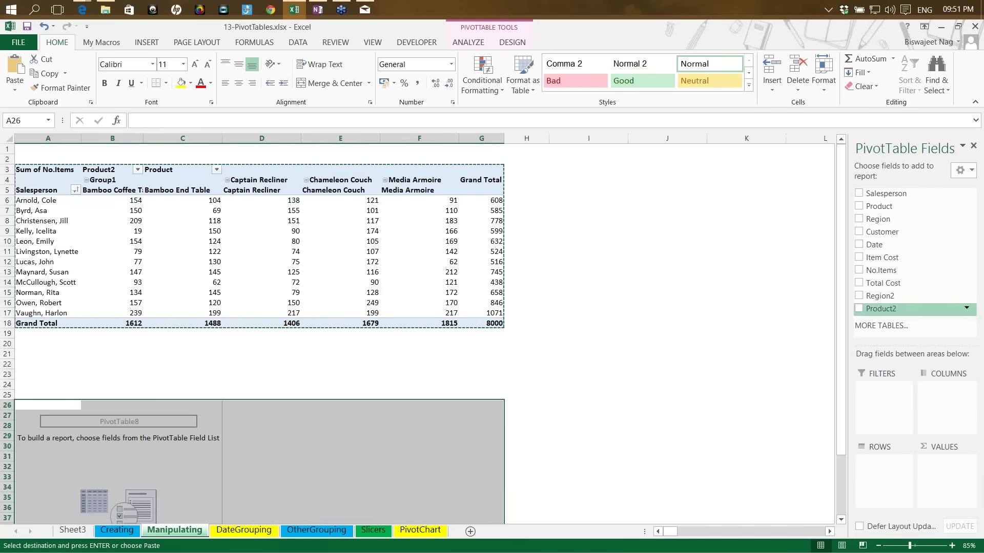
Lay out the duplicated pivot table with Customer as rows, Region as columns and Count of Customer as values.
{"action": "left_click_drag", "start_coordinate": [882, 232], "coordinate": [877, 484]}
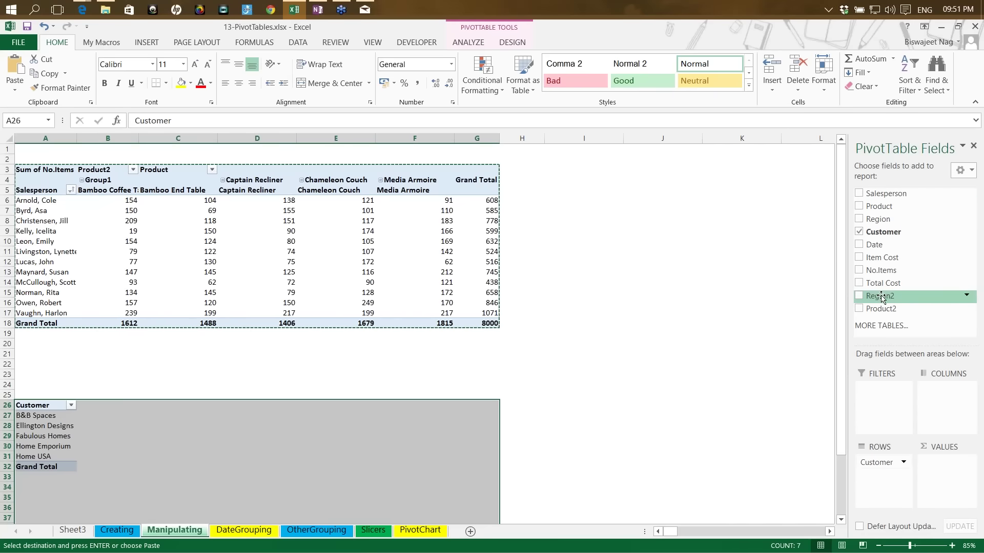
{"action": "left_click_drag", "start_coordinate": [884, 219], "coordinate": [945, 404]}
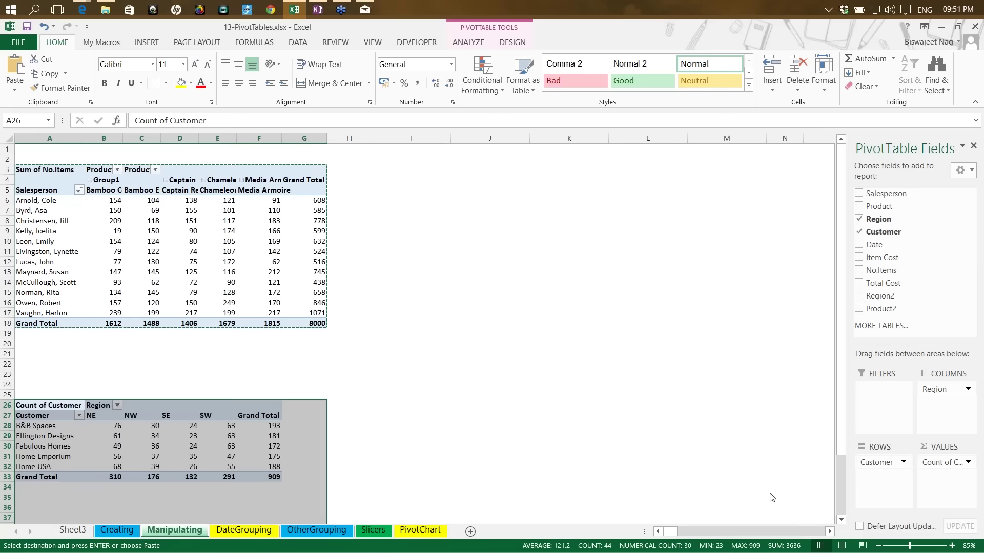
{"action": "left_click", "coordinate": [134, 427]}
{"action": "left_click", "coordinate": [943, 462]}
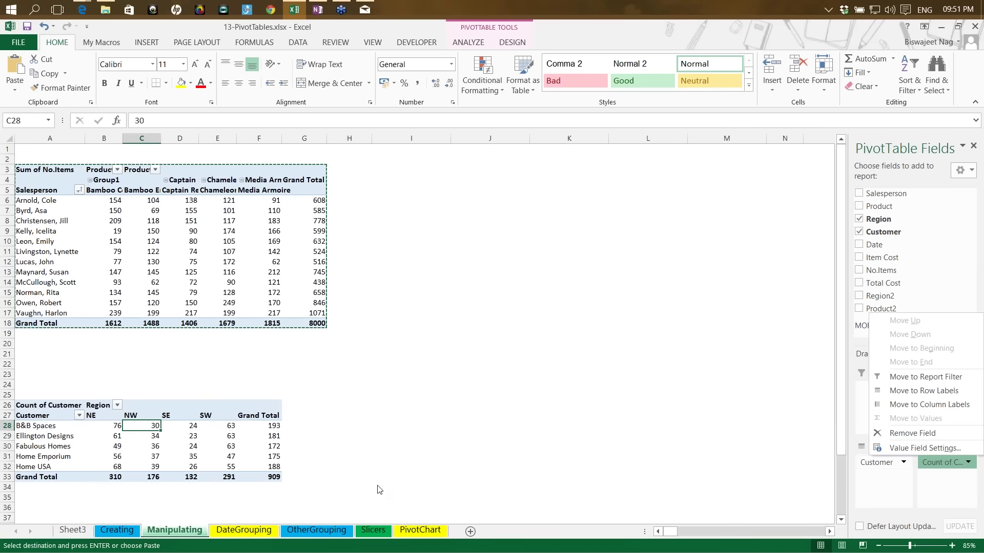
{"action": "left_click", "coordinate": [450, 356]}
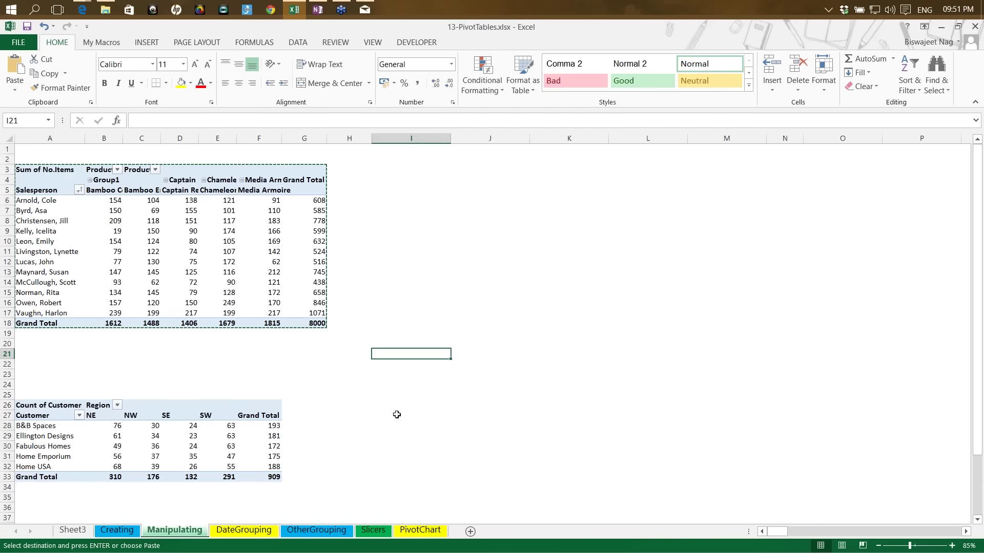
Switch to the Slicers sheet and select a cell in the Salesperson rows of its pivot table.
{"action": "left_click", "coordinate": [294, 531]}
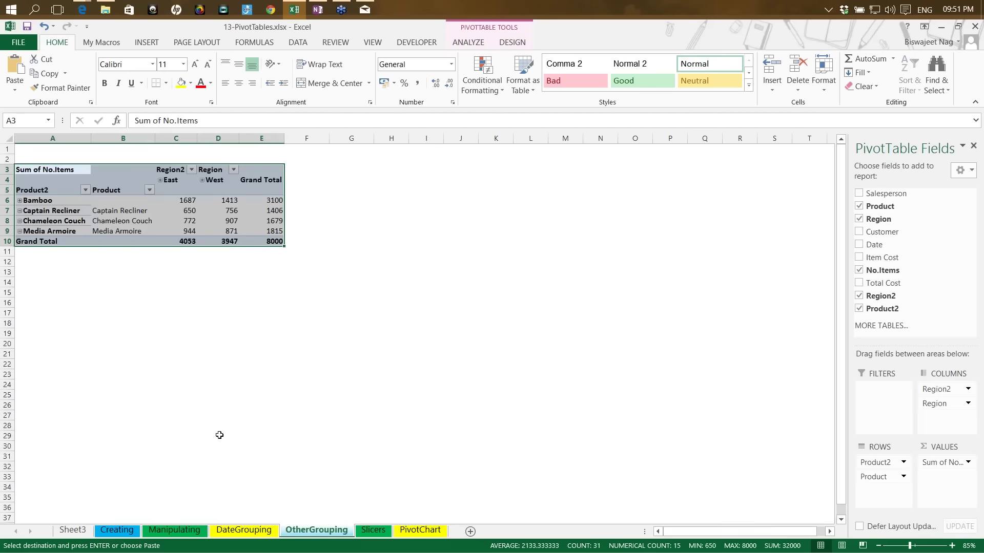
{"action": "left_click", "coordinate": [381, 518]}
{"action": "left_click", "coordinate": [380, 531]}
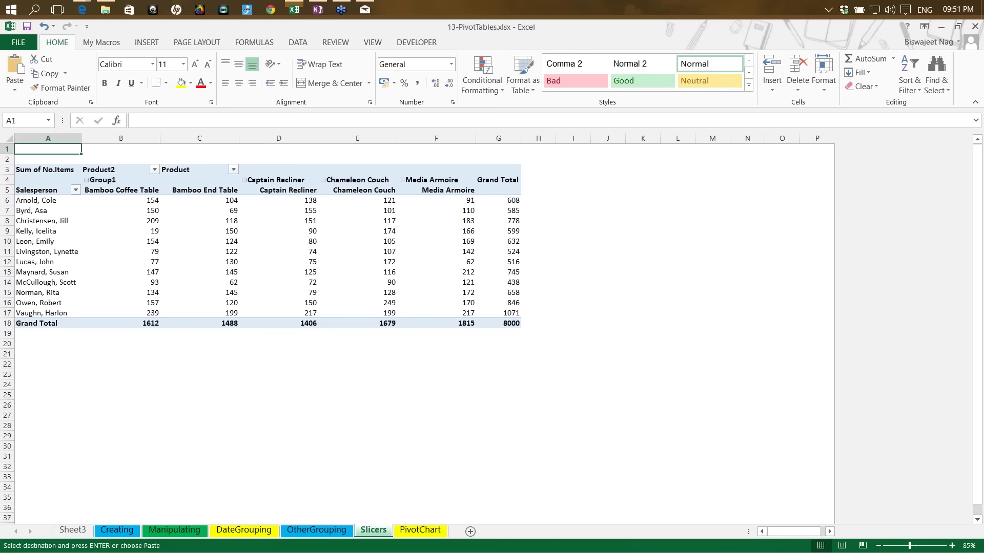
{"action": "left_click", "coordinate": [17, 251]}
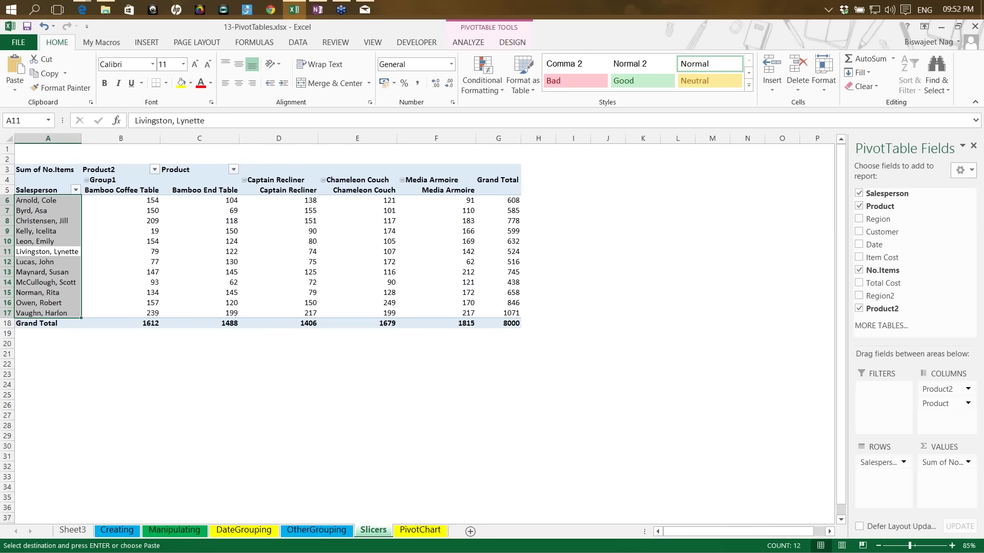
{"action": "left_click", "coordinate": [729, 39]}
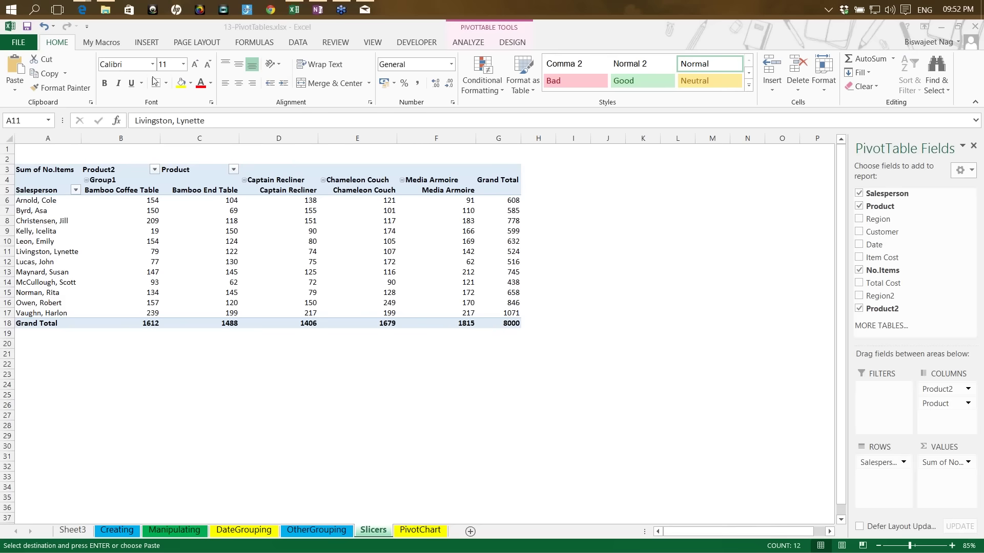
{"action": "left_click", "coordinate": [75, 190]}
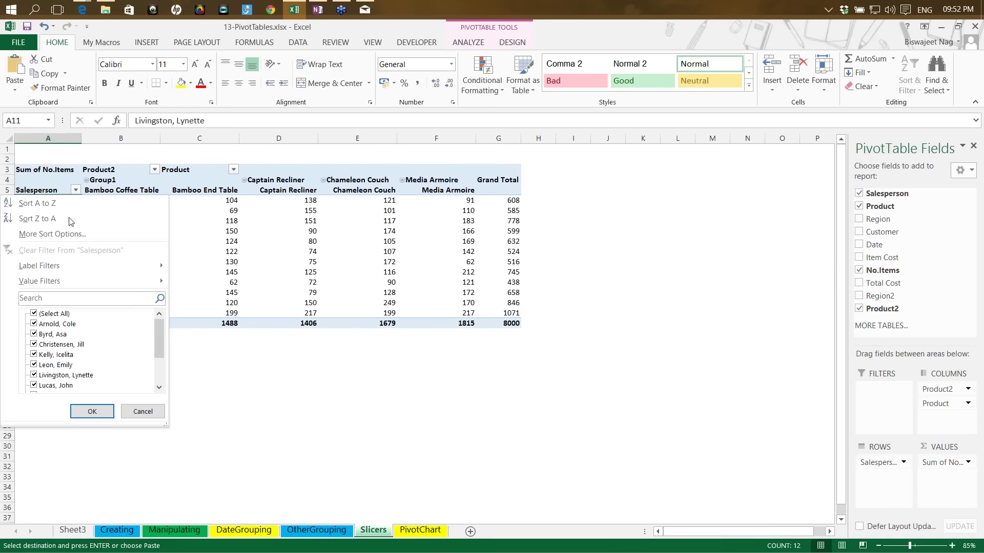
{"action": "left_click", "coordinate": [34, 314]}
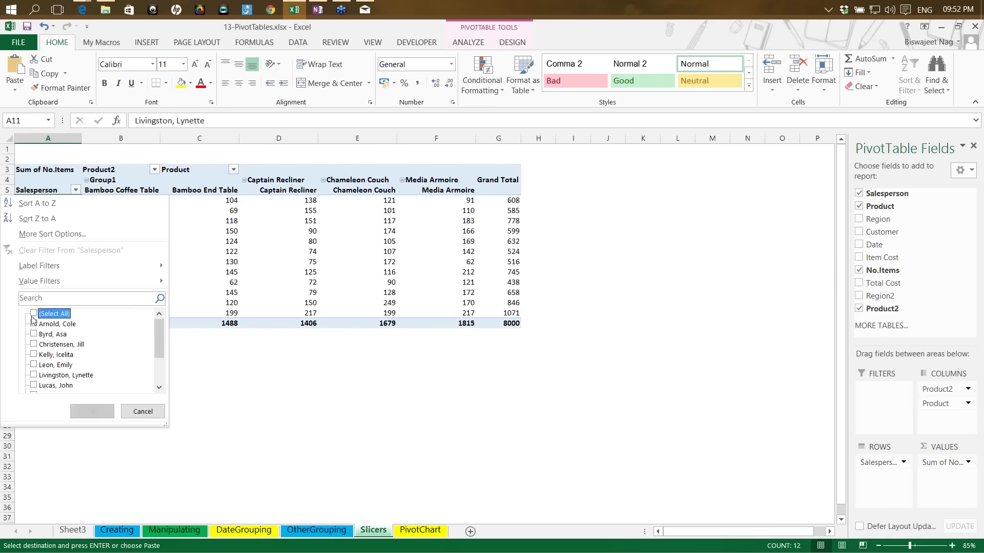
{"action": "left_click", "coordinate": [34, 324]}
{"action": "left_click", "coordinate": [34, 334]}
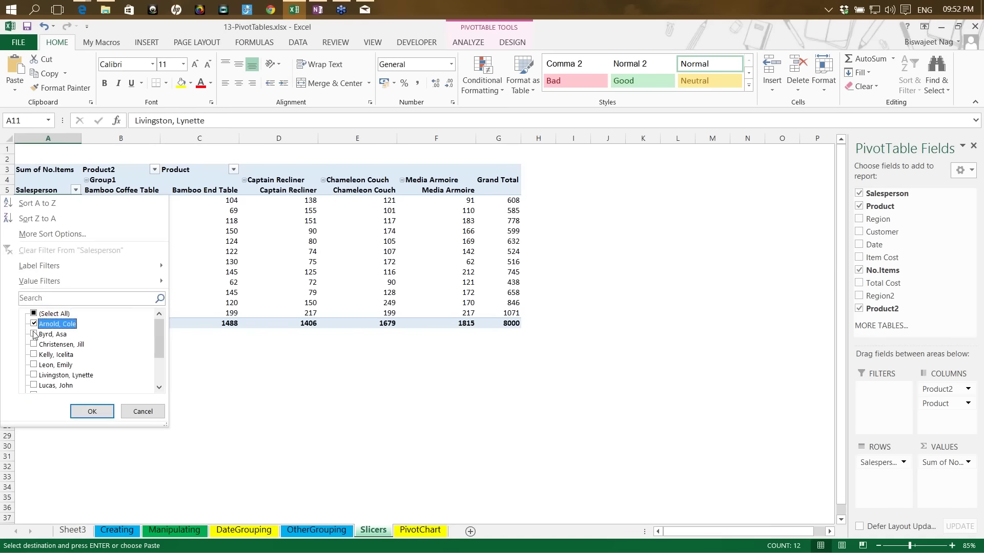
{"action": "left_click", "coordinate": [143, 412]}
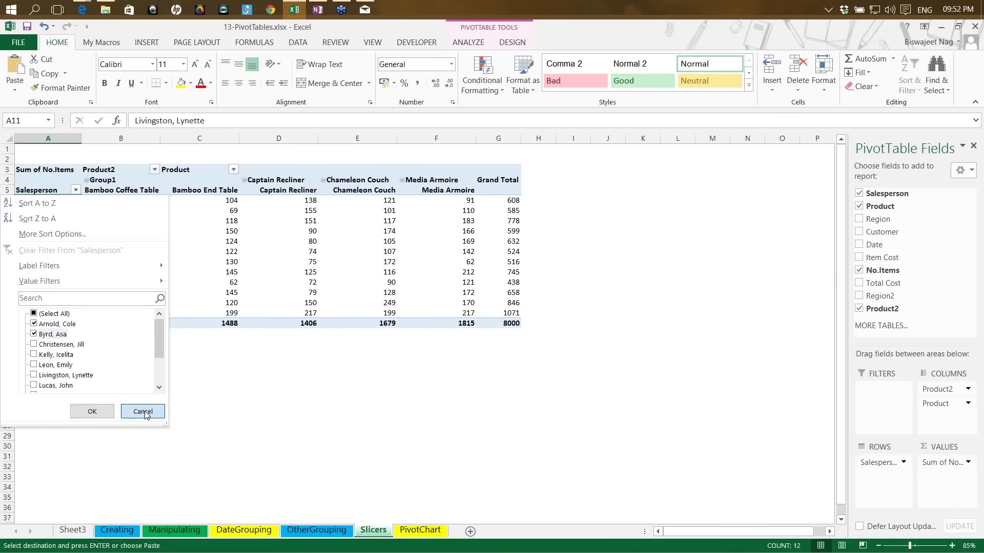
{"action": "left_click", "coordinate": [417, 415]}
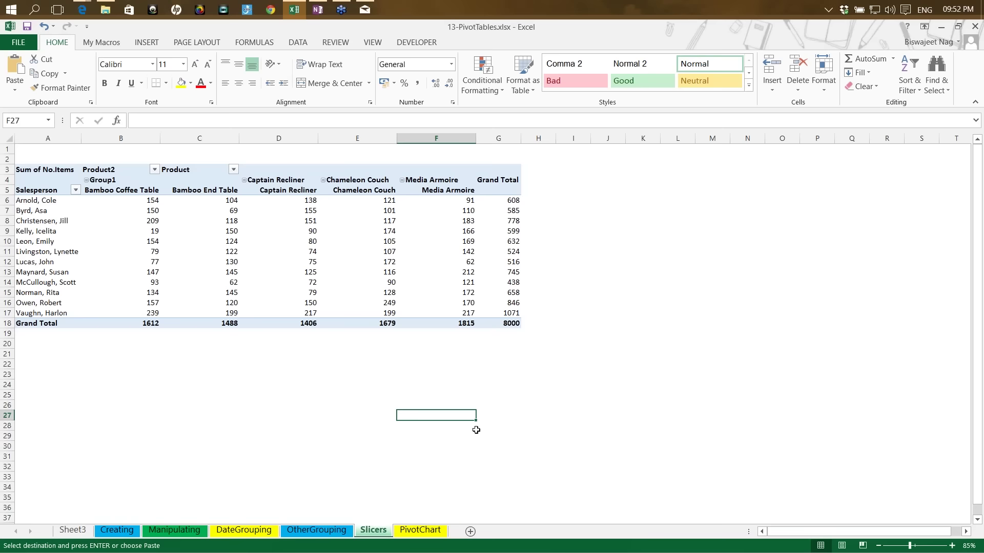
Insert slicers for the Salesperson, Product, Region and Customer fields of the pivot table.
{"action": "left_click", "coordinate": [335, 272]}
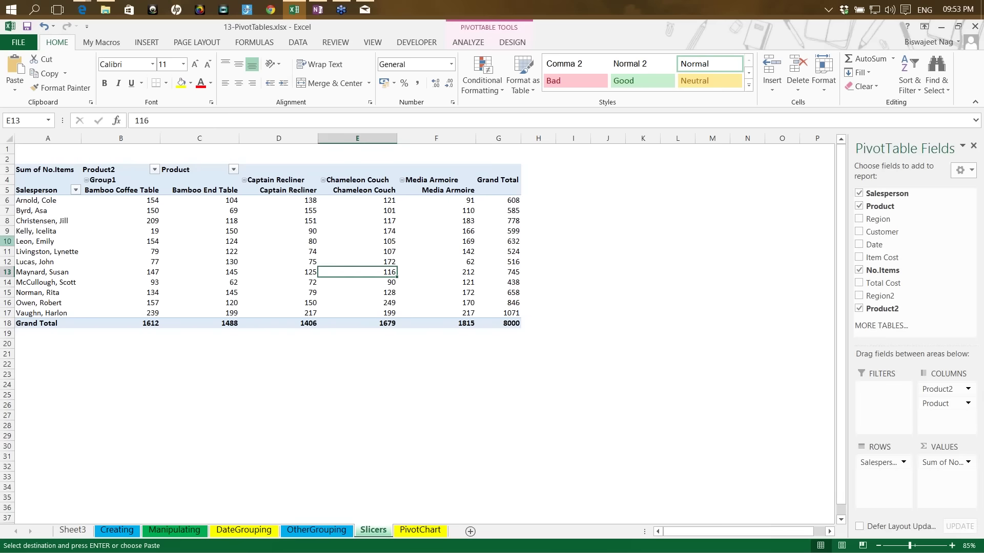
{"action": "left_click", "coordinate": [468, 42]}
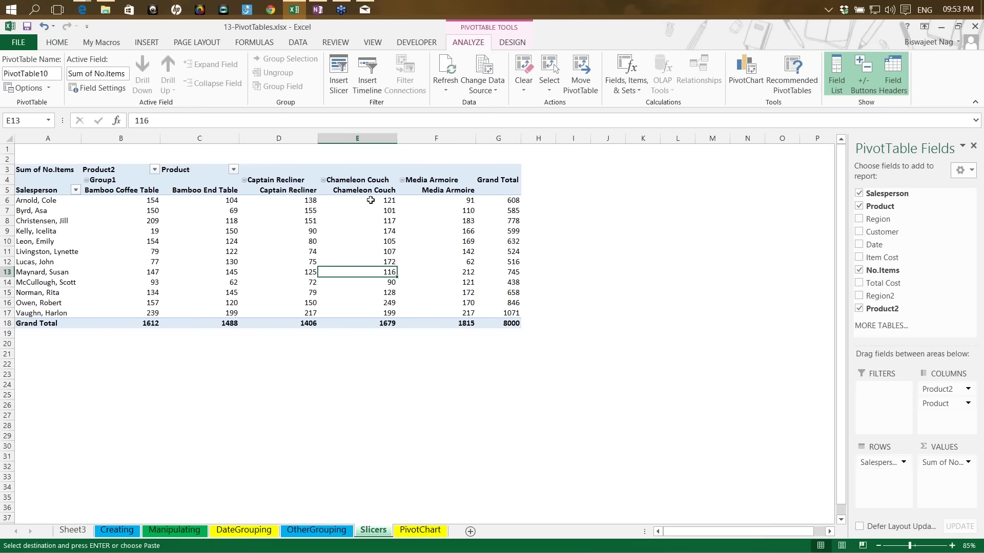
{"action": "left_click", "coordinate": [345, 78]}
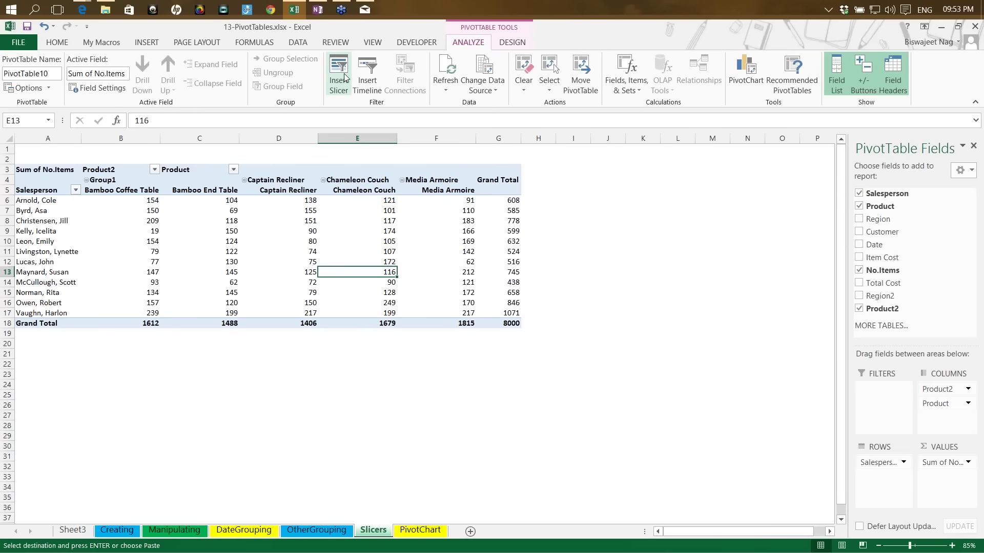
{"action": "left_click", "coordinate": [345, 78]}
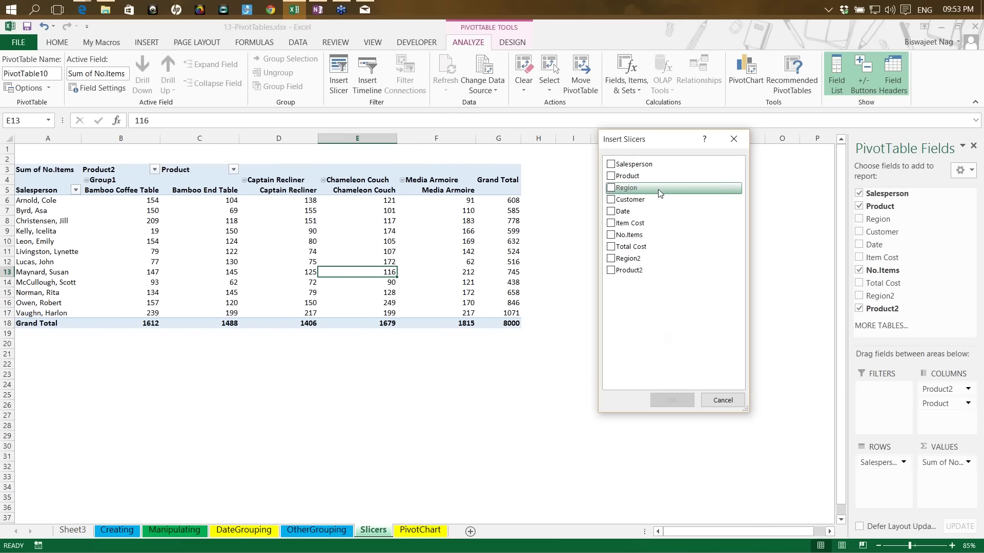
{"action": "left_click", "coordinate": [610, 165]}
{"action": "left_click", "coordinate": [611, 176]}
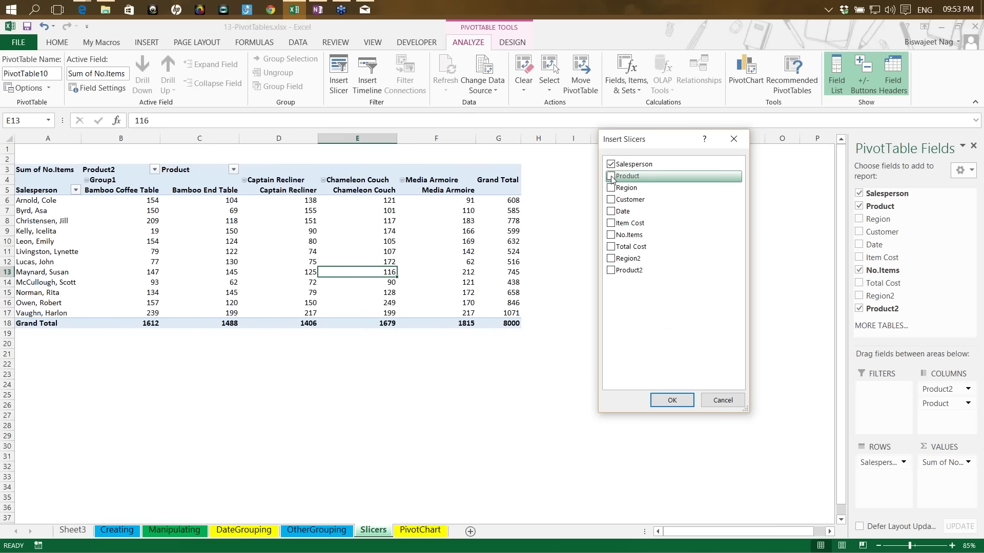
{"action": "left_click", "coordinate": [611, 189]}
{"action": "left_click", "coordinate": [611, 199]}
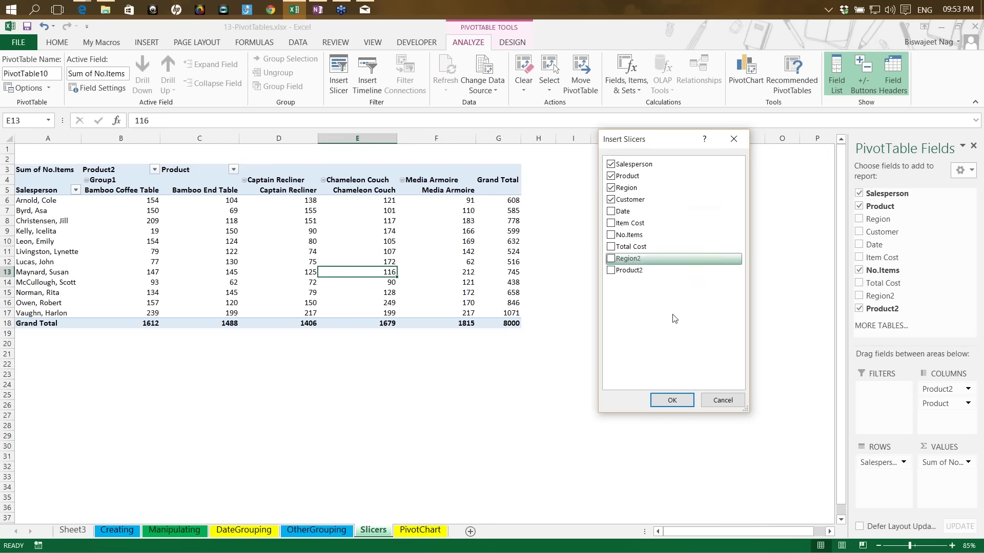
{"action": "left_click", "coordinate": [672, 401]}
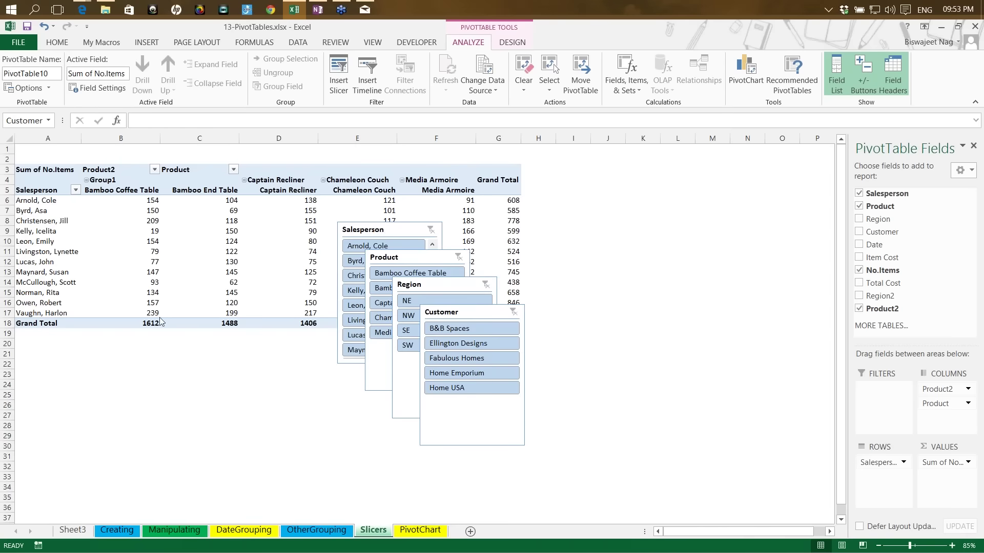
Line up the Salesperson, Product and Region slicers side by side just below the pivot table.
{"action": "left_click_drag", "start_coordinate": [376, 230], "coordinate": [67, 353]}
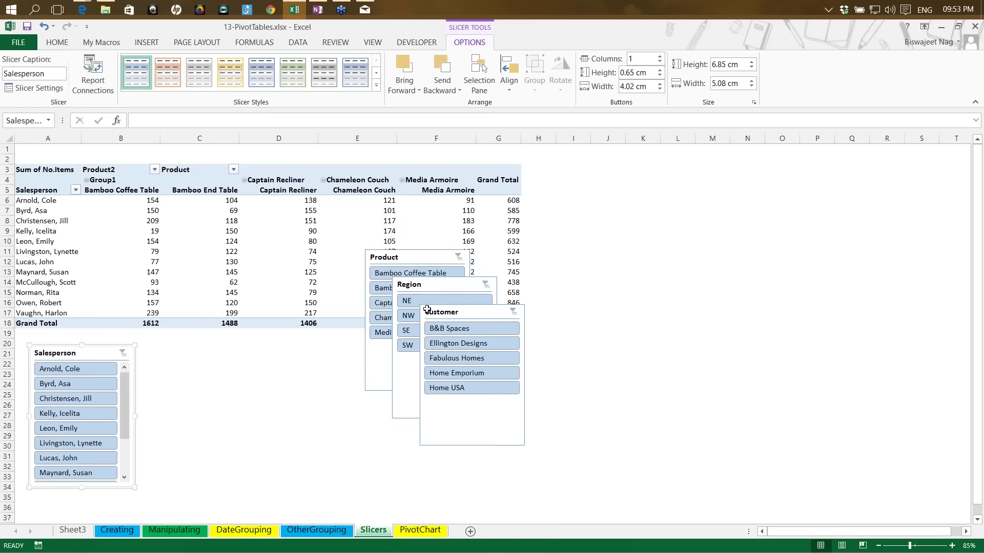
{"action": "left_click_drag", "start_coordinate": [408, 257], "coordinate": [178, 355]}
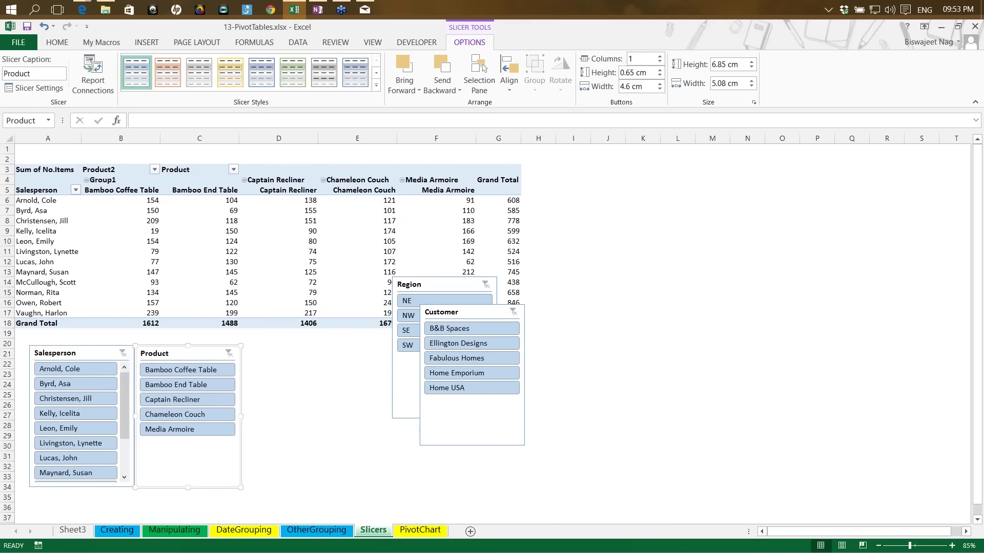
{"action": "left_click_drag", "start_coordinate": [425, 284], "coordinate": [275, 354]}
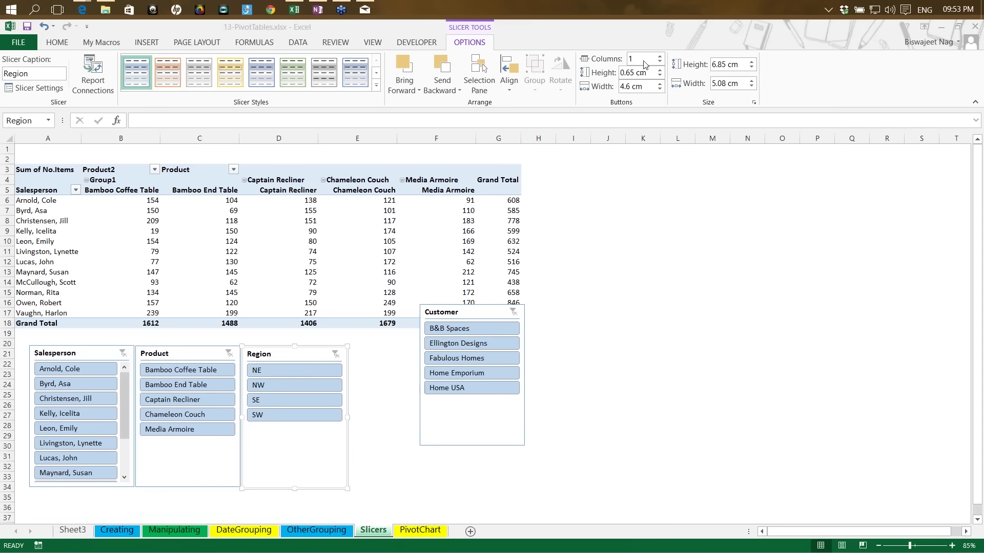
Arrange the Region slicer's buttons in 2 columns and shorten the slicer to about 2.62 cm high.
{"action": "left_click", "coordinate": [660, 57]}
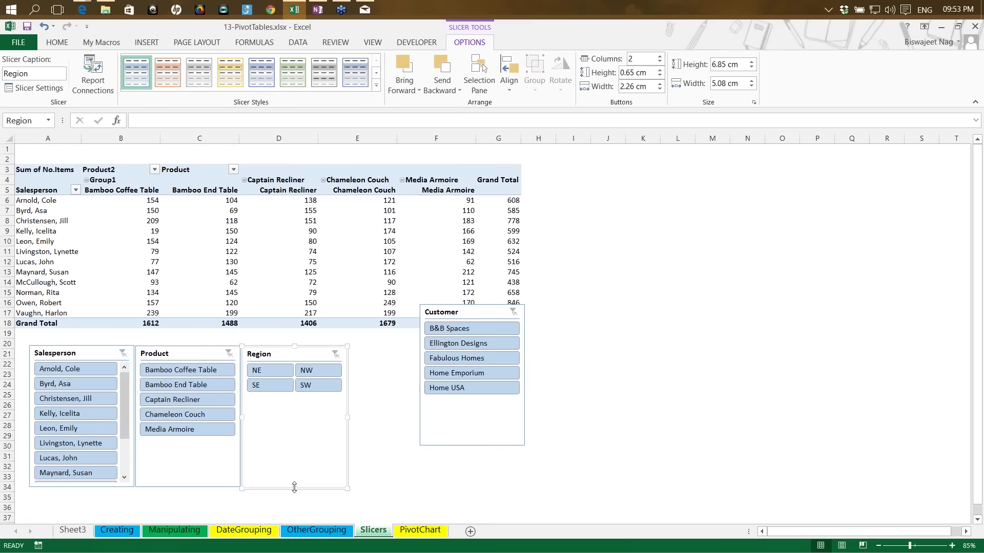
{"action": "left_click_drag", "start_coordinate": [294, 488], "coordinate": [294, 403]}
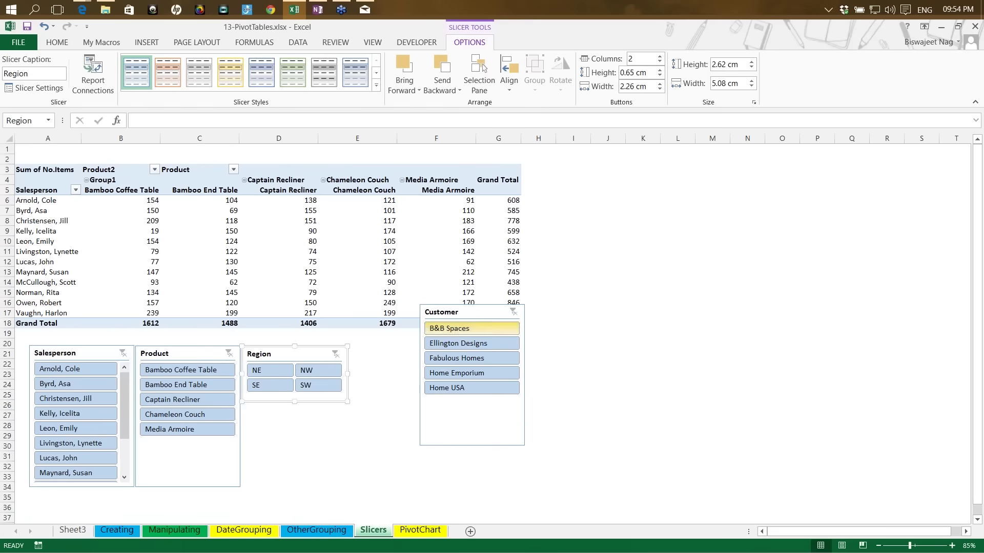
Place the Customer slicer directly beneath the Region slicer and shorten it to end near row 34.
{"action": "left_click_drag", "start_coordinate": [447, 312], "coordinate": [269, 410]}
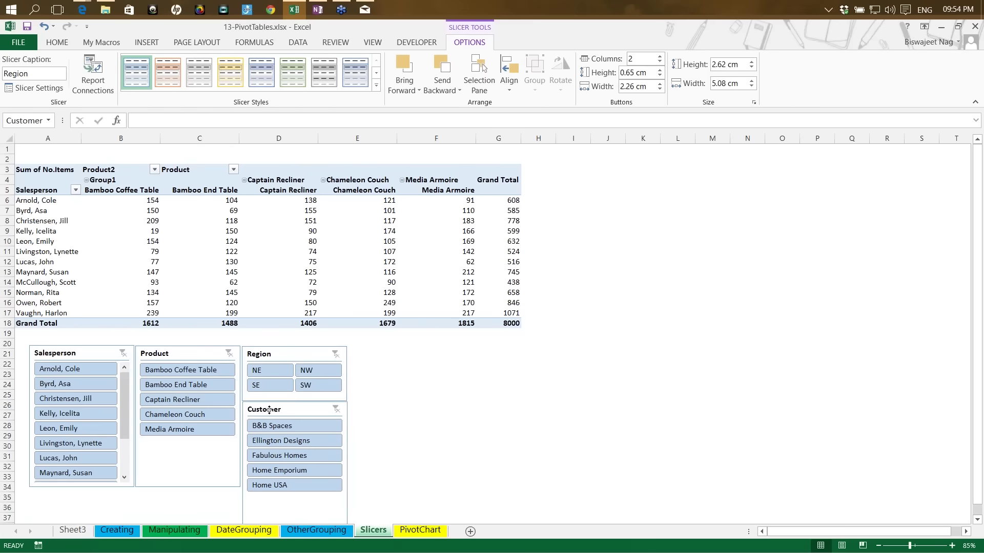
{"action": "left_click", "coordinate": [458, 465]}
{"action": "scroll", "coordinate": [301, 479], "scroll_direction": "down", "scroll_amount": 3}
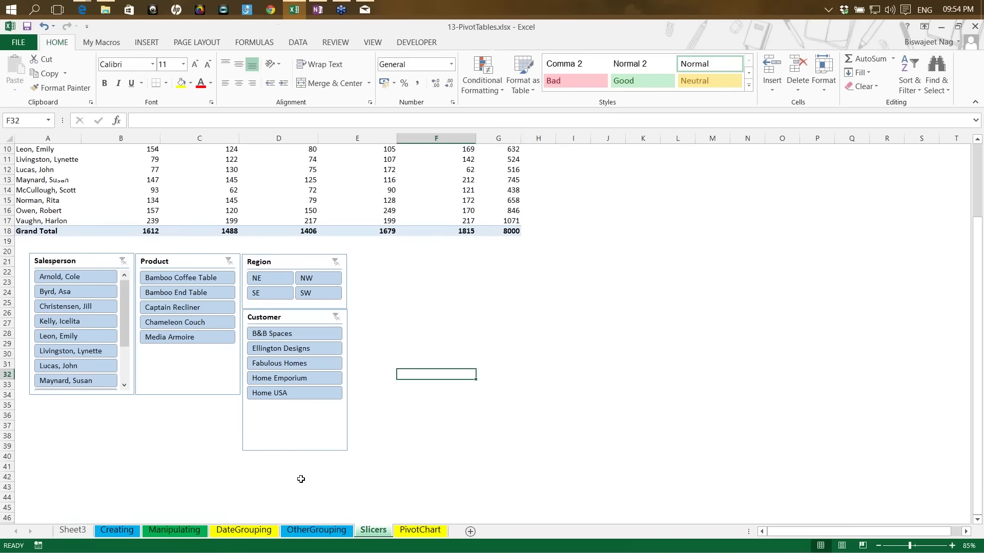
{"action": "left_click_drag", "start_coordinate": [295, 452], "coordinate": [300, 402]}
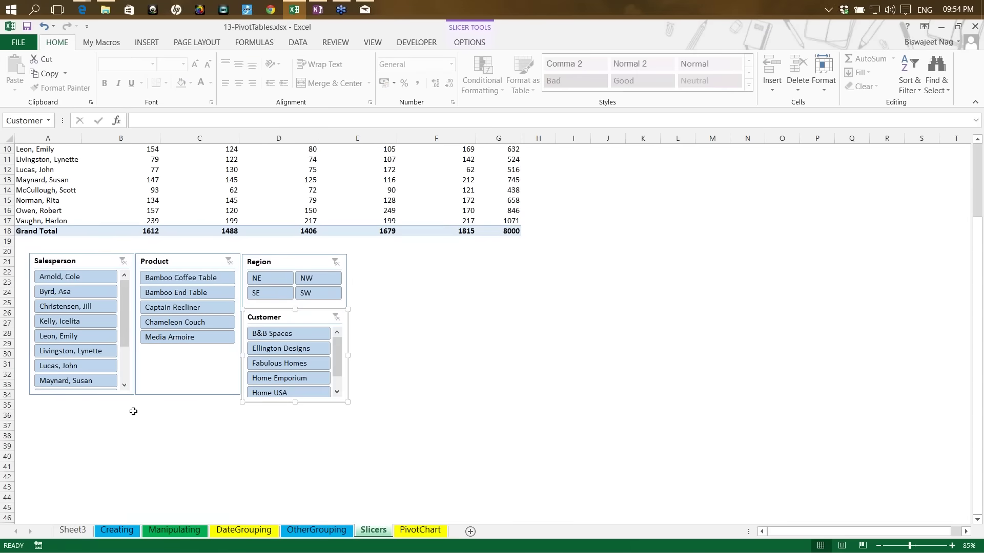
Lengthen the Salesperson and Product slicers slightly so their lower edges roughly line up with the Customer slicer.
{"action": "left_click", "coordinate": [112, 397]}
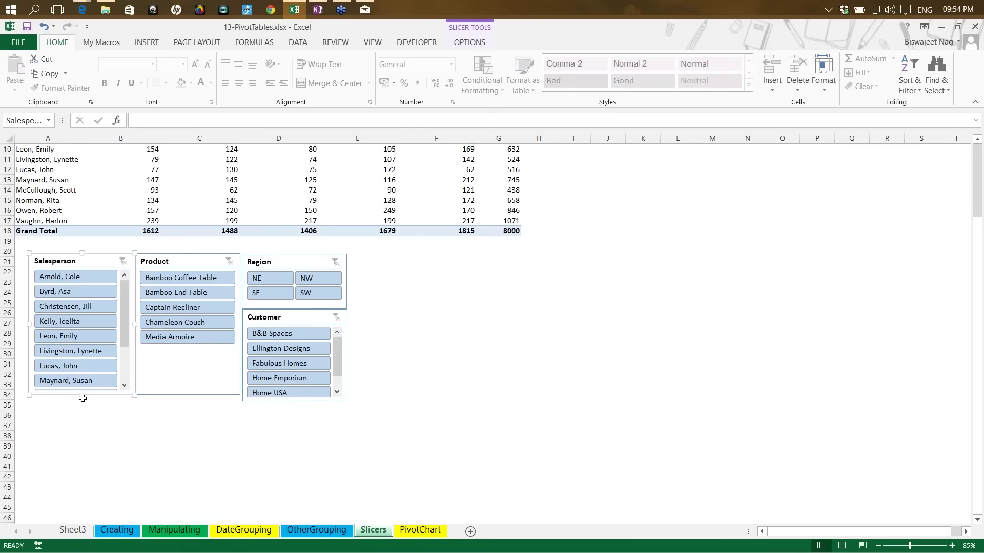
{"action": "left_click_drag", "start_coordinate": [82, 399], "coordinate": [81, 403]}
{"action": "left_click", "coordinate": [165, 387]}
{"action": "left_click_drag", "start_coordinate": [188, 395], "coordinate": [188, 405]}
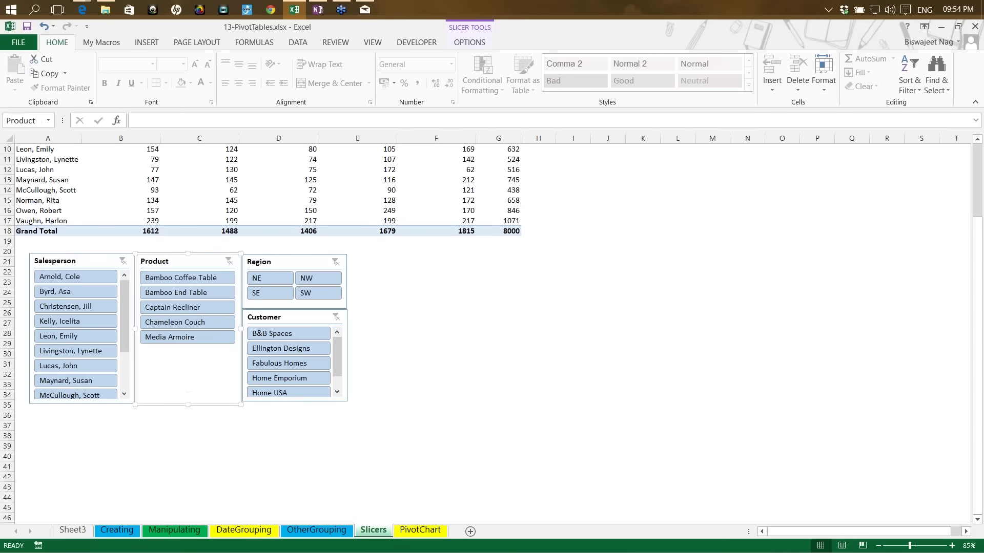
{"action": "left_click", "coordinate": [423, 404]}
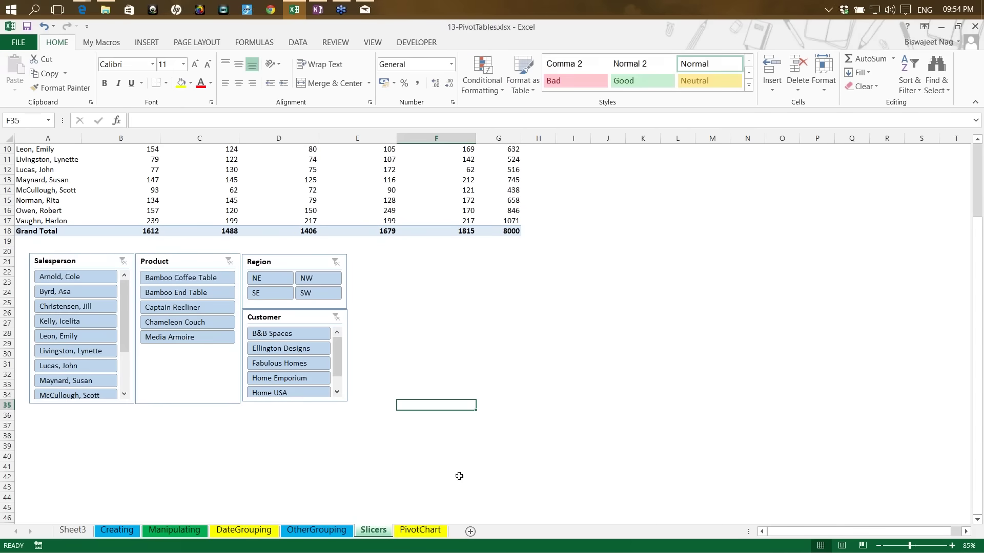
{"action": "scroll", "coordinate": [581, 447], "scroll_direction": "up", "scroll_amount": 3}
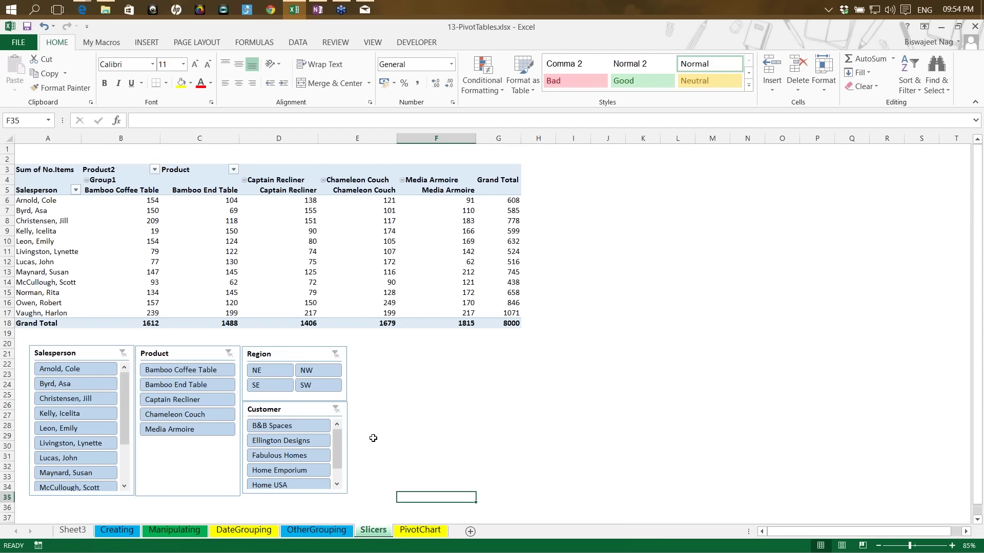
Filter the pivot table with the Product slicer to show both Bamboo Coffee Table and Bamboo End Table.
{"action": "left_click", "coordinate": [204, 371]}
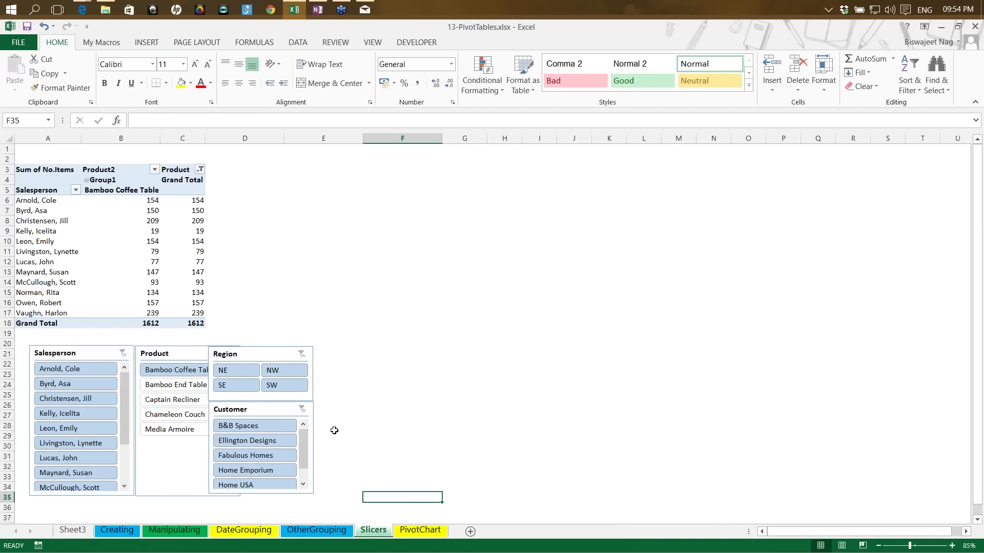
{"action": "left_click", "coordinate": [164, 388], "text": "ctrl"}
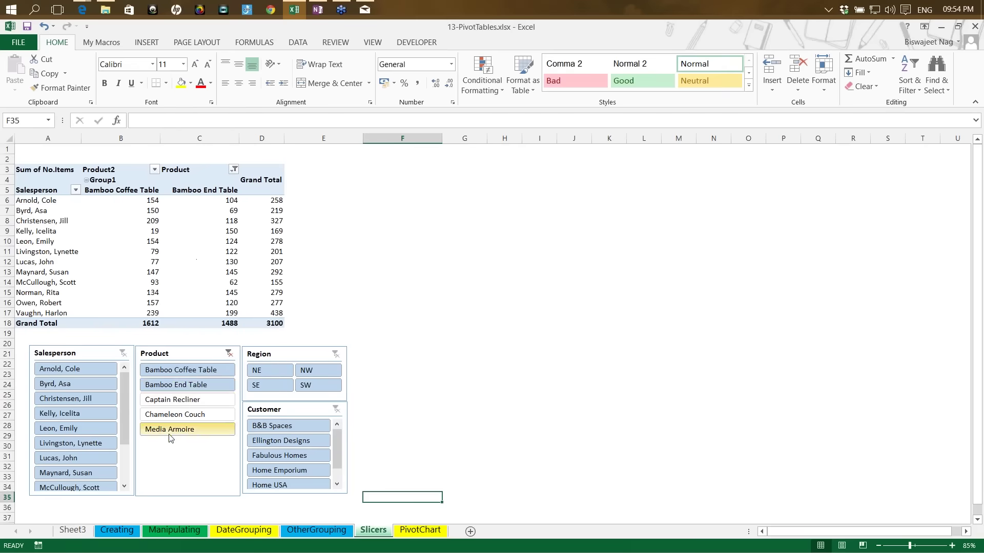
{"action": "left_click", "coordinate": [178, 389]}
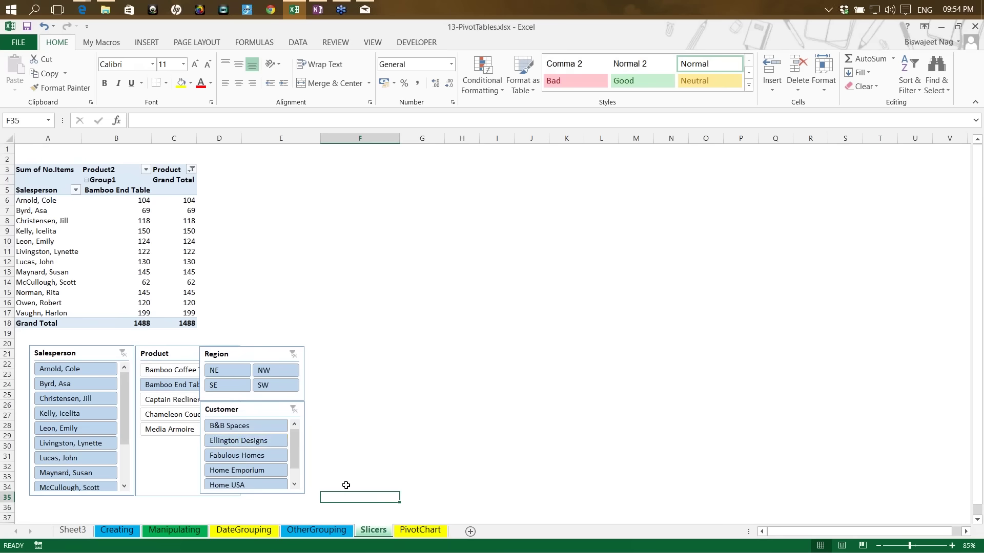
{"action": "key", "text": "ctrl+z"}
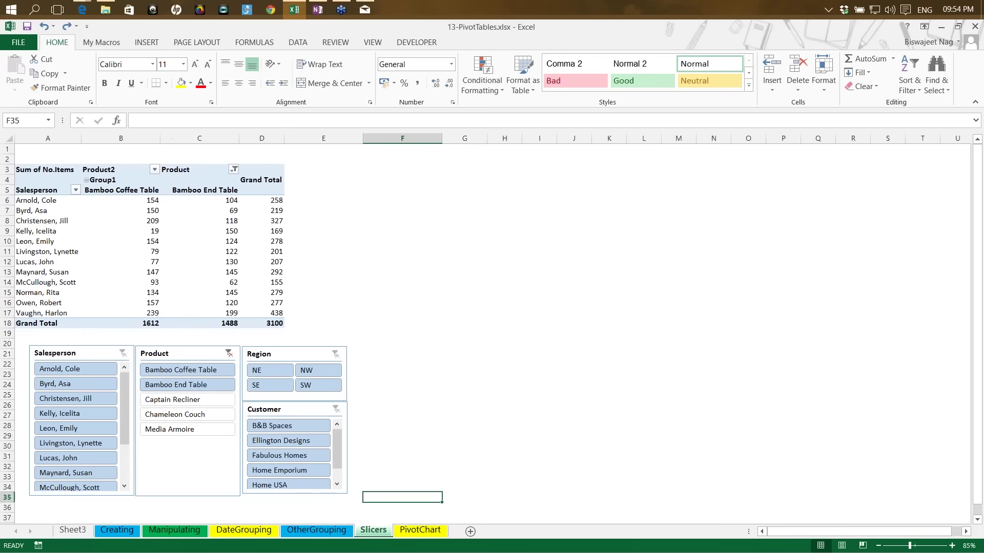
Turn off autofitting column widths and preserving cell formatting on update in the pivot table's options.
{"action": "left_click", "coordinate": [194, 254]}
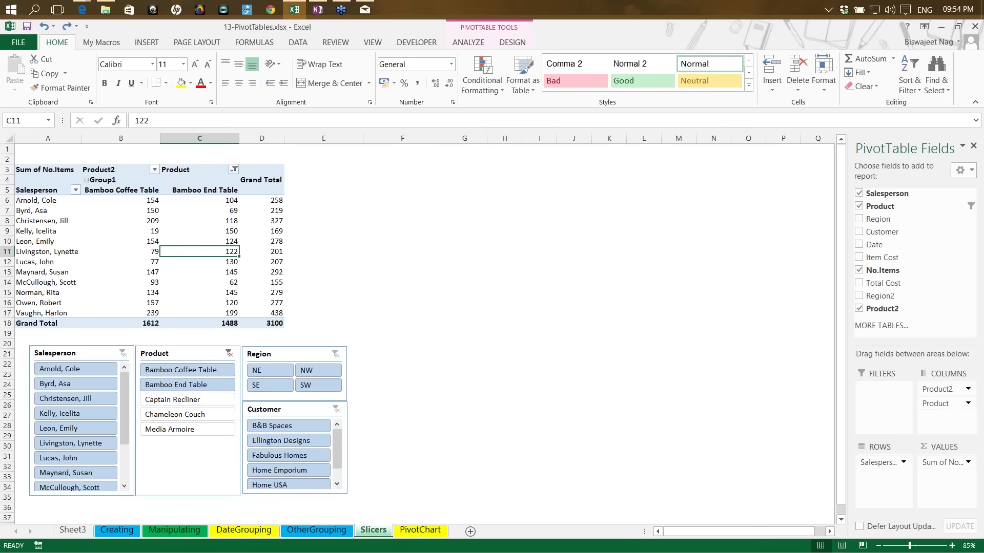
{"action": "right_click", "coordinate": [198, 251]}
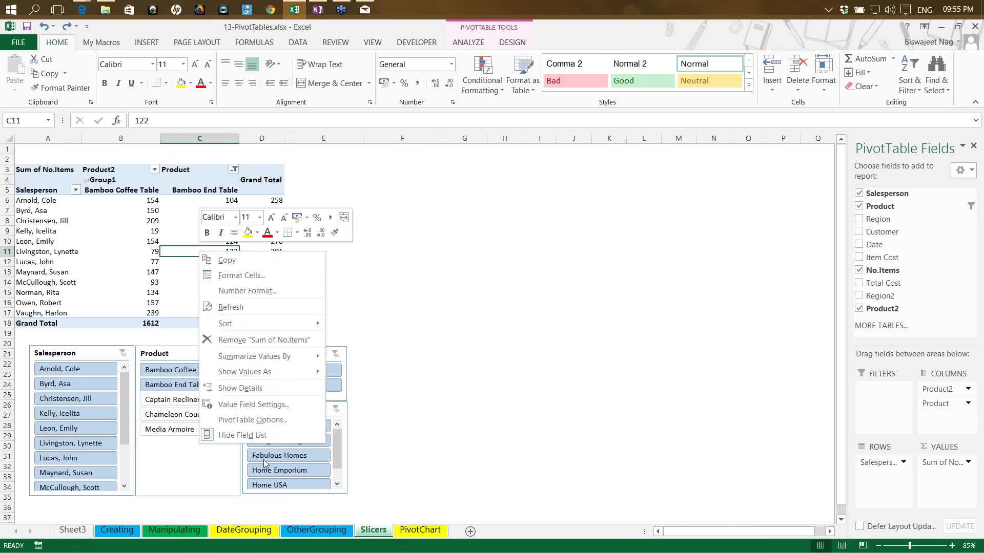
{"action": "left_click", "coordinate": [255, 421]}
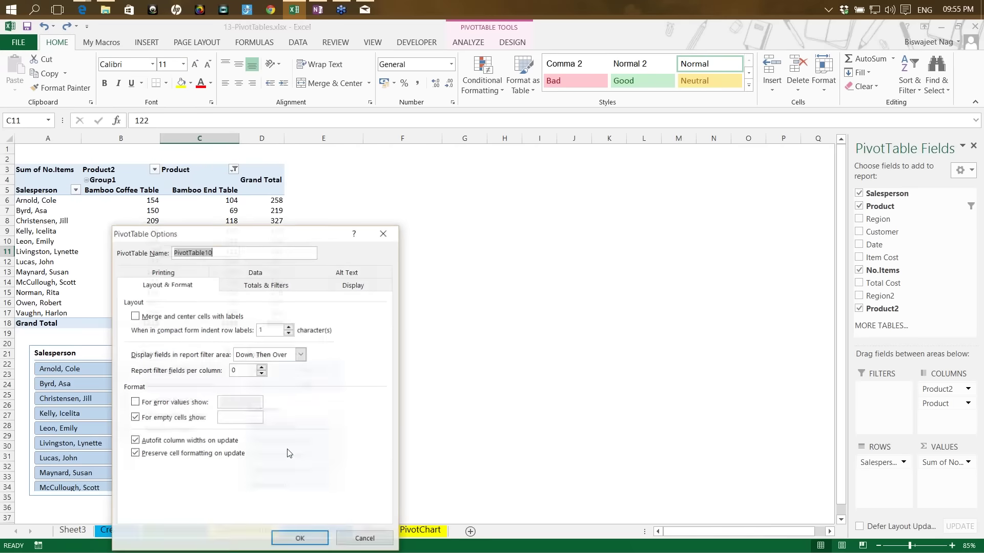
{"action": "left_click_drag", "start_coordinate": [310, 237], "coordinate": [482, 150]}
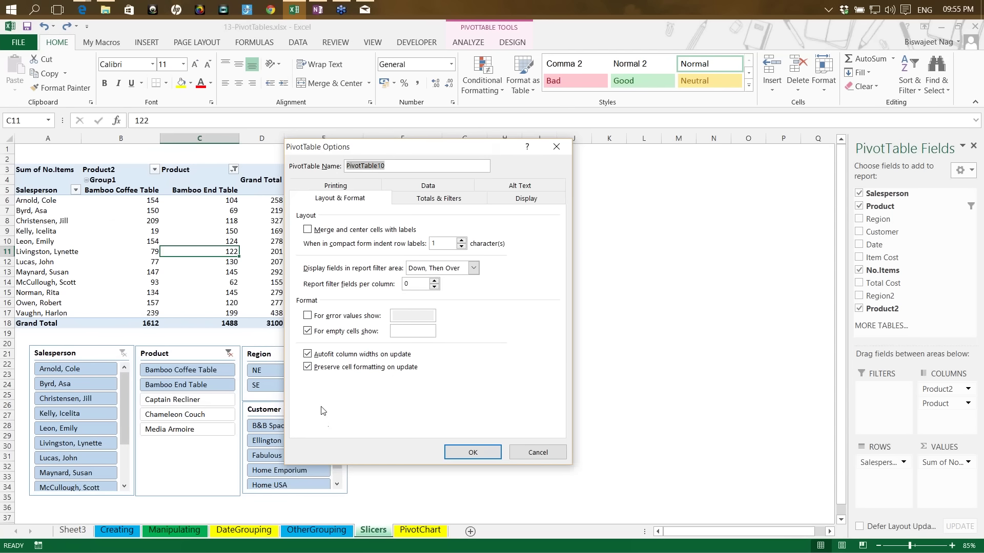
{"action": "left_click", "coordinate": [310, 355]}
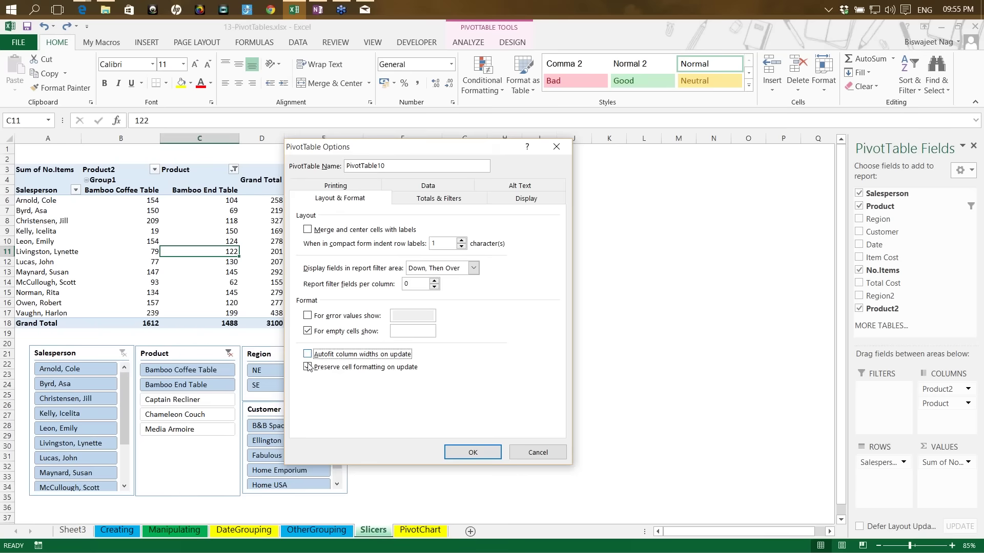
{"action": "left_click", "coordinate": [309, 368]}
{"action": "left_click", "coordinate": [456, 455]}
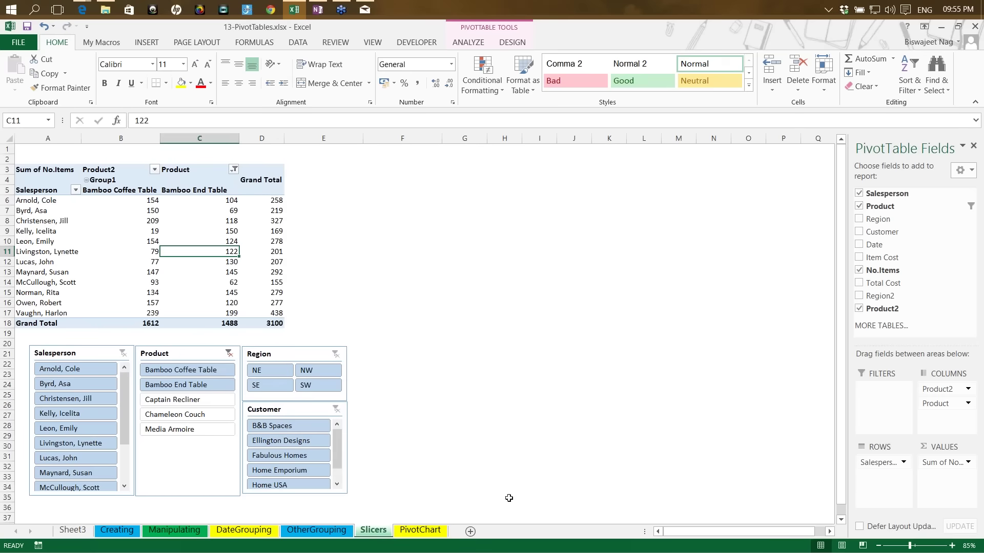
Move the Salesperson, Product, Region and Customer slicers together beside the pivot table, with their upper edges near row 3.
{"action": "left_click", "coordinate": [100, 353]}
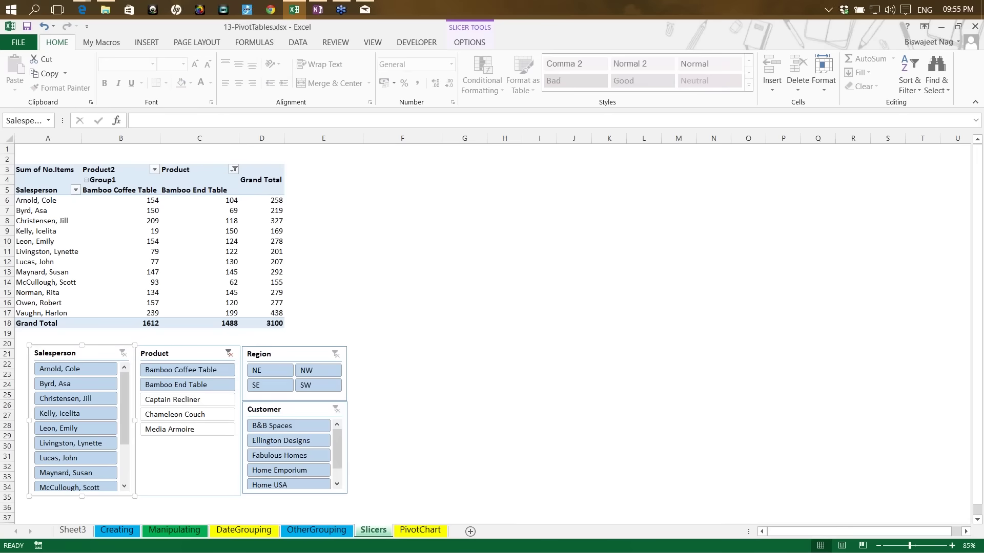
{"action": "left_click", "coordinate": [203, 354], "text": "ctrl"}
{"action": "left_click", "coordinate": [283, 360], "text": "ctrl"}
{"action": "left_click", "coordinate": [285, 408], "text": "ctrl"}
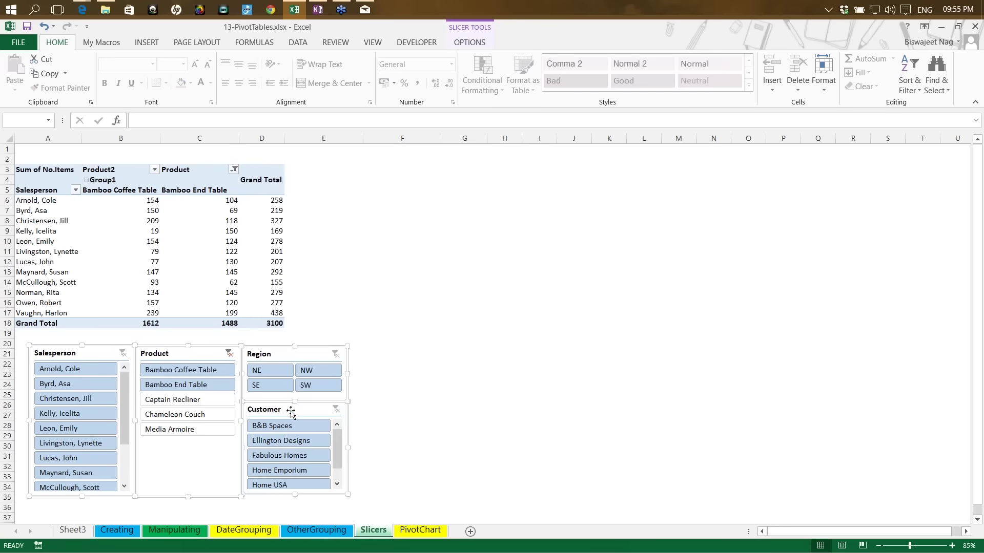
{"action": "left_click_drag", "start_coordinate": [285, 408], "coordinate": [364, 408]}
{"action": "left_click_drag", "start_coordinate": [460, 306], "coordinate": [554, 169]}
{"action": "left_click", "coordinate": [535, 449]}
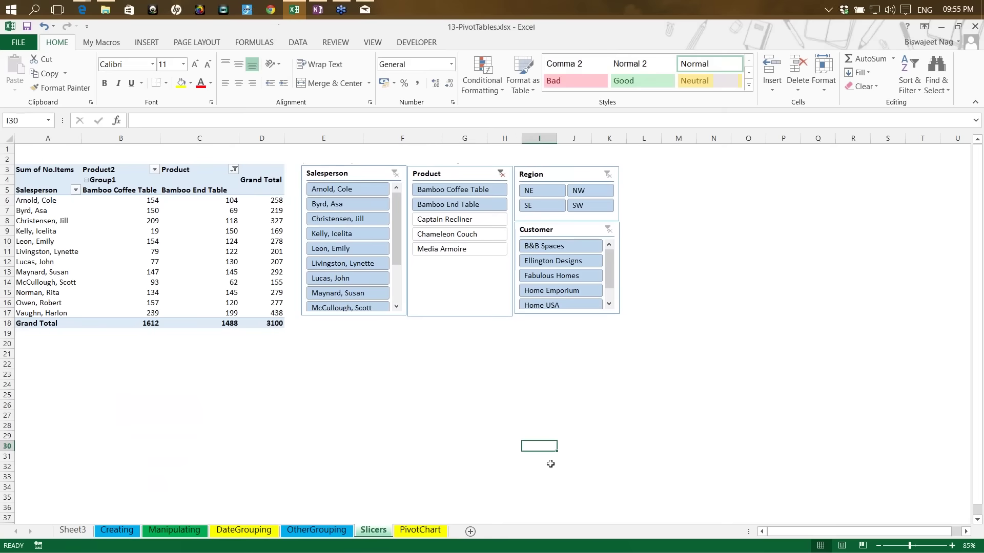
{"action": "left_click", "coordinate": [464, 426]}
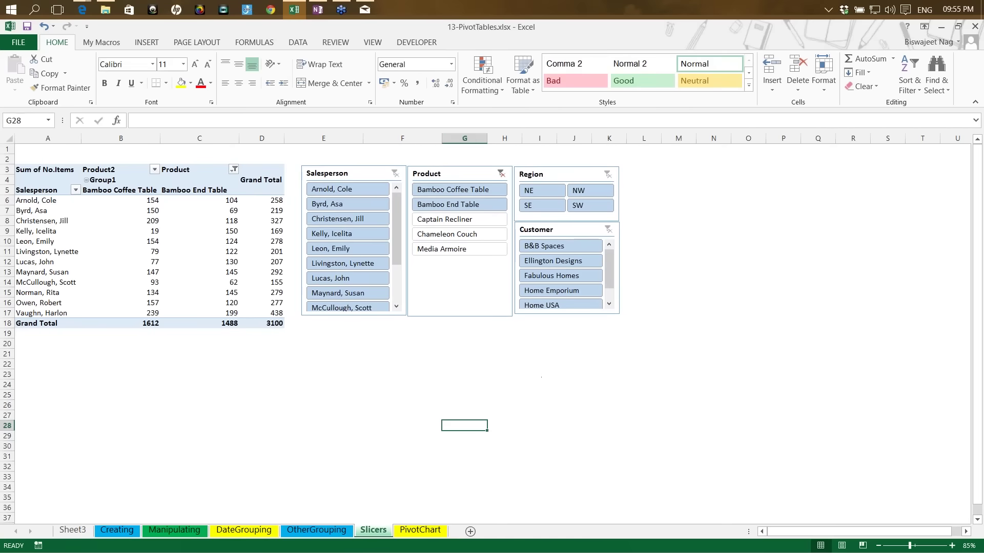
Filter the pivot table to the NE region and the customer B&B Spaces, and look through the Salesperson slicer's list.
{"action": "left_click", "coordinate": [539, 191]}
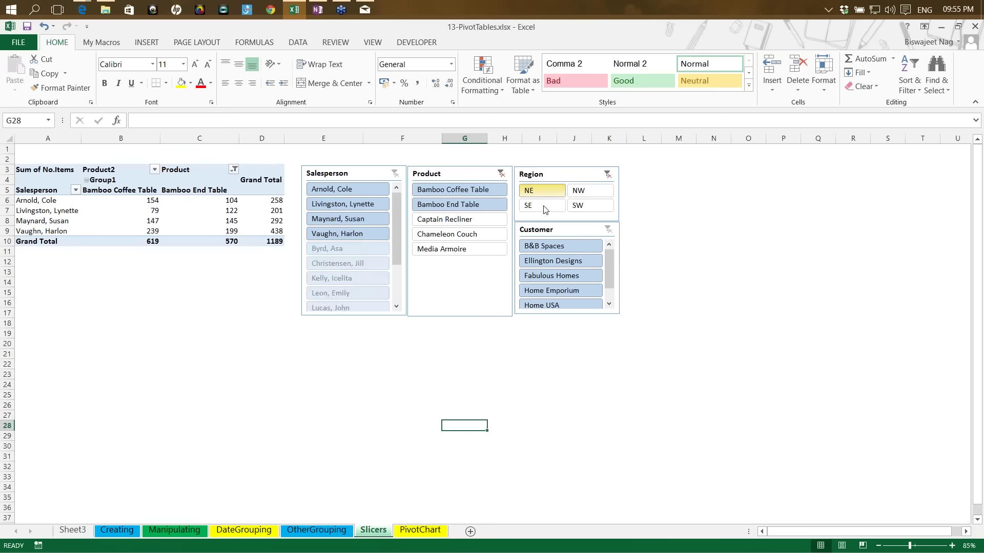
{"action": "left_click", "coordinate": [544, 247]}
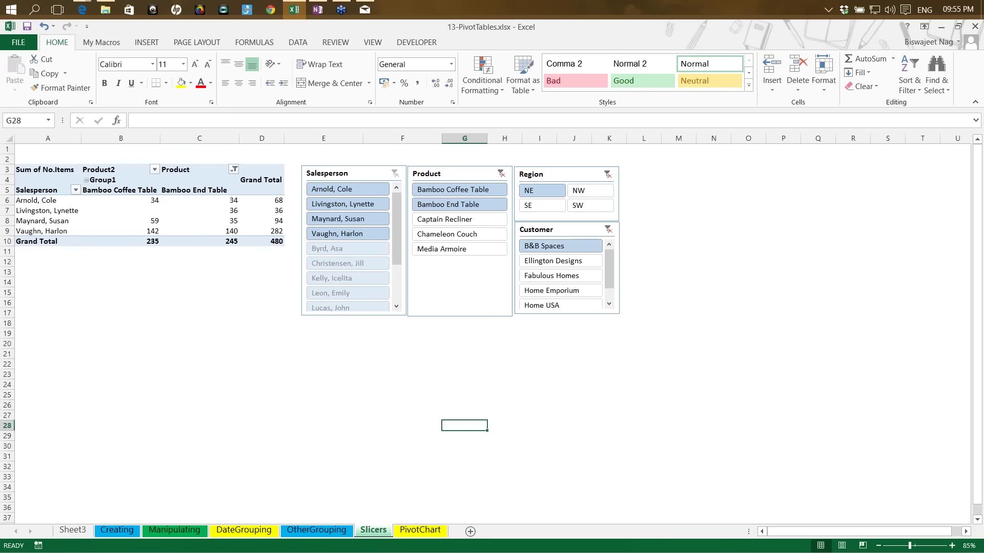
{"action": "left_click_drag", "start_coordinate": [395, 250], "coordinate": [395, 272]}
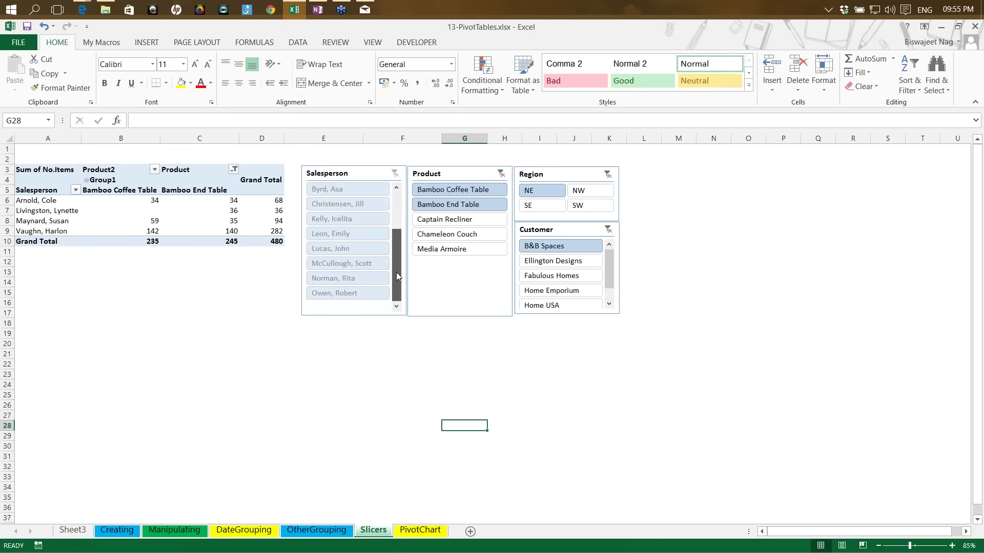
{"action": "scroll", "coordinate": [395, 272], "scroll_direction": "up", "scroll_amount": 3}
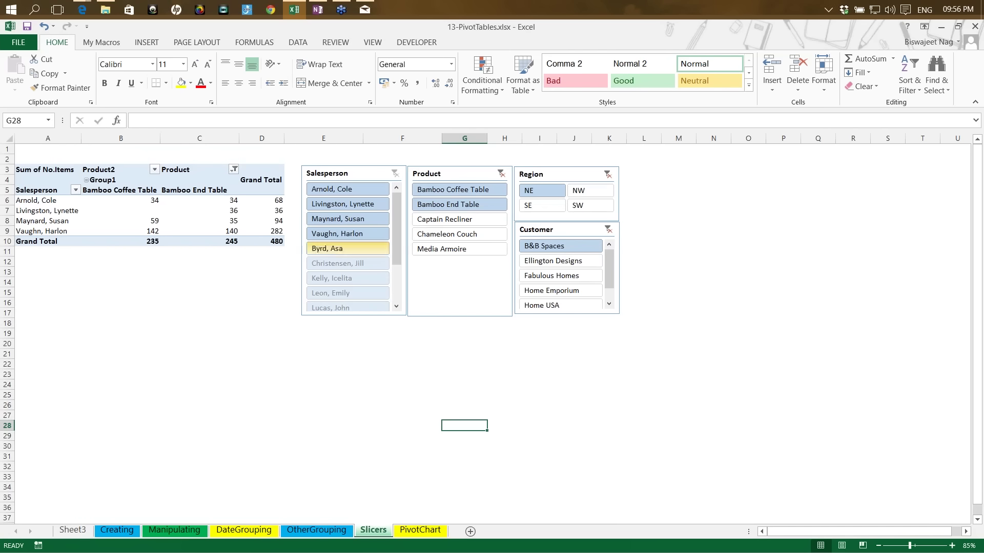
Clear the filters of the Product, Region and Customer slicers.
{"action": "left_click", "coordinate": [502, 174]}
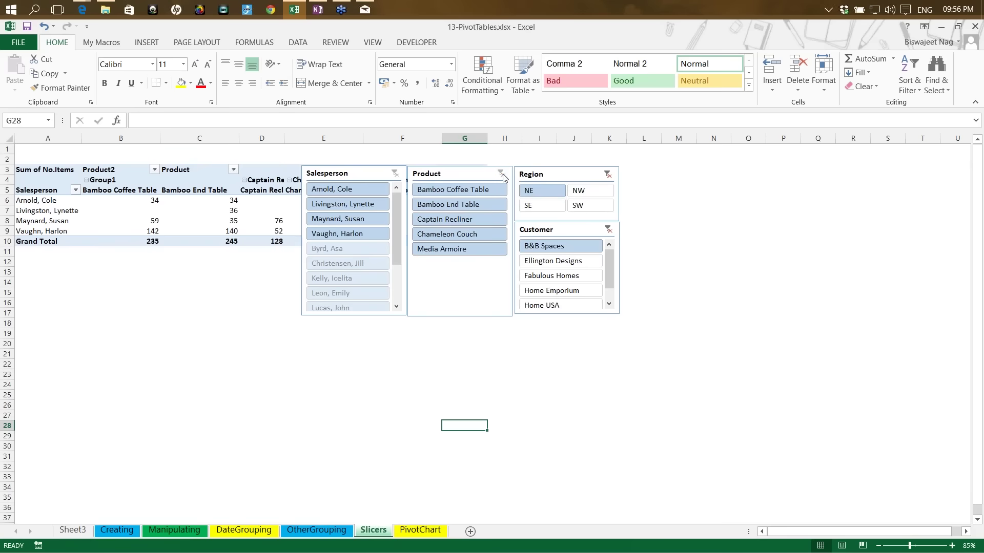
{"action": "left_click", "coordinate": [608, 176]}
{"action": "left_click", "coordinate": [607, 230]}
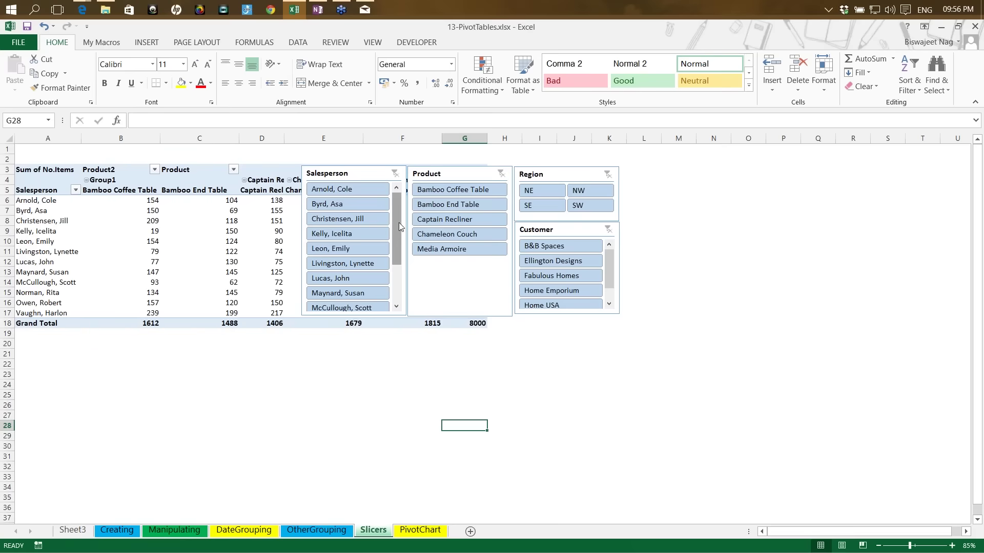
Filter the pivot table to only the second salesperson in the Salesperson slicer, check the Customer slicer, and clear the filter again.
{"action": "mouse_move", "coordinate": [399, 222]}
{"action": "left_mouse_down"}
{"action": "mouse_move", "coordinate": [395, 287]}
{"action": "mouse_move", "coordinate": [397, 220]}
{"action": "left_mouse_up"}
{"action": "left_click", "coordinate": [349, 204]}
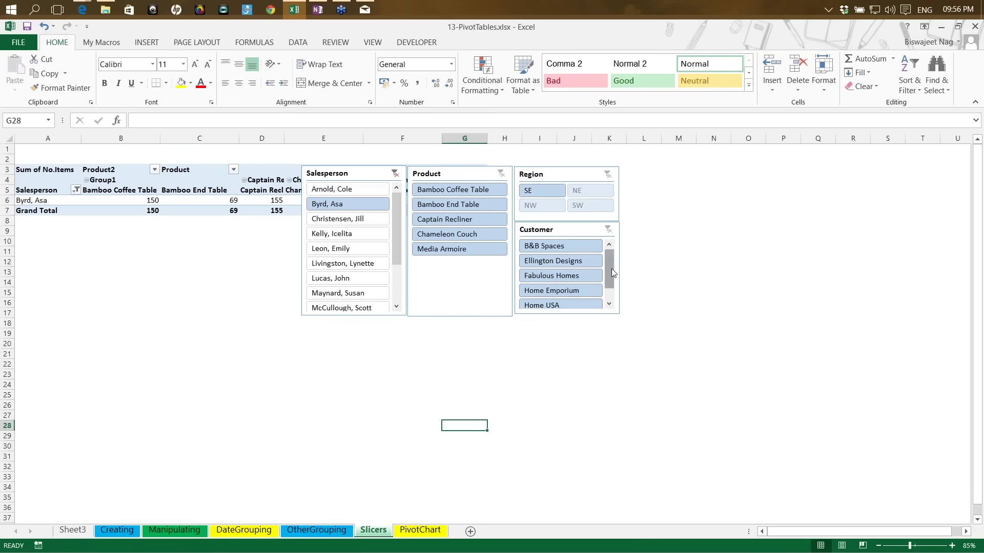
{"action": "scroll", "coordinate": [611, 269], "scroll_direction": "down", "scroll_amount": 1}
{"action": "left_click", "coordinate": [611, 246]}
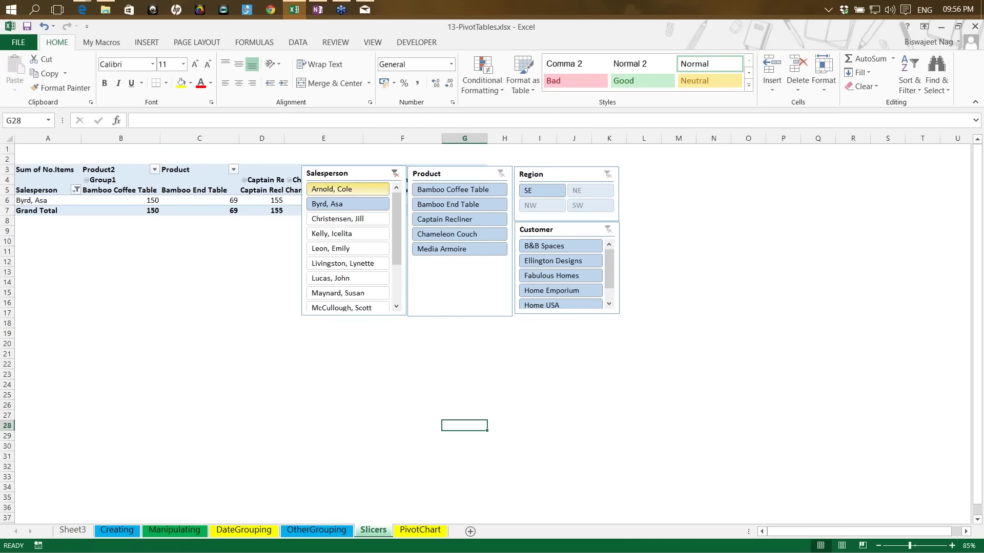
{"action": "left_click", "coordinate": [395, 173]}
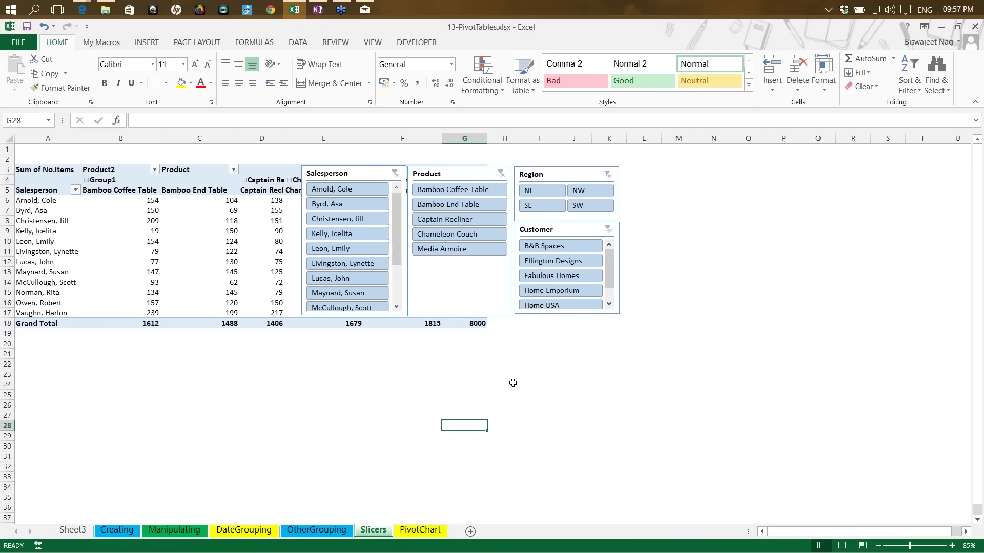
Open the PivotChart sheet and select cell A1 of its sales data.
{"action": "left_click", "coordinate": [419, 531]}
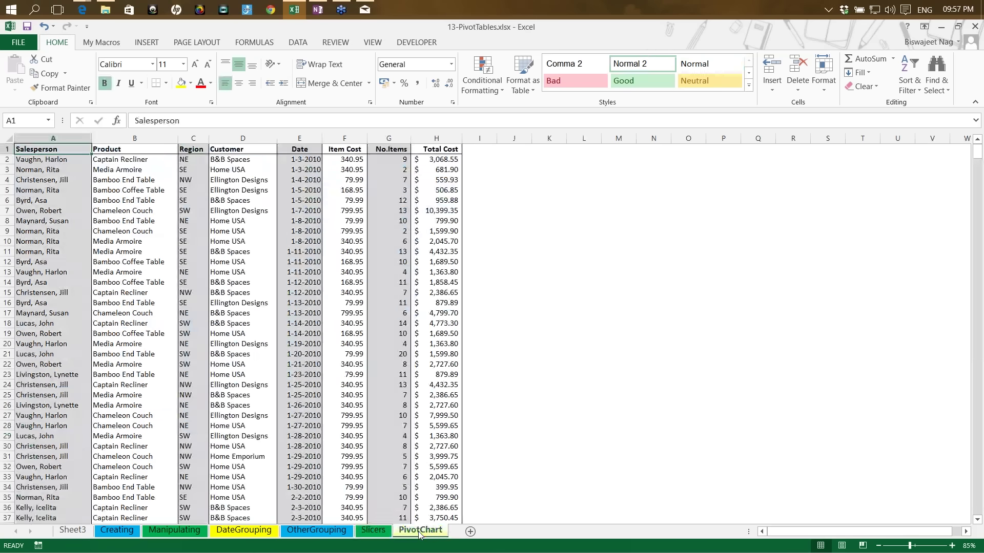
{"action": "left_click", "coordinate": [209, 252]}
{"action": "key", "text": "ctrl+Up"}
{"action": "key", "text": "ctrl+Left"}
Insert a PivotChart based on the range A1:H910, placed on the existing PivotChart worksheet at cell J1.
{"action": "left_click", "coordinate": [147, 46]}
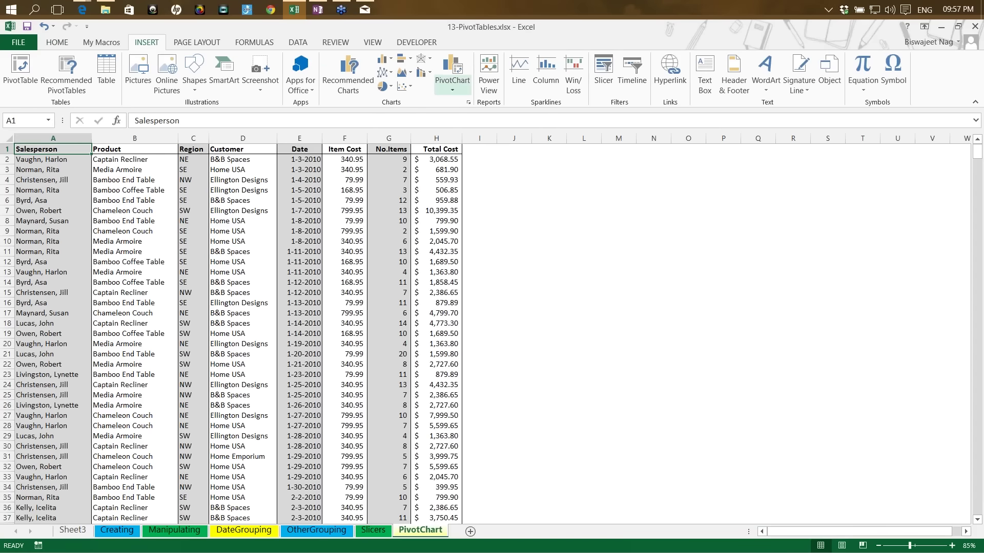
{"action": "left_click", "coordinate": [451, 92]}
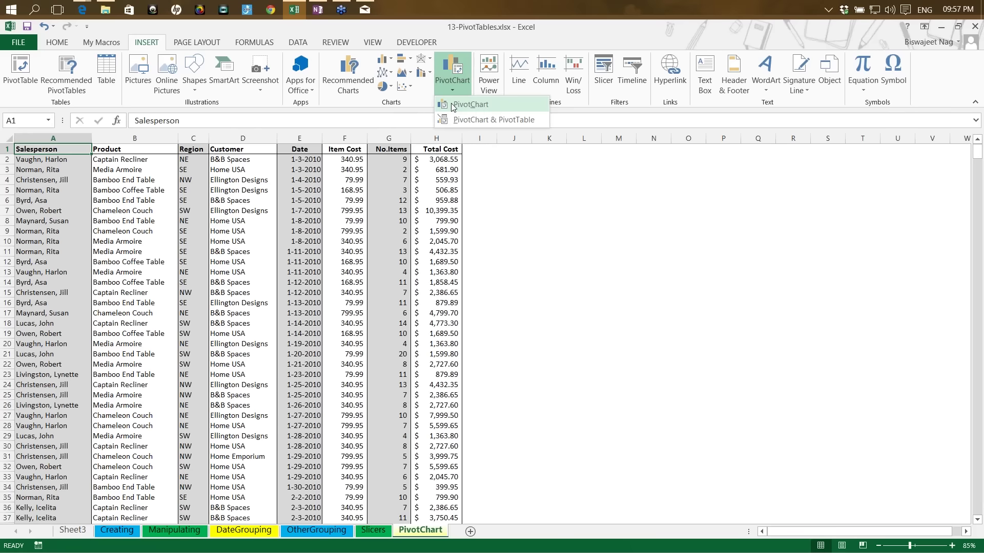
{"action": "left_click", "coordinate": [453, 105]}
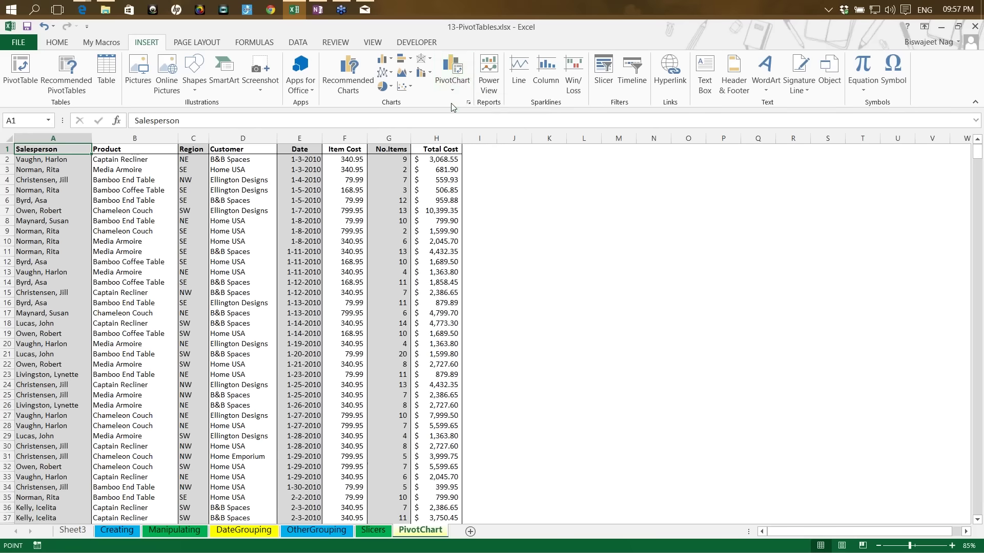
{"action": "left_click_drag", "start_coordinate": [676, 158], "coordinate": [521, 168]}
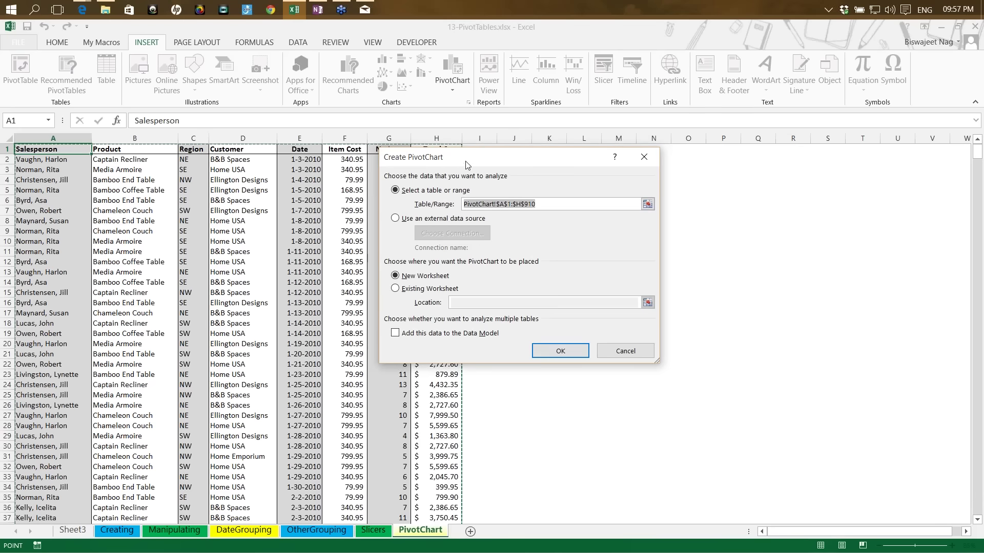
{"action": "left_click_drag", "start_coordinate": [465, 167], "coordinate": [305, 164]}
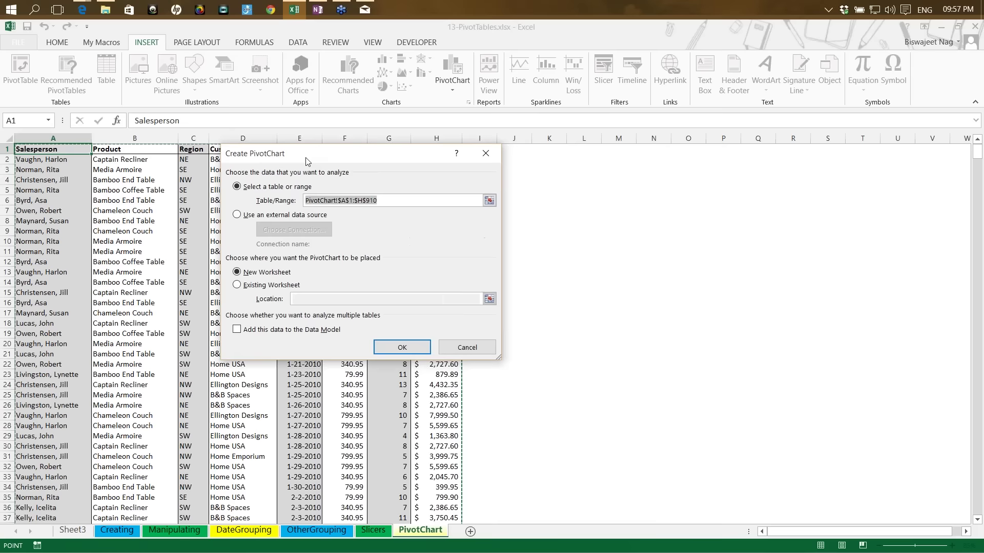
{"action": "left_click", "coordinate": [236, 286]}
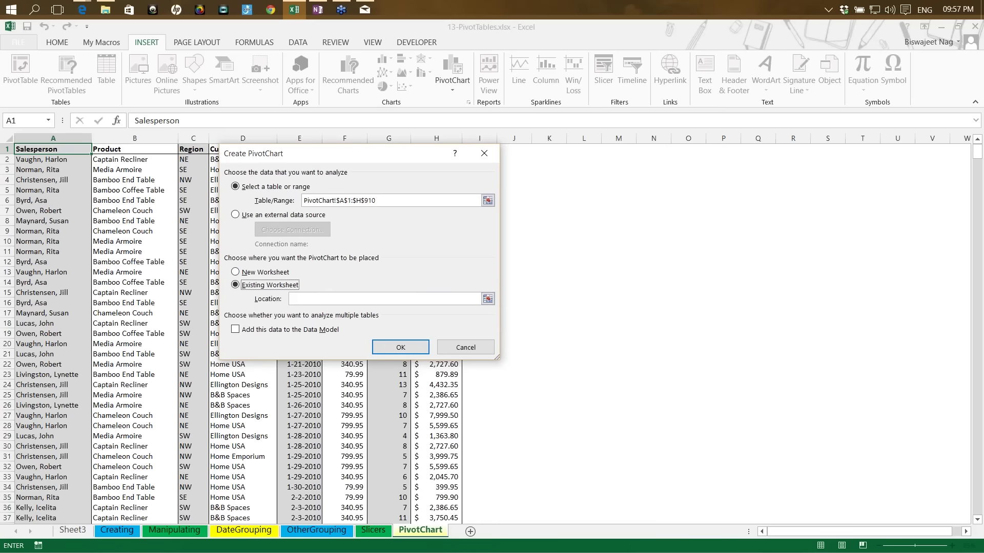
{"action": "left_click", "coordinate": [315, 298]}
{"action": "left_click", "coordinate": [513, 151]}
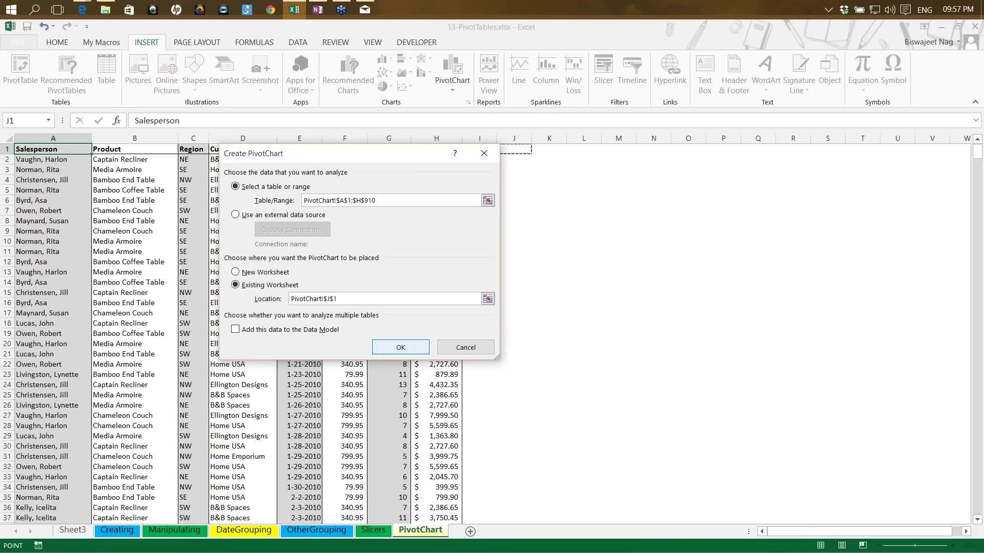
{"action": "left_click", "coordinate": [400, 348]}
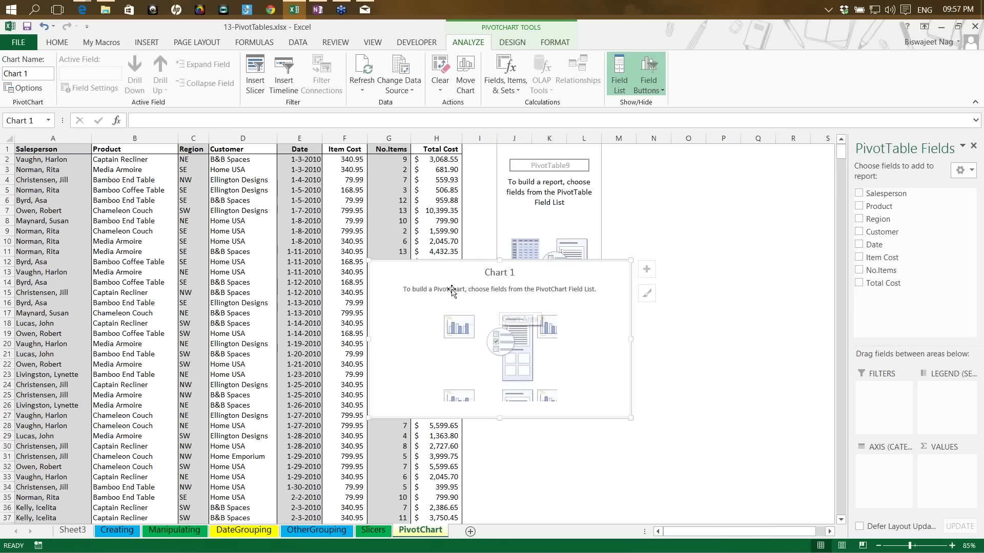
Build the new pivot table with Salesperson as rows, Product as columns and the sum of No.Items as values.
{"action": "left_click", "coordinate": [541, 203]}
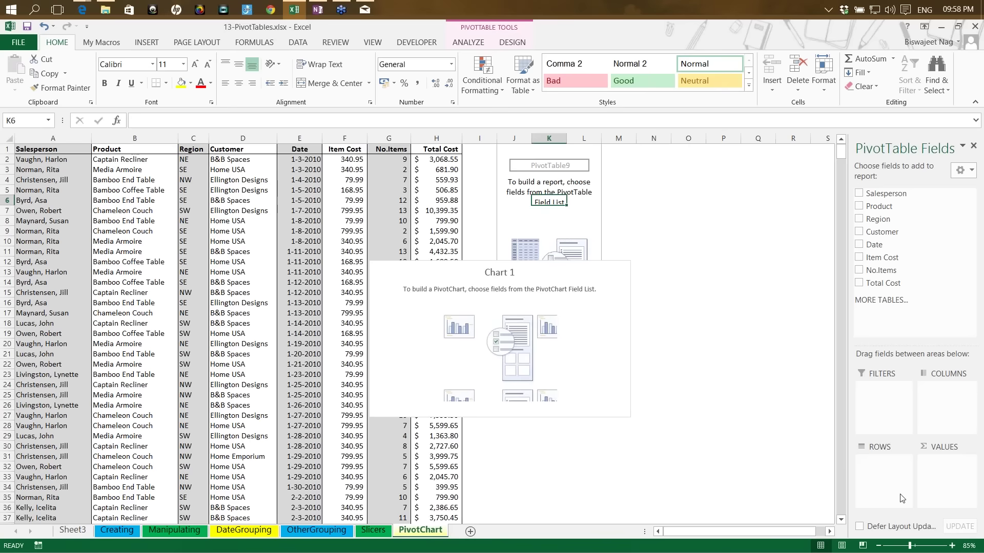
{"action": "left_click_drag", "start_coordinate": [884, 199], "coordinate": [877, 487]}
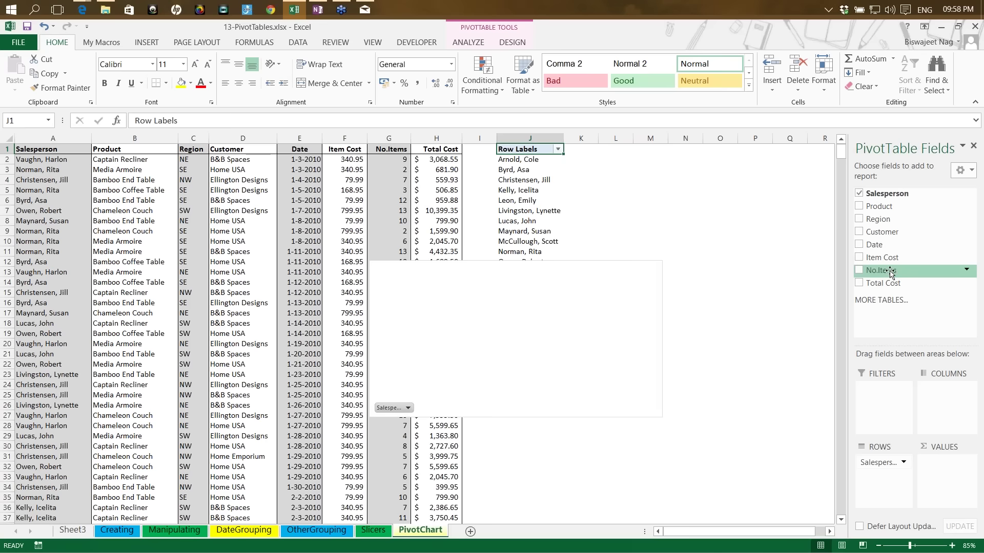
{"action": "left_click_drag", "start_coordinate": [891, 276], "coordinate": [943, 499]}
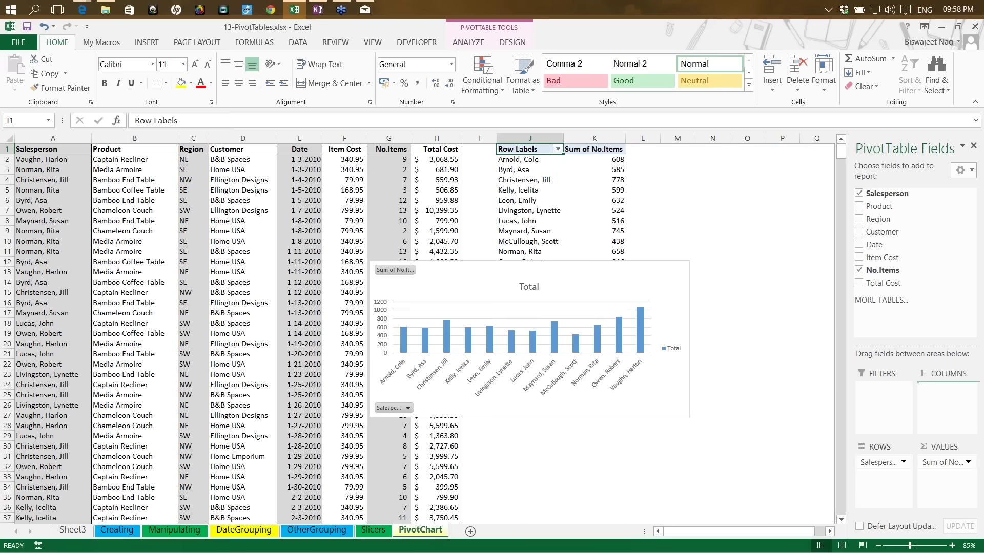
{"action": "left_click_drag", "start_coordinate": [944, 422], "coordinate": [944, 421]}
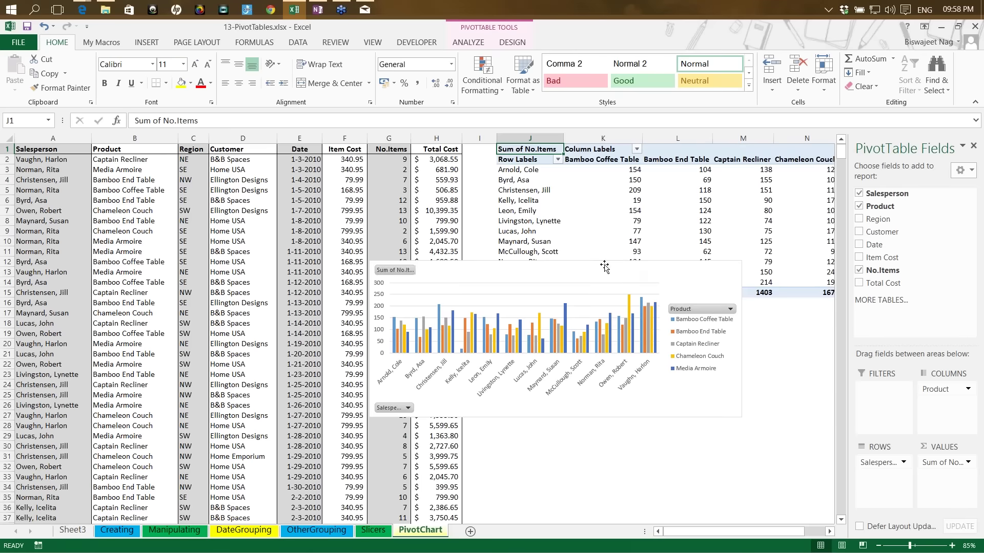
Move the PivotChart below the pivot table so it starts near row 19, and select the pivot table's first cell.
{"action": "left_click_drag", "start_coordinate": [605, 266], "coordinate": [712, 334]}
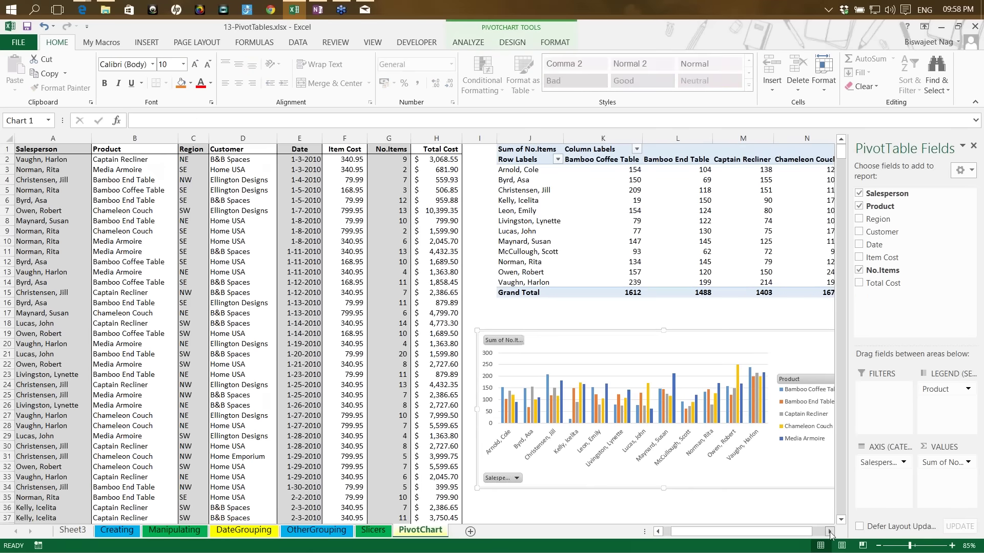
{"action": "left_click", "coordinate": [830, 533]}
{"action": "left_click", "coordinate": [830, 533]}
{"action": "left_click", "coordinate": [830, 533]}
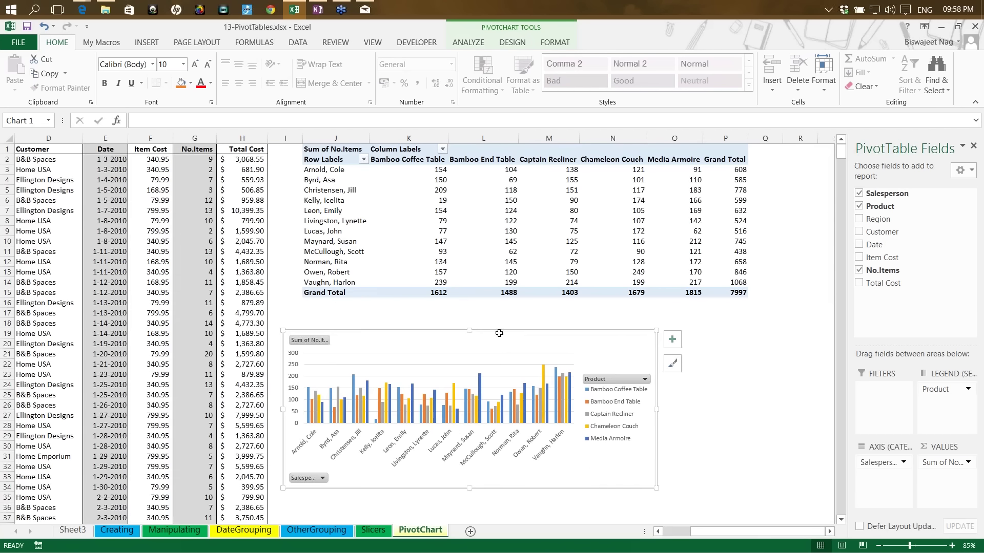
{"action": "left_click_drag", "start_coordinate": [704, 536], "coordinate": [672, 541]}
{"action": "left_click", "coordinate": [527, 149]}
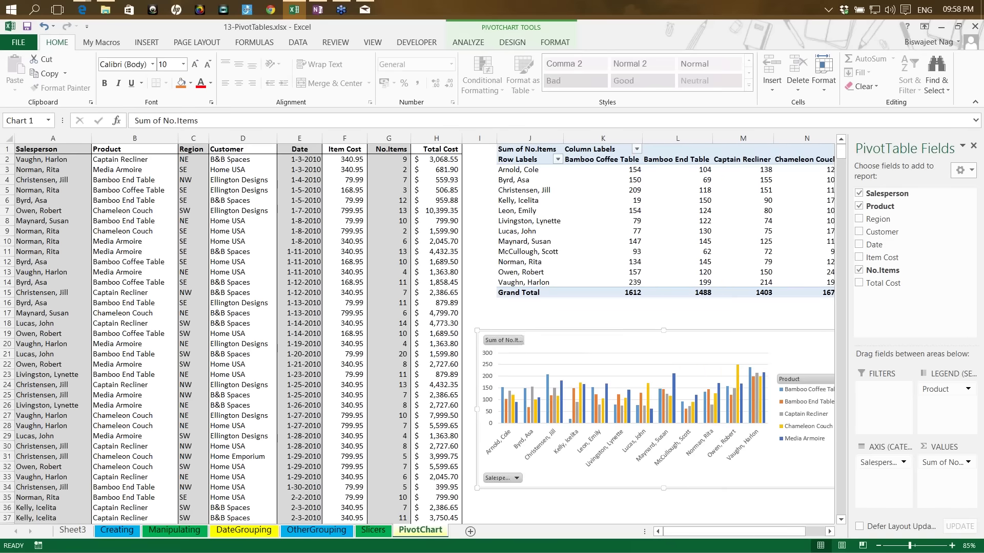
Filter the pivot table's column labels to show only Bamboo Coffee Table.
{"action": "left_click", "coordinate": [637, 149]}
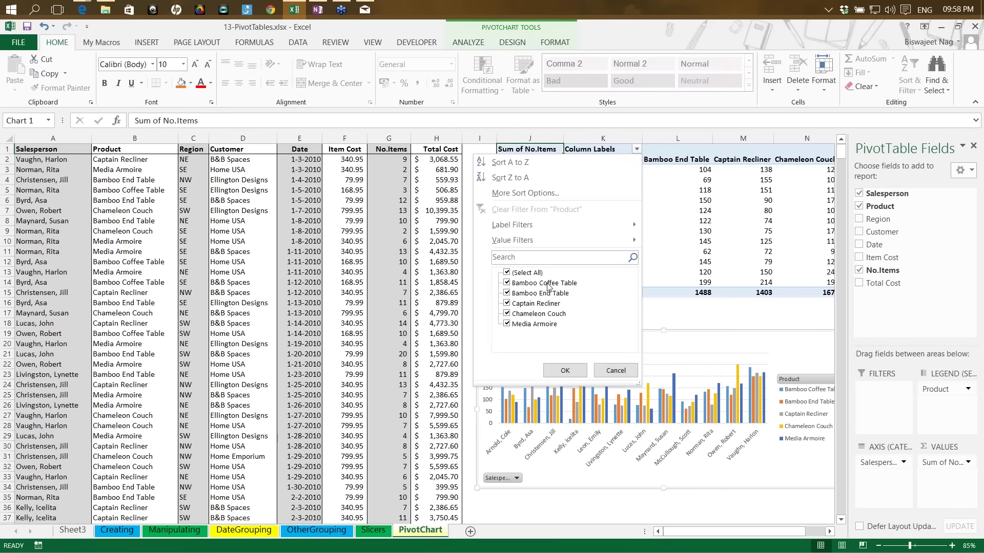
{"action": "left_click", "coordinate": [508, 272]}
{"action": "left_click", "coordinate": [507, 282]}
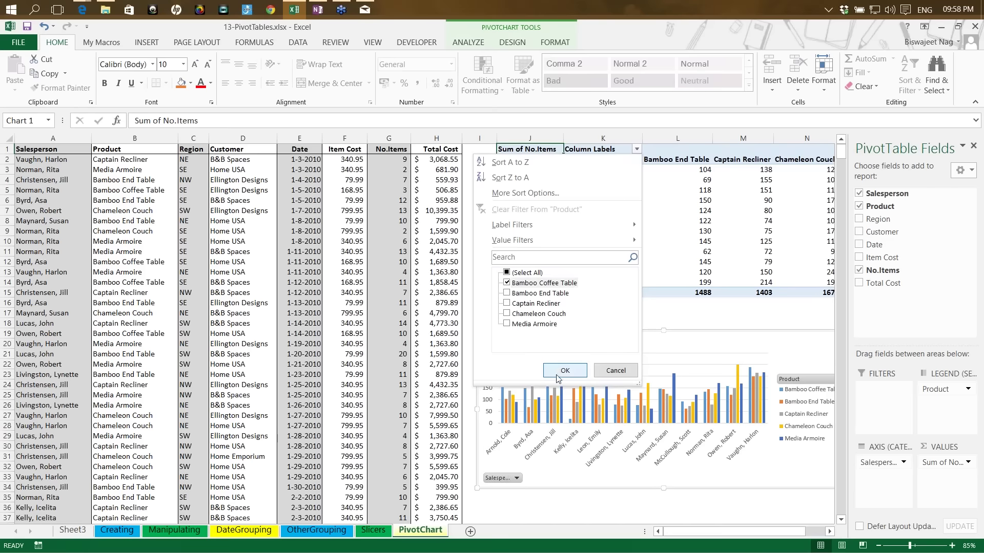
{"action": "left_click", "coordinate": [562, 373]}
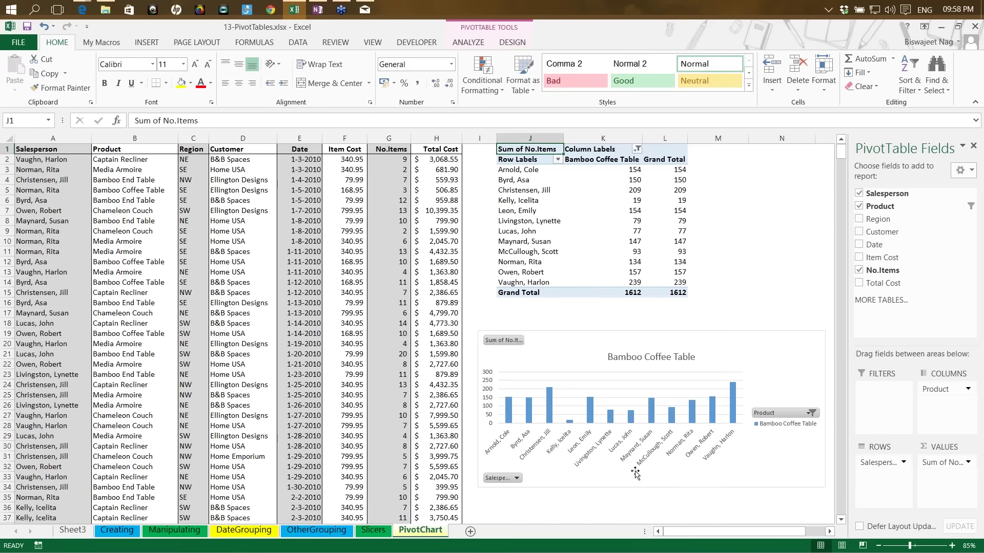
Add Bamboo End Table and Captain Recliner to the Product filter using the PivotChart's own Product filter.
{"action": "left_click", "coordinate": [809, 414]}
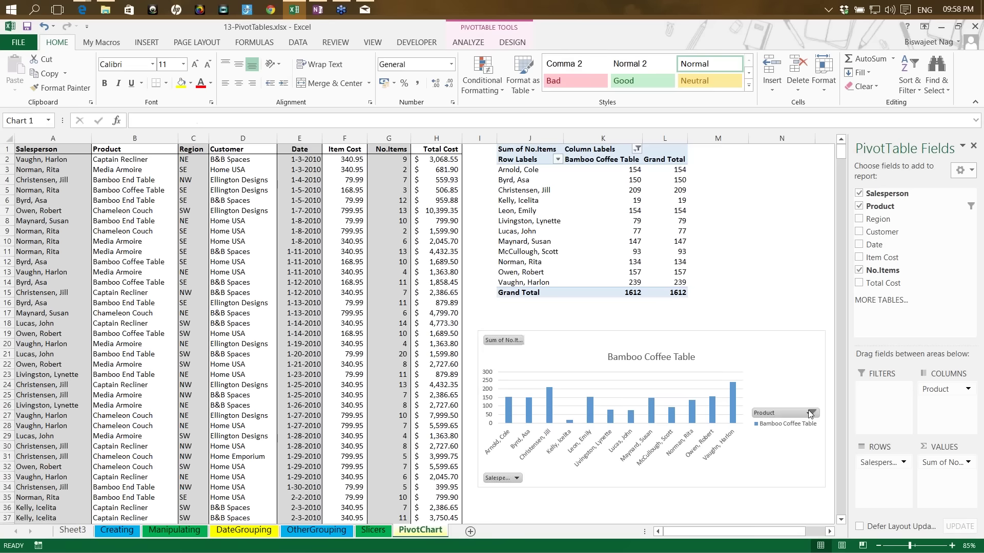
{"action": "left_click", "coordinate": [810, 413]}
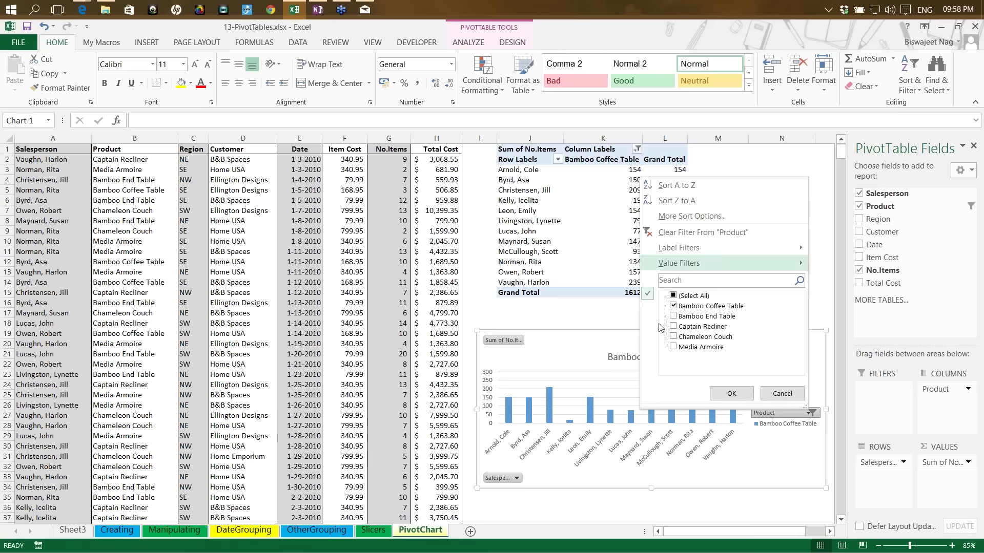
{"action": "left_click", "coordinate": [674, 317]}
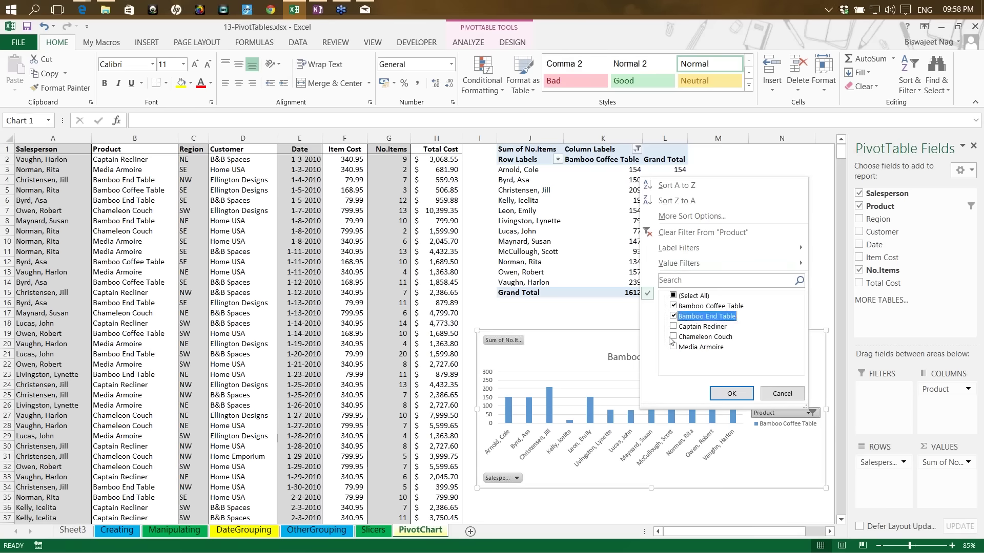
{"action": "left_click", "coordinate": [674, 326]}
{"action": "left_click", "coordinate": [732, 394]}
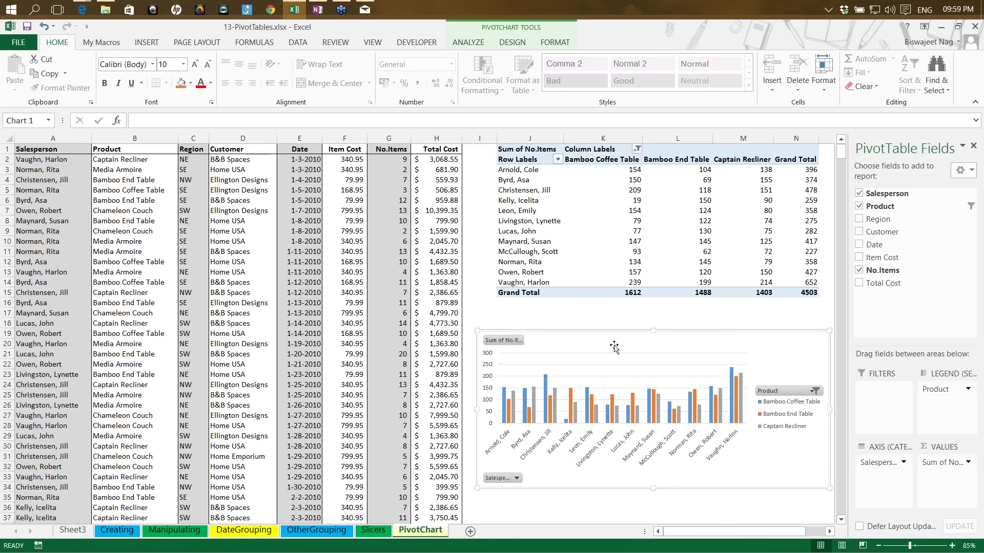
Preview line, pie, bar, area, combo and column chart types for the PivotChart without applying any.
{"action": "left_click", "coordinate": [510, 44]}
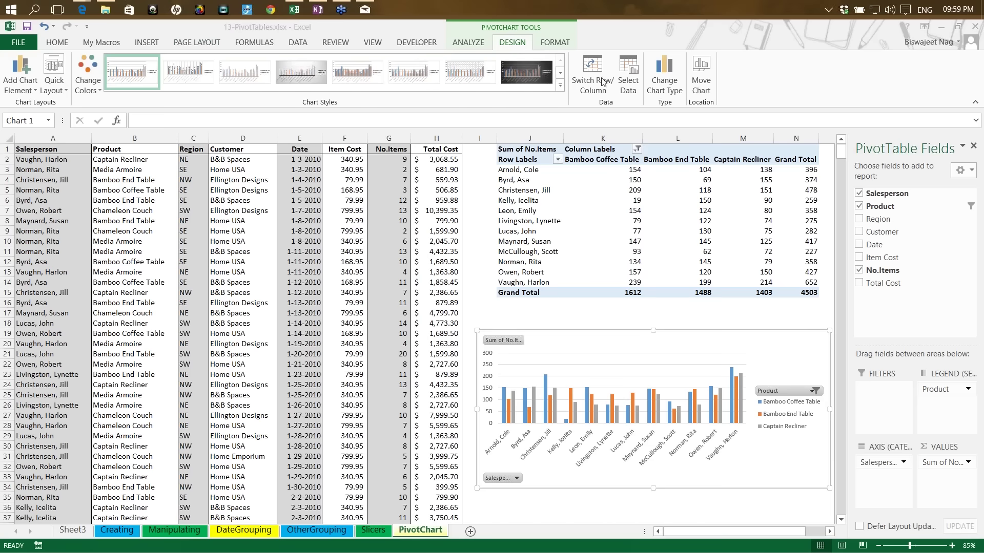
{"action": "left_click", "coordinate": [658, 82]}
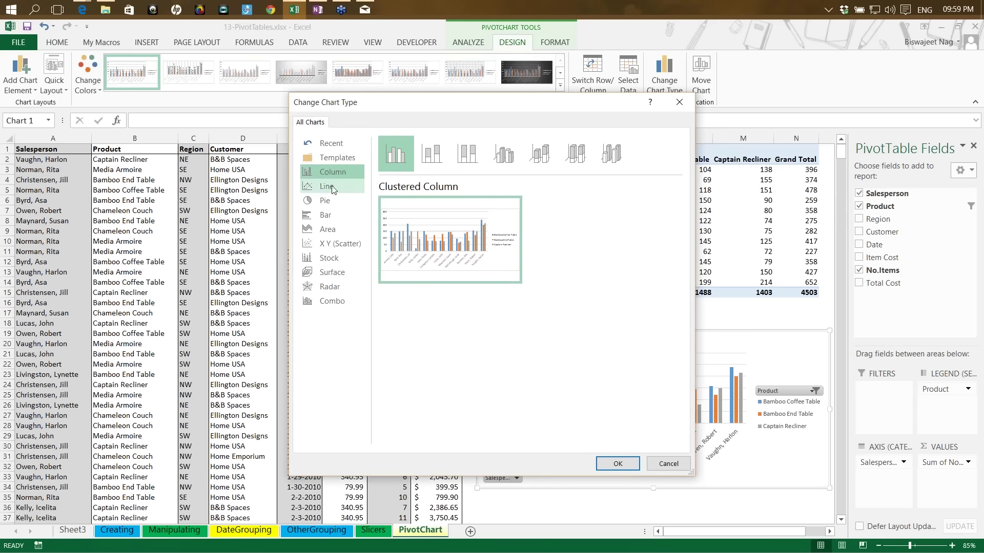
{"action": "left_click", "coordinate": [326, 187]}
{"action": "left_click", "coordinate": [332, 202]}
{"action": "left_click", "coordinate": [326, 215]}
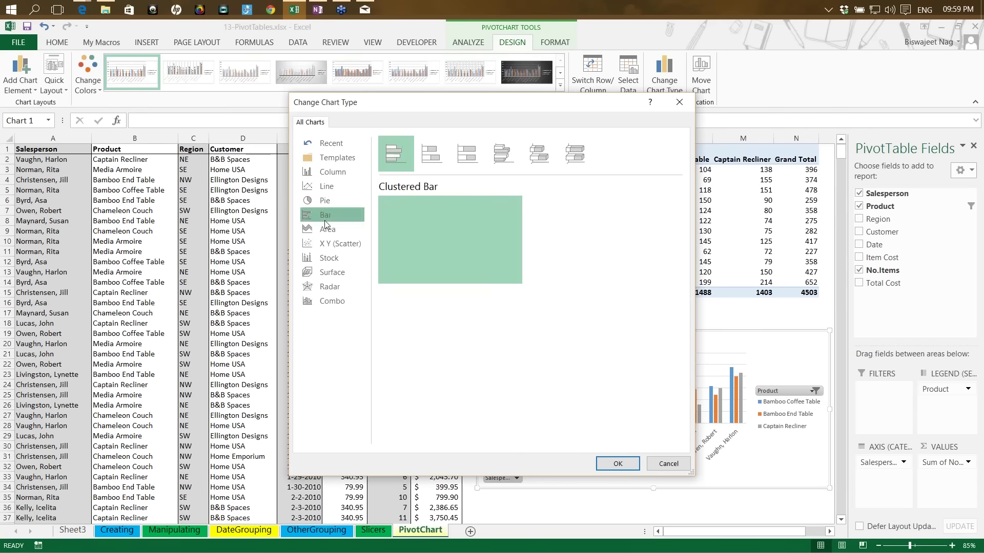
{"action": "left_click", "coordinate": [328, 229]}
{"action": "left_click", "coordinate": [332, 307]}
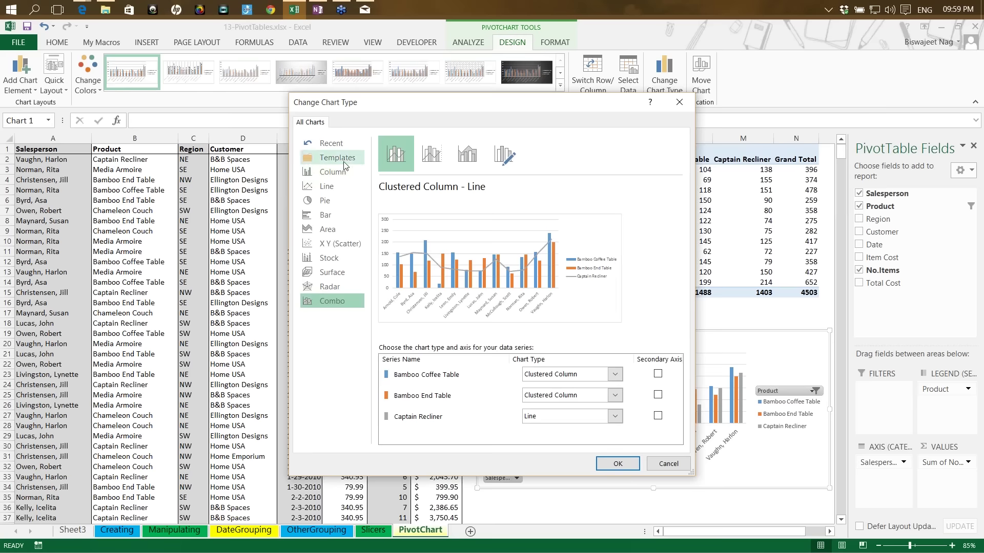
{"action": "left_click", "coordinate": [335, 186]}
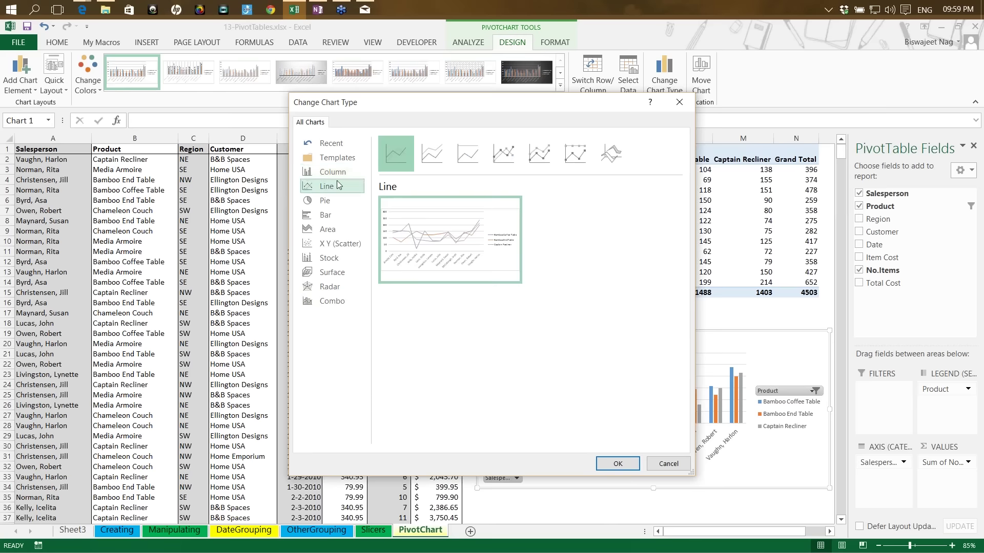
{"action": "left_click", "coordinate": [337, 173]}
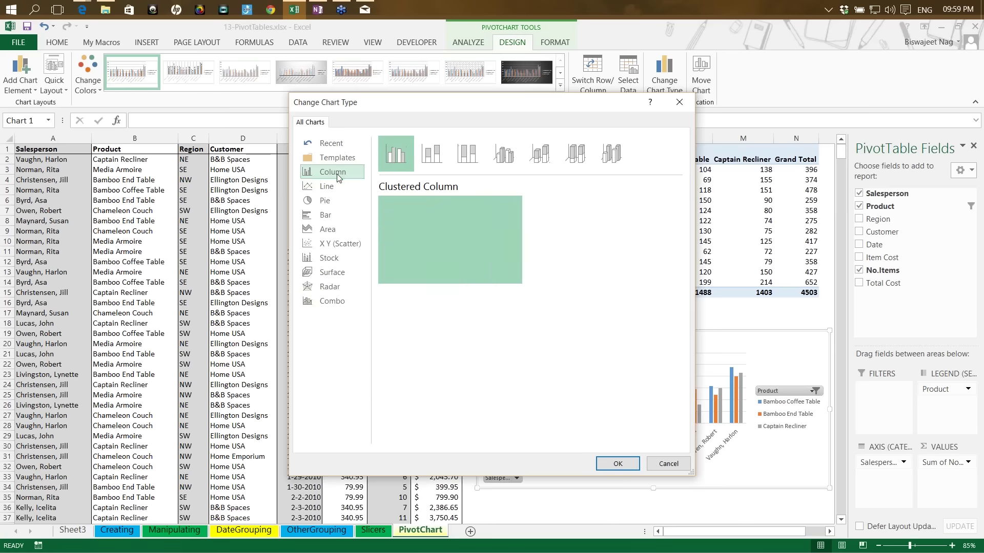
{"action": "left_click", "coordinate": [334, 218]}
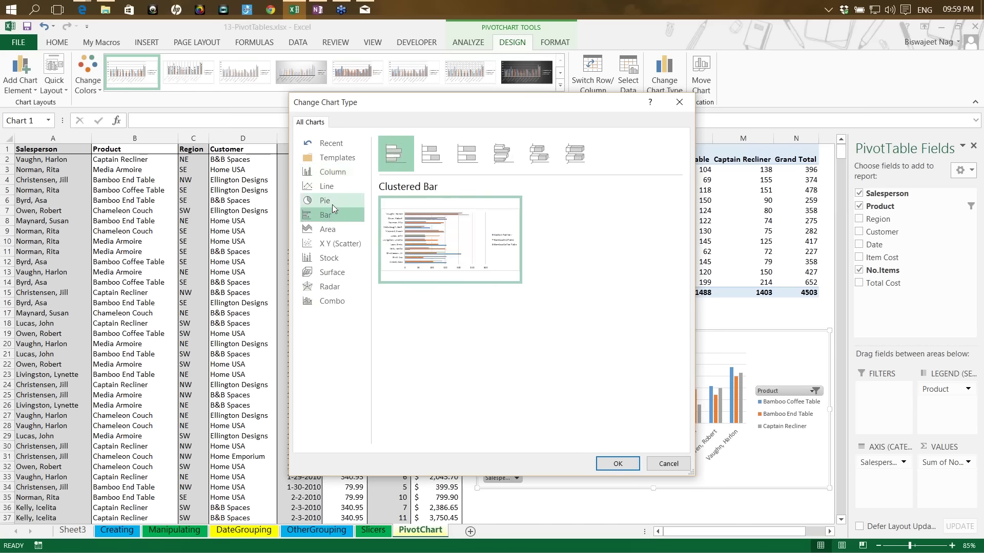
{"action": "left_click", "coordinate": [332, 204]}
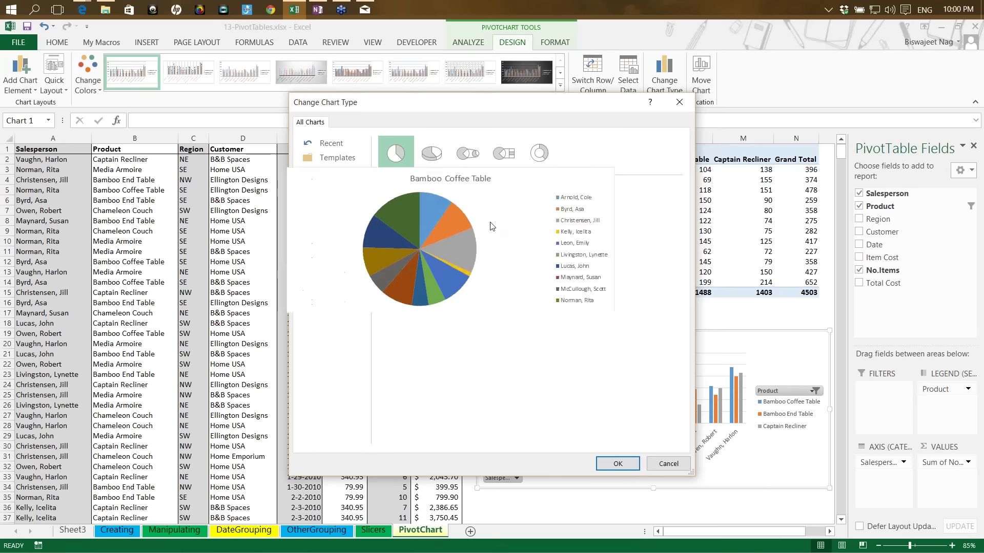
{"action": "left_click", "coordinate": [686, 106]}
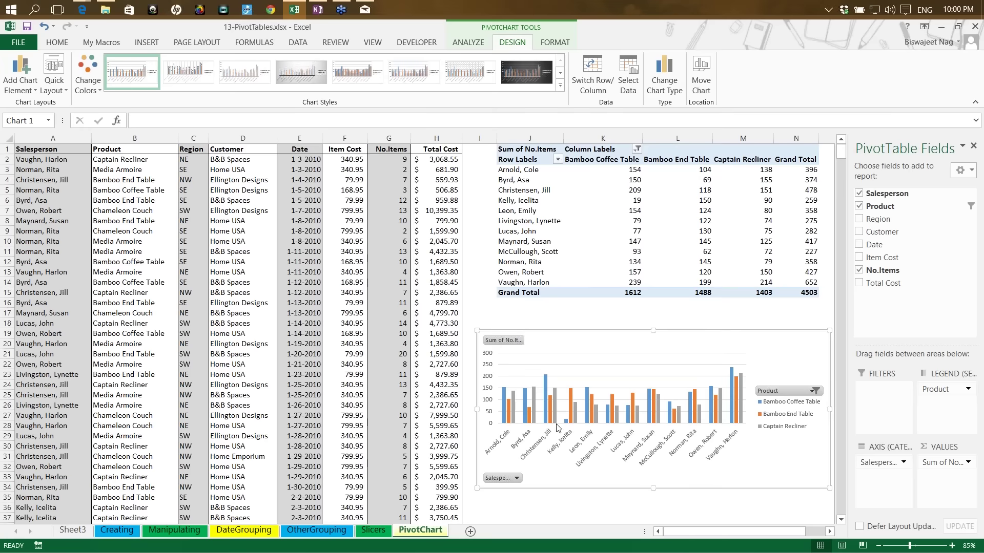
Paste a copy of the PivotChart below the original, aligned with it and starting near row 36.
{"action": "left_click", "coordinate": [647, 506]}
{"action": "scroll", "coordinate": [645, 505], "scroll_direction": "down", "scroll_amount": 3}
{"action": "left_click", "coordinate": [496, 426]}
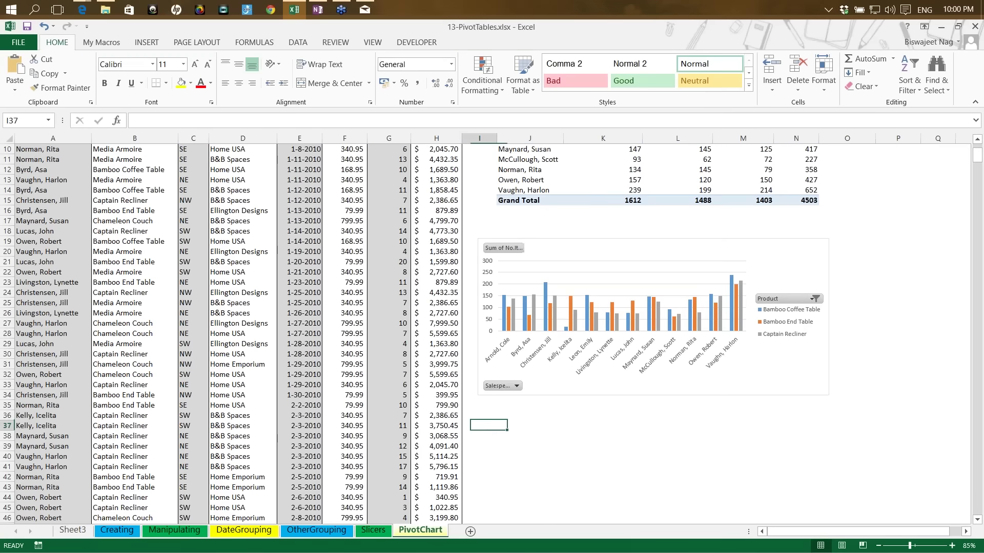
{"action": "key", "text": "ctrl+v"}
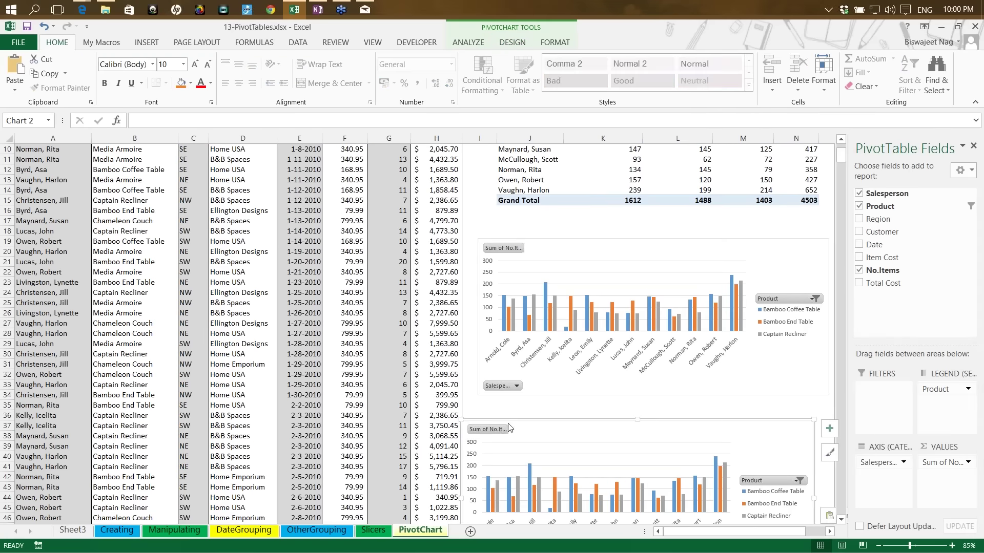
{"action": "left_click_drag", "start_coordinate": [508, 427], "coordinate": [526, 419]}
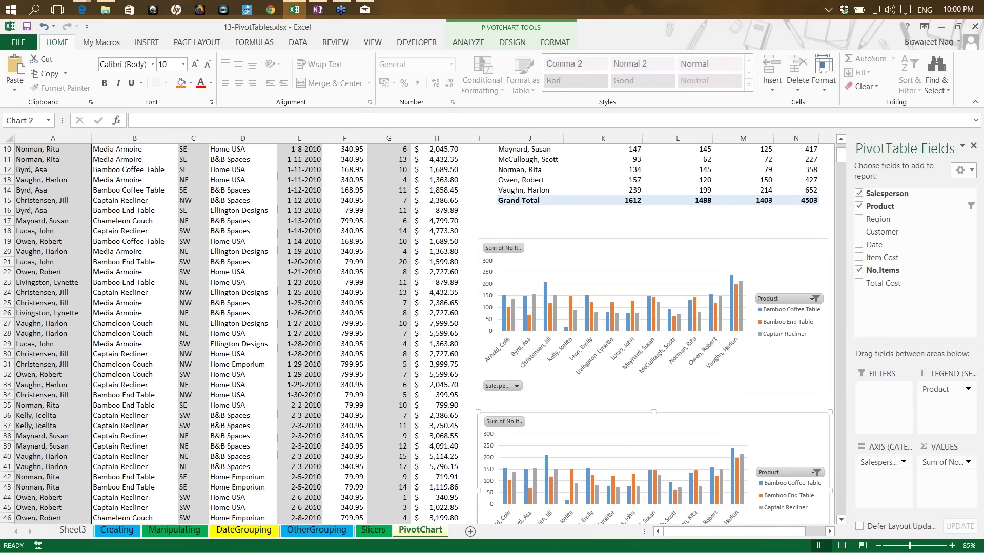
Switch the rows and columns of the PivotChart so products form the axis and salespersons the legend.
{"action": "left_click", "coordinate": [556, 43]}
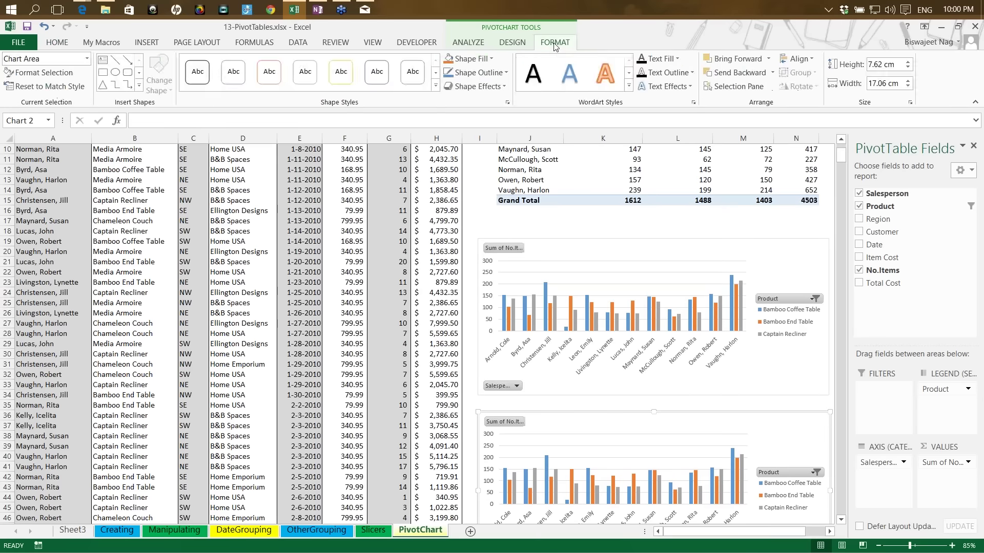
{"action": "left_click", "coordinate": [511, 44]}
{"action": "left_click", "coordinate": [601, 69]}
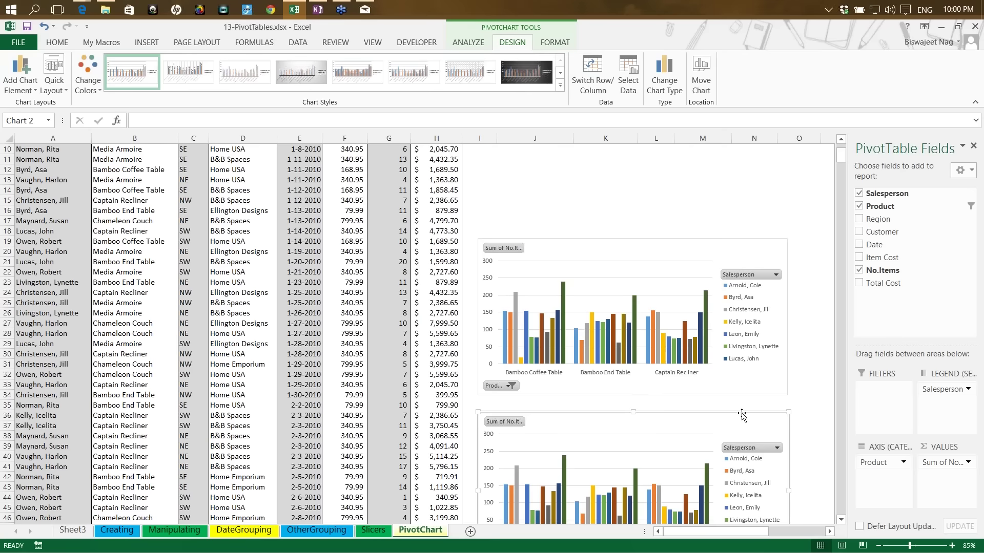
{"action": "scroll", "coordinate": [742, 416], "scroll_direction": "up", "scroll_amount": 3}
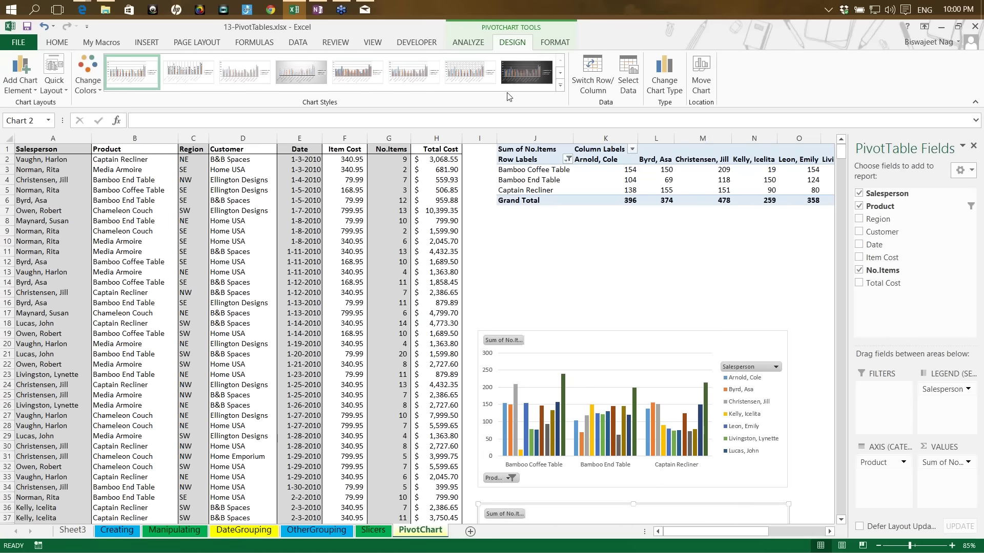
Delete the duplicate PivotChart below the original.
{"action": "left_click", "coordinate": [484, 45]}
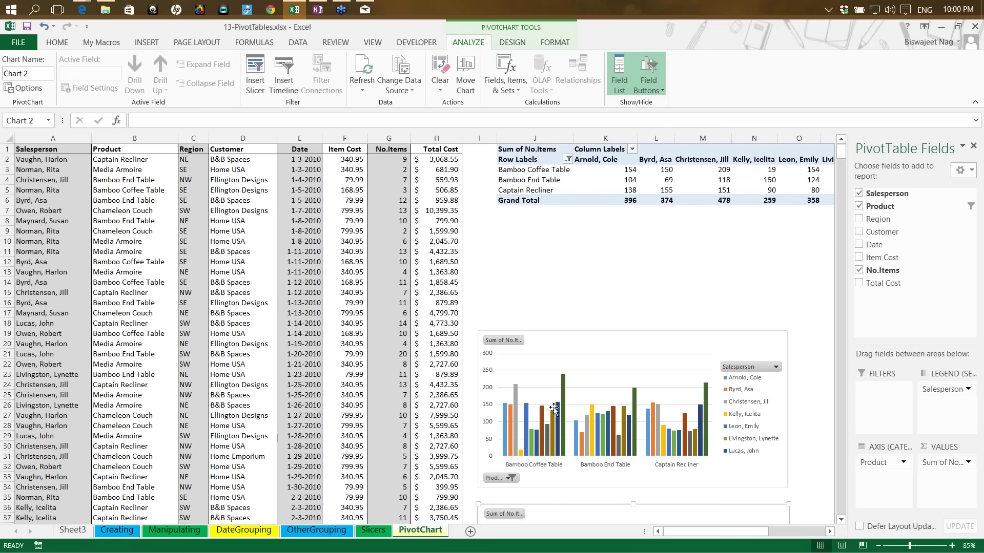
{"action": "mouse_move", "coordinate": [589, 411]}
{"action": "scroll", "coordinate": [720, 428], "scroll_direction": "down", "scroll_amount": 6}
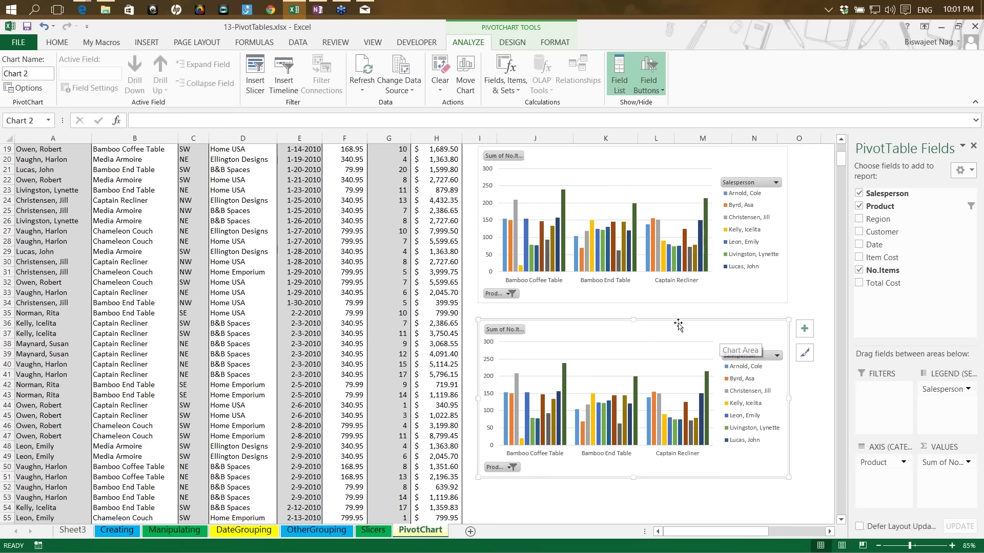
{"action": "key", "text": "Delete"}
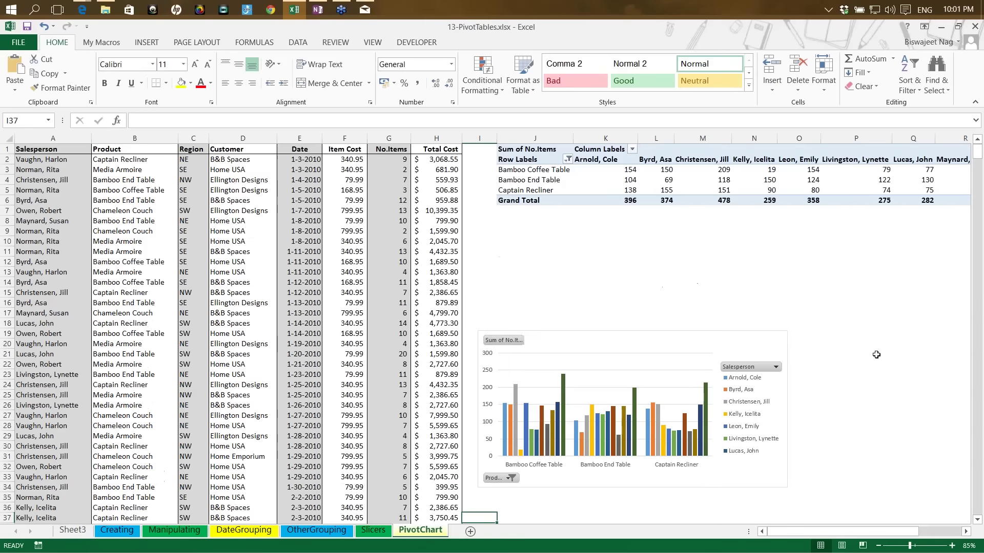
{"action": "left_click", "coordinate": [529, 162]}
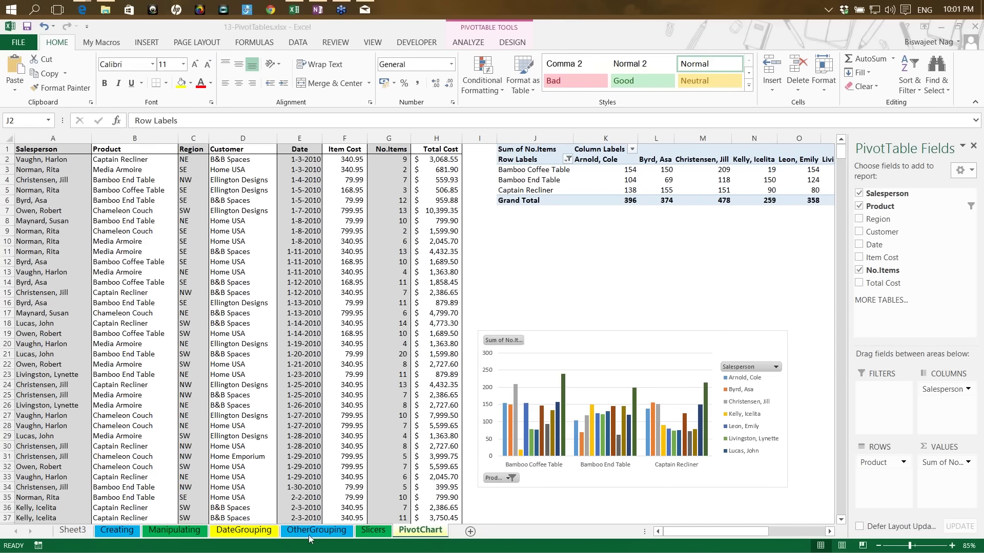
{"action": "left_click", "coordinate": [343, 535]}
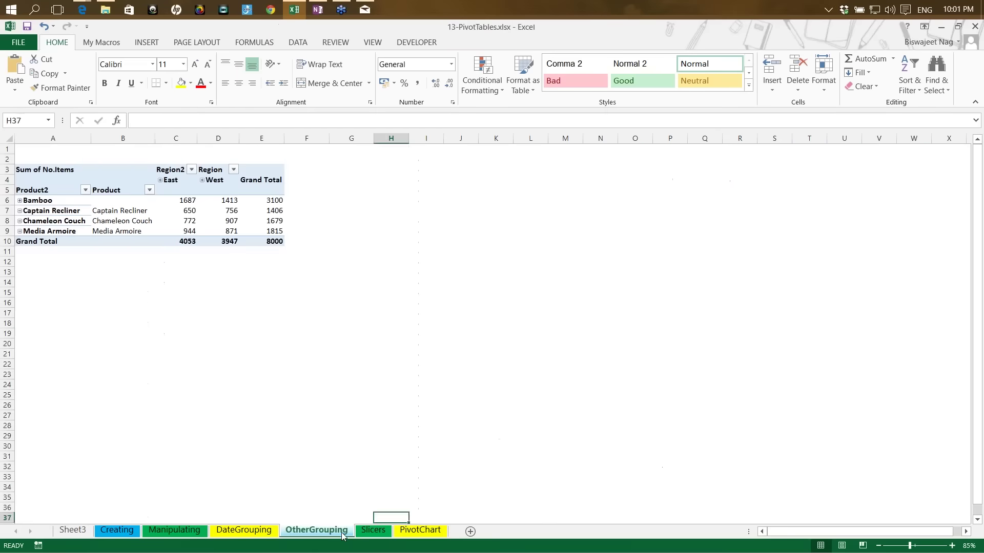
{"action": "left_click", "coordinate": [166, 335]}
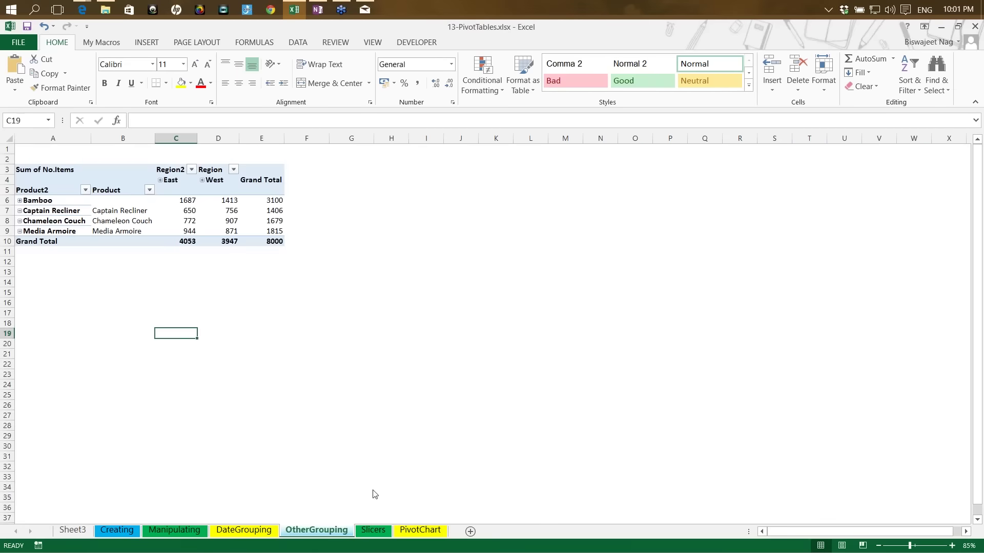
Copy the pivot table at A3 of the Slicers sheet and paste it at cell A24.
{"action": "left_click", "coordinate": [363, 533]}
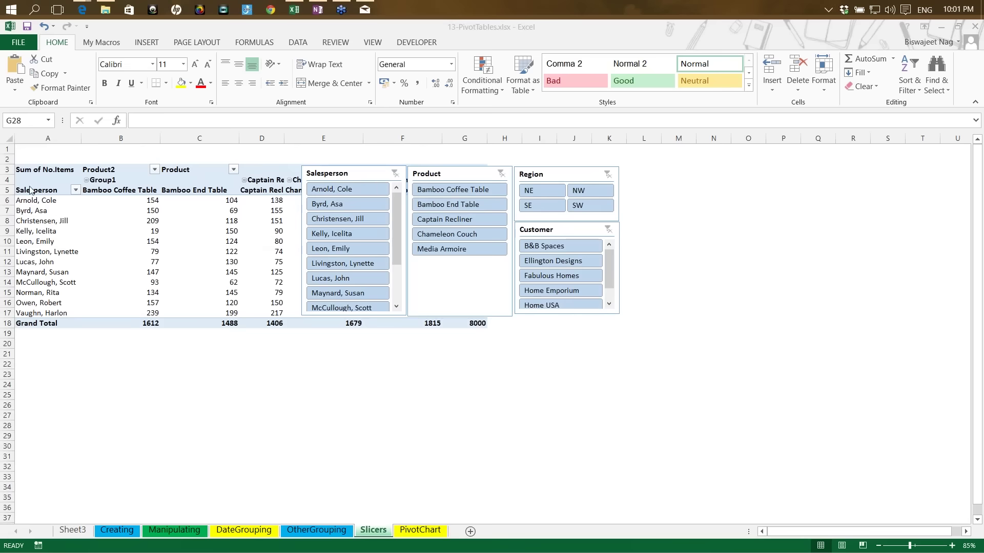
{"action": "left_click", "coordinate": [31, 169]}
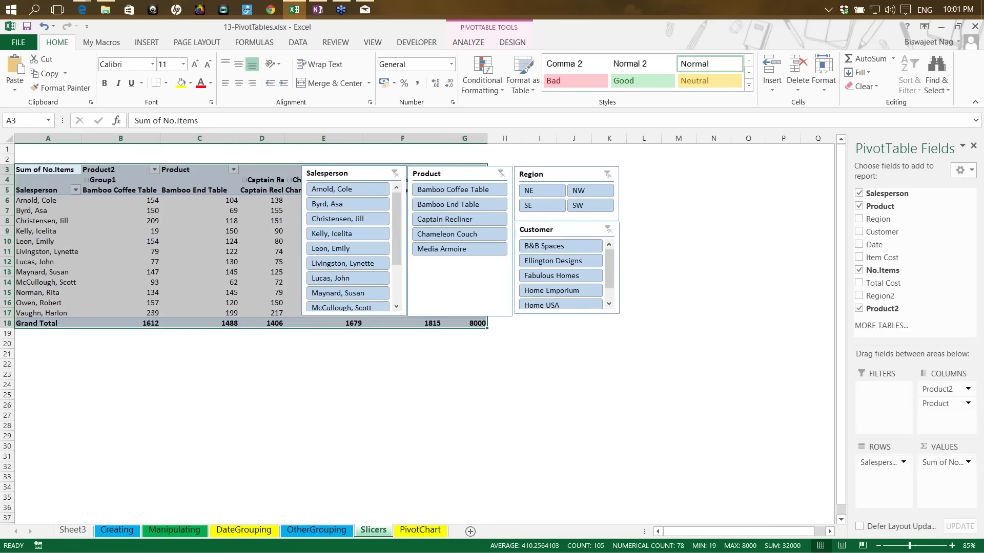
{"action": "key", "text": "ctrl+c"}
{"action": "left_click", "coordinate": [46, 385]}
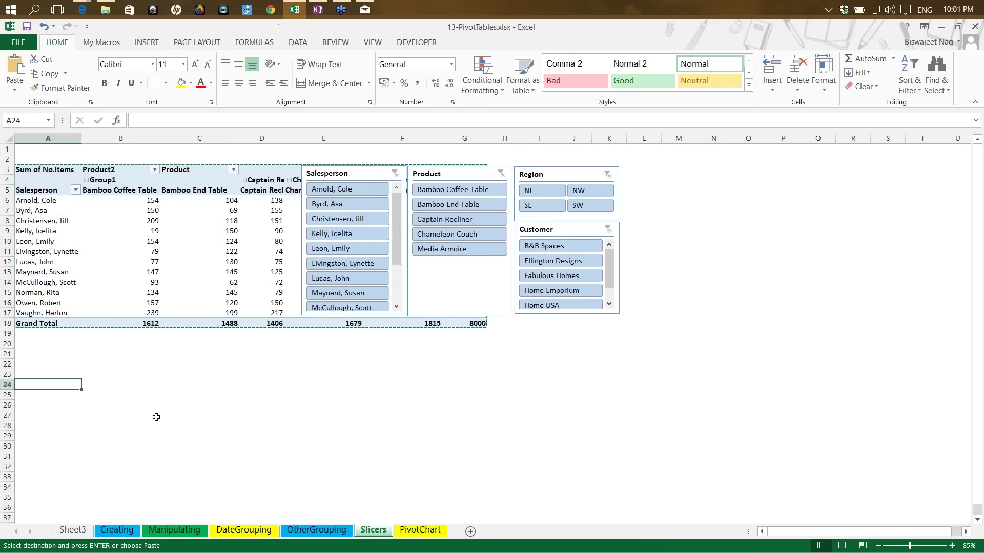
{"action": "key", "text": "ctrl+v"}
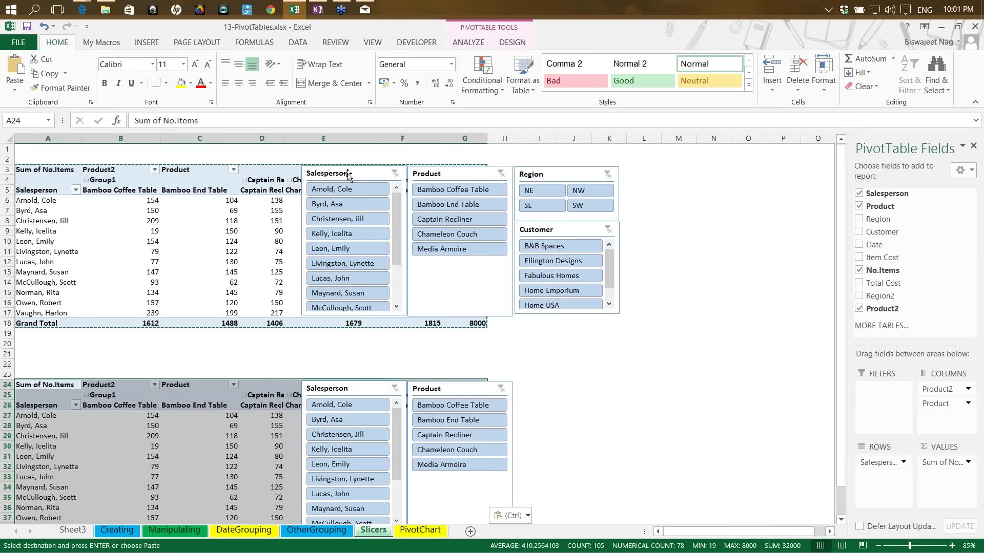
Remove the Salesperson field from the rows of the copied pivot table.
{"action": "left_click", "coordinate": [36, 457]}
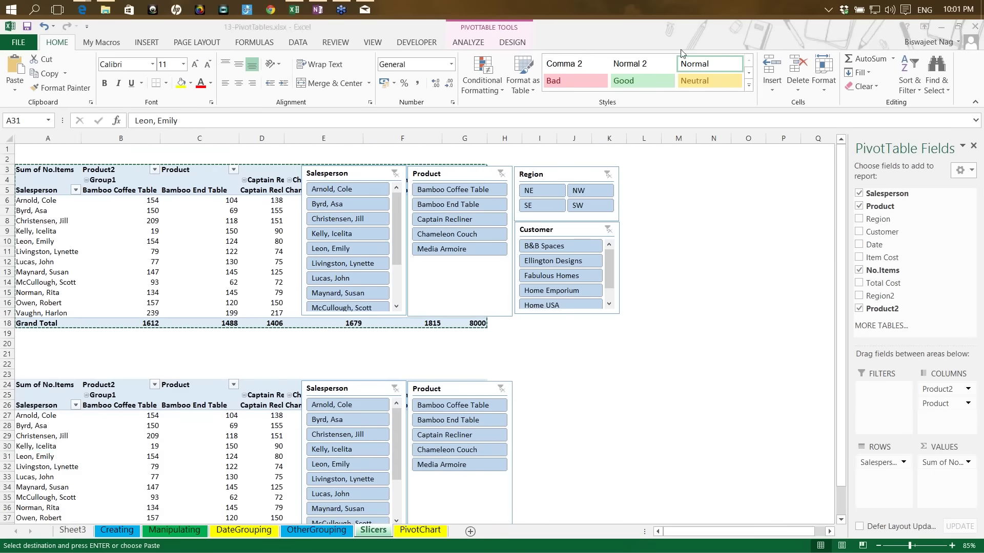
{"action": "left_click", "coordinate": [884, 451]}
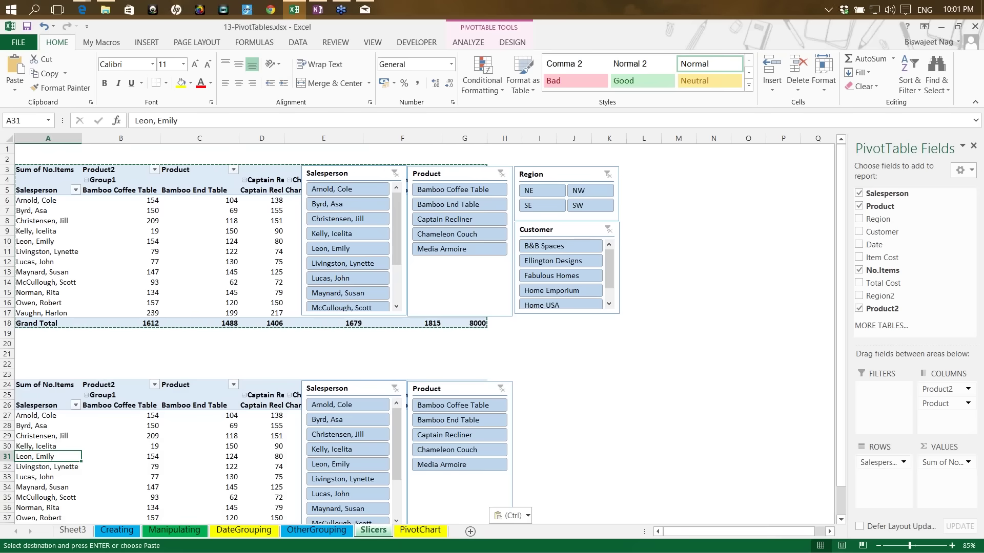
{"action": "left_click_drag", "start_coordinate": [882, 462], "coordinate": [782, 410]}
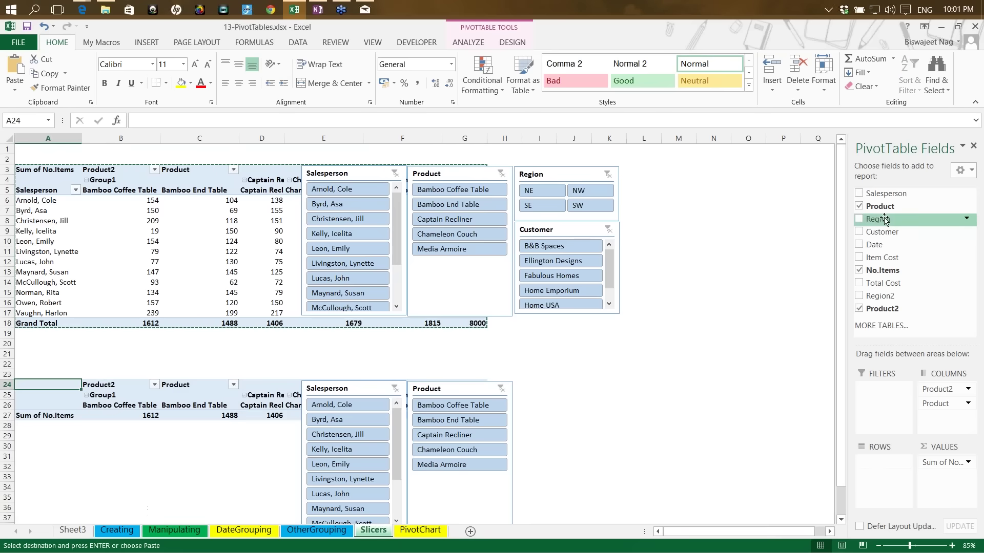
Add the Region field to the rows of the copied pivot table and remove the old slicers covering both pivot tables.
{"action": "left_click_drag", "start_coordinate": [877, 219], "coordinate": [892, 482]}
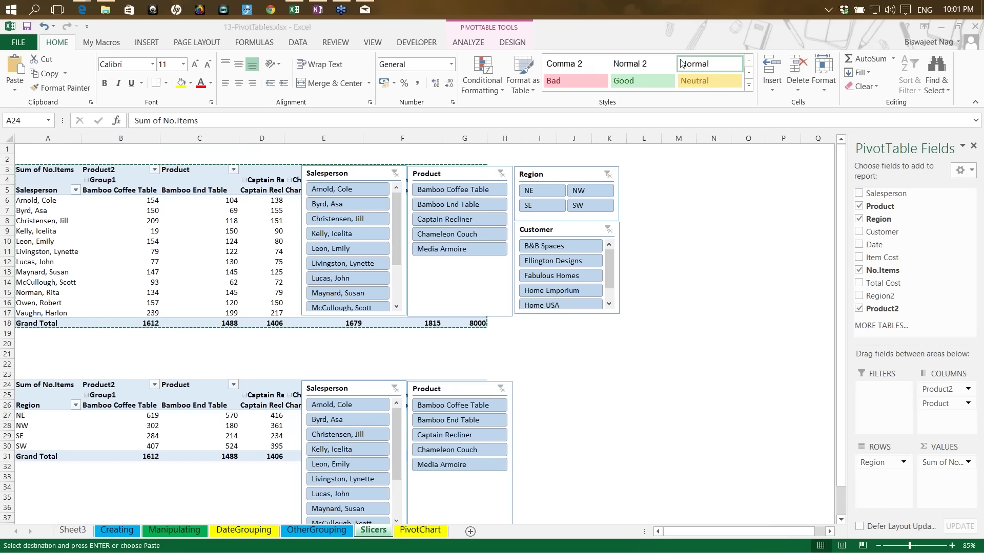
{"action": "left_click", "coordinate": [354, 389]}
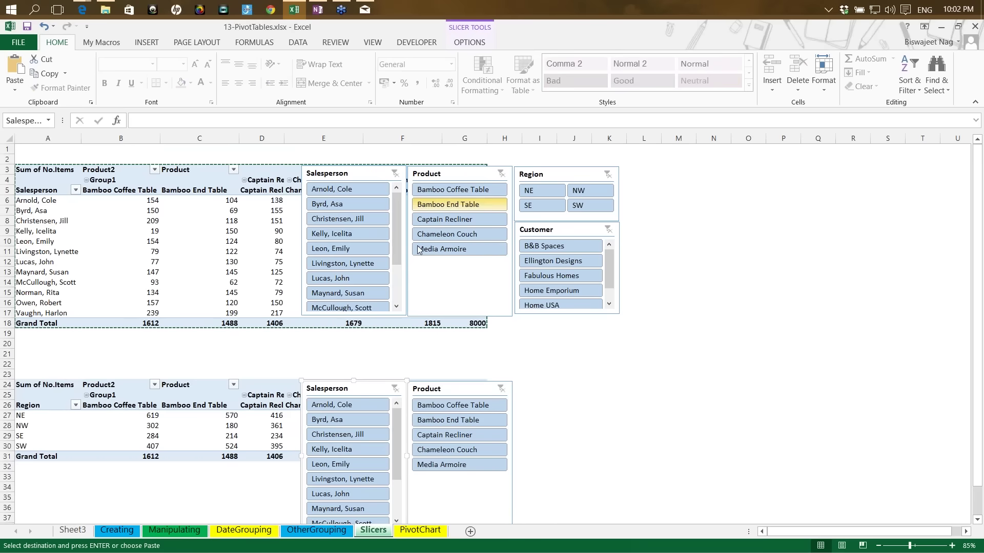
{"action": "left_click", "coordinate": [45, 385]}
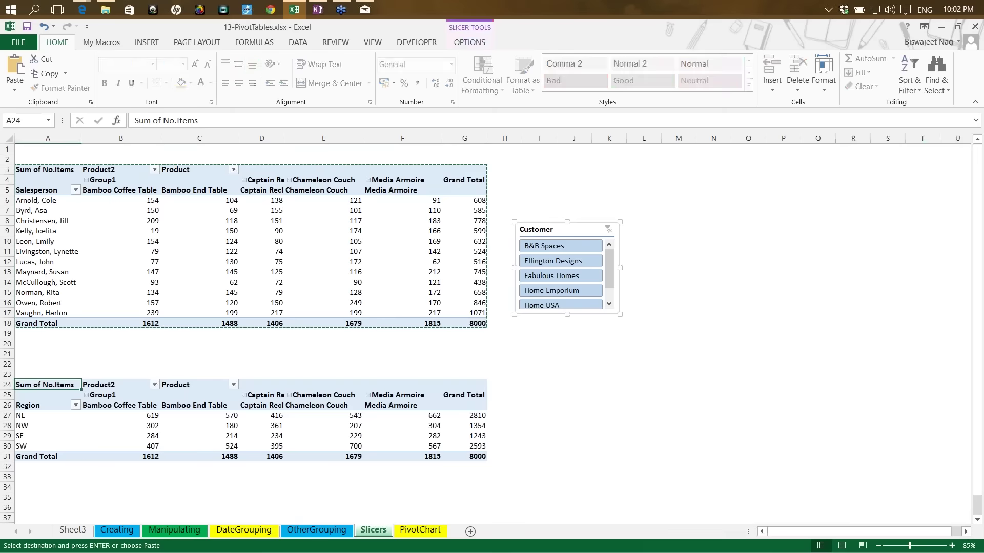
Insert Salesperson, Product, Region and Customer slicers for the upper pivot table.
{"action": "left_click", "coordinate": [114, 239]}
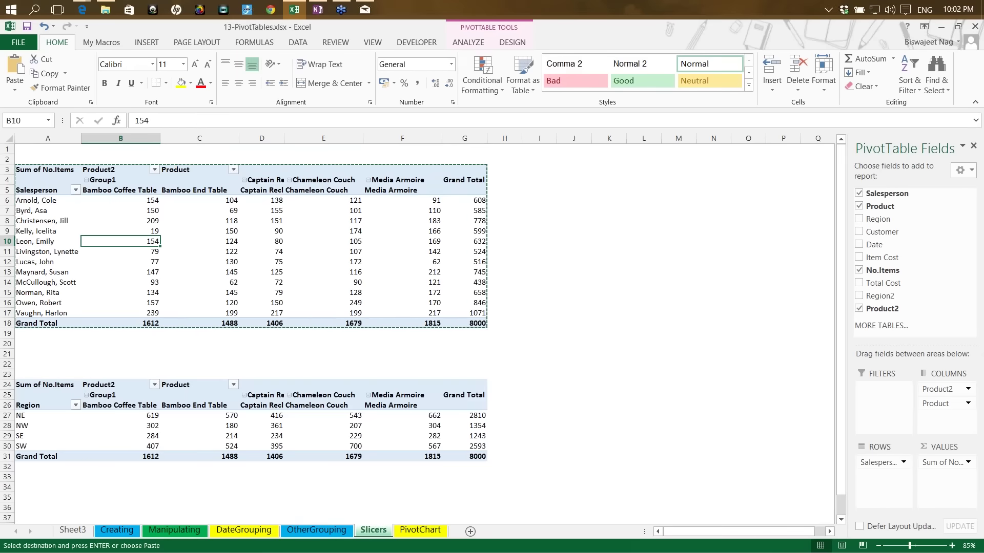
{"action": "left_click", "coordinate": [470, 44]}
{"action": "left_click", "coordinate": [338, 75]}
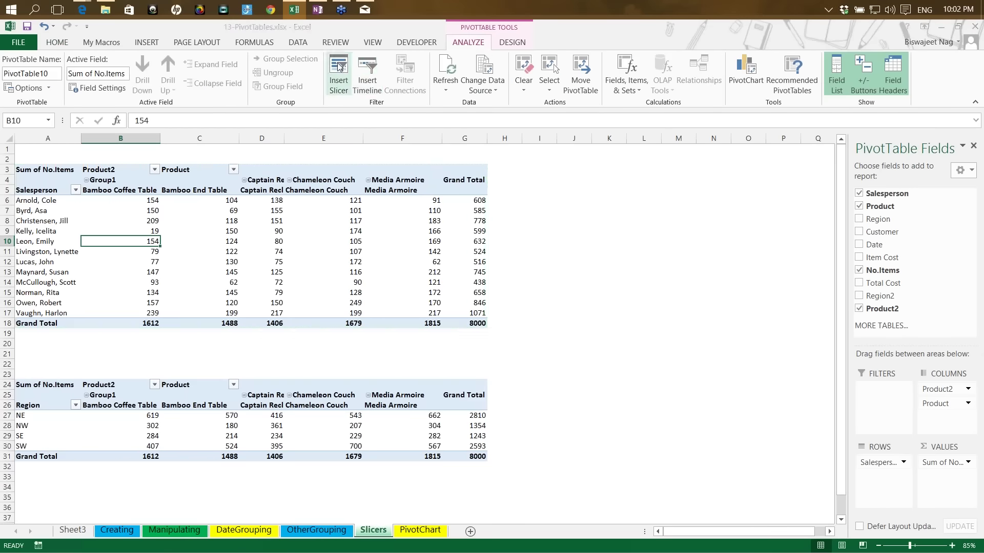
{"action": "left_click", "coordinate": [611, 164]}
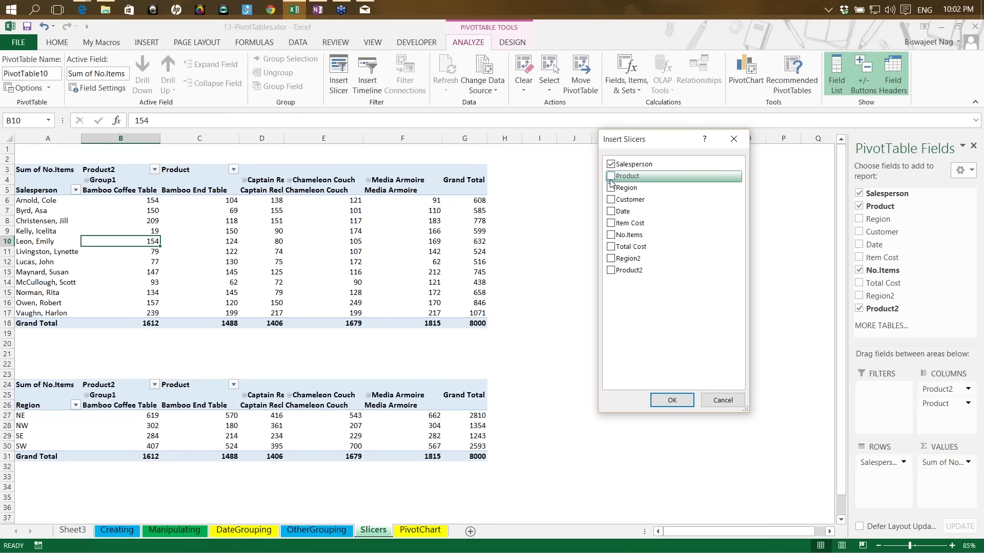
{"action": "left_click", "coordinate": [611, 176]}
{"action": "left_click", "coordinate": [610, 187]}
{"action": "left_click", "coordinate": [611, 199]}
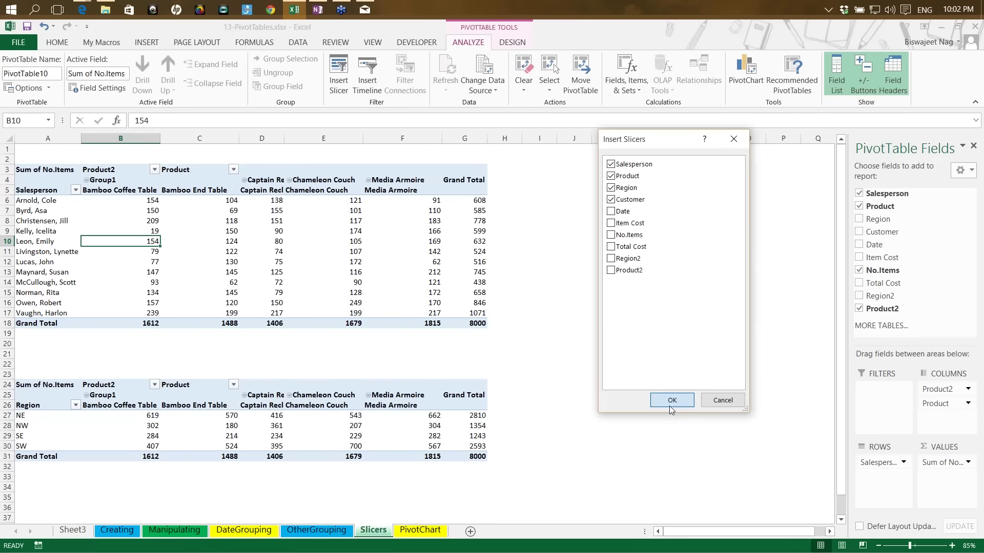
{"action": "left_click", "coordinate": [669, 405]}
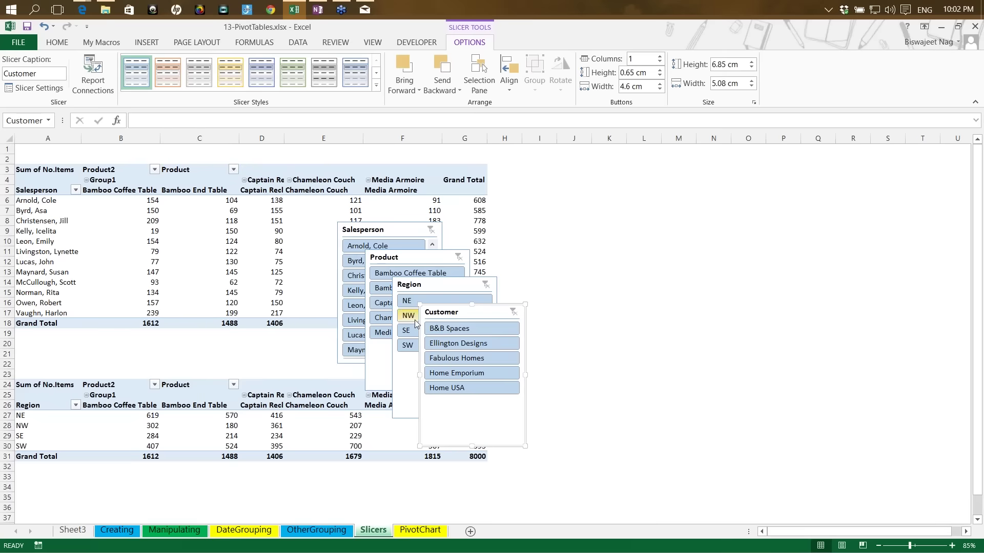
Check which pivot tables the Customer slicer is connected to and the name of the copied pivot table.
{"action": "left_click", "coordinate": [94, 88]}
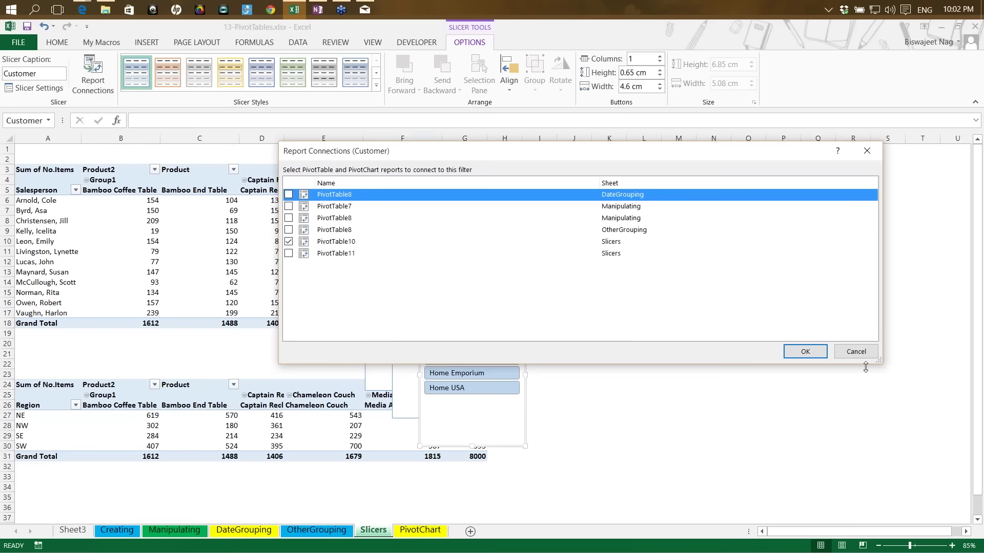
{"action": "left_click", "coordinate": [856, 351]}
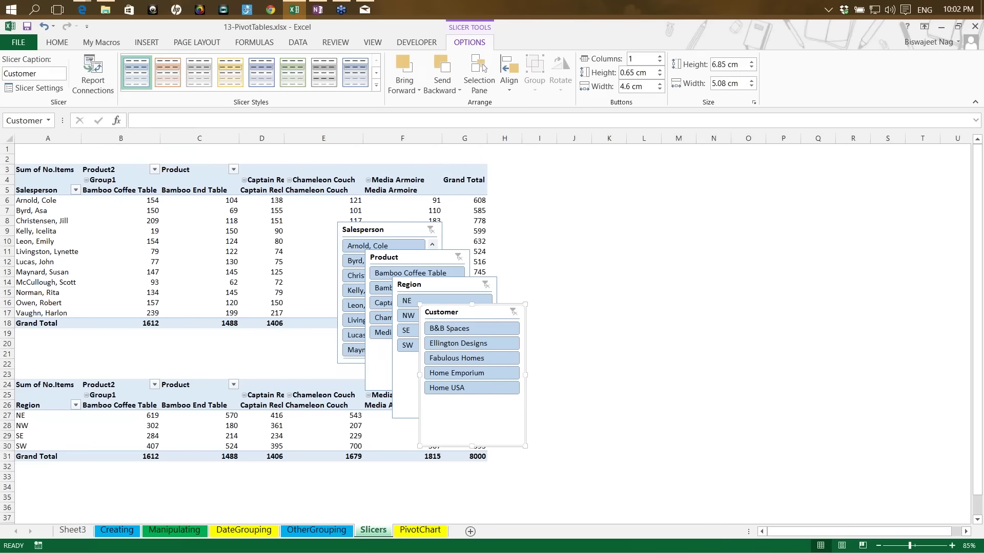
{"action": "left_click_drag", "start_coordinate": [48, 415], "coordinate": [47, 447]}
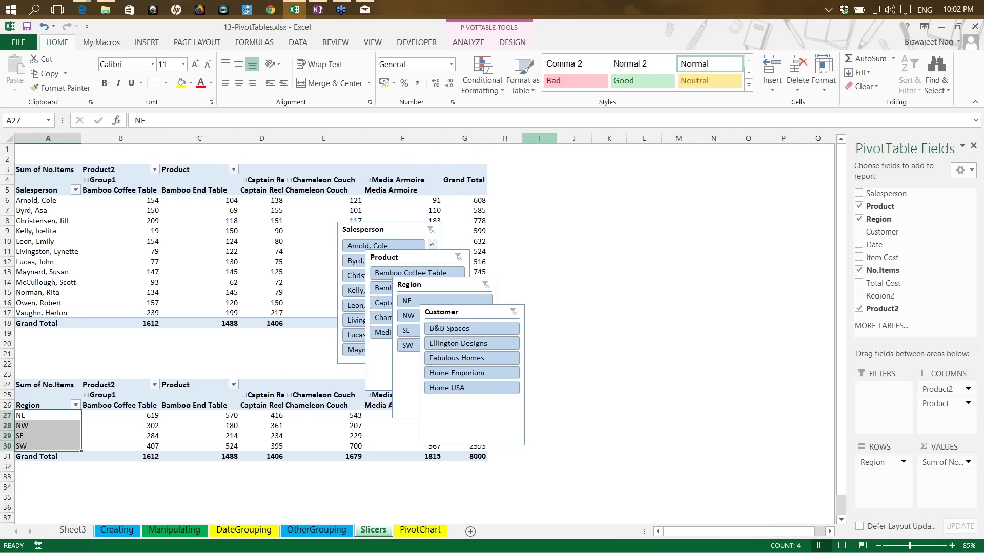
{"action": "left_click", "coordinate": [468, 42]}
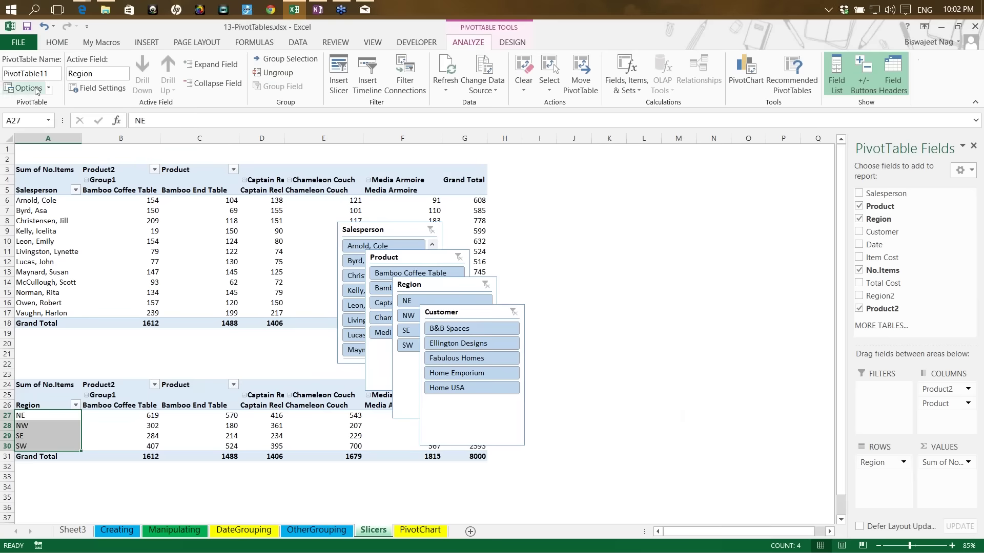
Try to set the report connections for all four slicers together.
{"action": "left_click", "coordinate": [388, 251]}
{"action": "left_click", "coordinate": [445, 257], "text": "ctrl"}
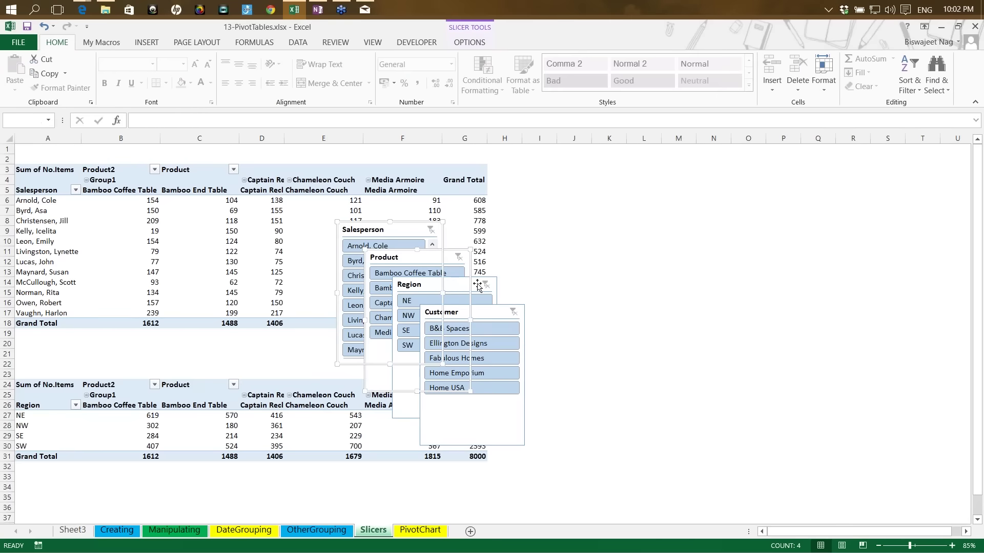
{"action": "left_click", "coordinate": [477, 285], "text": "ctrl"}
{"action": "left_click", "coordinate": [491, 313], "text": "ctrl"}
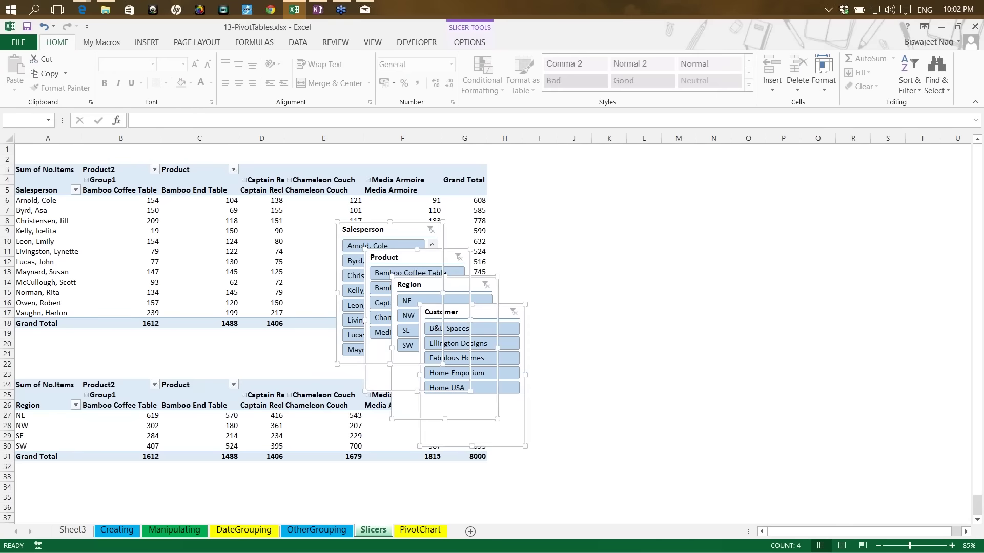
{"action": "left_click", "coordinate": [470, 43]}
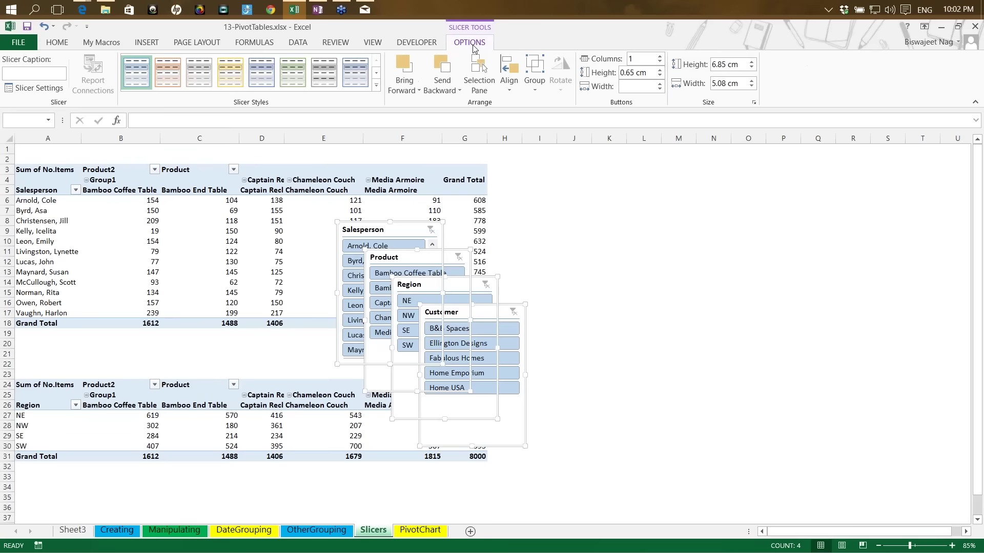
{"action": "left_click", "coordinate": [569, 220]}
Connect the Salesperson slicer to PivotTable11 on the Slicers sheet as well.
{"action": "left_click", "coordinate": [412, 231]}
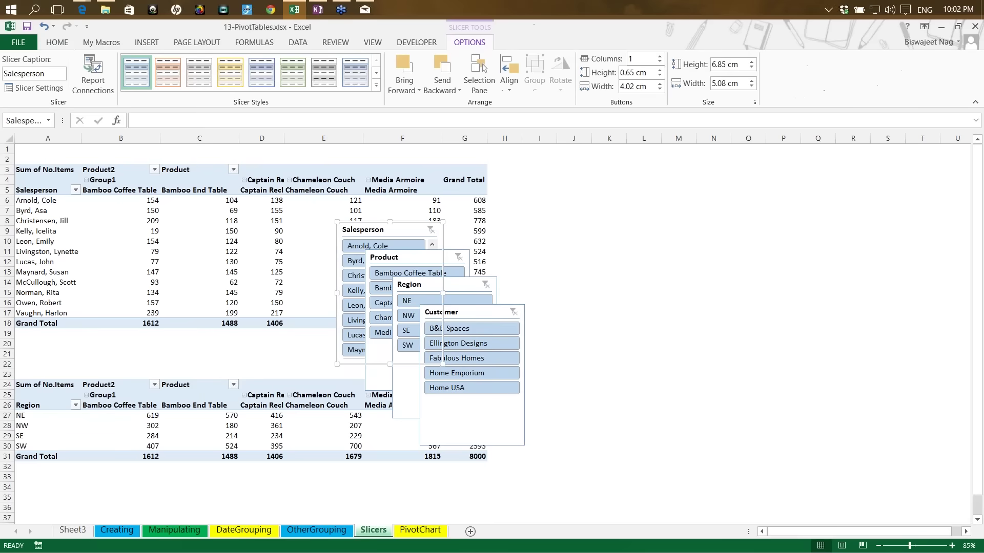
{"action": "left_click", "coordinate": [93, 77]}
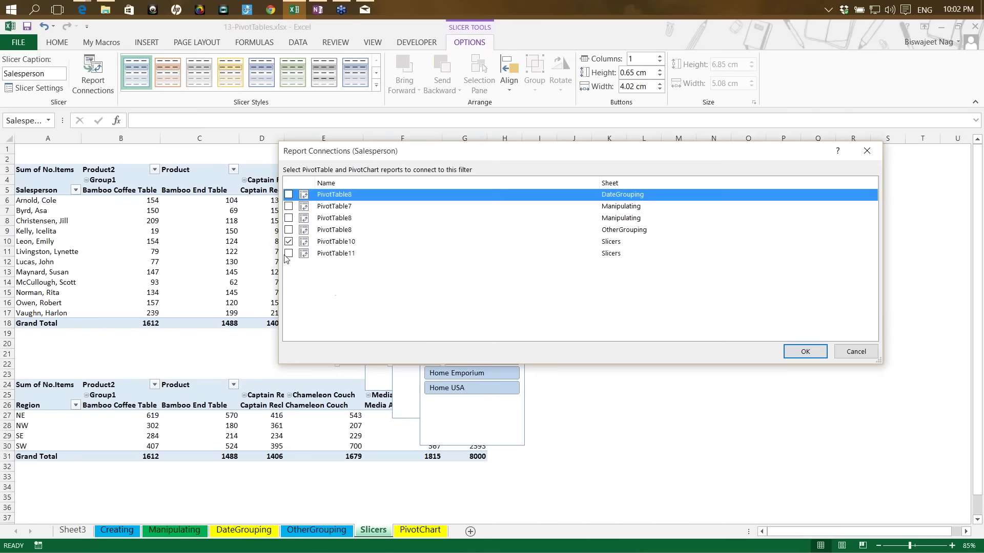
{"action": "left_click", "coordinate": [289, 253]}
{"action": "left_click", "coordinate": [789, 350]}
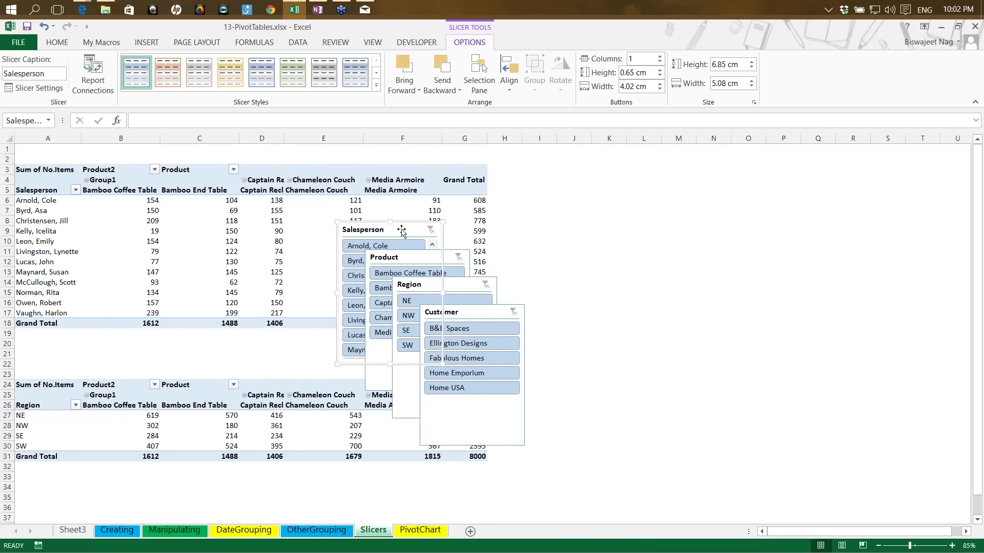
Place the Salesperson slicer beside the upper pivot table and filter both pivot tables to the first salesperson.
{"action": "left_click_drag", "start_coordinate": [402, 231], "coordinate": [579, 164]}
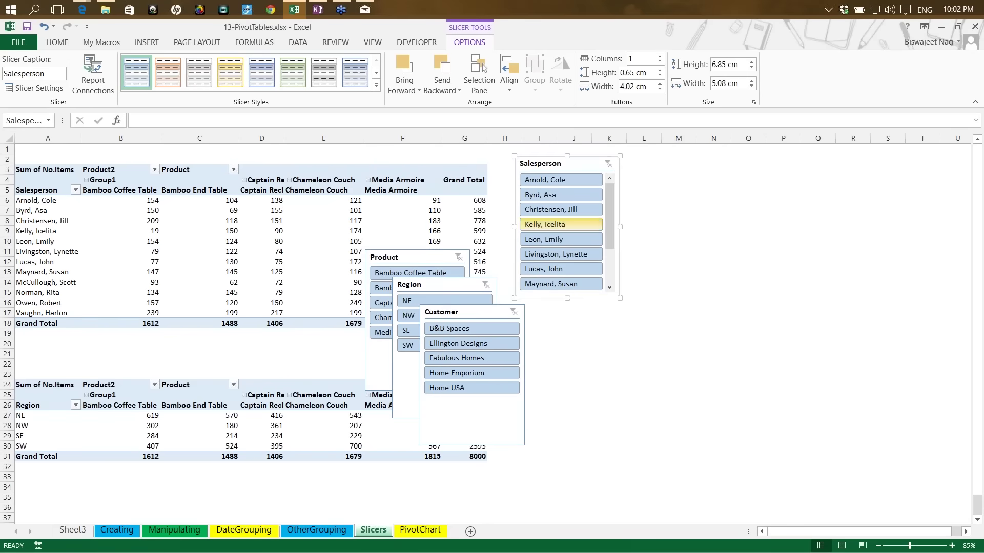
{"action": "left_click", "coordinate": [543, 182]}
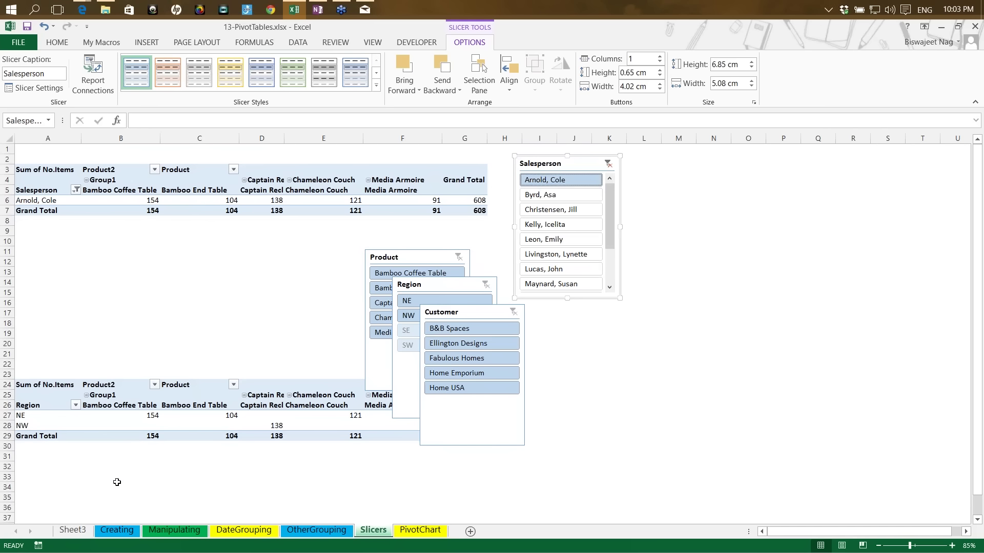
On the PivotChart sheet, move the PivotChart up to just below its pivot table and dismiss the scan notification.
{"action": "left_click", "coordinate": [403, 531]}
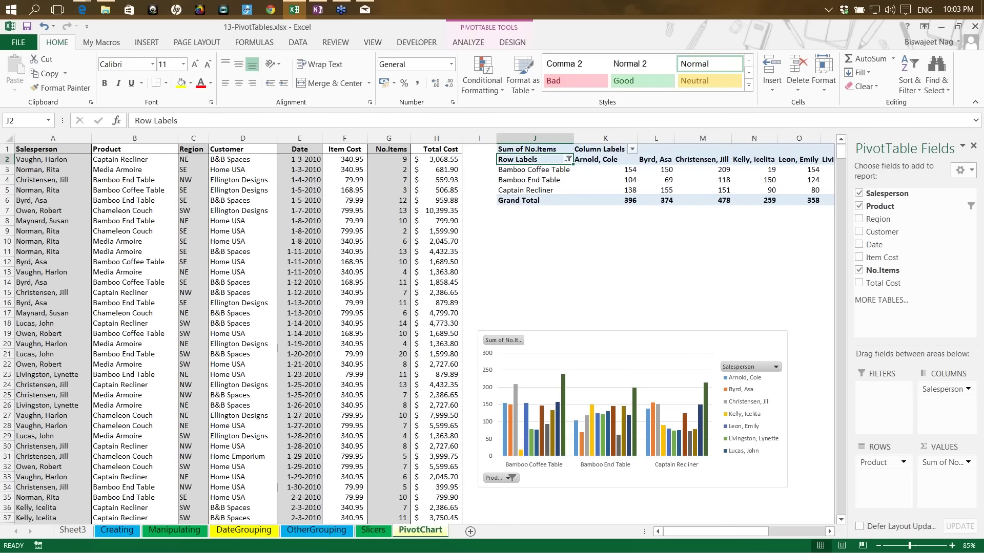
{"action": "left_click", "coordinate": [573, 345]}
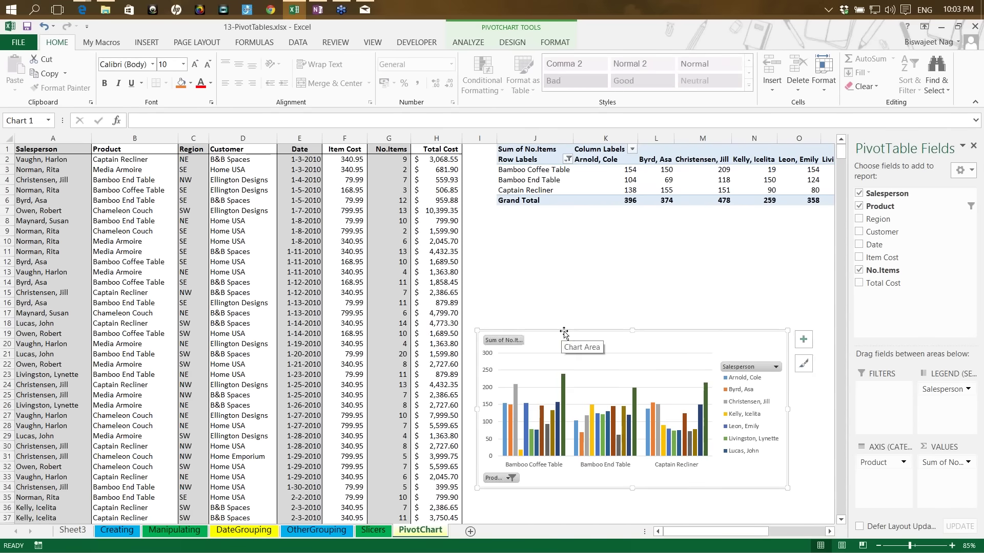
{"action": "left_click_drag", "start_coordinate": [561, 331], "coordinate": [583, 229]}
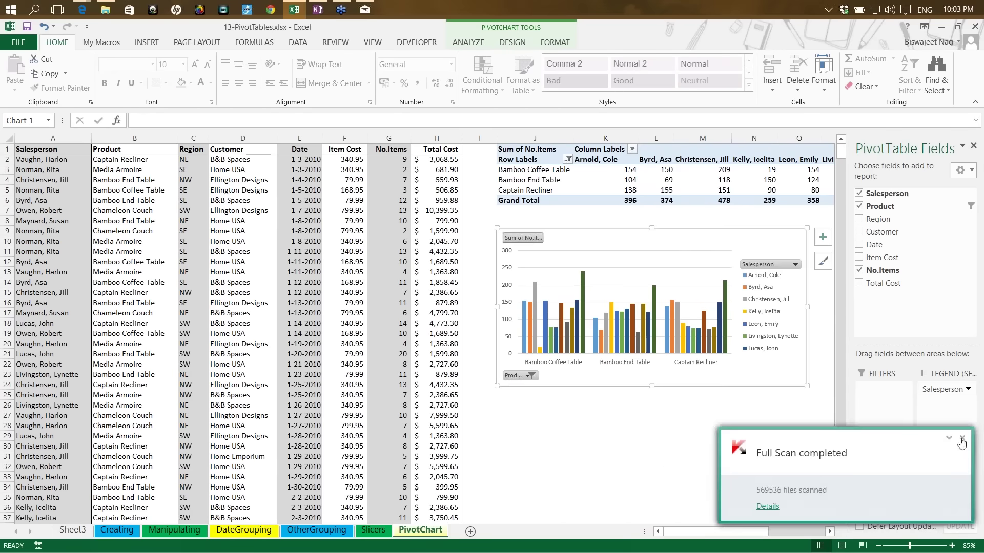
{"action": "left_click", "coordinate": [961, 441]}
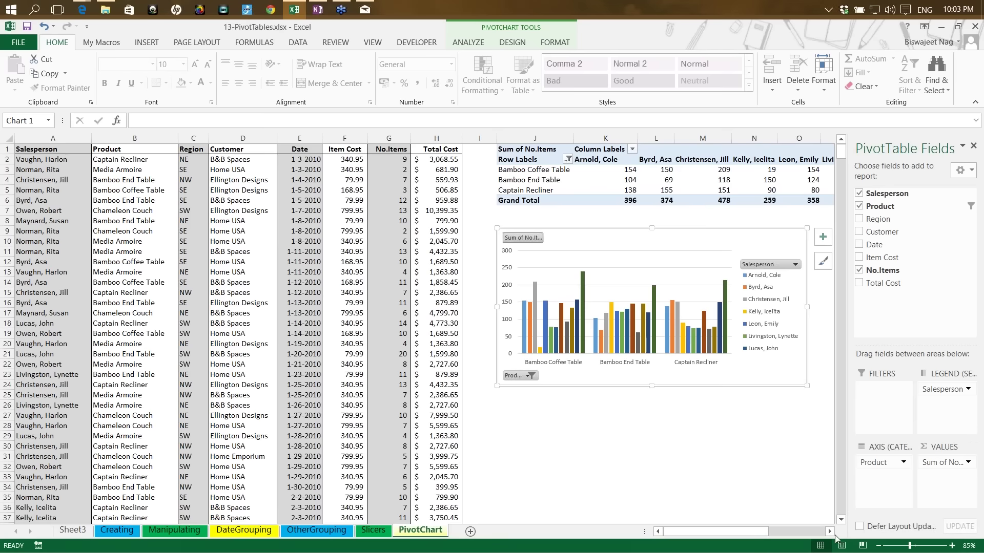
Hide all field buttons on the PivotChart.
{"action": "left_click", "coordinate": [829, 532]}
{"action": "left_click", "coordinate": [830, 531]}
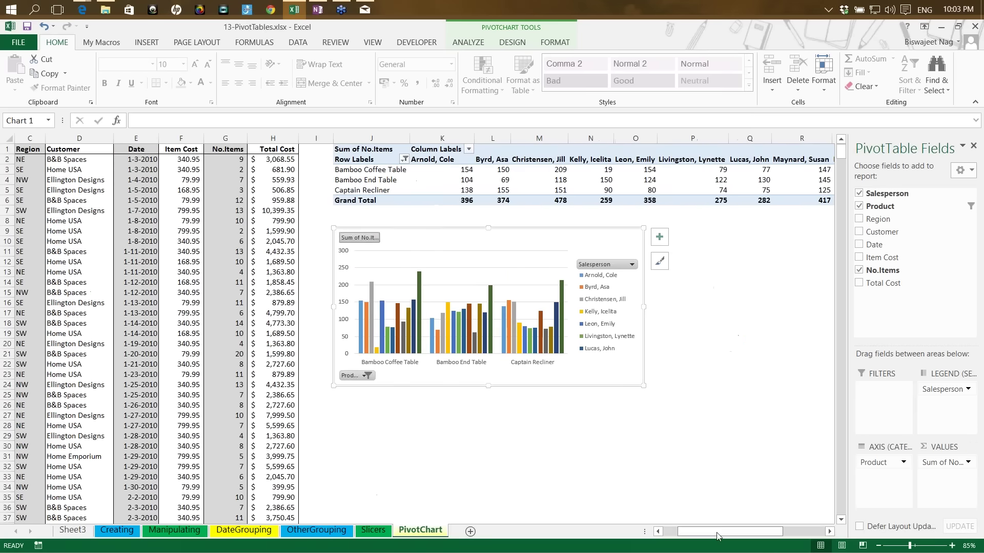
{"action": "left_click_drag", "start_coordinate": [717, 533], "coordinate": [704, 533]}
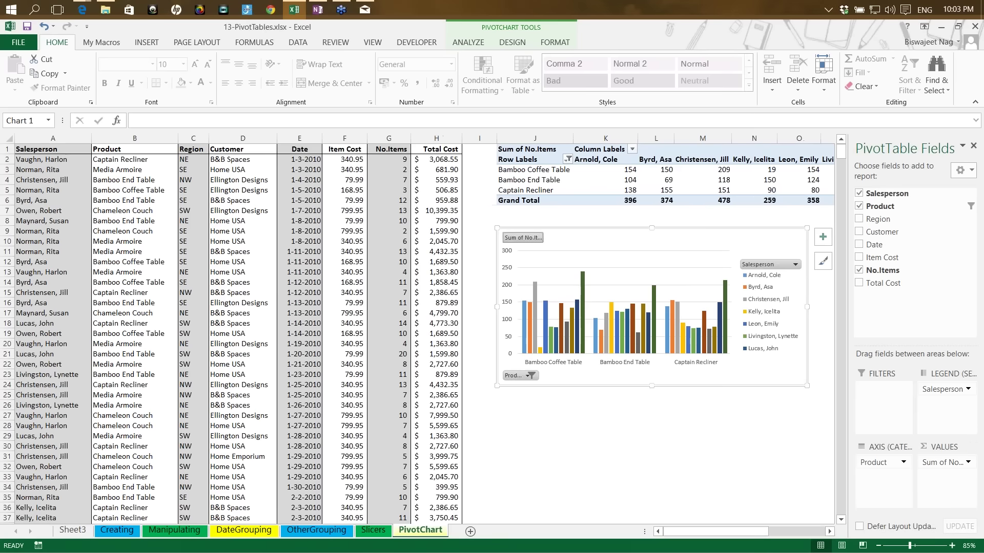
{"action": "right_click", "coordinate": [518, 239]}
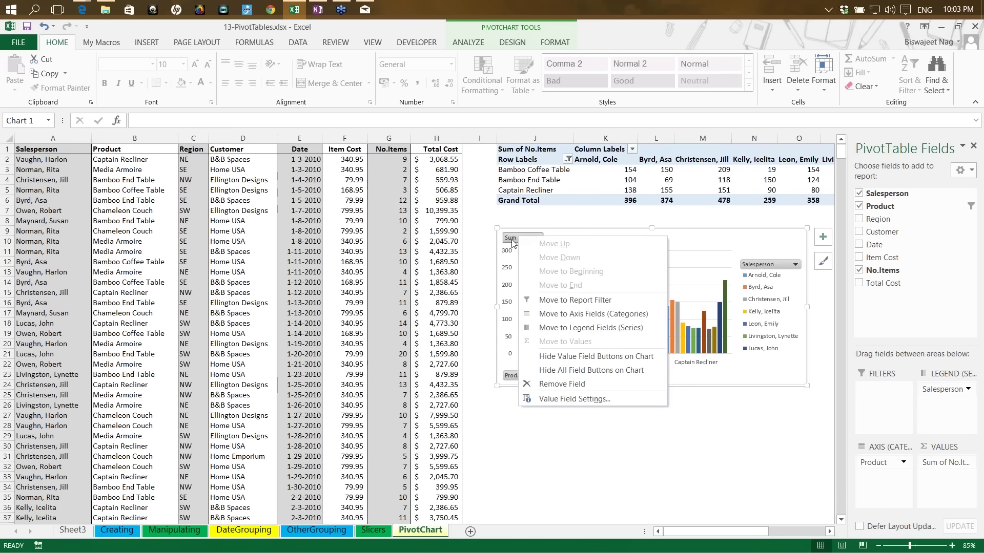
{"action": "left_click", "coordinate": [561, 370]}
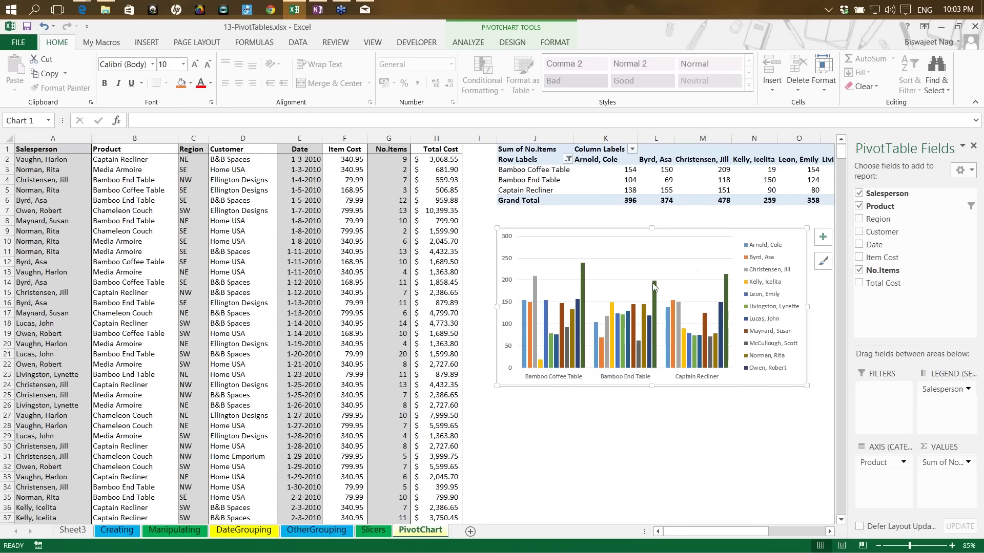
Apply a quick layout with chart and axis titles to the PivotChart and delete its chart title.
{"action": "left_click", "coordinate": [512, 42]}
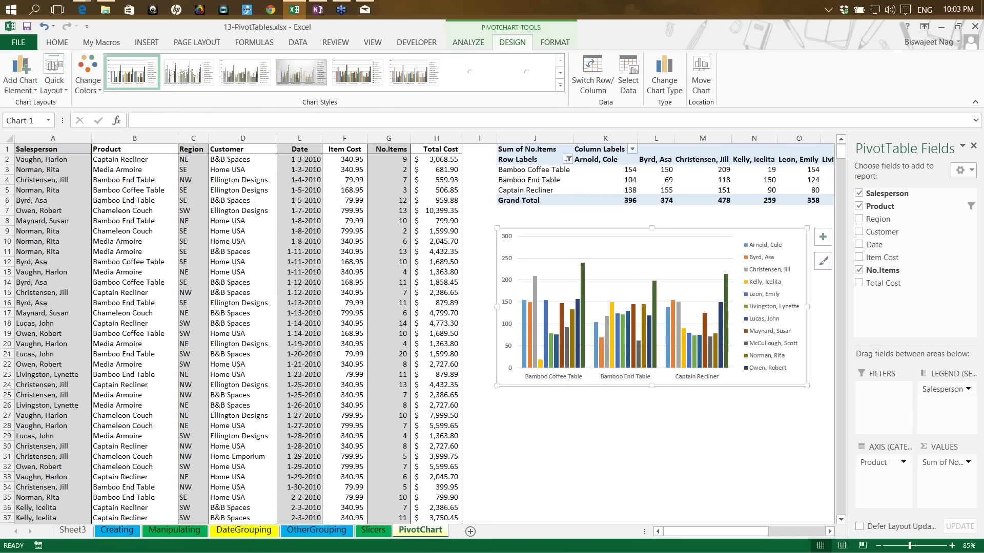
{"action": "left_click", "coordinate": [52, 77]}
{"action": "left_click", "coordinate": [129, 186]}
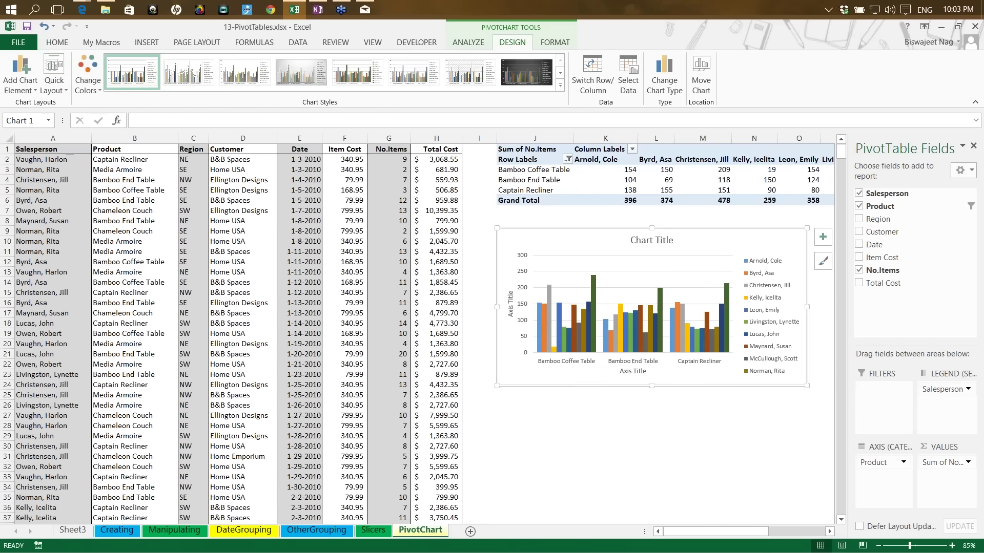
{"action": "left_click", "coordinate": [661, 243]}
{"action": "key", "text": "Delete"}
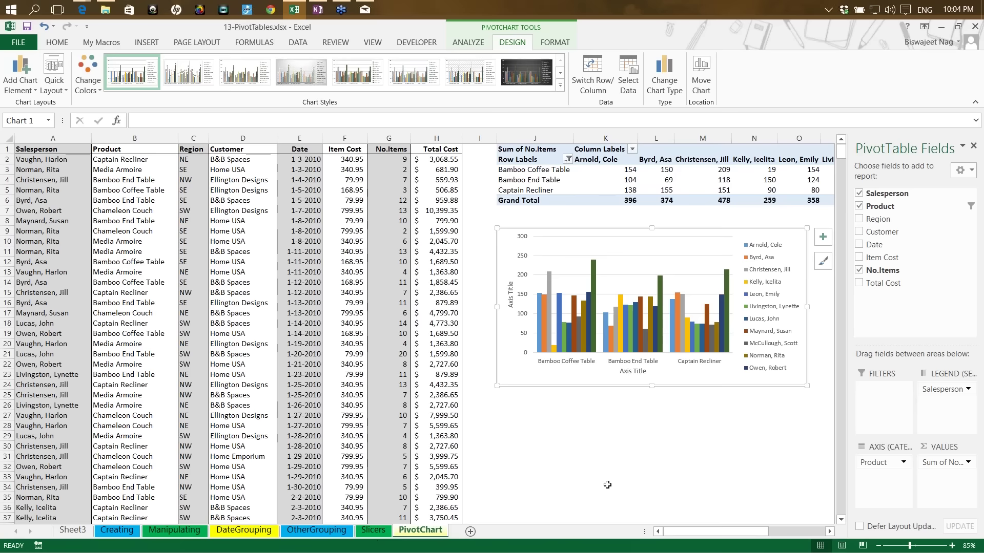
{"action": "left_click", "coordinate": [655, 473]}
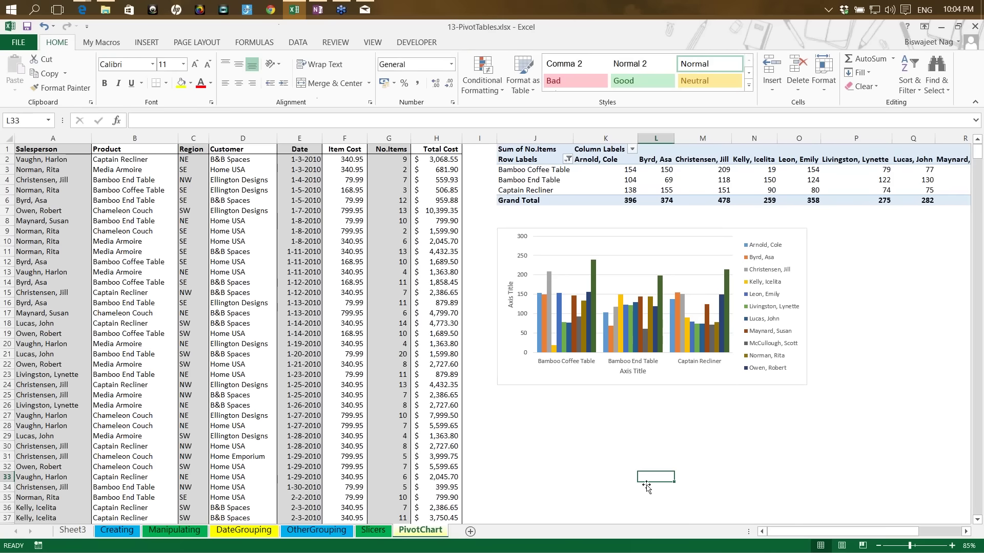
{"action": "left_click", "coordinate": [619, 444]}
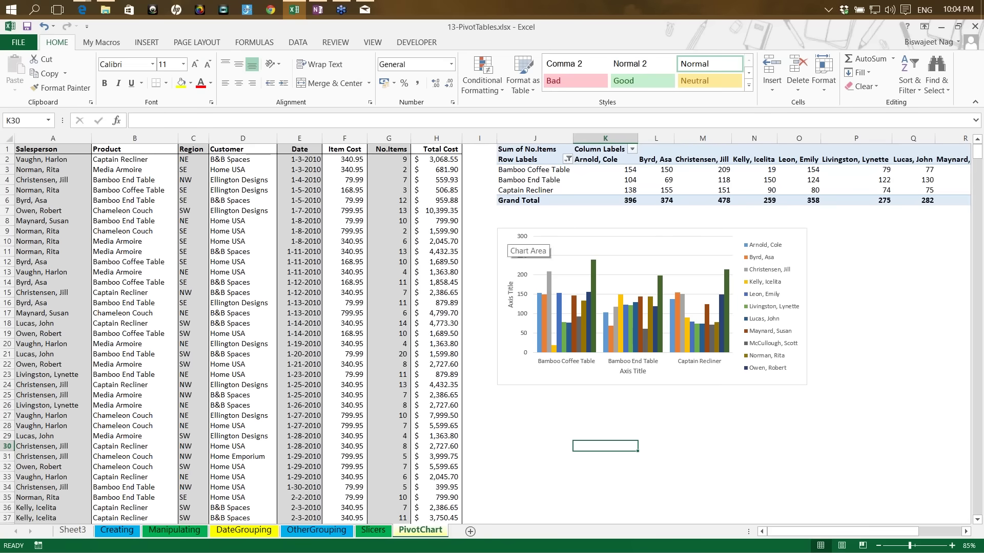
Delete the PivotChart and select cell J1 of the pivot table.
{"action": "left_click", "coordinate": [521, 242]}
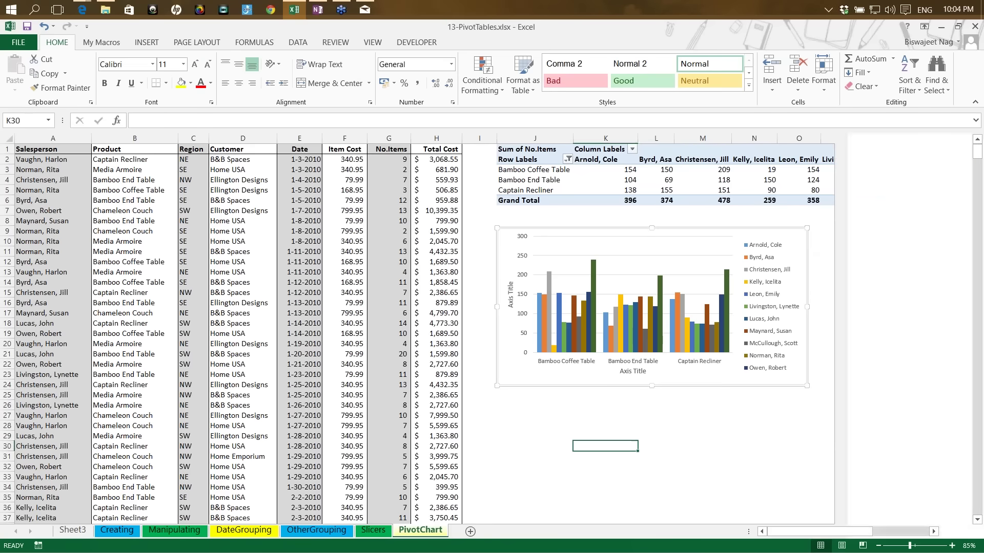
{"action": "key", "text": "Delete"}
{"action": "left_click", "coordinate": [535, 149]}
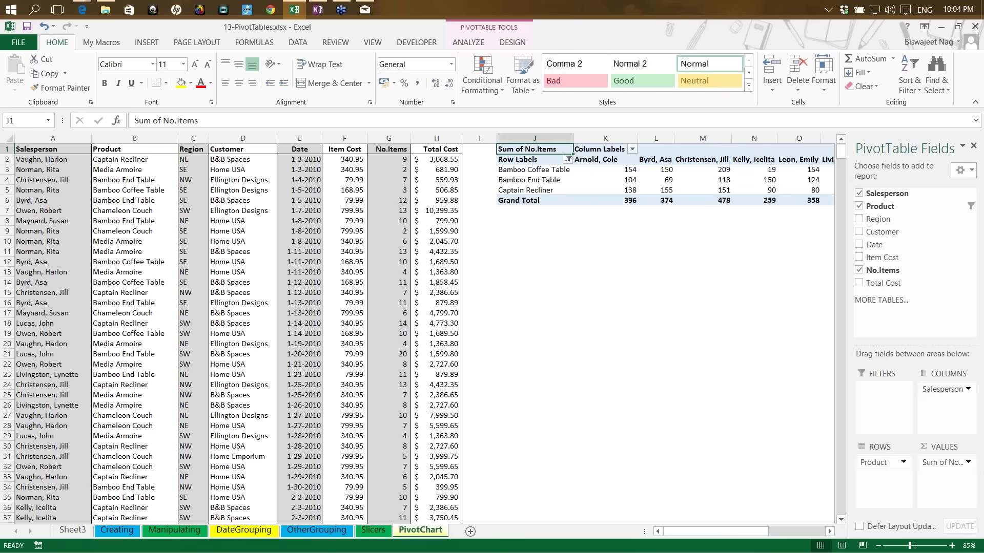
Show all products in the pivot table and swap its fields so Salesperson is in rows and Product in columns.
{"action": "left_click", "coordinate": [567, 160]}
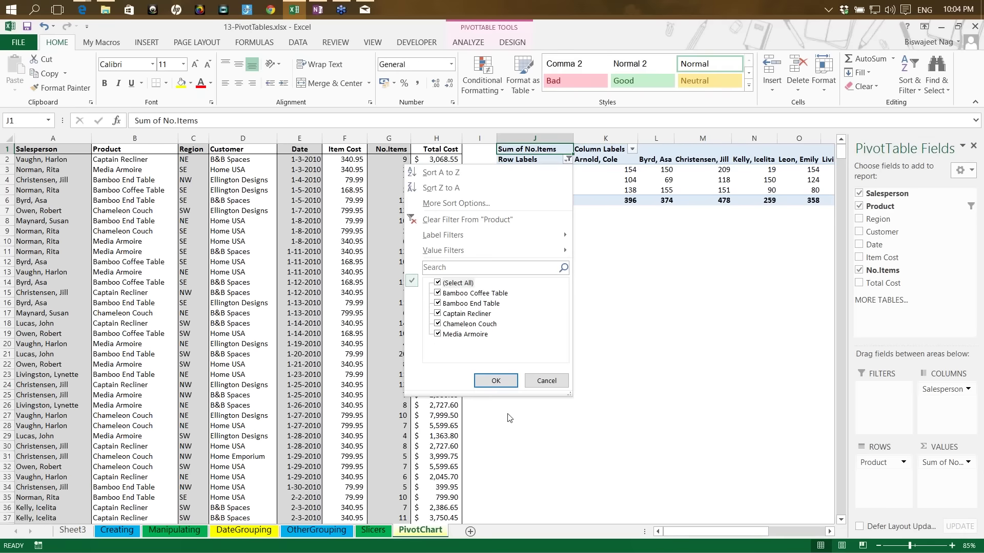
{"action": "left_click", "coordinate": [495, 381]}
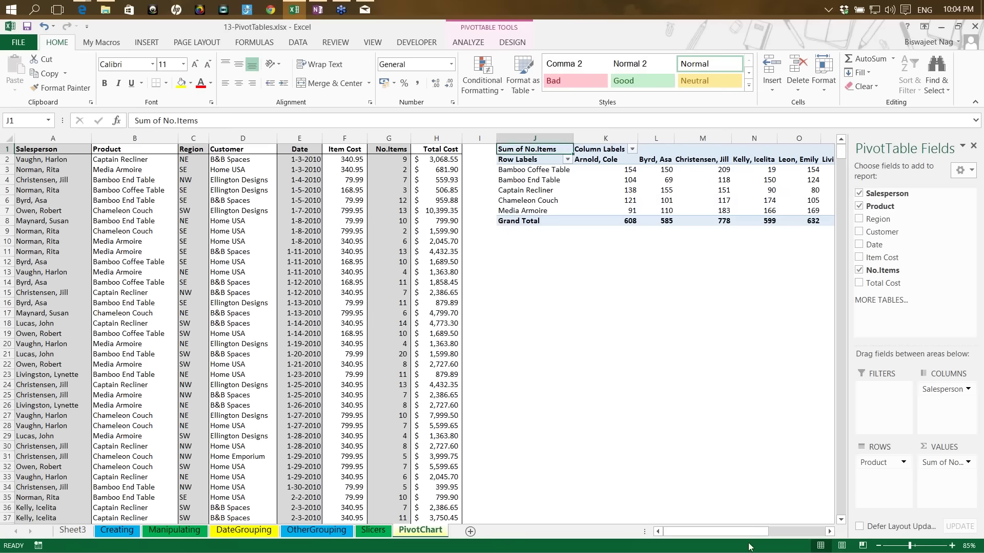
{"action": "left_click_drag", "start_coordinate": [752, 536], "coordinate": [784, 536]}
{"action": "mouse_move", "coordinate": [942, 389]}
{"action": "left_mouse_down"}
{"action": "mouse_move", "coordinate": [881, 470]}
{"action": "mouse_move", "coordinate": [882, 500]}
{"action": "mouse_move", "coordinate": [880, 479]}
{"action": "mouse_move", "coordinate": [934, 402]}
{"action": "left_mouse_up"}
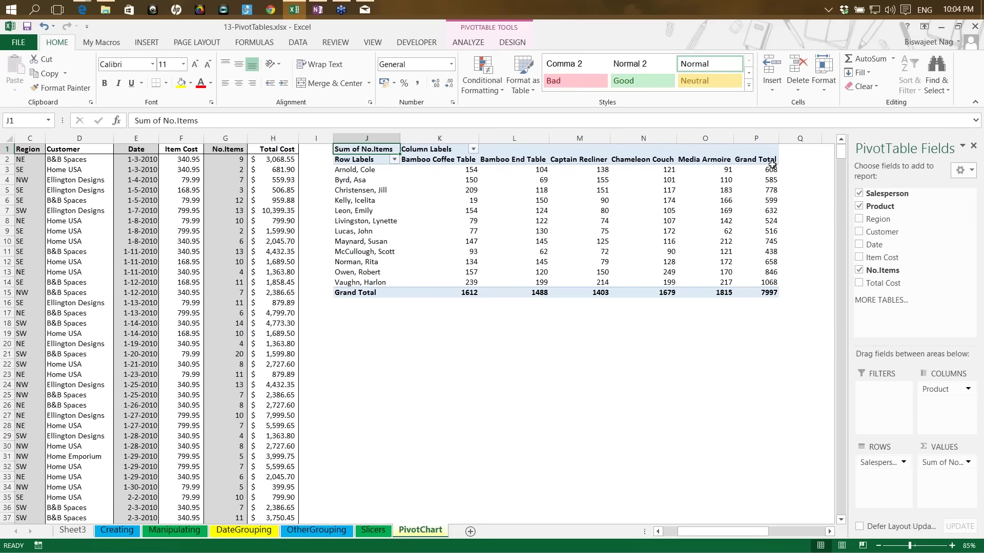
Start a new calculated field for the pivot table and name it Total_Sales.
{"action": "mouse_move", "coordinate": [675, 279]}
{"action": "left_click", "coordinate": [489, 203]}
{"action": "left_click", "coordinate": [470, 43]}
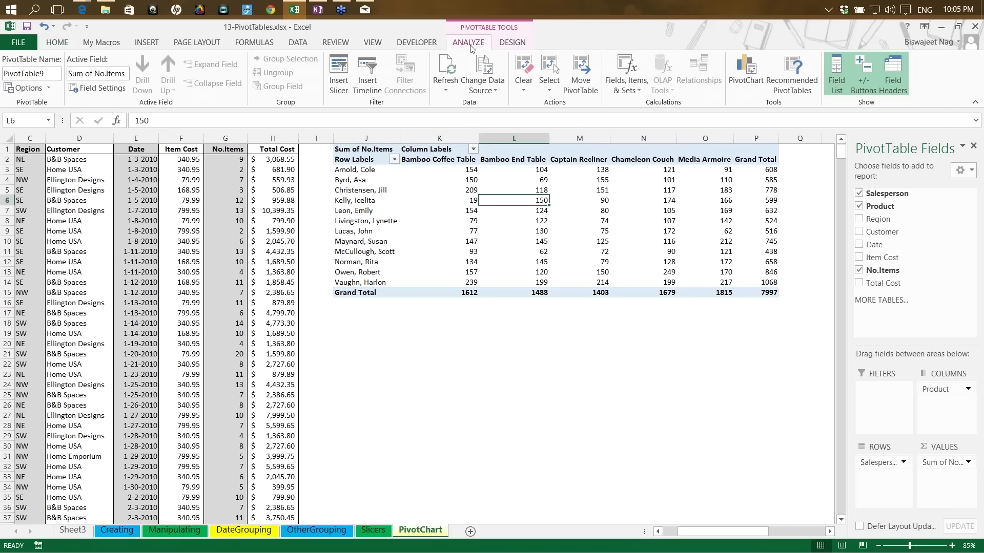
{"action": "left_click", "coordinate": [637, 92]}
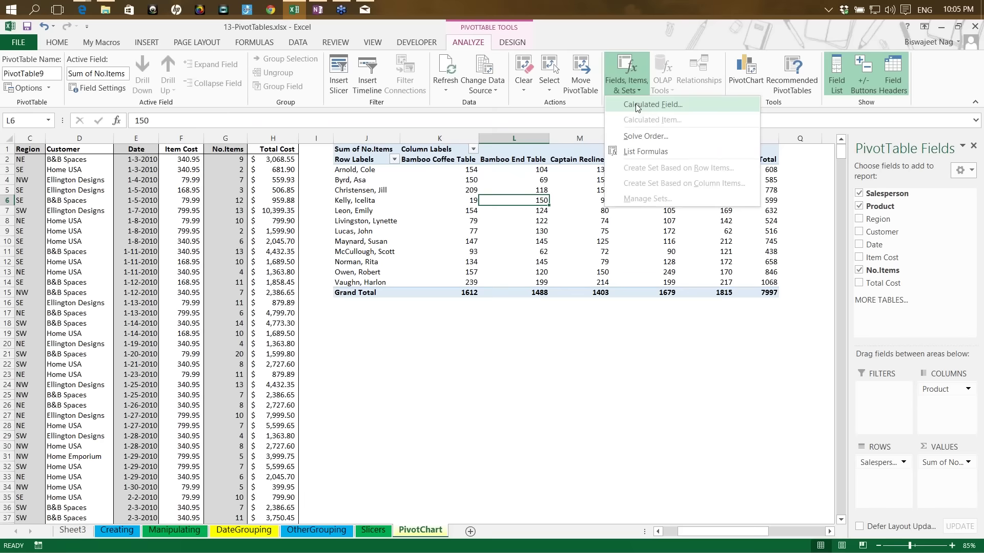
{"action": "left_click", "coordinate": [635, 105]}
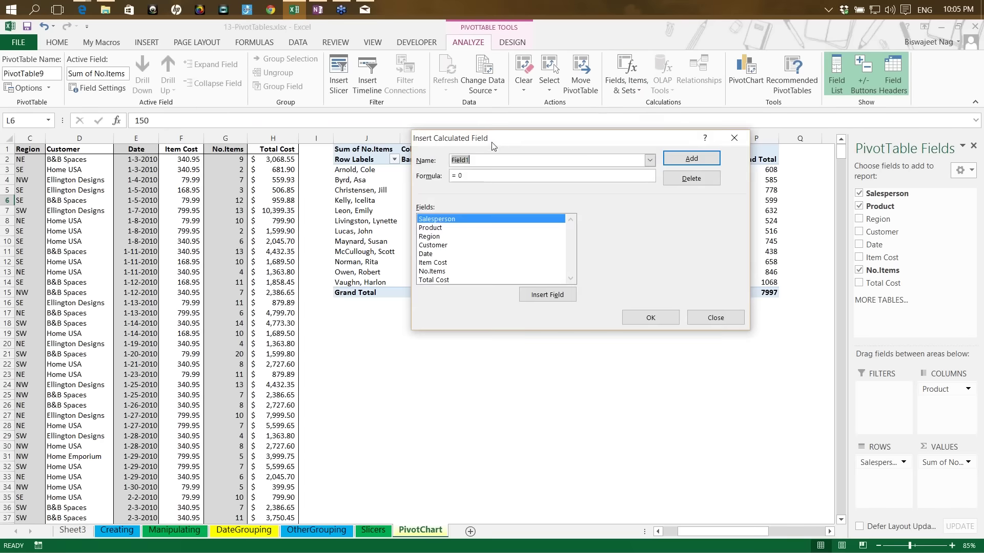
{"action": "left_click_drag", "start_coordinate": [490, 138], "coordinate": [287, 115]}
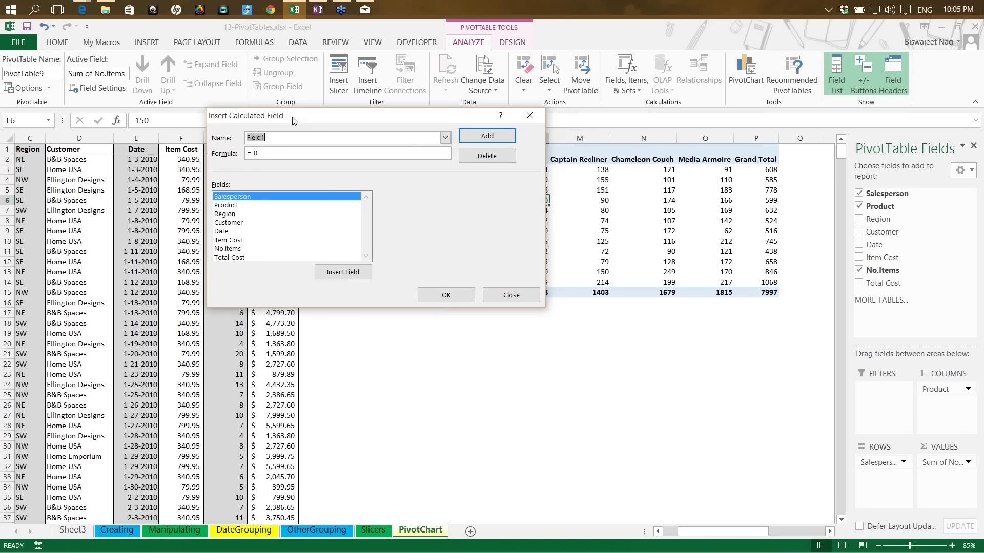
{"action": "type", "text": "Total_Sales"}
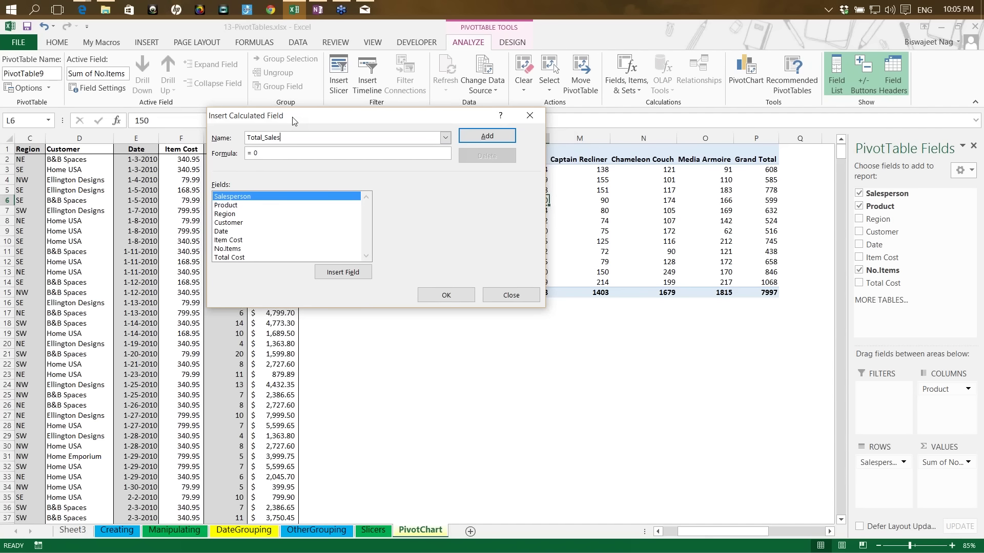
{"action": "left_click", "coordinate": [279, 153]}
{"action": "double_click", "coordinate": [227, 258]}
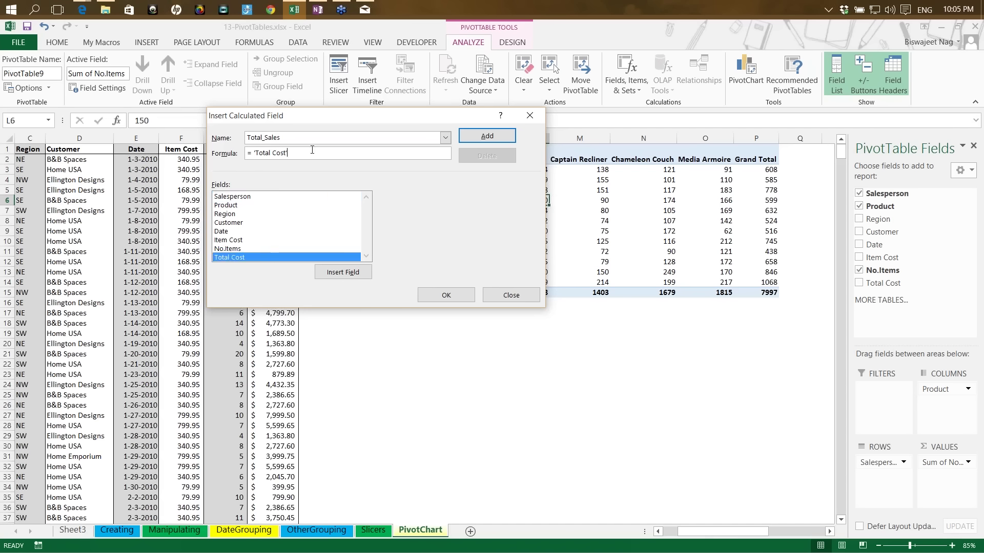
{"action": "key", "text": "BackSpace"}
{"action": "key", "text": "BackSpace"}
{"action": "key", "text": "BackSpace"}
{"action": "key", "text": "BackSpace"}
{"action": "key", "text": "BackSpace"}
{"action": "key", "text": "BackSpace"}
{"action": "key", "text": "BackSpace"}
{"action": "key", "text": "BackSpace"}
{"action": "key", "text": "BackSpace"}
{"action": "key", "text": "BackSpace"}
{"action": "key", "text": "BackSpace"}
Define Total_Sales with the formula = 'Item Cost'* No.Items and add it to the pivot table.
{"action": "double_click", "coordinate": [228, 240]}
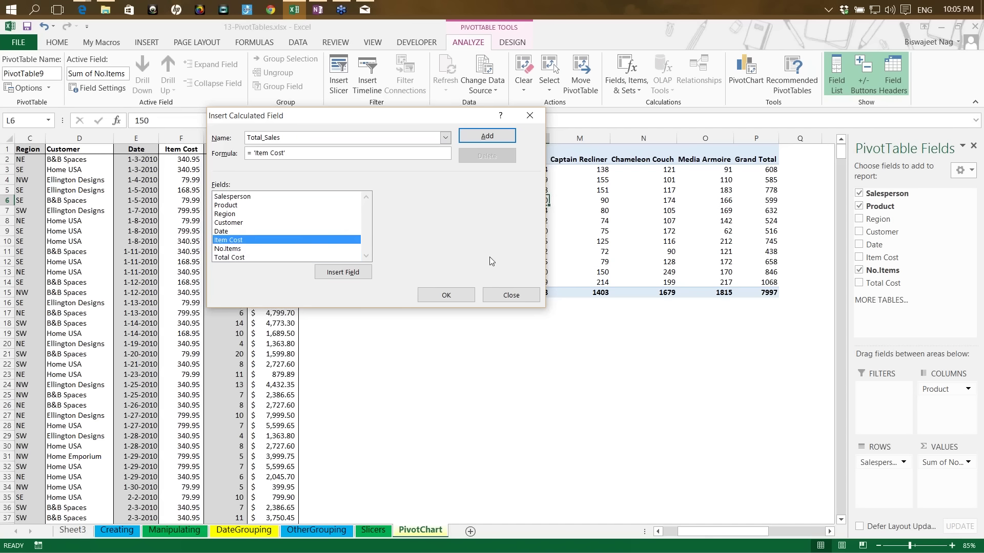
{"action": "left_click", "coordinate": [240, 249]}
{"action": "double_click", "coordinate": [240, 250]}
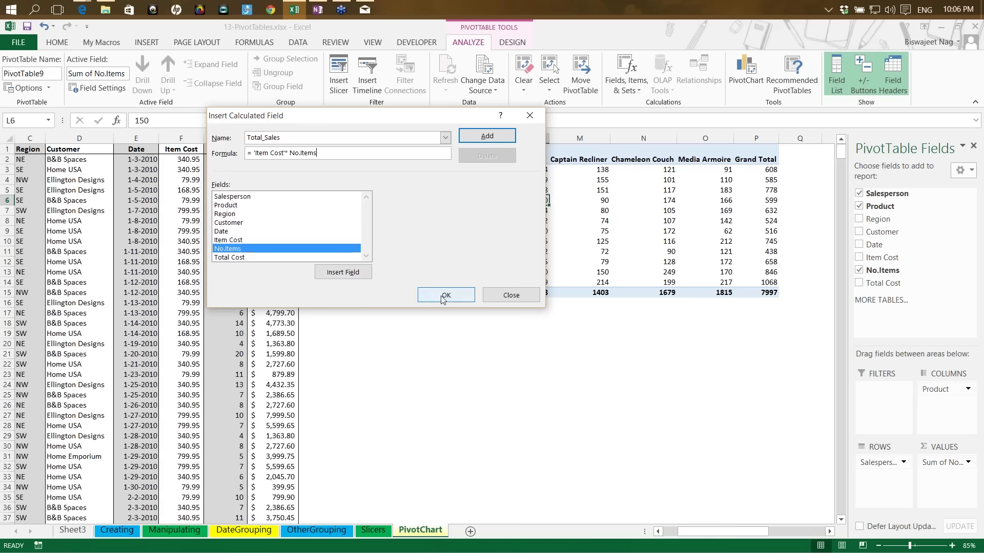
{"action": "left_click", "coordinate": [491, 138]}
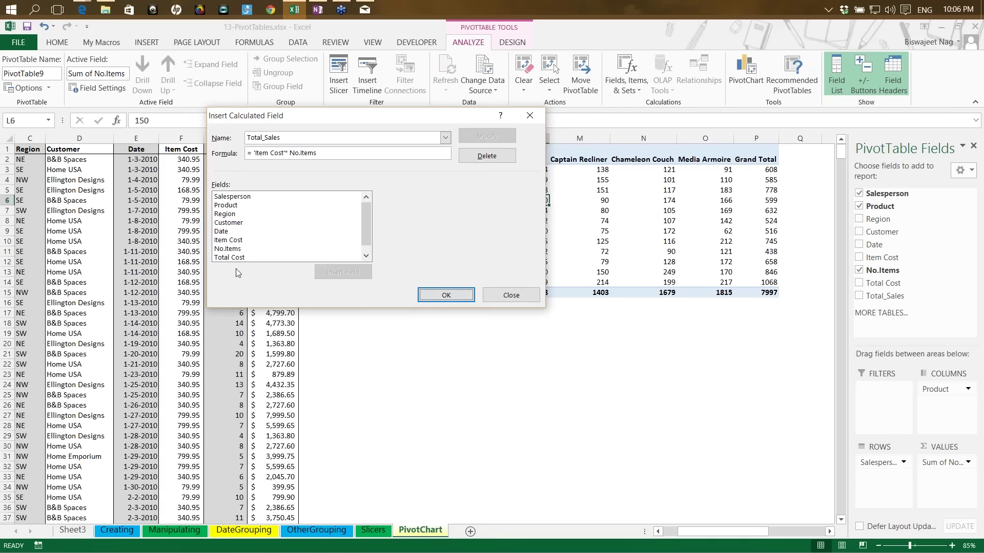
{"action": "left_click", "coordinate": [444, 296]}
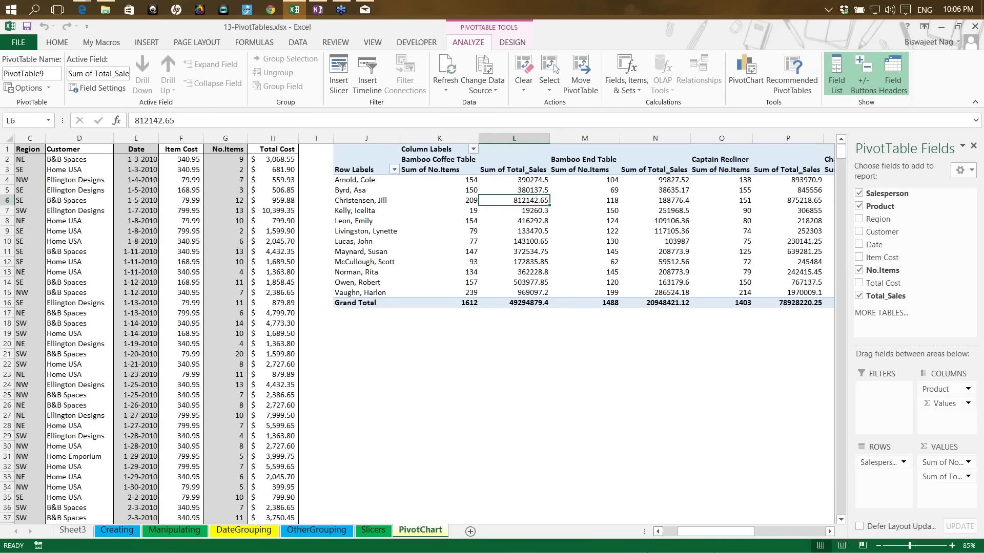
Examine the Total_Sales columns across the whole pivot table, from the grand totals back to the row labels.
{"action": "left_click_drag", "start_coordinate": [708, 533], "coordinate": [793, 535]}
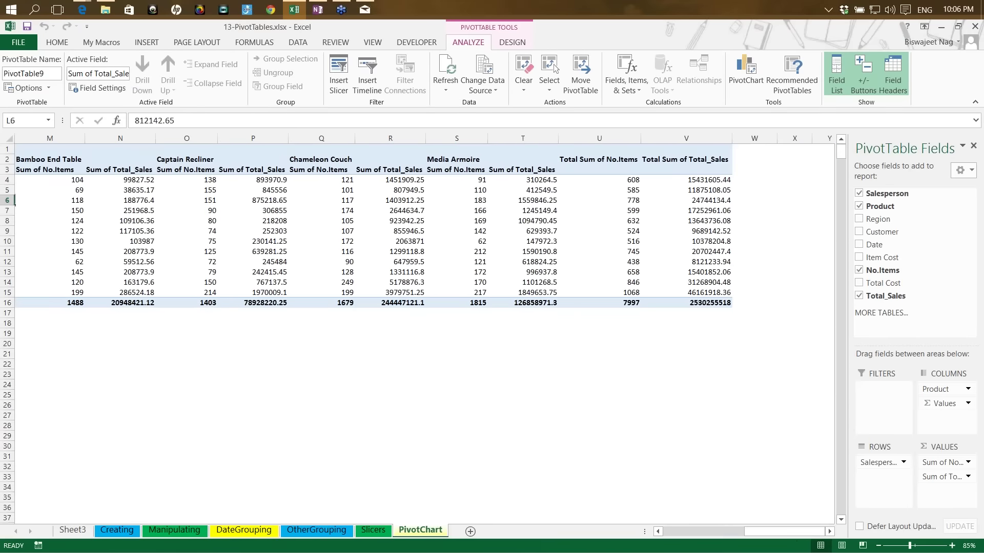
{"action": "left_click", "coordinate": [523, 178]}
{"action": "key", "text": "Left"}
{"action": "key", "text": "Left"}
{"action": "key", "text": "Left"}
{"action": "key", "text": "Left"}
{"action": "key", "text": "Left"}
{"action": "key", "text": "Left"}
{"action": "key", "text": "Left"}
{"action": "key", "text": "Left"}
{"action": "key", "text": "Left"}
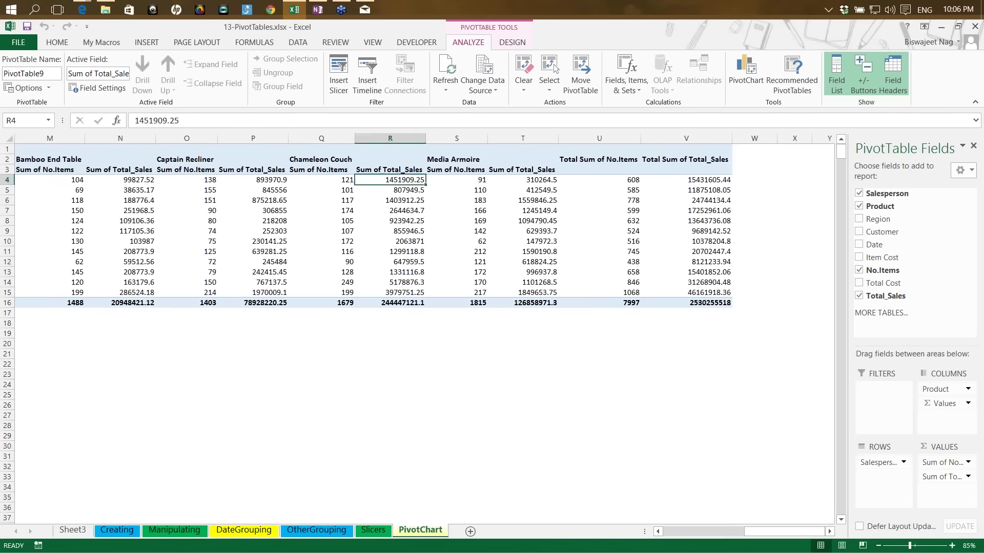
{"action": "key", "text": "Left"}
{"action": "key", "text": "alt+h"}
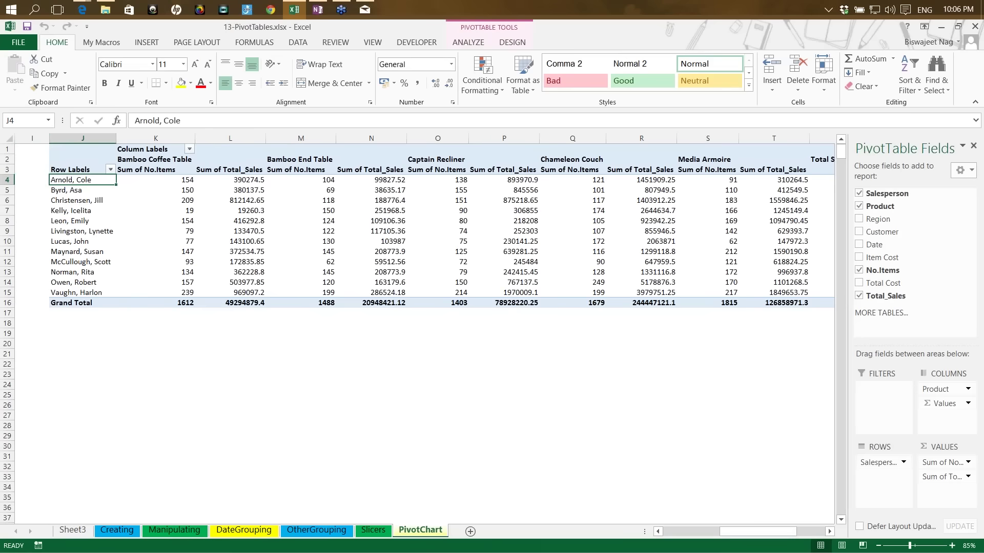
Look up Total_Sales among the fields available for another calculated field, and close the dialog without adding one.
{"action": "left_click", "coordinate": [513, 230]}
{"action": "left_click", "coordinate": [469, 43]}
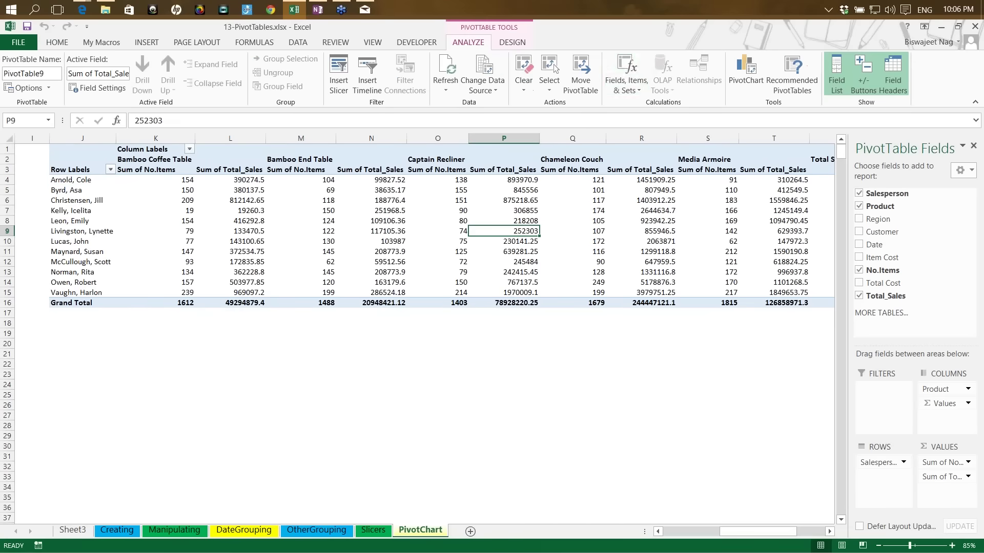
{"action": "left_click", "coordinate": [643, 87]}
{"action": "left_click", "coordinate": [655, 99]}
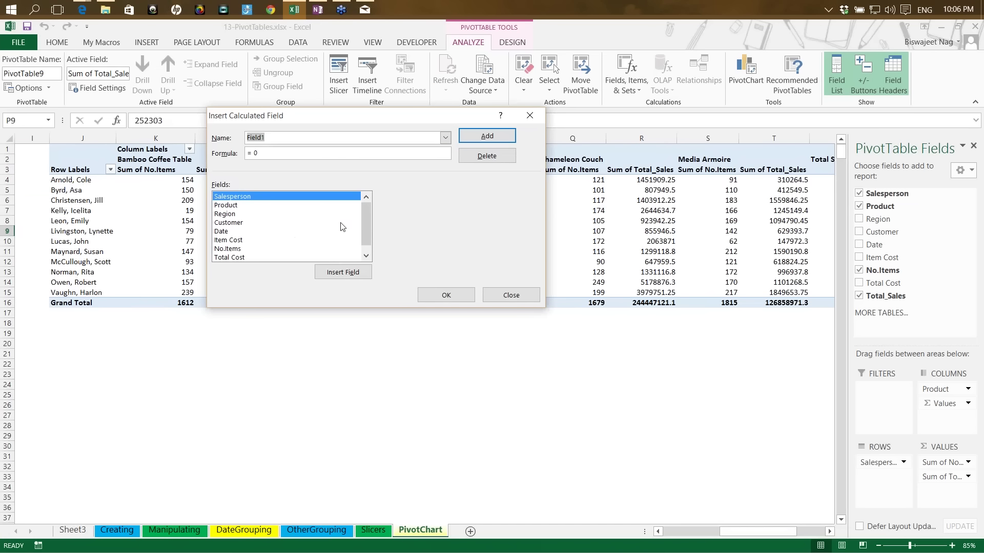
{"action": "left_click_drag", "start_coordinate": [366, 222], "coordinate": [371, 241]}
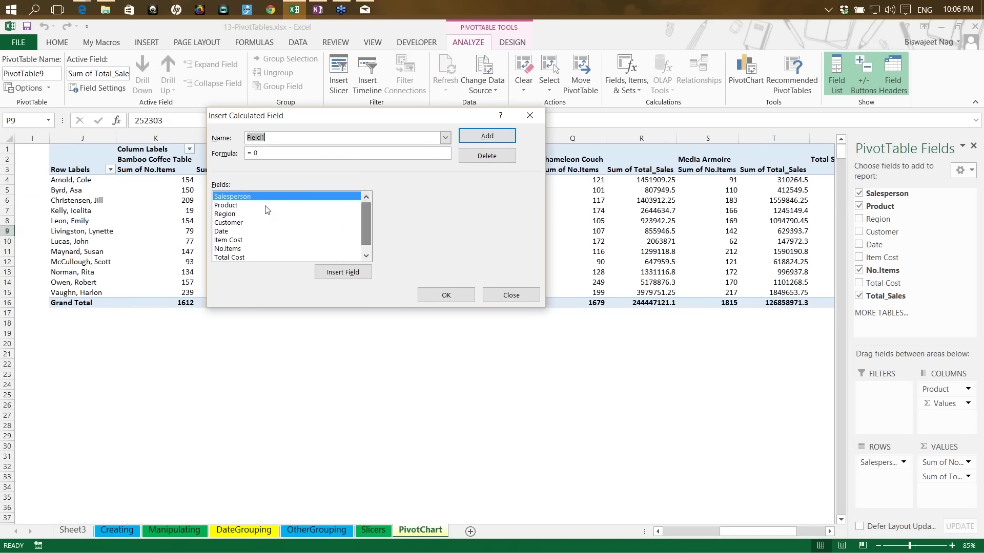
{"action": "left_click", "coordinate": [258, 153]}
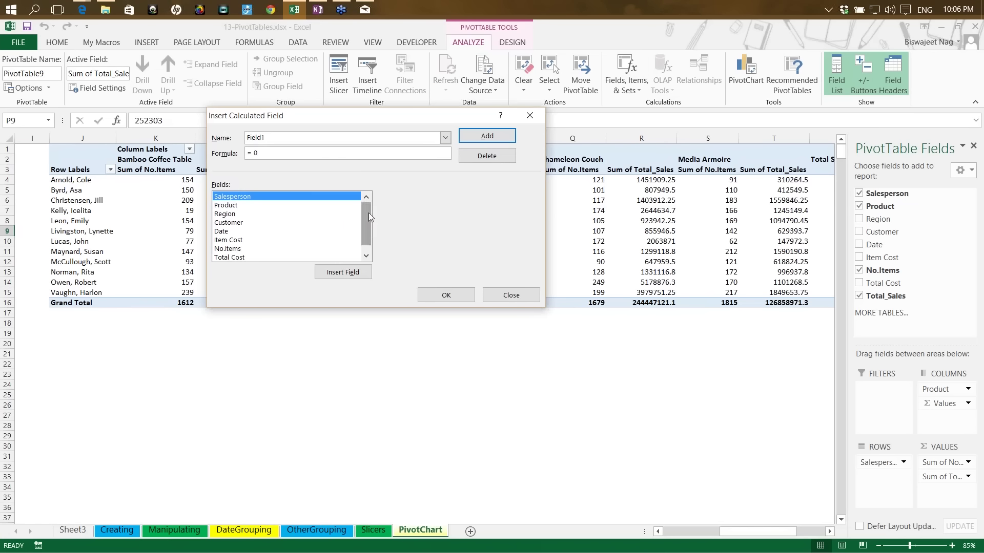
{"action": "left_click_drag", "start_coordinate": [366, 225], "coordinate": [365, 250]}
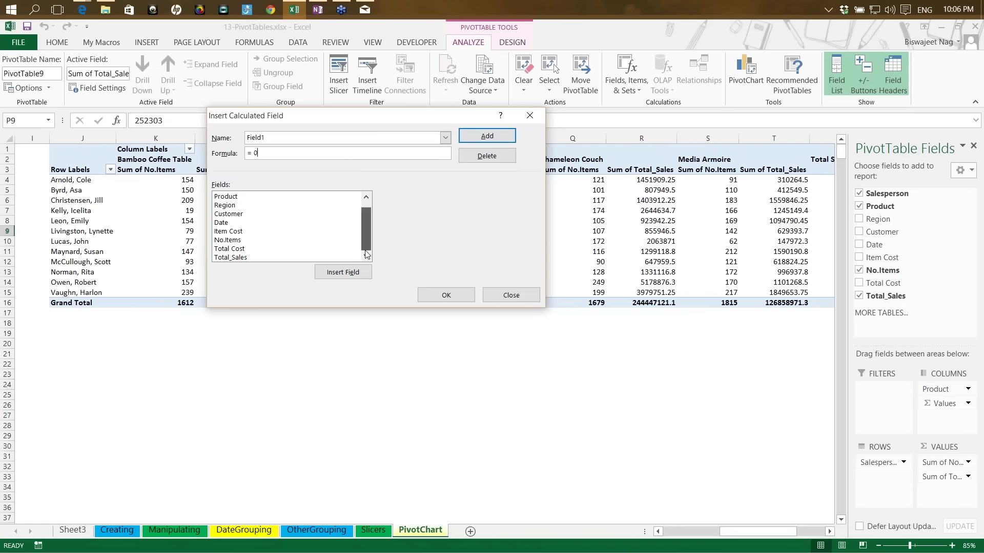
{"action": "left_click", "coordinate": [228, 258]}
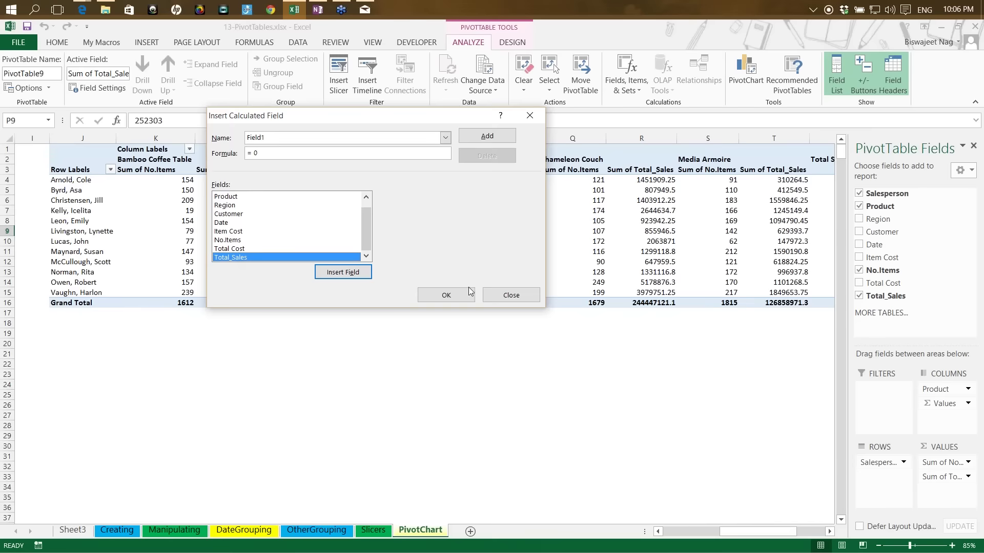
{"action": "left_click", "coordinate": [511, 296]}
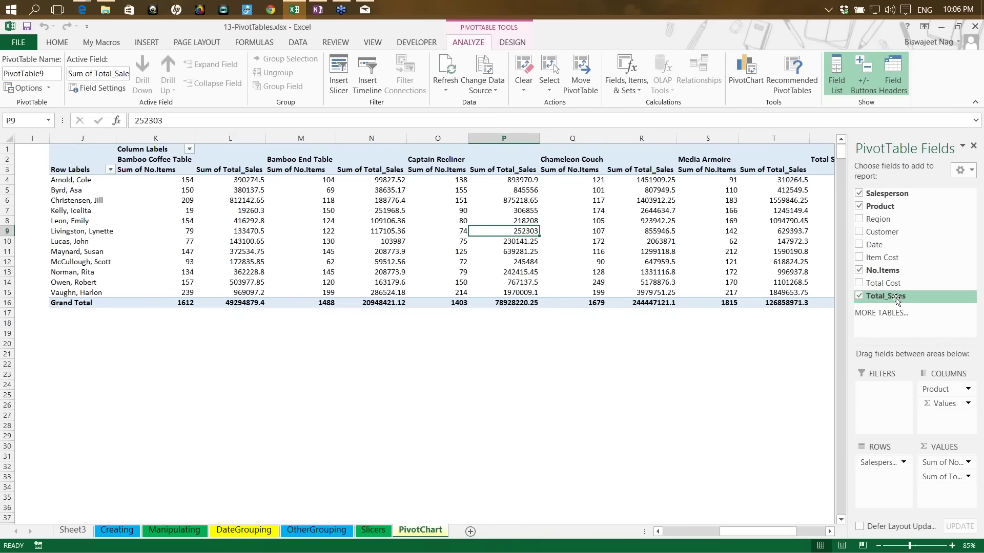
Remove the Total_Sales field from the pivot table's values and return to the source data.
{"action": "left_click_drag", "start_coordinate": [885, 297], "coordinate": [816, 354]}
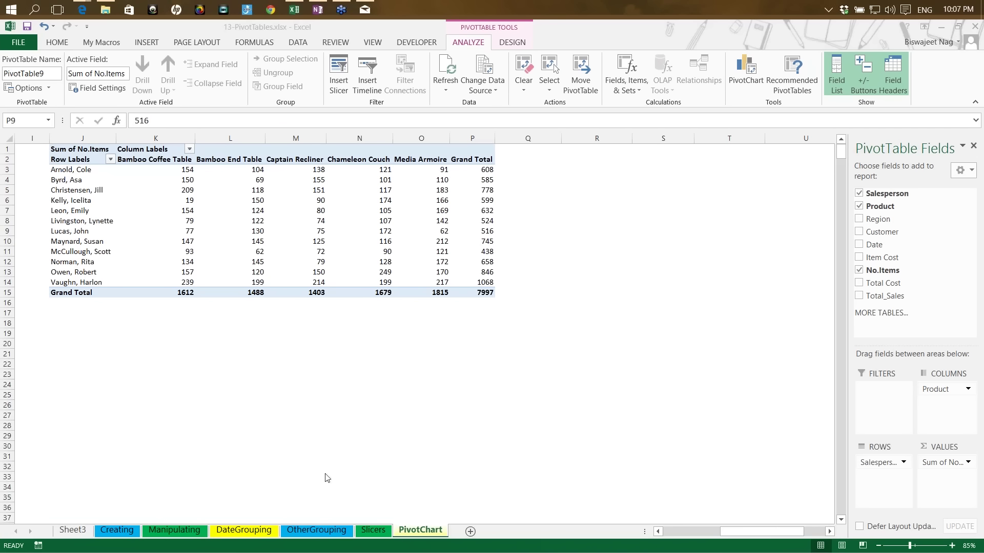
{"action": "left_click", "coordinate": [785, 534]}
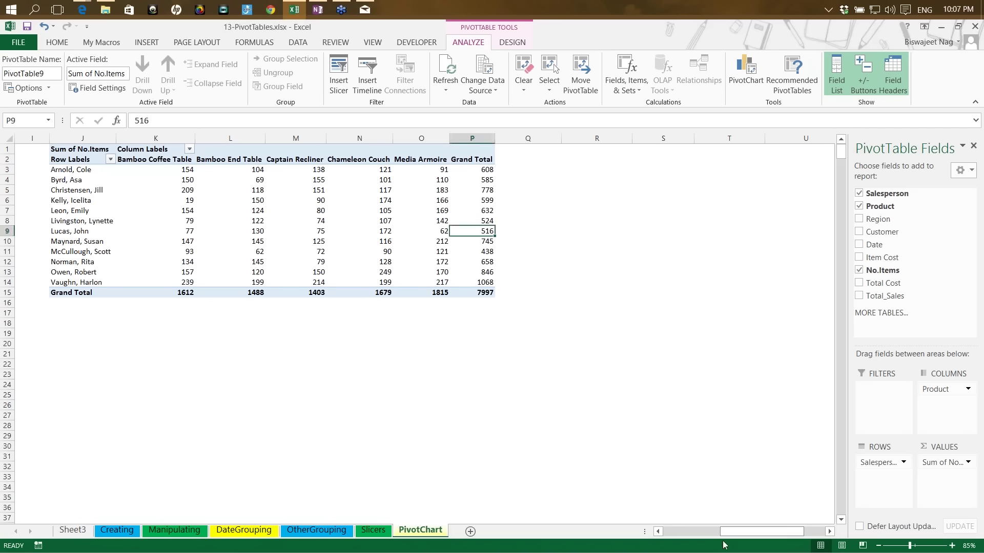
{"action": "left_click_drag", "start_coordinate": [759, 531], "coordinate": [700, 532]}
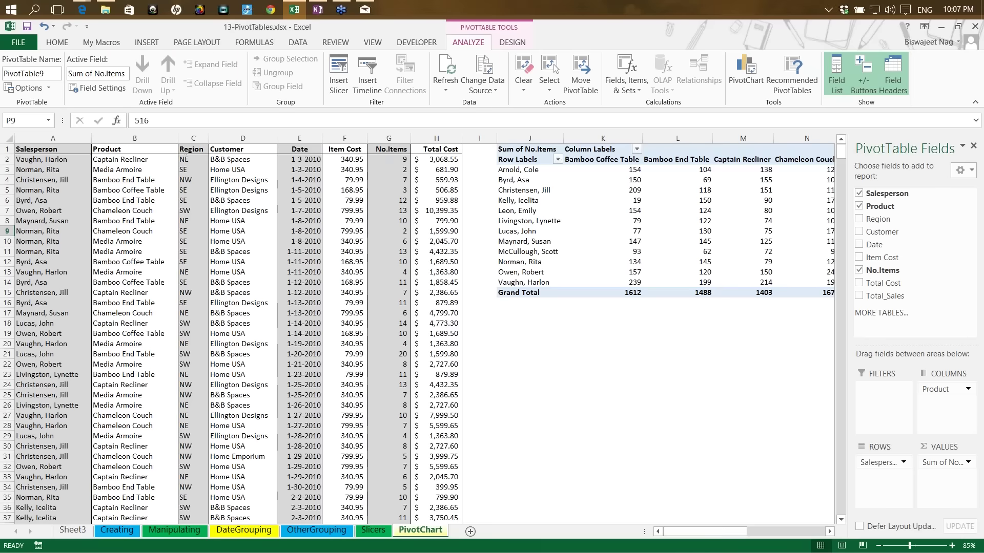
Hide the No.Items column in the source data.
{"action": "left_click", "coordinate": [389, 138]}
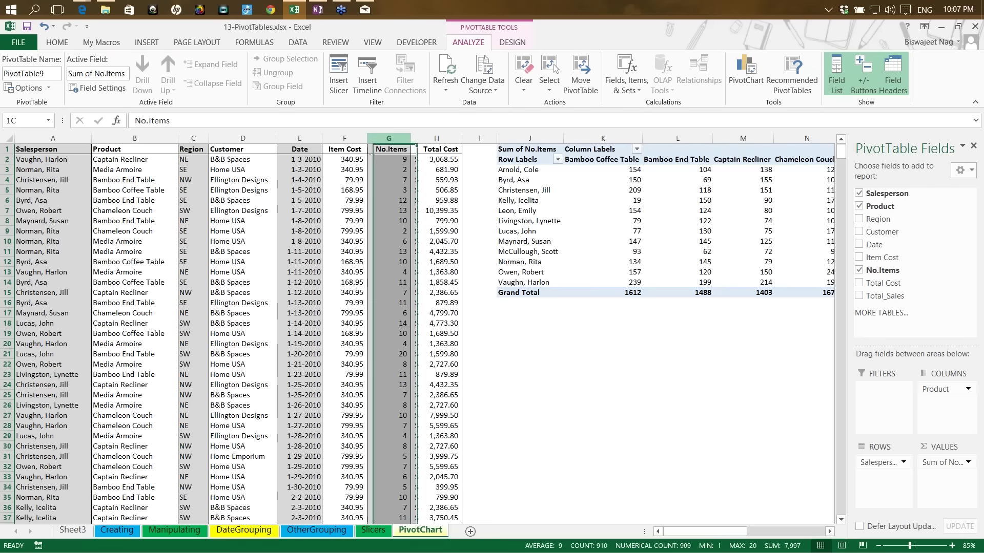
{"action": "right_click", "coordinate": [395, 137]}
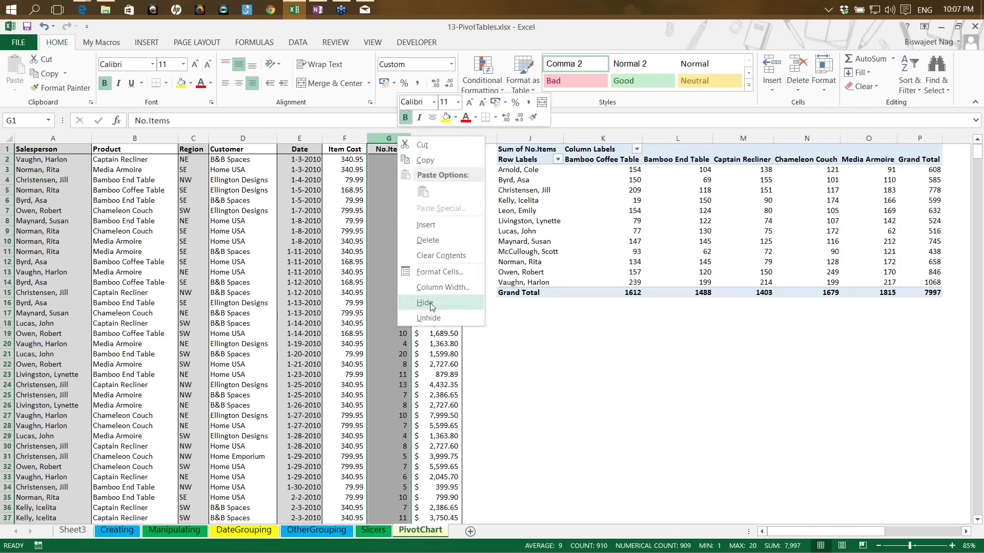
{"action": "key", "text": "Escape"}
{"action": "key", "text": "ctrl+0"}
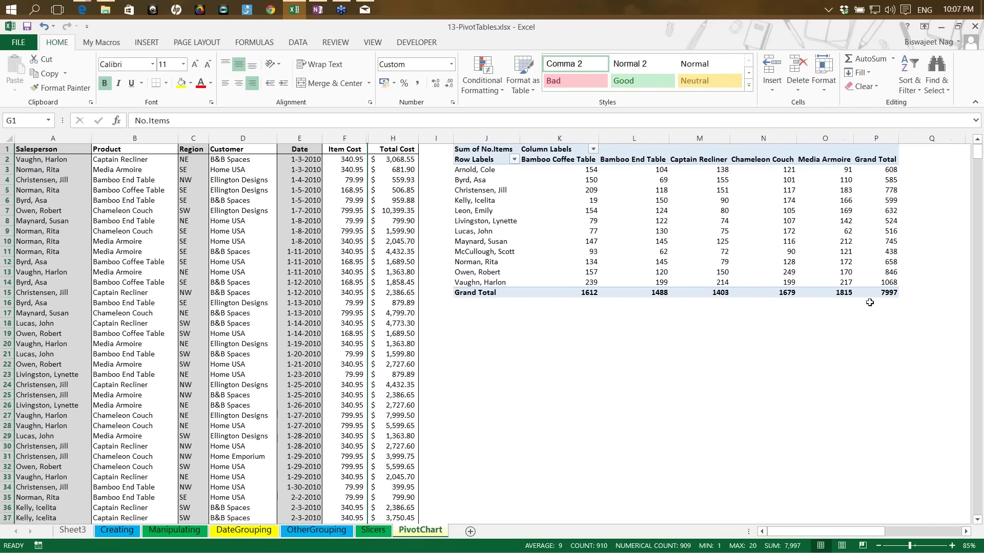
Refresh the pivot table from one of its value cells.
{"action": "left_click", "coordinate": [840, 243]}
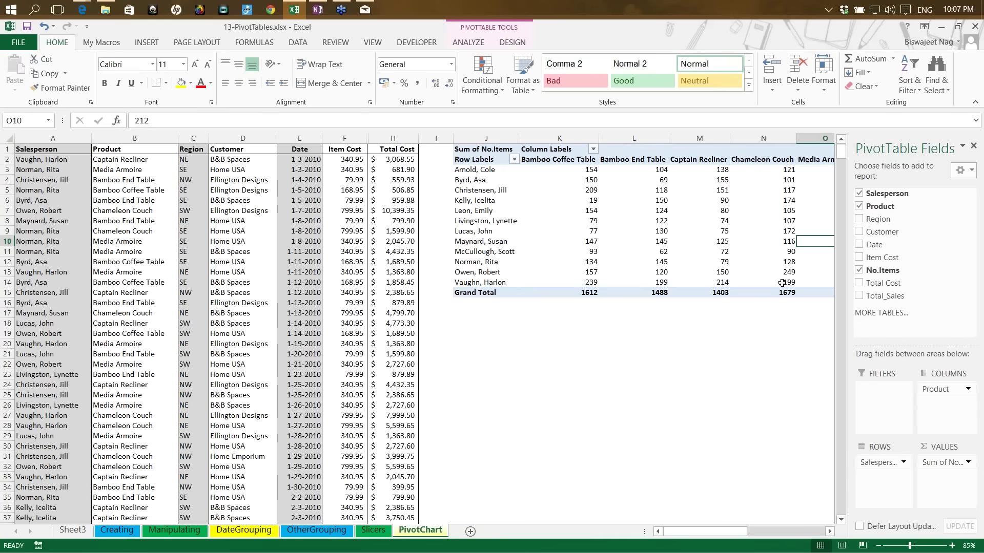
{"action": "right_click", "coordinate": [806, 242]}
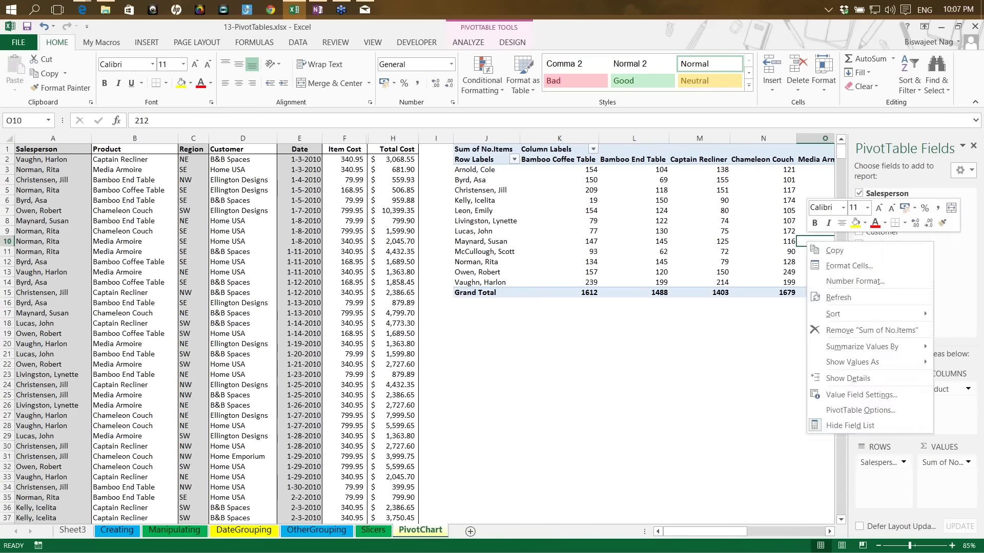
{"action": "left_click", "coordinate": [837, 300]}
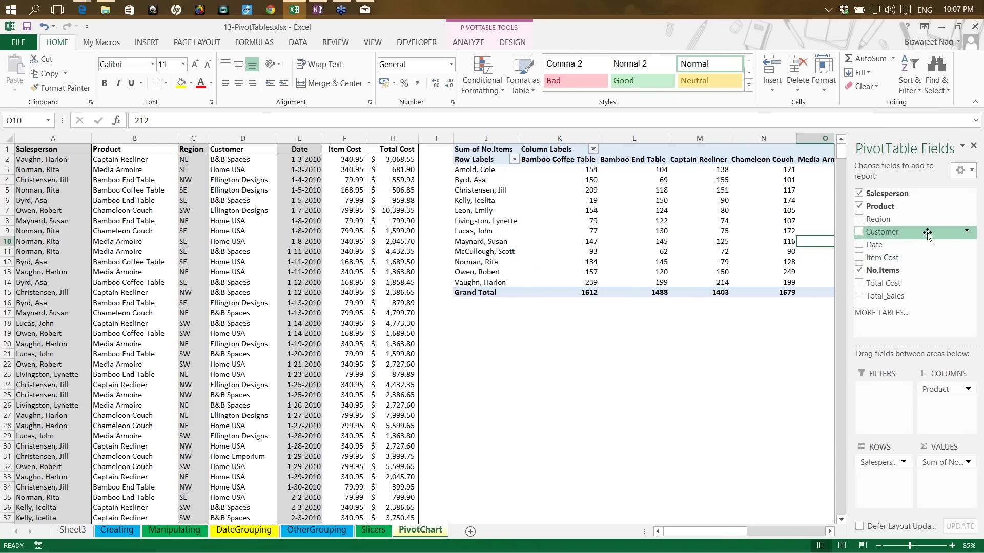
{"action": "left_click_drag", "start_coordinate": [872, 245], "coordinate": [909, 318]}
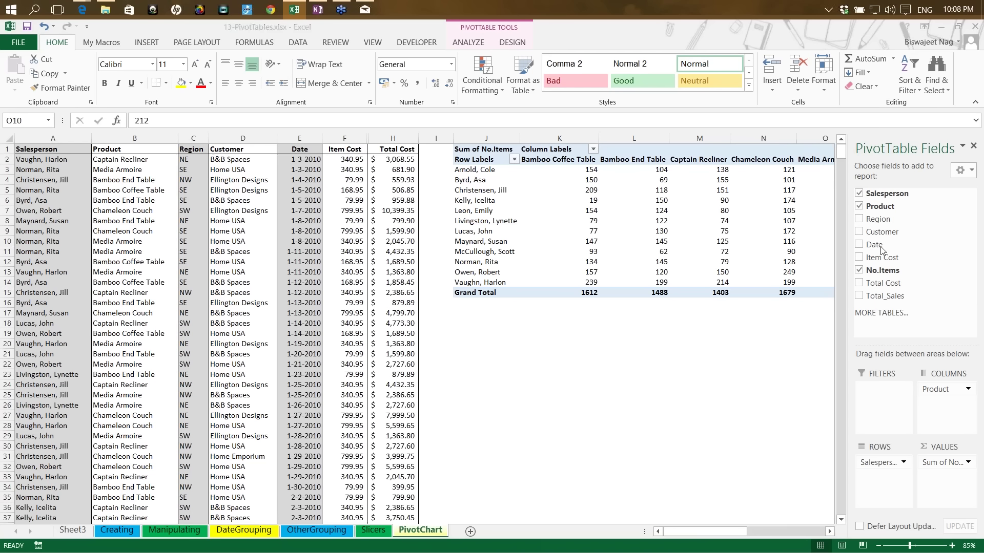
{"action": "key", "text": "alt+Tab"}
{"action": "key", "text": "alt+Tab"}
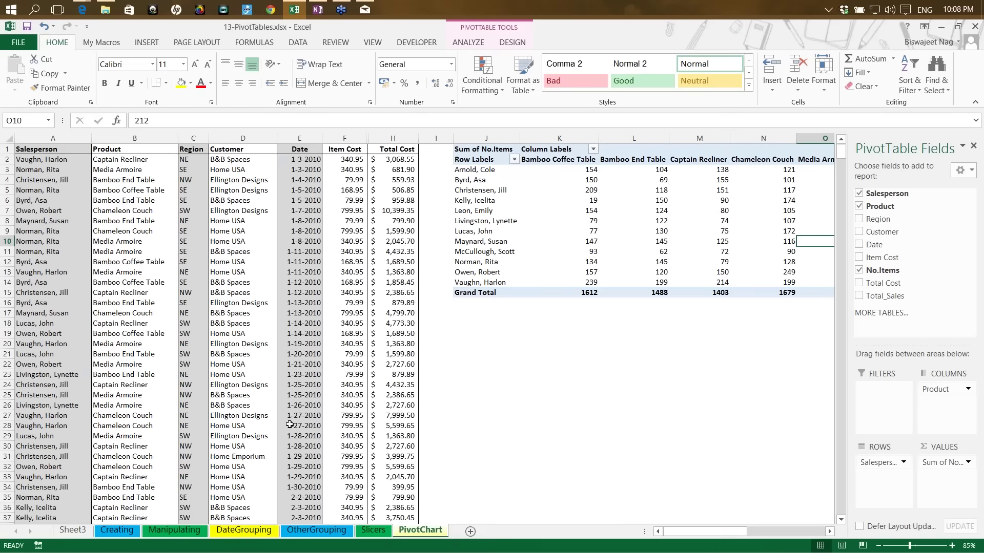
Switch to the Manipulating sheet.
{"action": "left_click", "coordinate": [174, 531]}
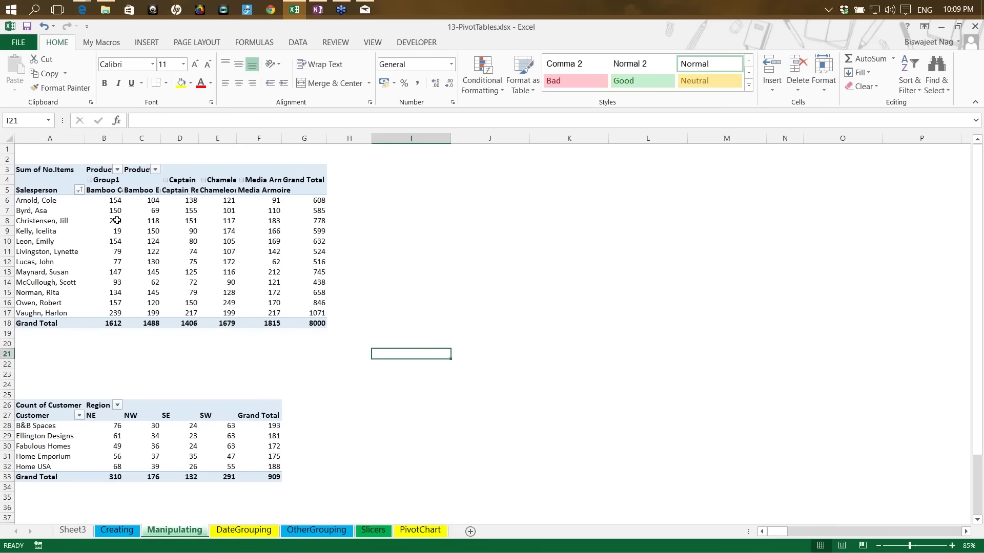
Drill down into the source records behind pivot value B8 and fit the Date column to its contents.
{"action": "mouse_move", "coordinate": [117, 221]}
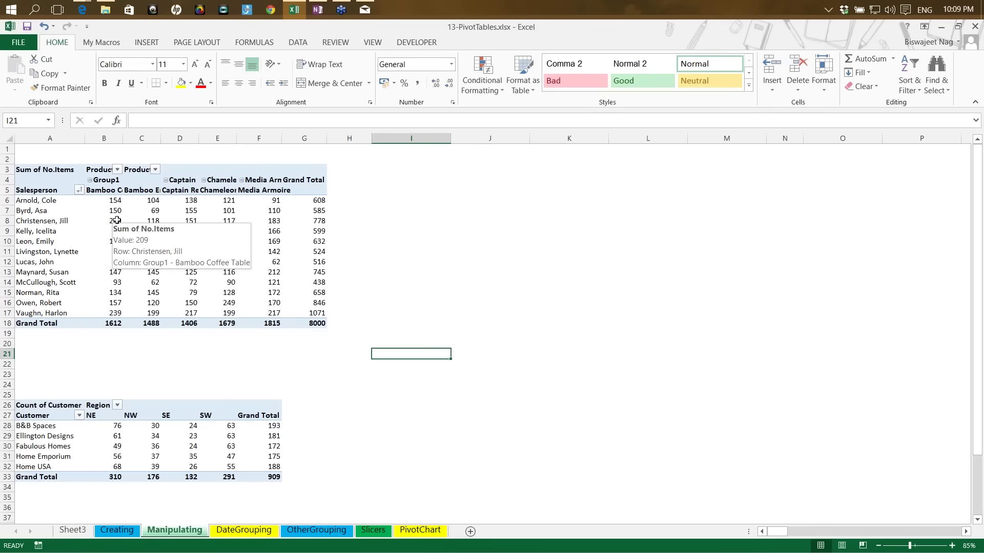
{"action": "double_click", "coordinate": [117, 221]}
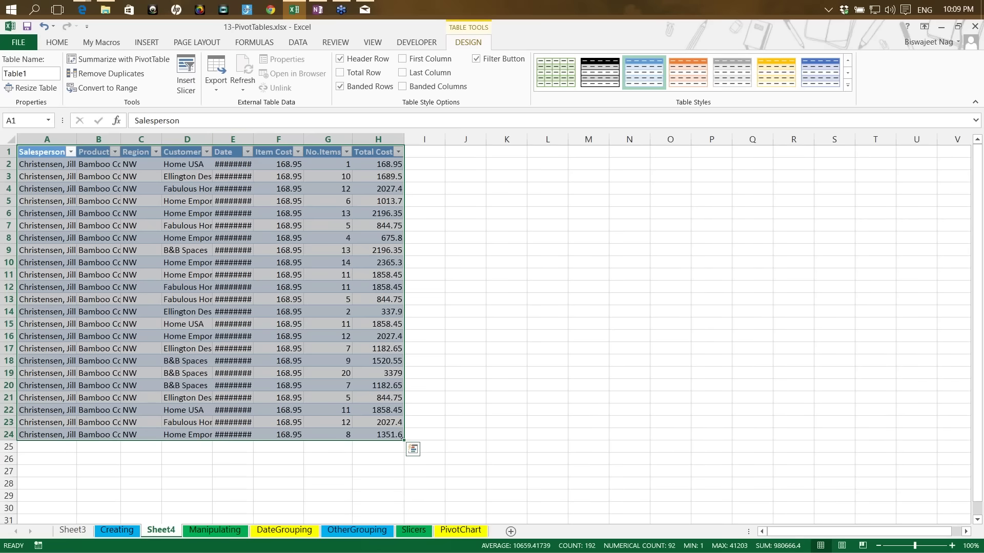
{"action": "double_click", "coordinate": [253, 139]}
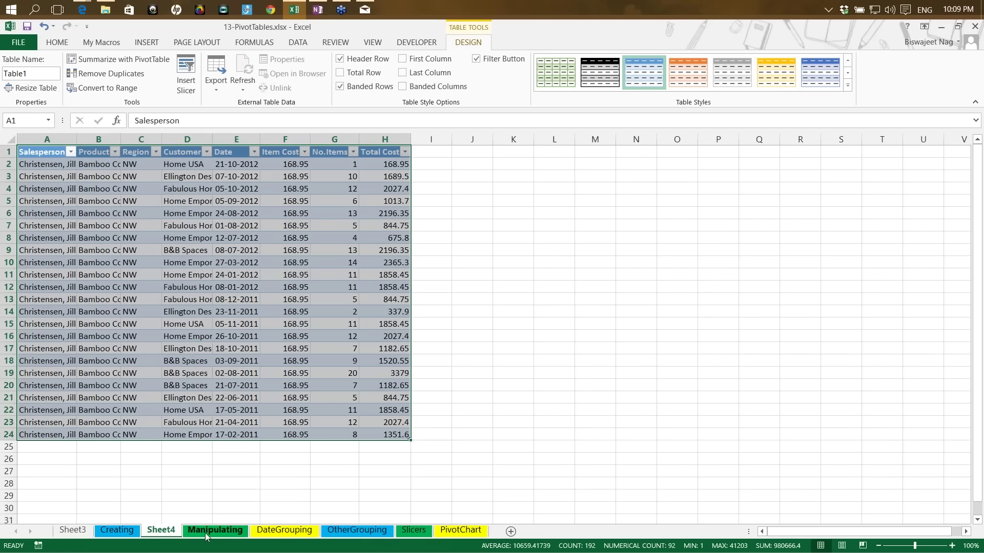
Review the pivot table on the Manipulating sheet against the source data on the Creating sheet.
{"action": "left_click", "coordinate": [205, 533]}
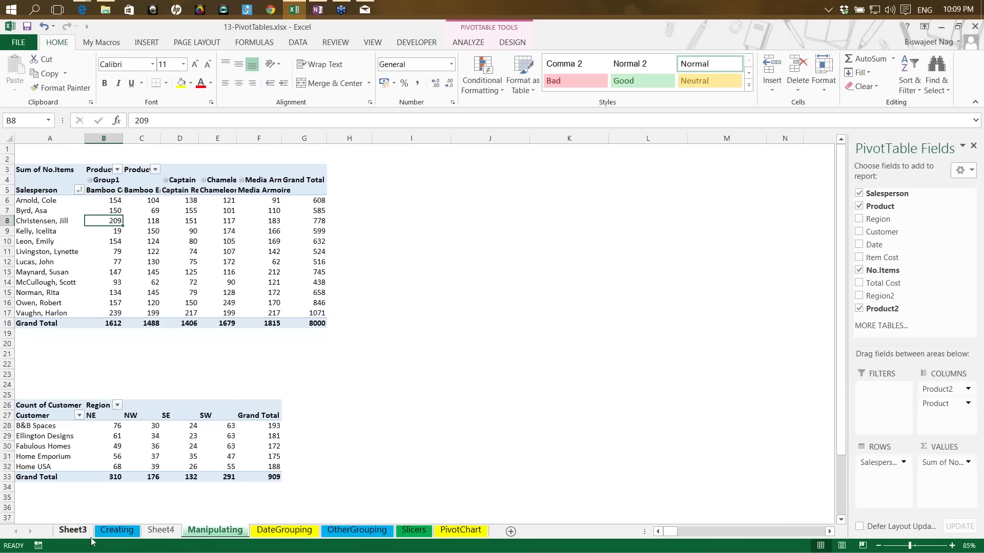
{"action": "left_click", "coordinate": [116, 531]}
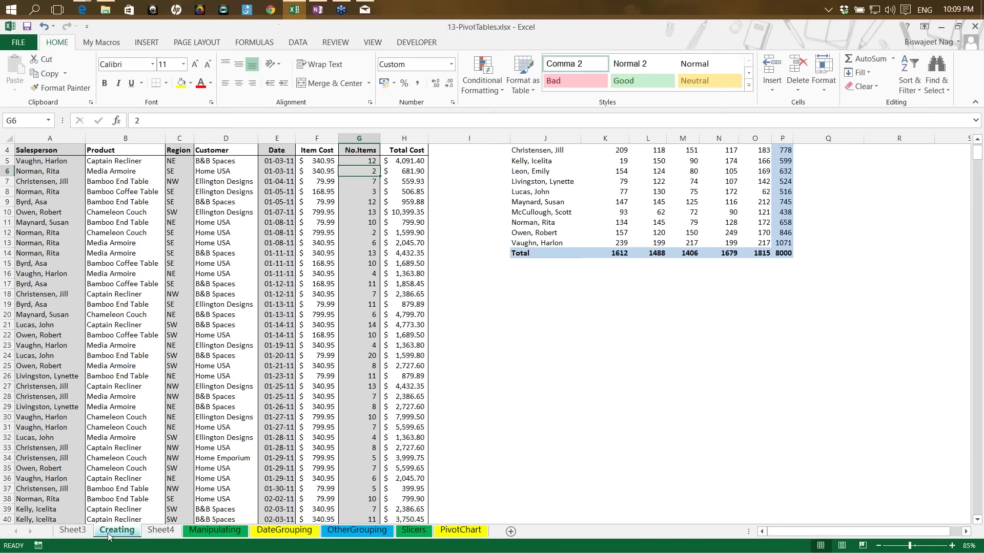
{"action": "left_click", "coordinate": [235, 531]}
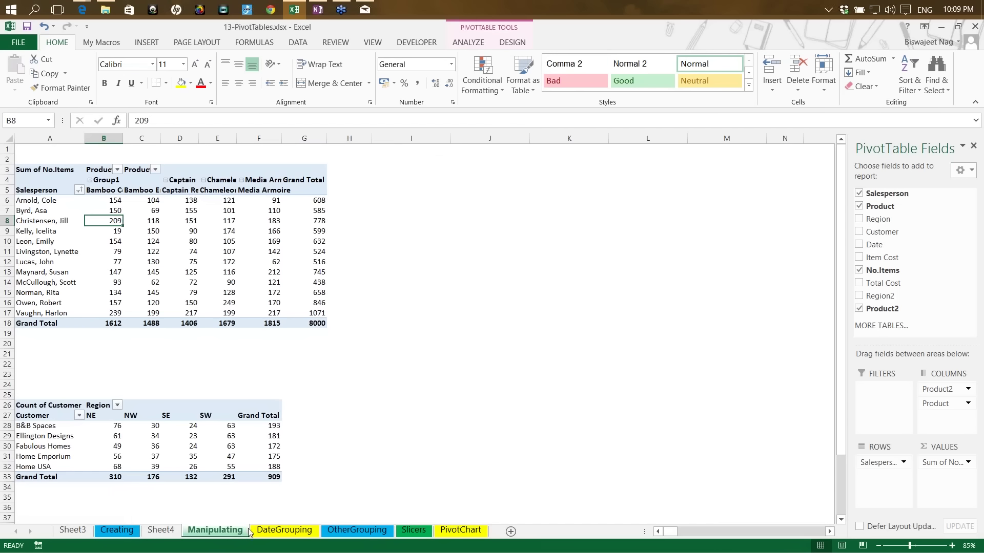
Delete the drill-down sheet Sheet4 from the workbook.
{"action": "left_click", "coordinate": [157, 535]}
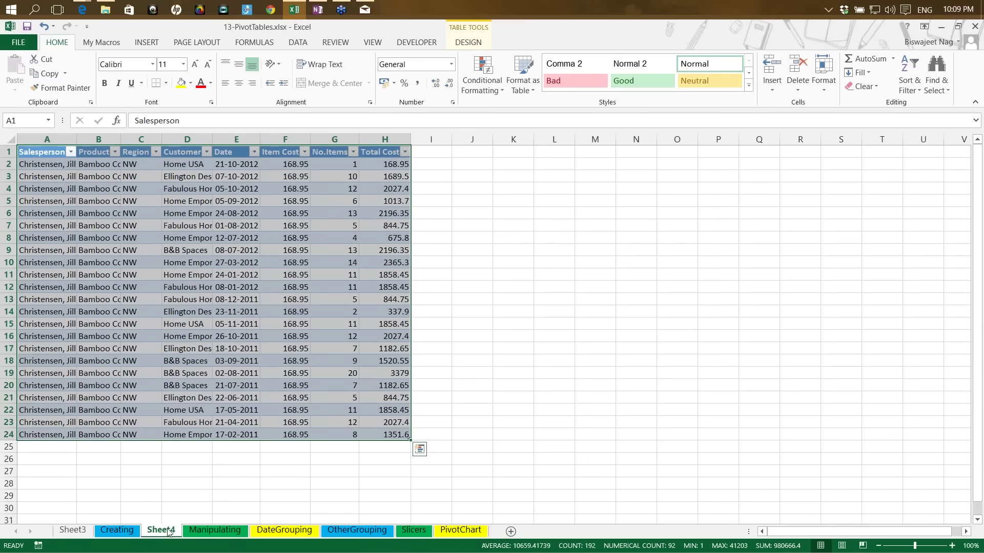
{"action": "right_click", "coordinate": [168, 533]}
{"action": "left_click", "coordinate": [190, 388]}
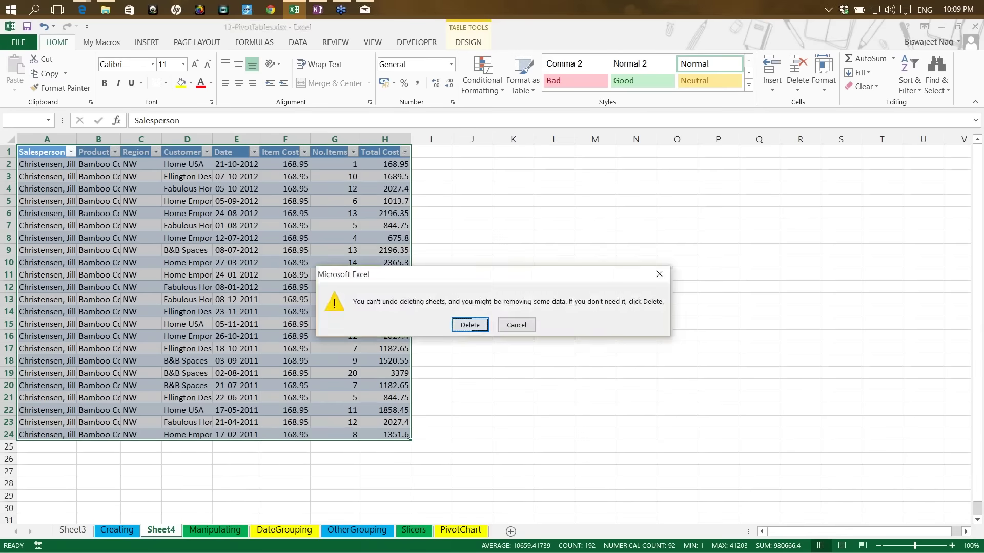
{"action": "key", "text": "Return"}
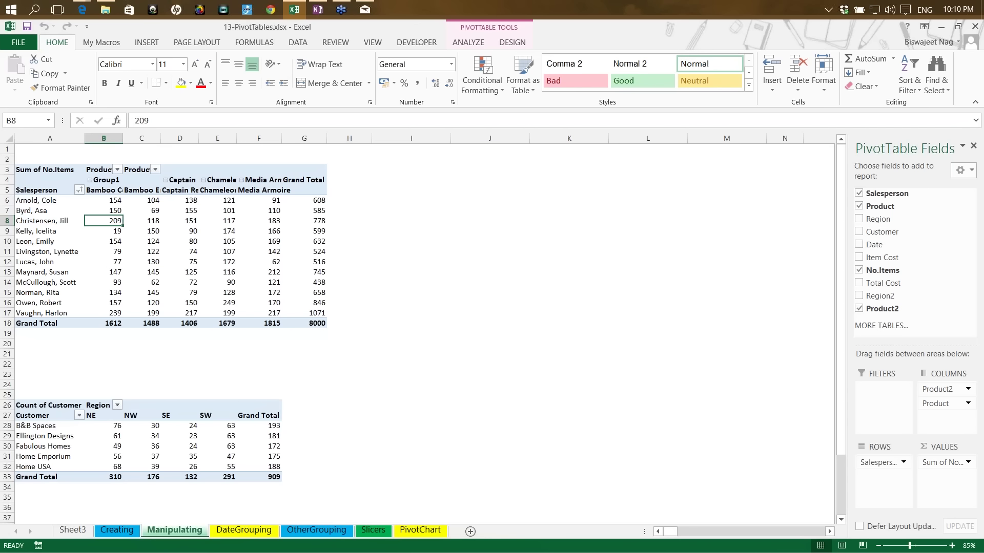
Switch to the DateGrouping sheet and select the 27-03-2011 - 09-04-2011 item in the pivot table's Month field.
{"action": "left_click", "coordinate": [242, 533]}
{"action": "left_click", "coordinate": [71, 271]}
{"action": "right_click", "coordinate": [72, 271]}
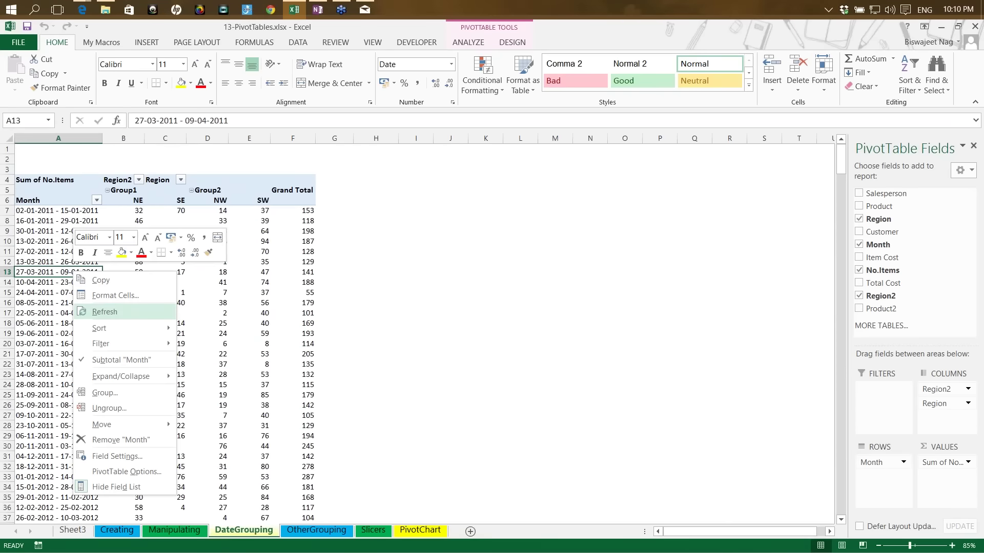
{"action": "left_click", "coordinate": [44, 325]}
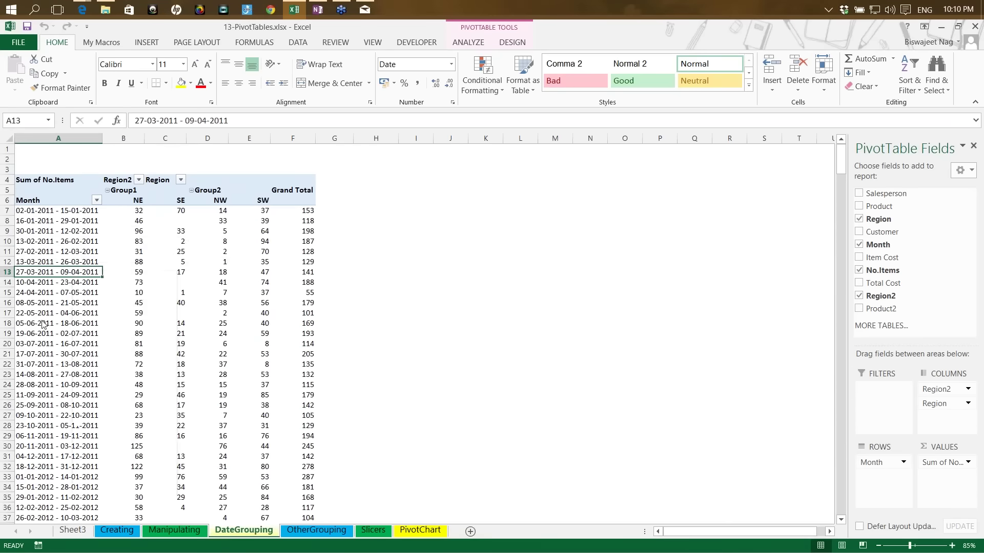
Regroup the pivot table's Month field by Months only instead of by days.
{"action": "left_click", "coordinate": [48, 246]}
{"action": "right_click", "coordinate": [50, 248]}
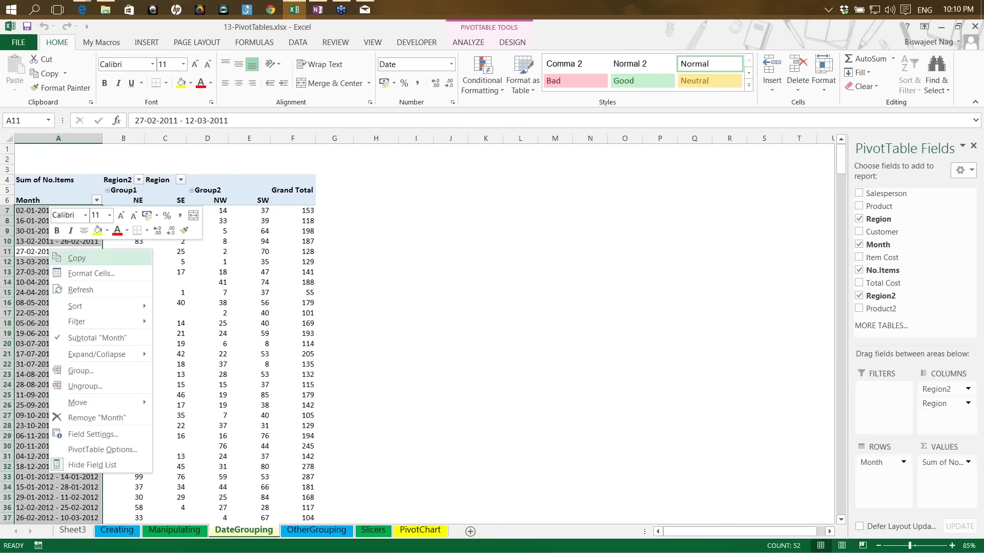
{"action": "left_click", "coordinate": [82, 372]}
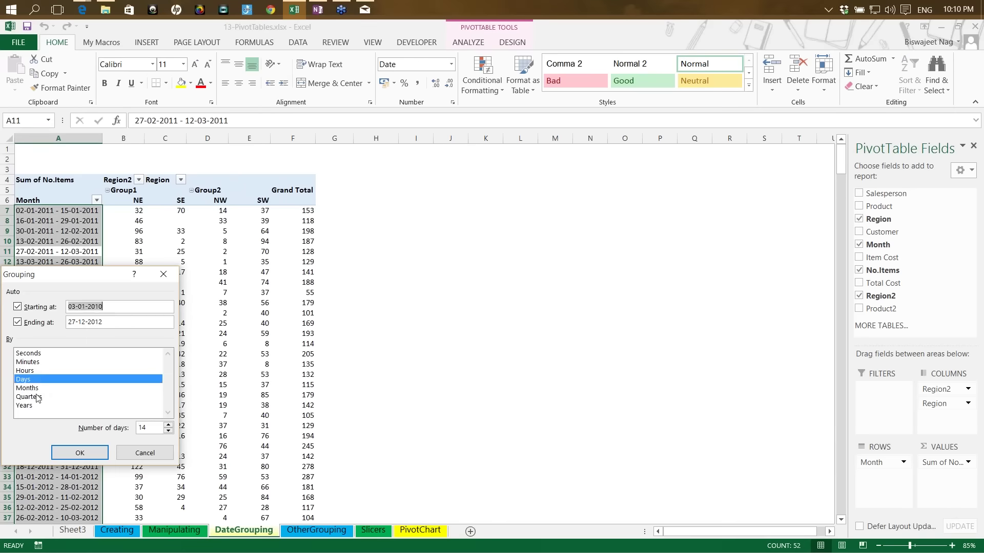
{"action": "left_click", "coordinate": [31, 388]}
{"action": "left_click", "coordinate": [37, 397]}
{"action": "left_click", "coordinate": [41, 380]}
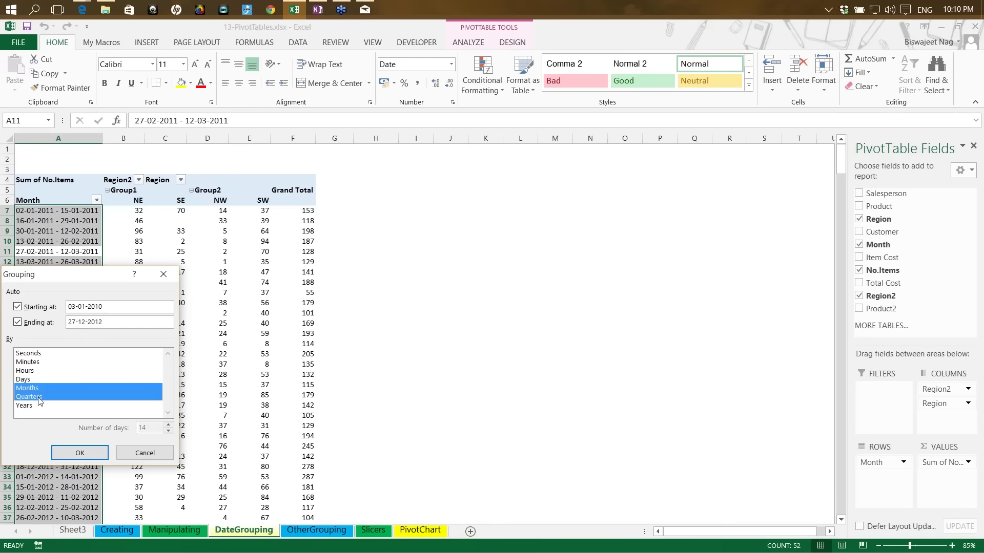
{"action": "left_click", "coordinate": [34, 397]}
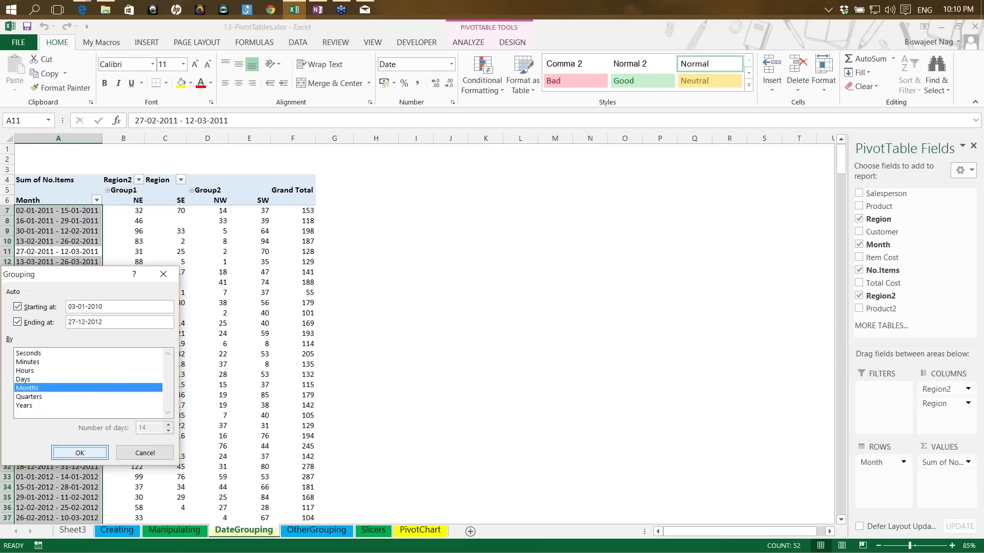
{"action": "left_click", "coordinate": [80, 453]}
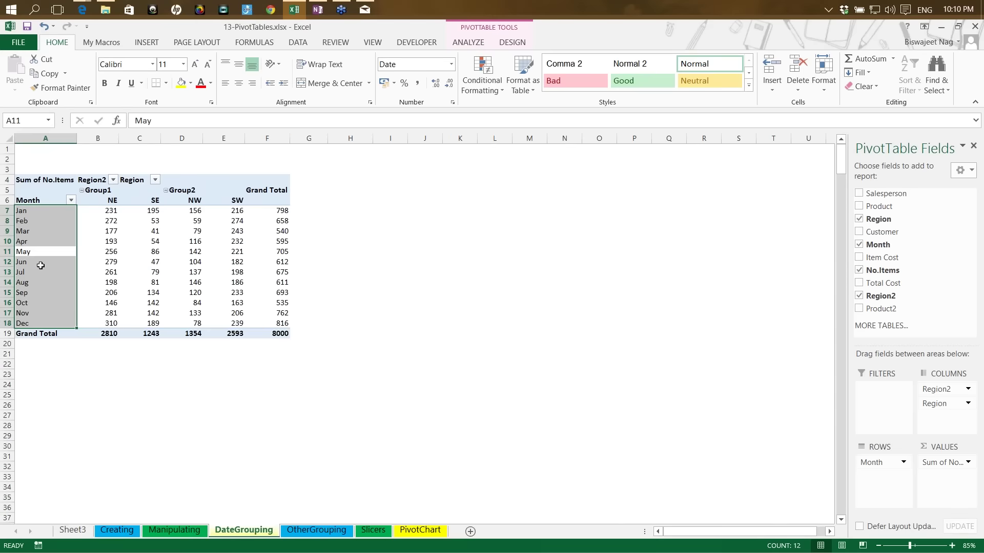
Ungroup the Month field into individual dates.
{"action": "right_click", "coordinate": [44, 241]}
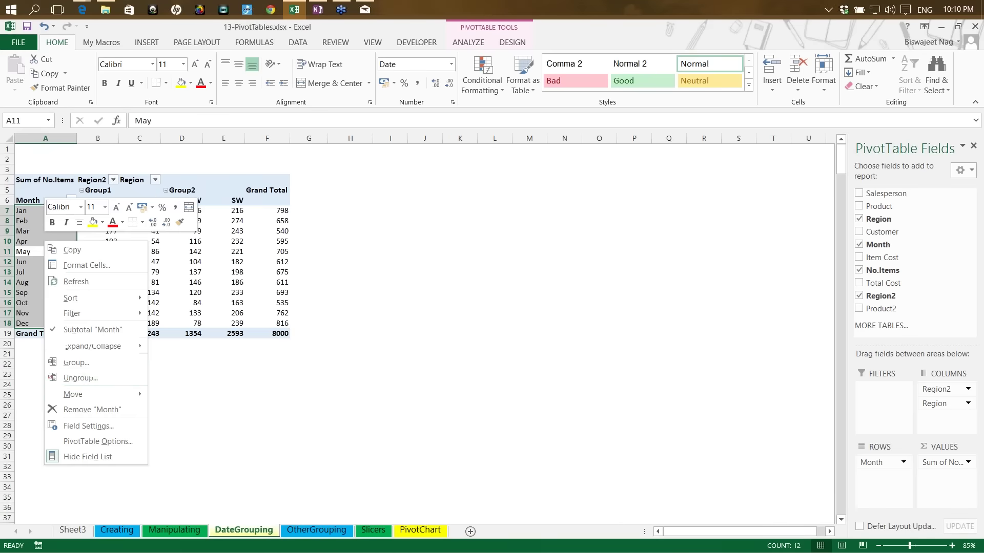
{"action": "left_click", "coordinate": [72, 378]}
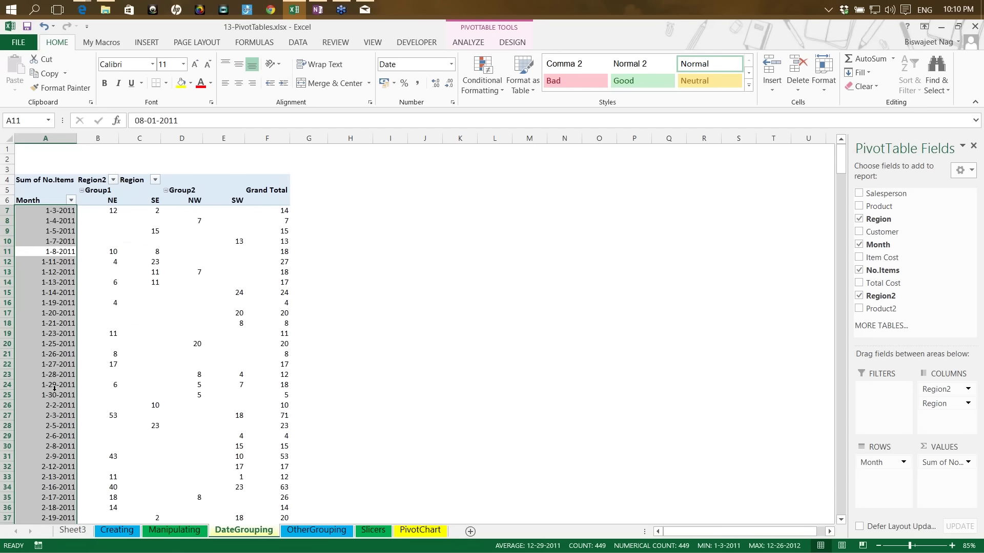
{"action": "left_click", "coordinate": [54, 388]}
Format all dates in the Month field with the March-12 date type, showing month name and two-digit year.
{"action": "left_click", "coordinate": [46, 241]}
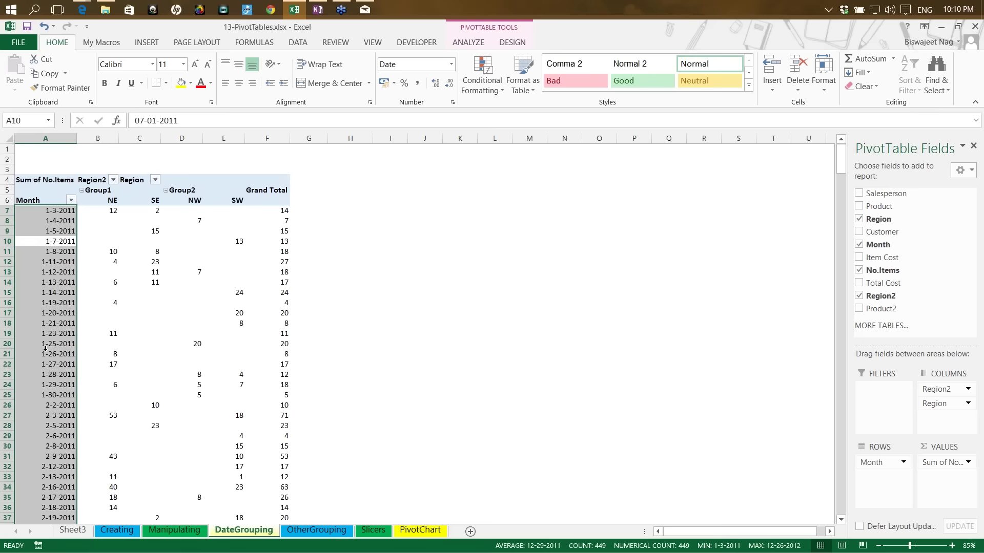
{"action": "key", "text": "ctrl+1"}
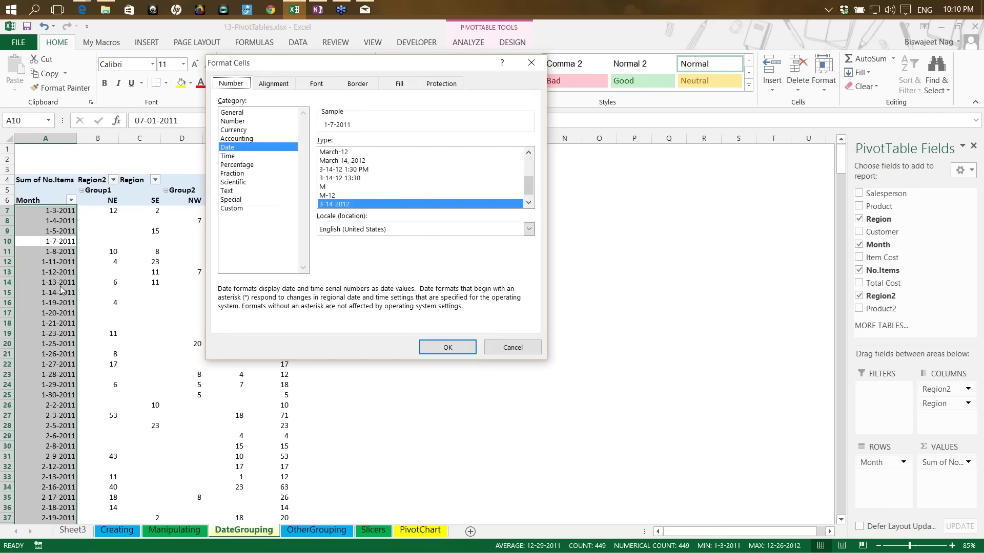
{"action": "left_click", "coordinate": [347, 153]}
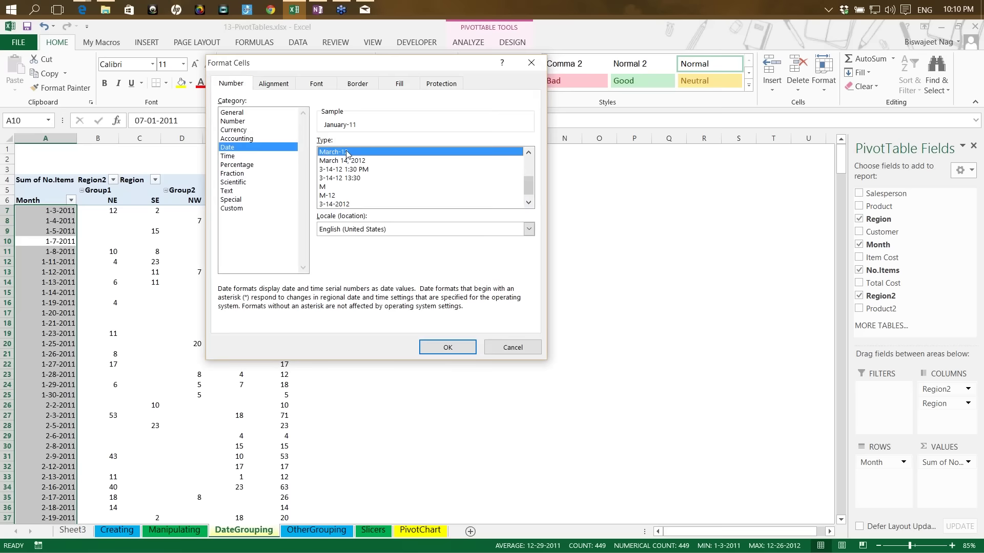
{"action": "left_click", "coordinate": [446, 347]}
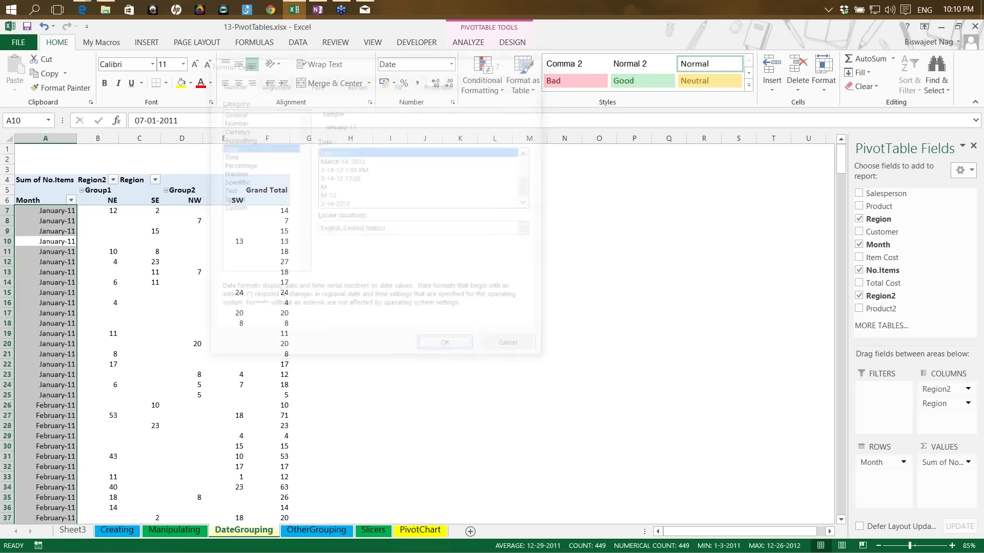